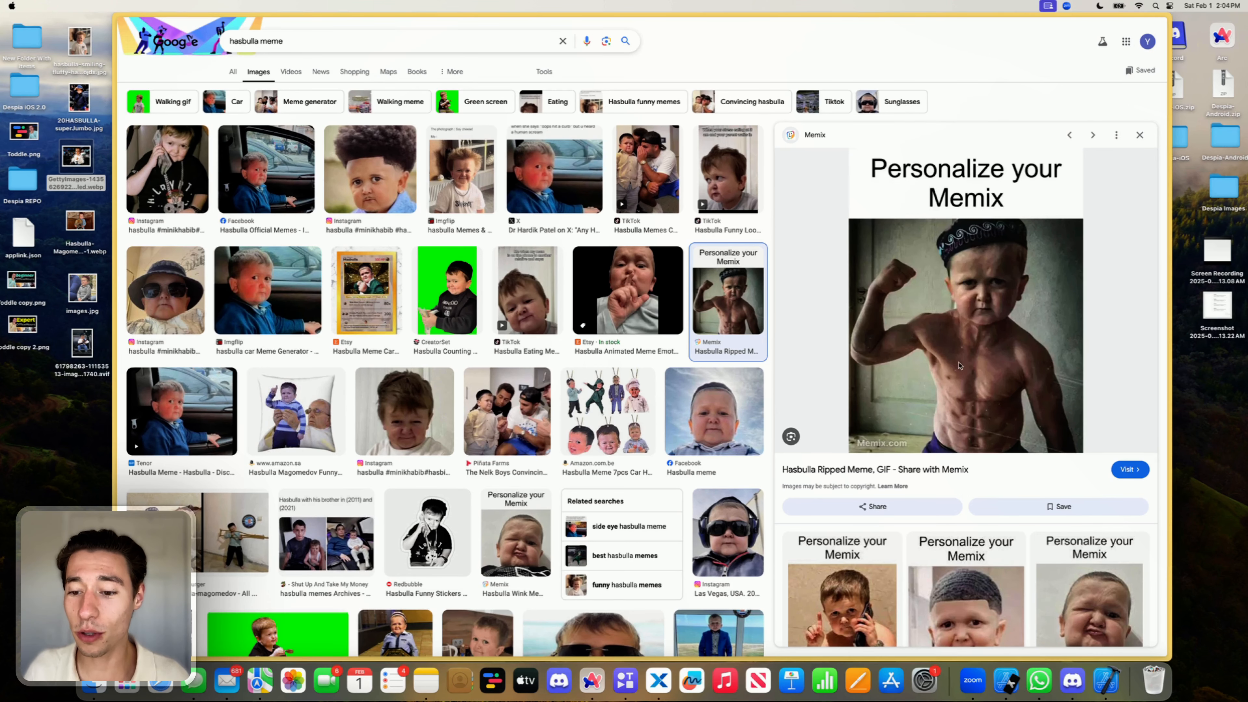
Step: Open the Memix page of the Hasbulla Ripped meme and caption it "Switching from React to Toddle"
click(1131, 471)
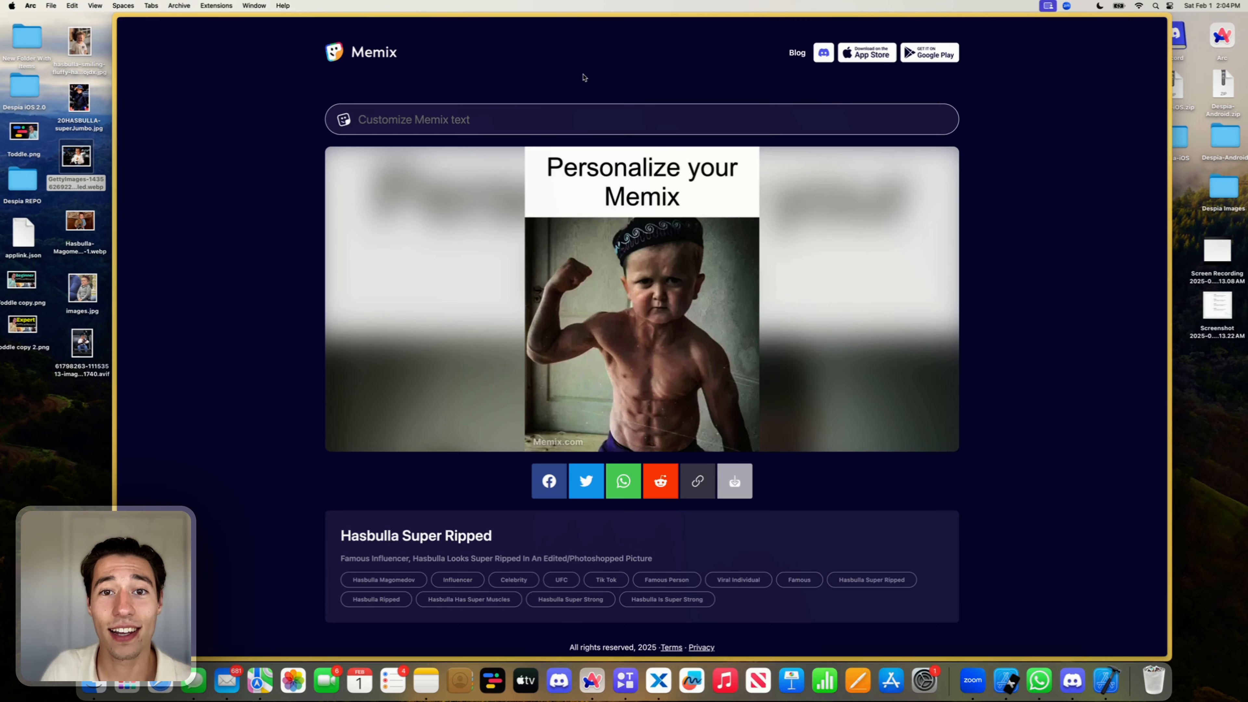
click(403, 124)
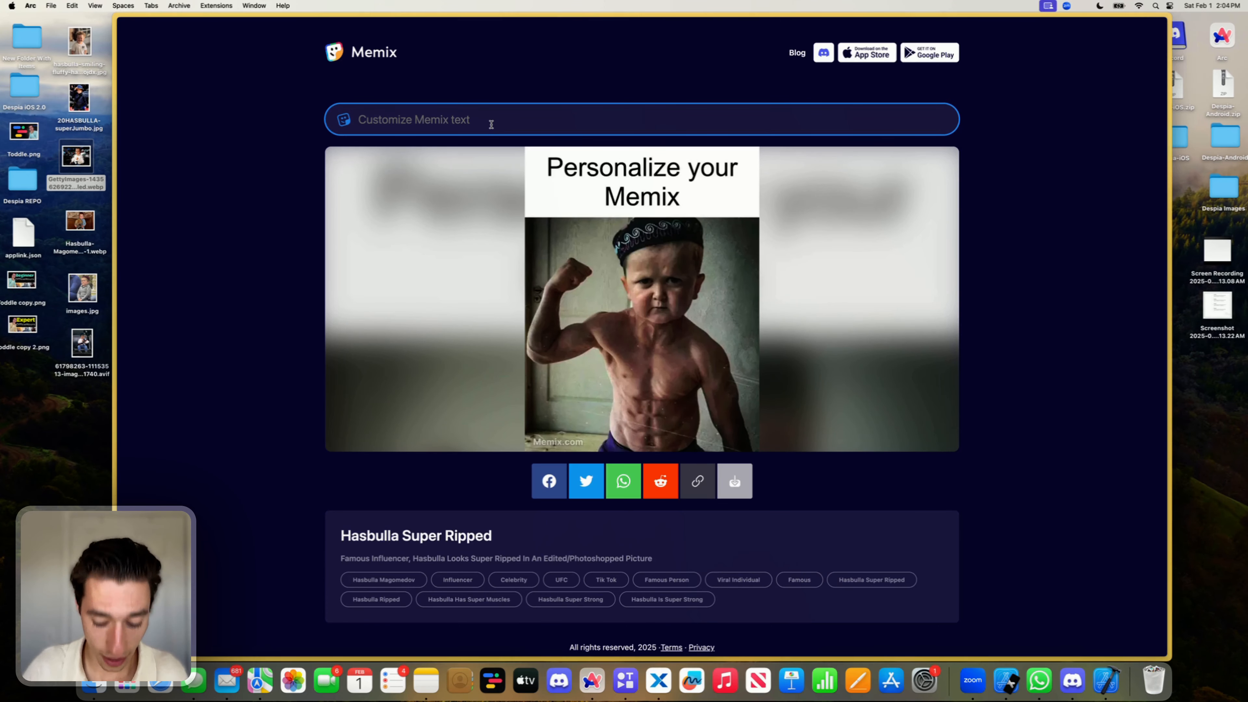
text(Switchin)
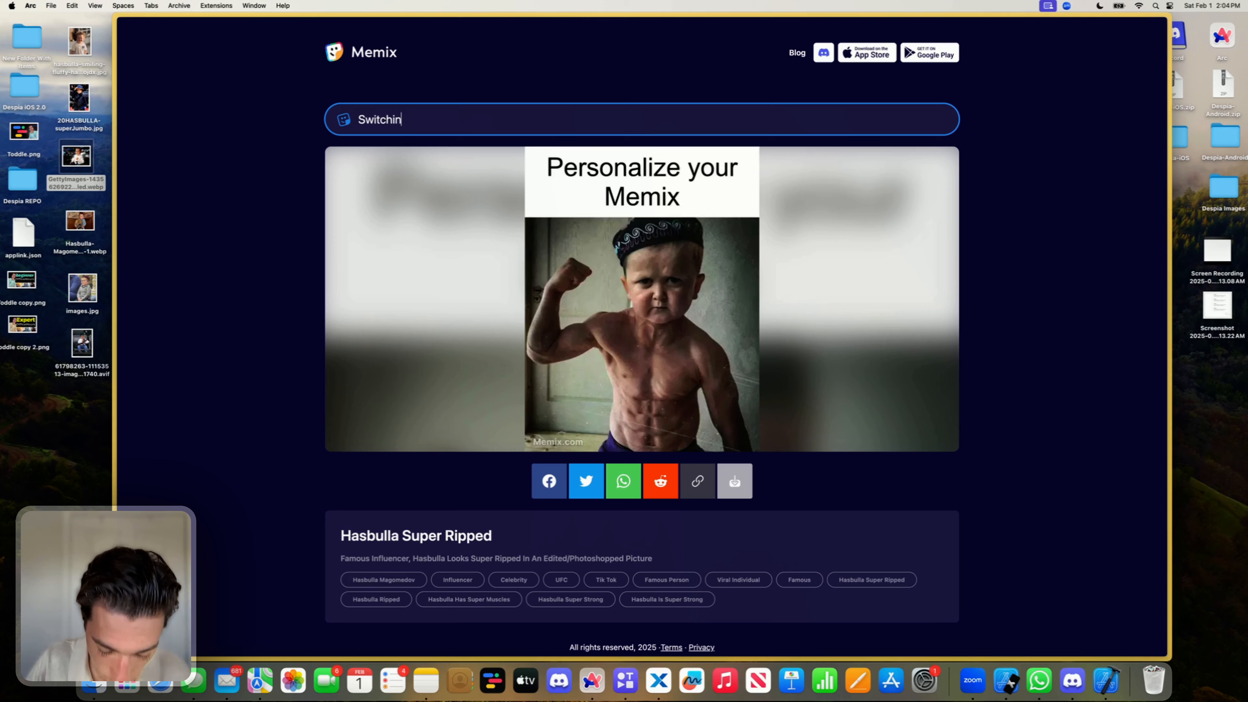
text(g from )
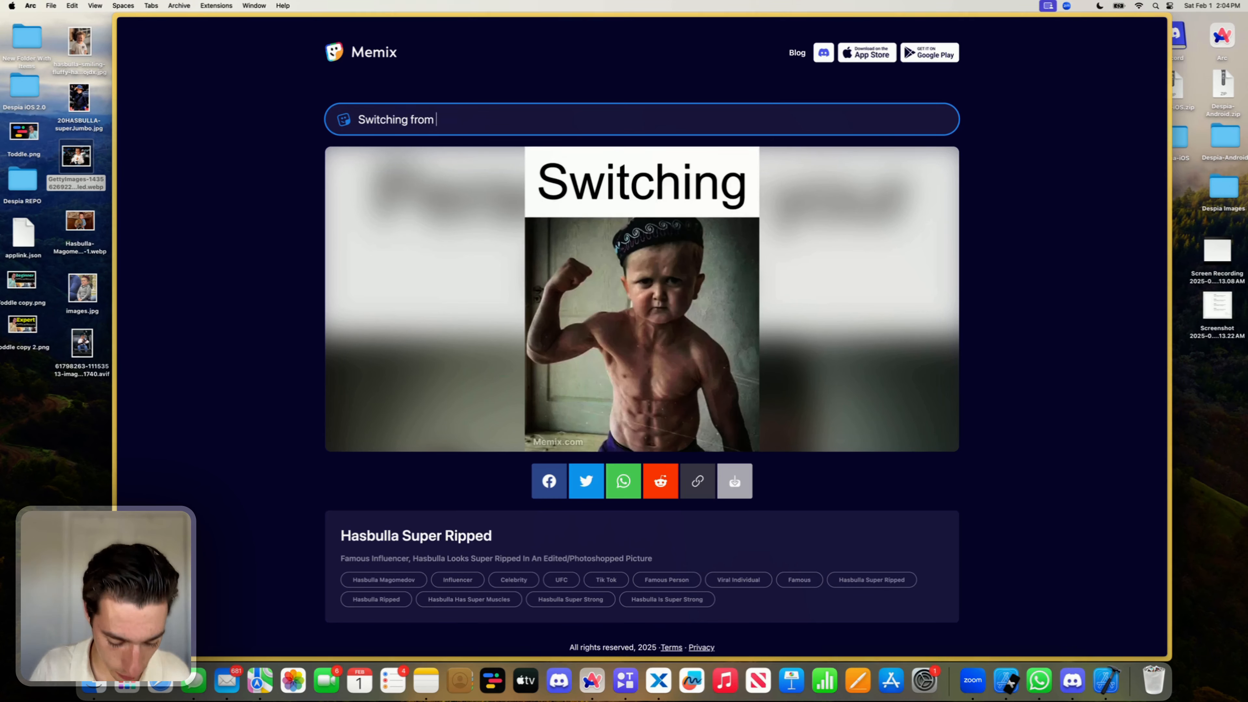
text(React to )
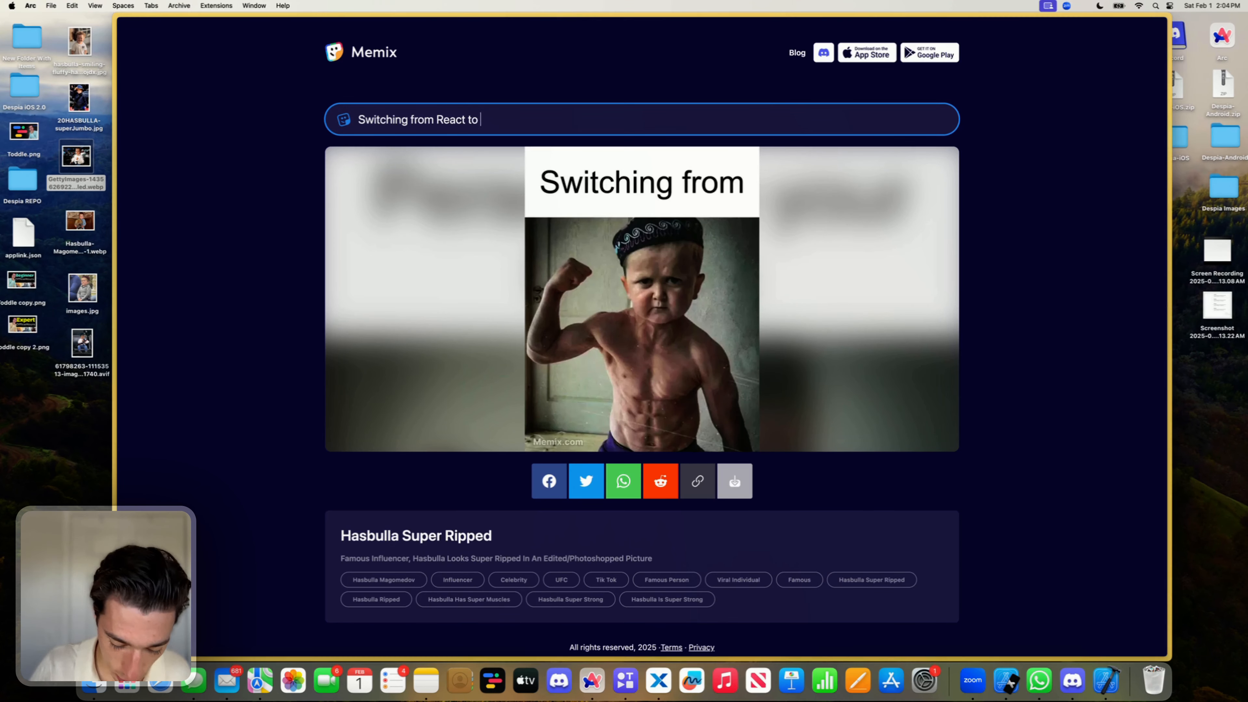
text(Toddle)
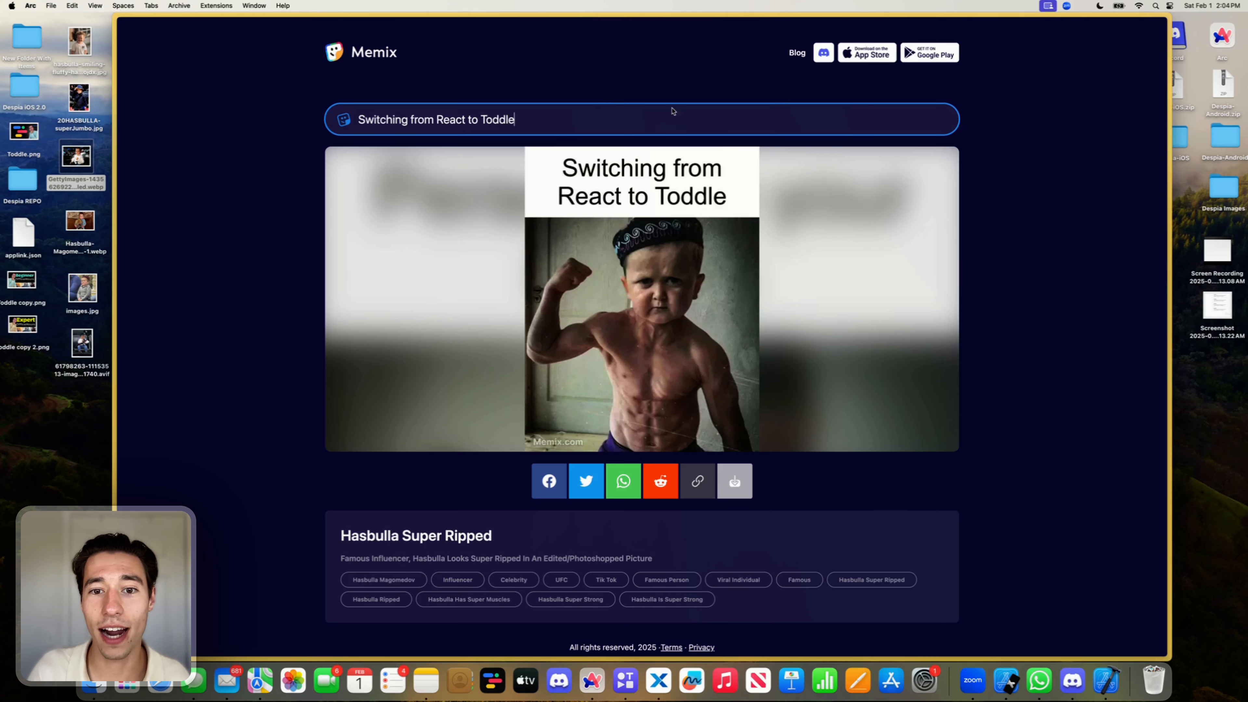
key(super+Tab)
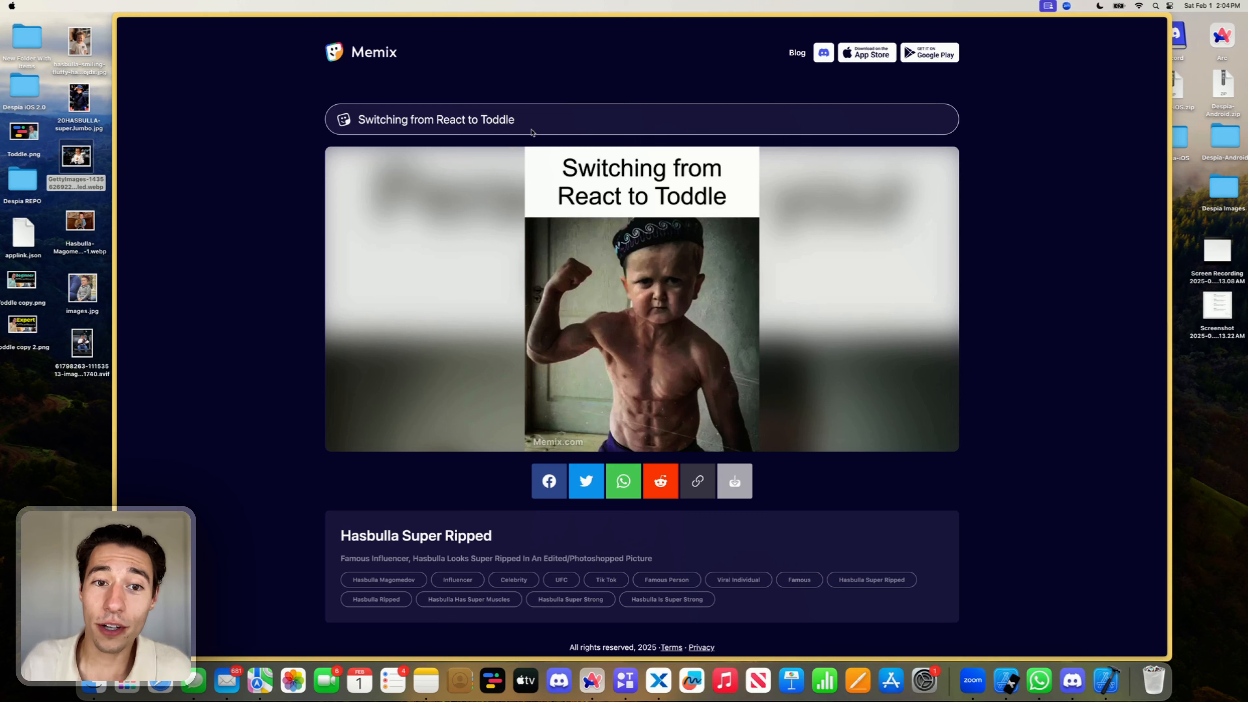
click(533, 131)
triple_click(488, 119)
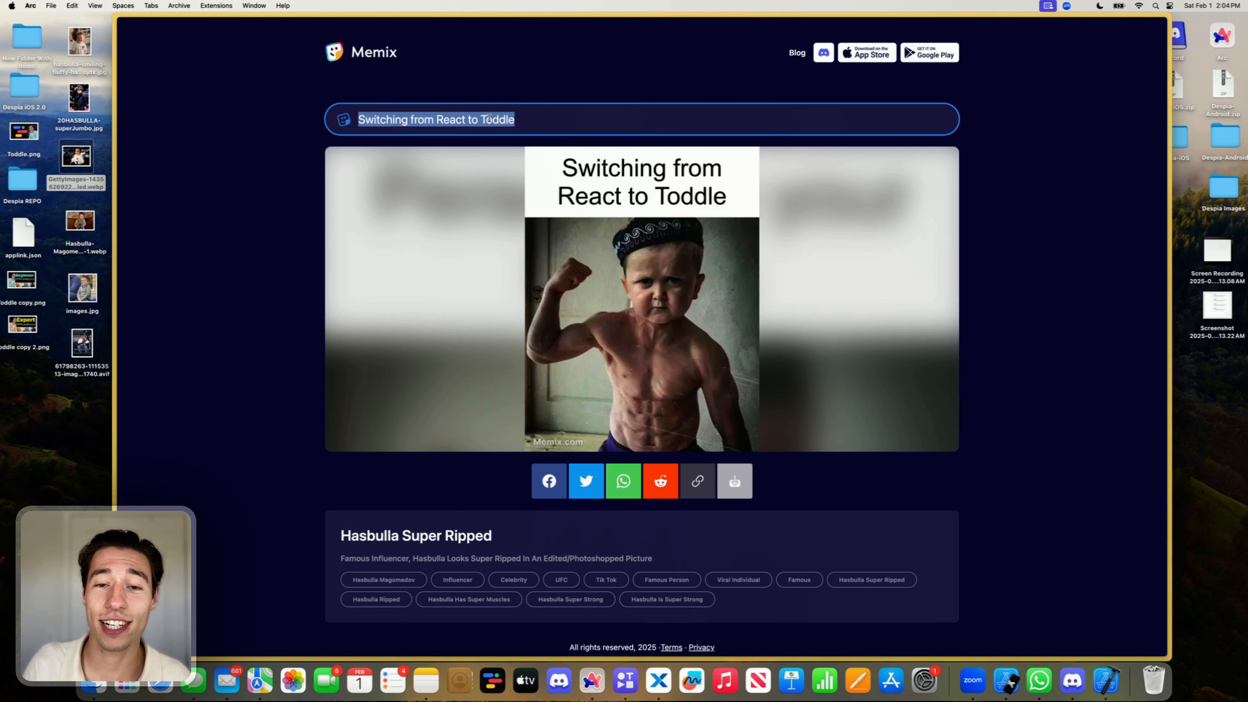
click(460, 73)
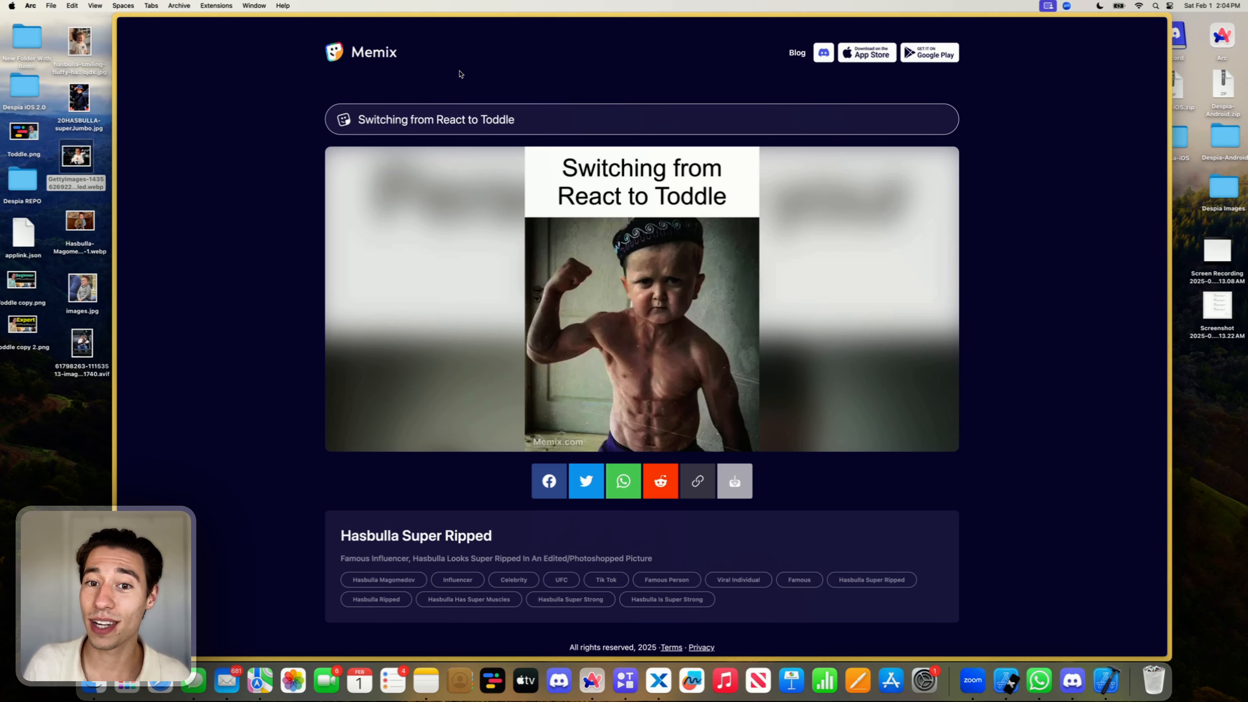
Step: Switch to the toddle project and give the HomePage root div a #ffffff background and #000000 text color
mouse_move(116, 68)
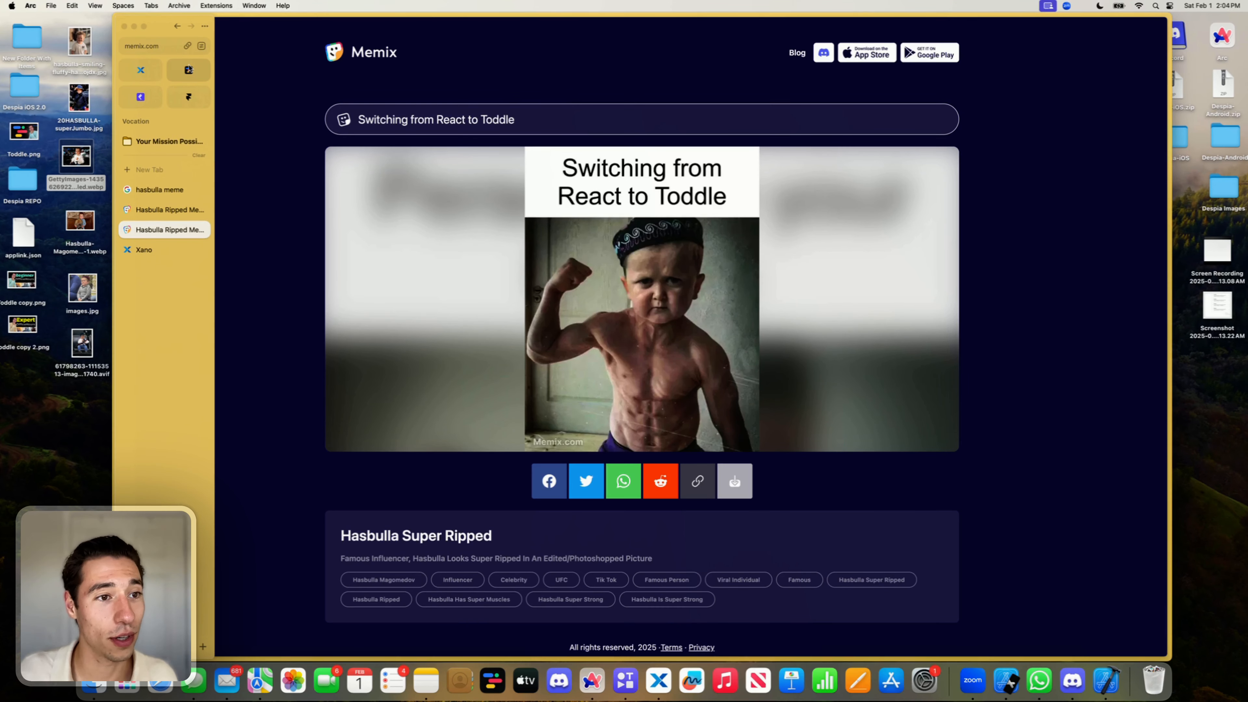
click(189, 69)
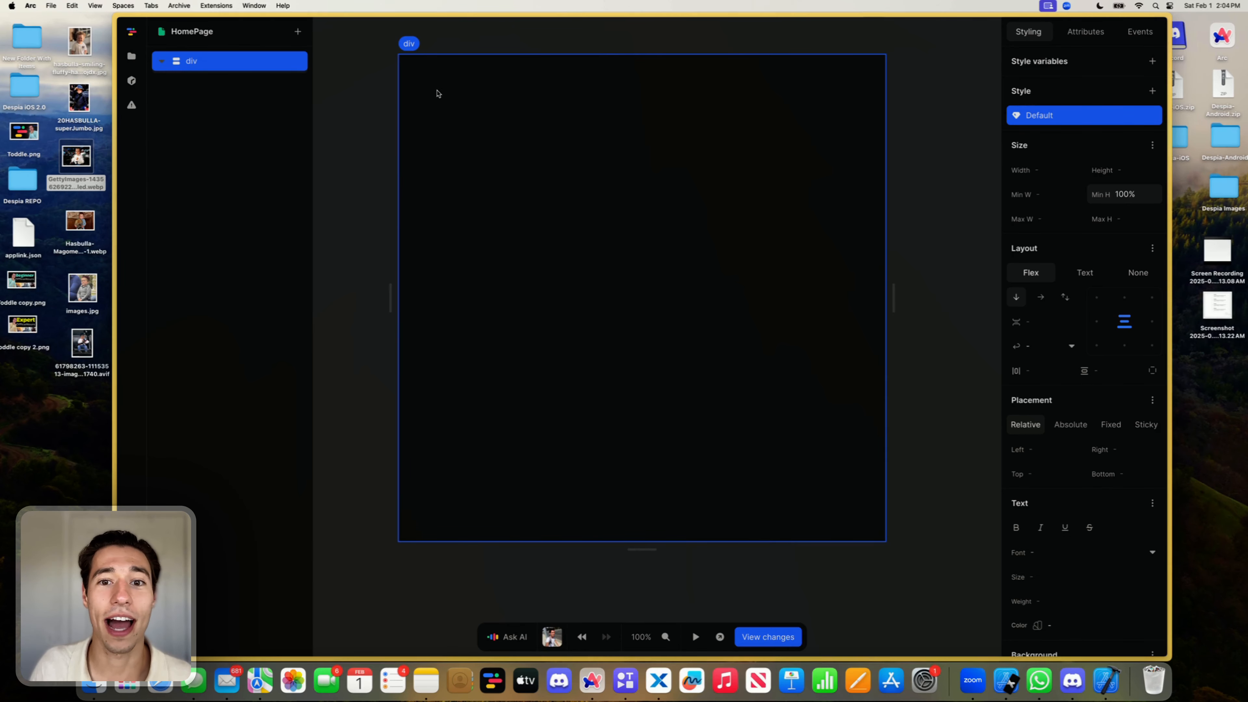
scroll(1018, 337, down, 10)
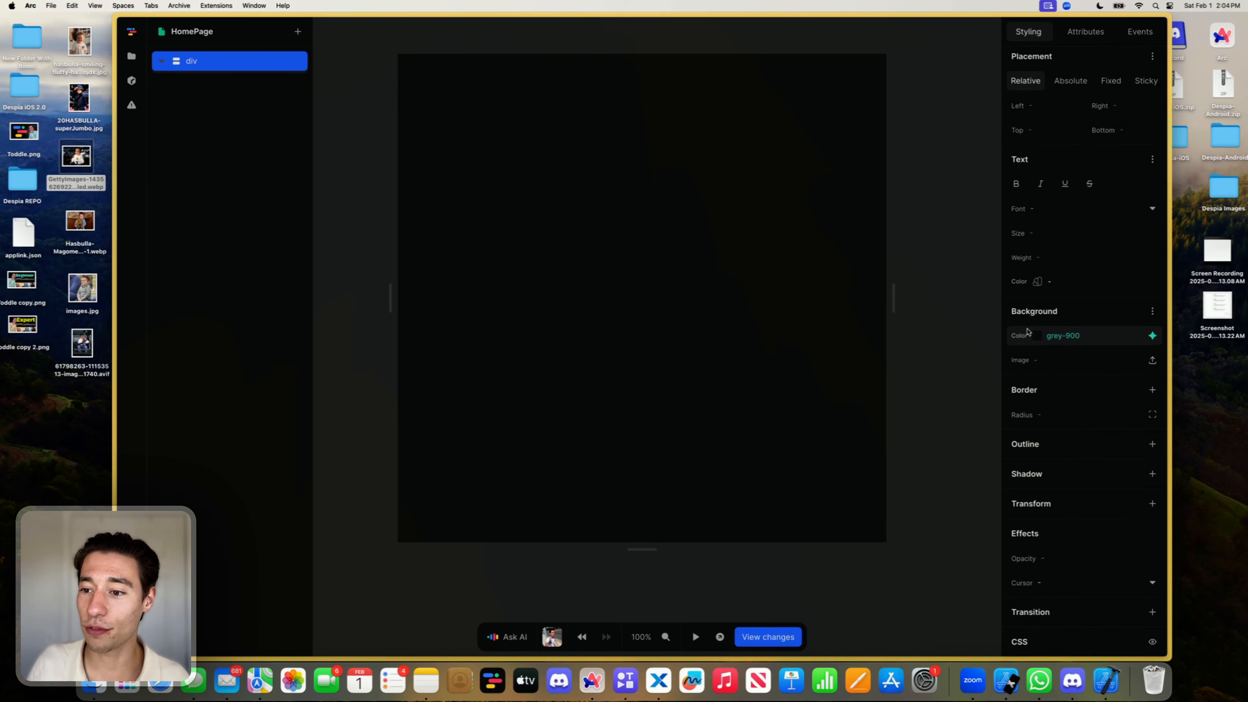
click(1042, 340)
click(1038, 370)
drag(1038, 370, 975, 259)
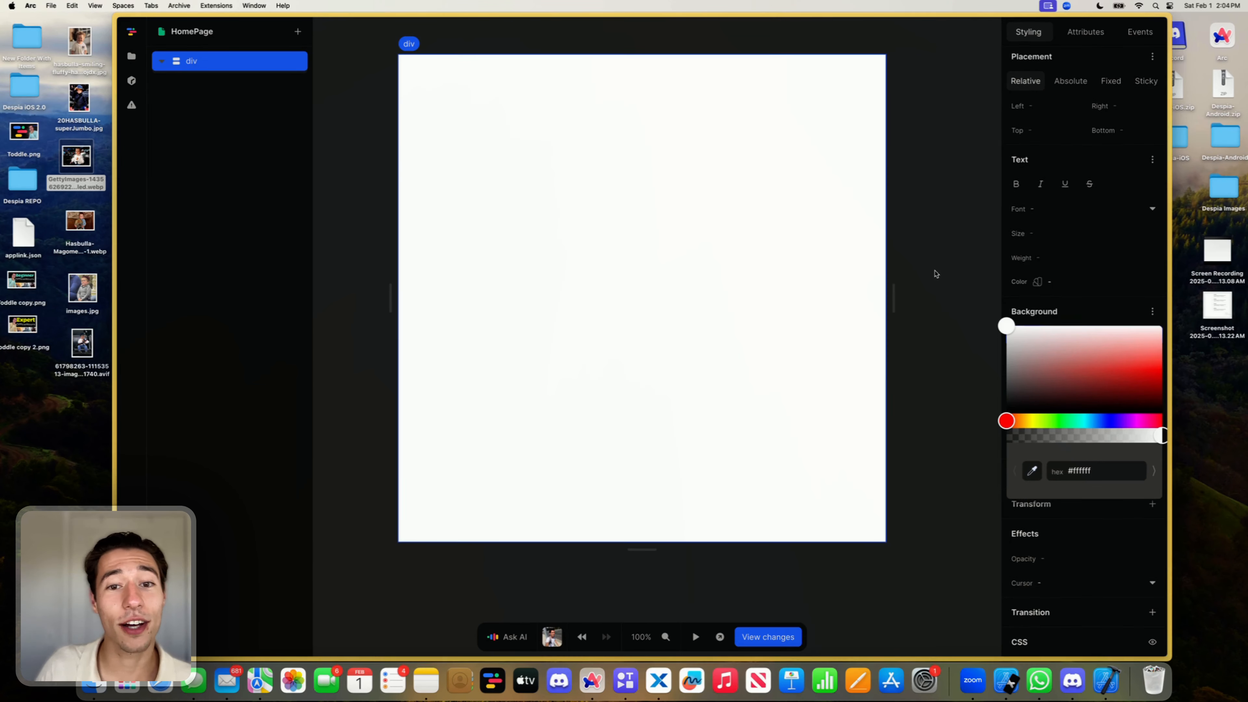
click(956, 276)
click(1038, 281)
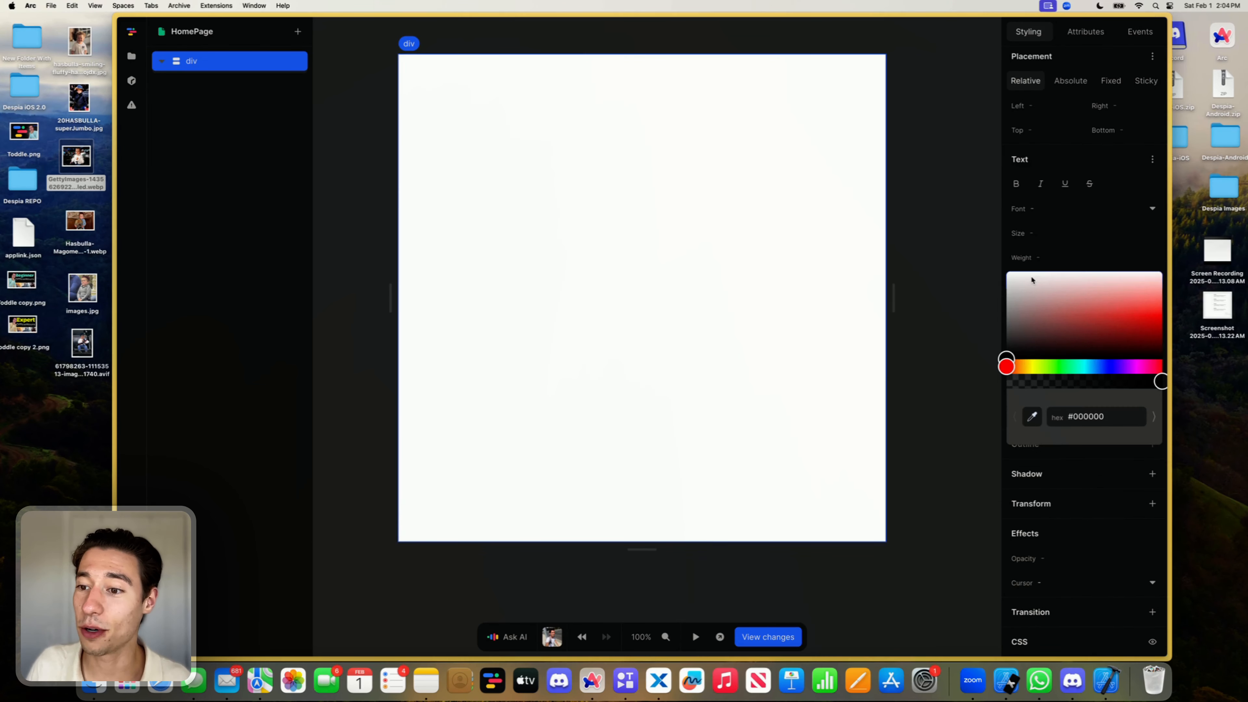
click(928, 338)
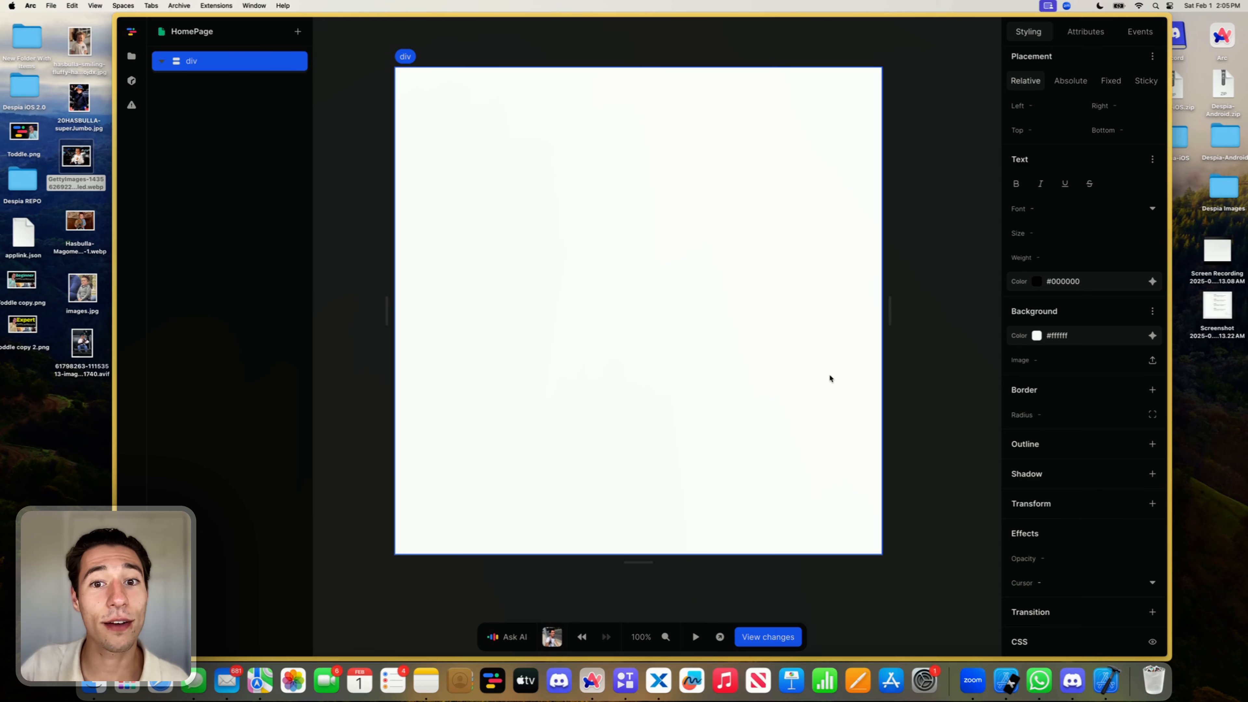
click(372, 291)
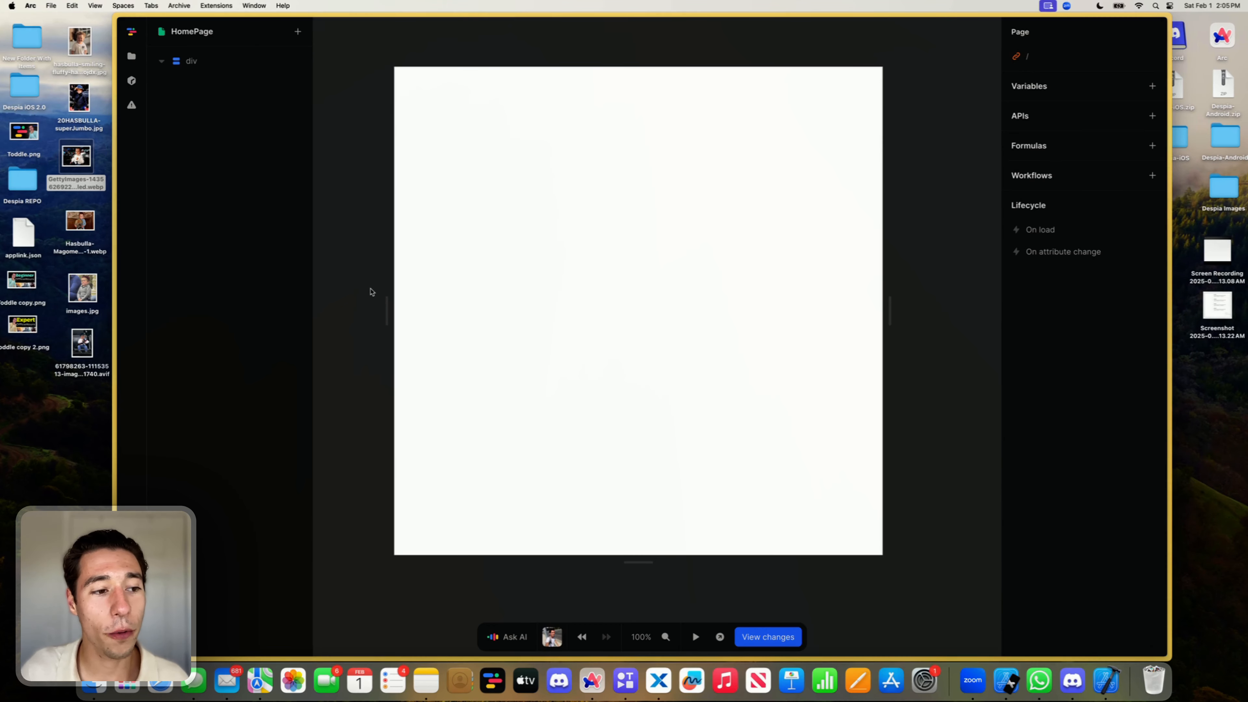
Step: Select the six Hasbulla images on the desktop and open the file chooser for uploading project media
mouse_move(100, 305)
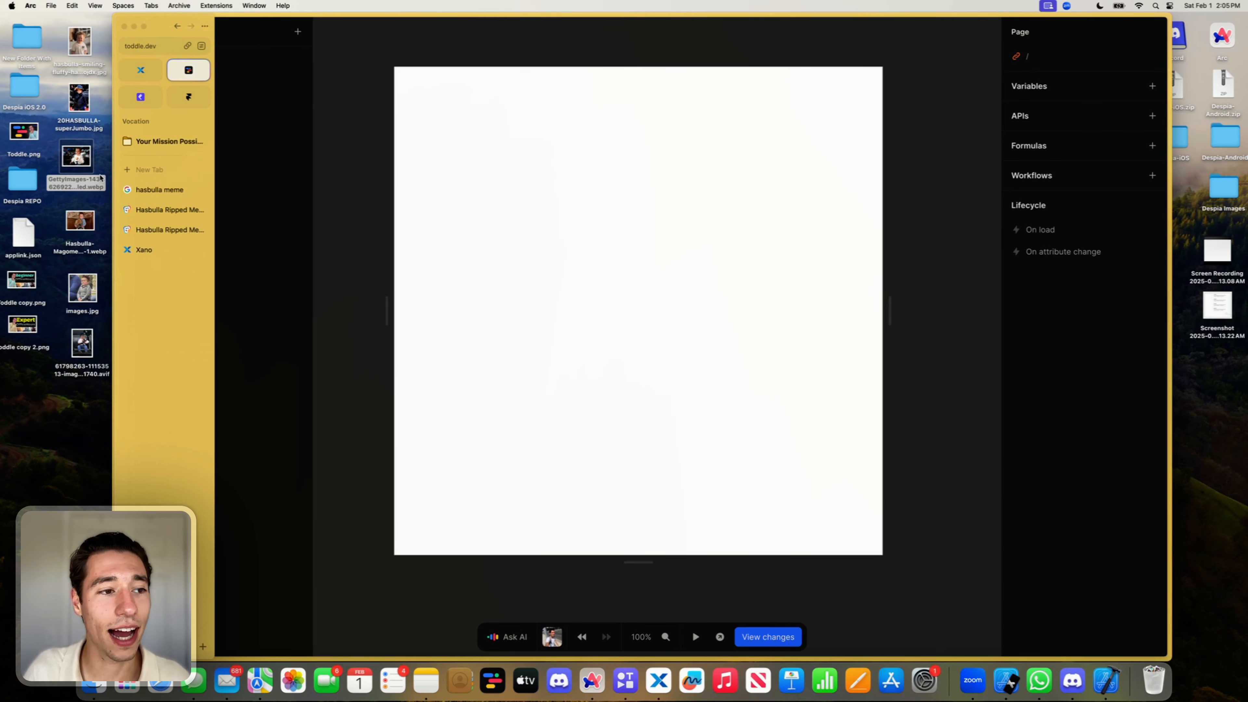
drag(63, 35, 98, 455)
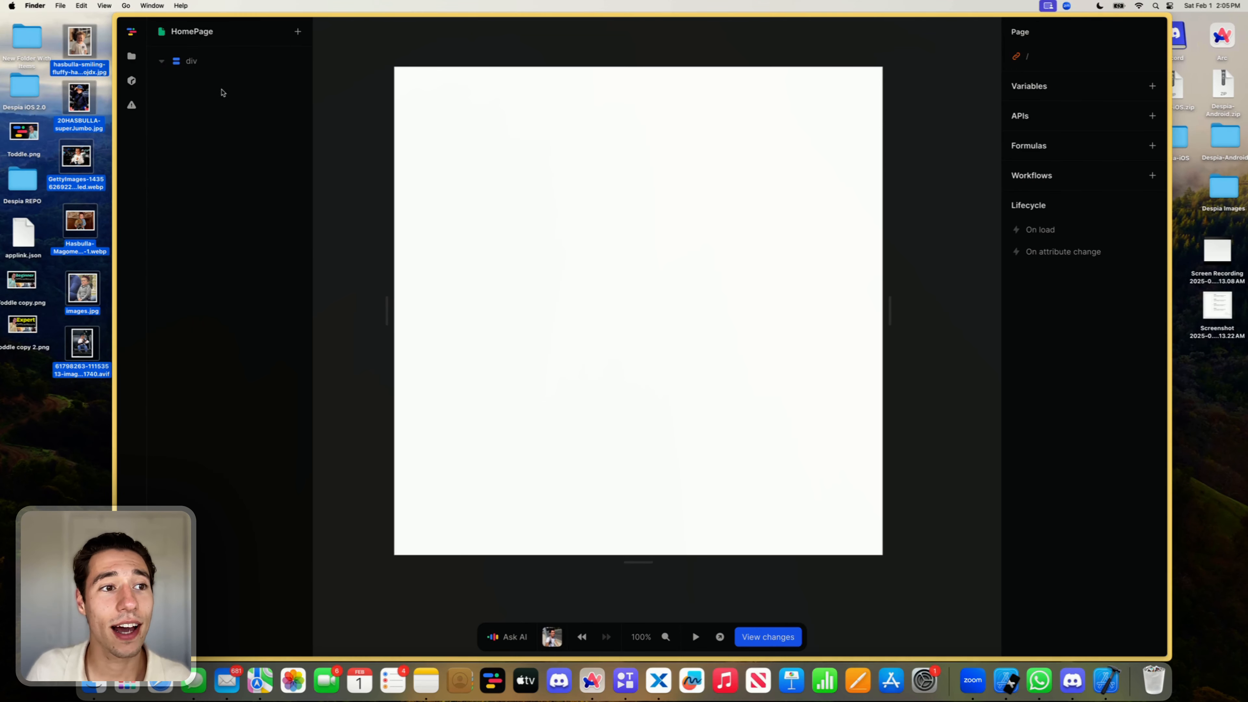
click(131, 57)
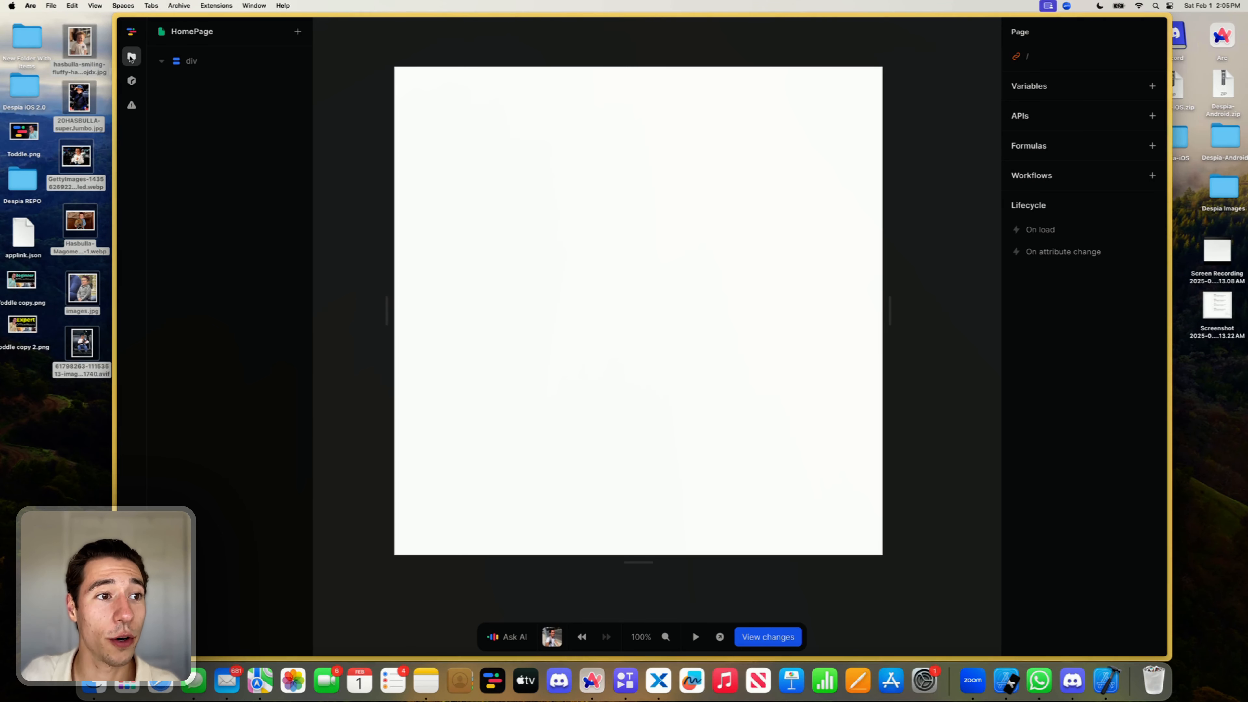
click(132, 57)
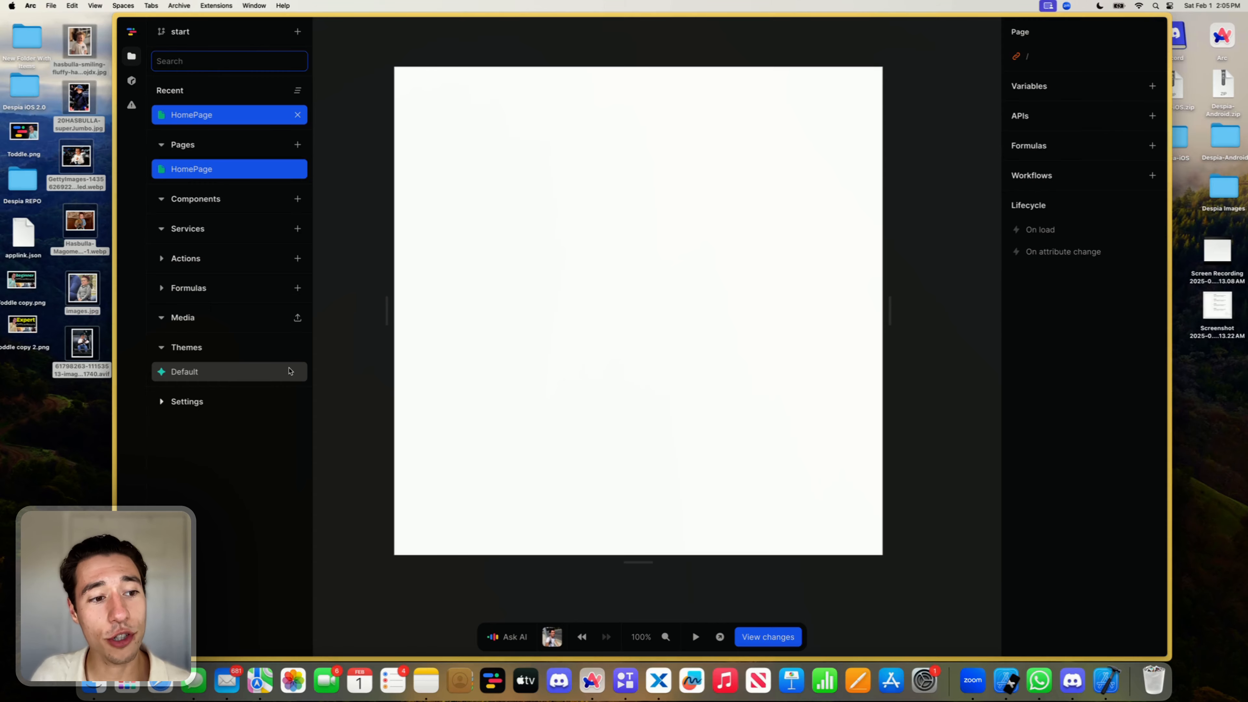
click(297, 319)
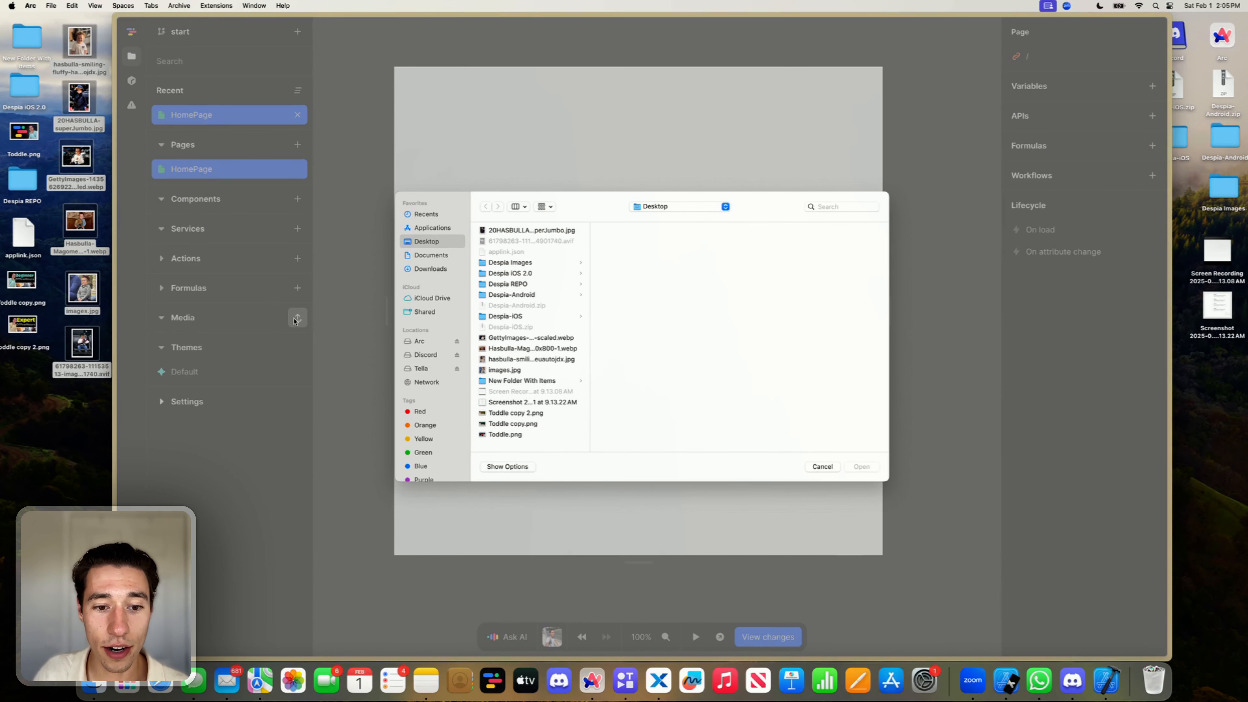
Step: Try to bring the Hasbulla images from the desktop directly into the media upload dialog
click(88, 391)
click(87, 412)
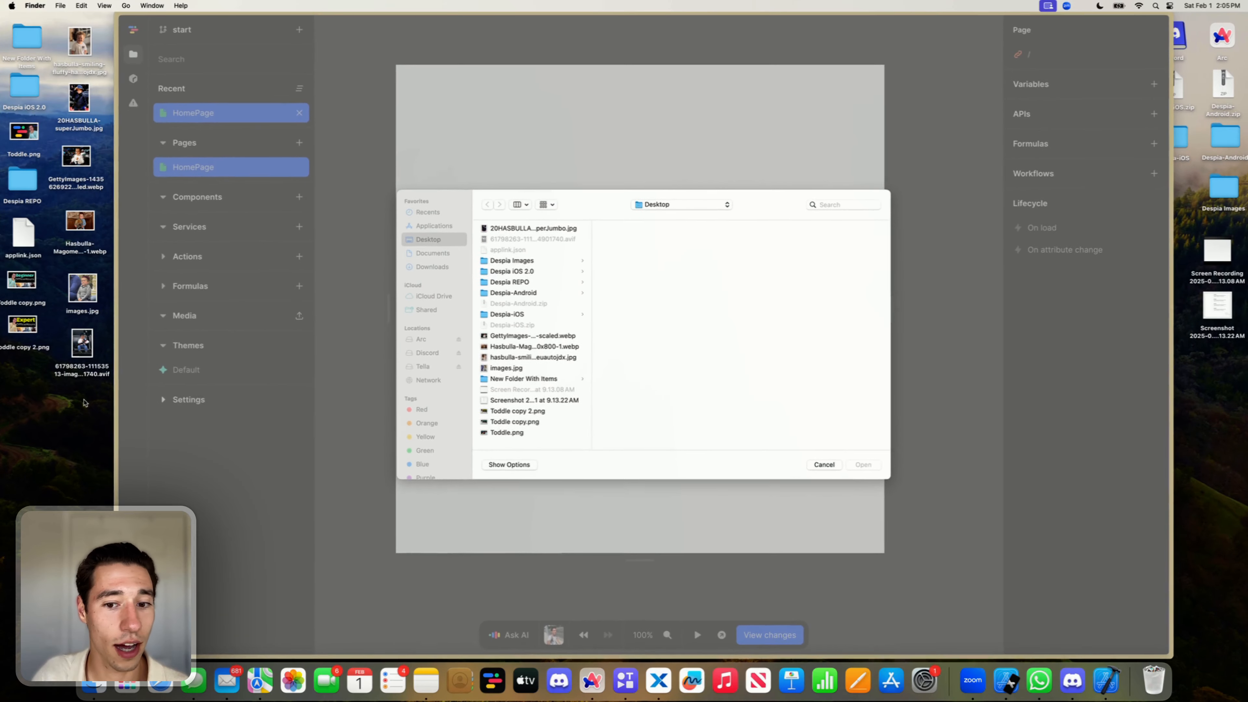
drag(88, 412, 77, 46)
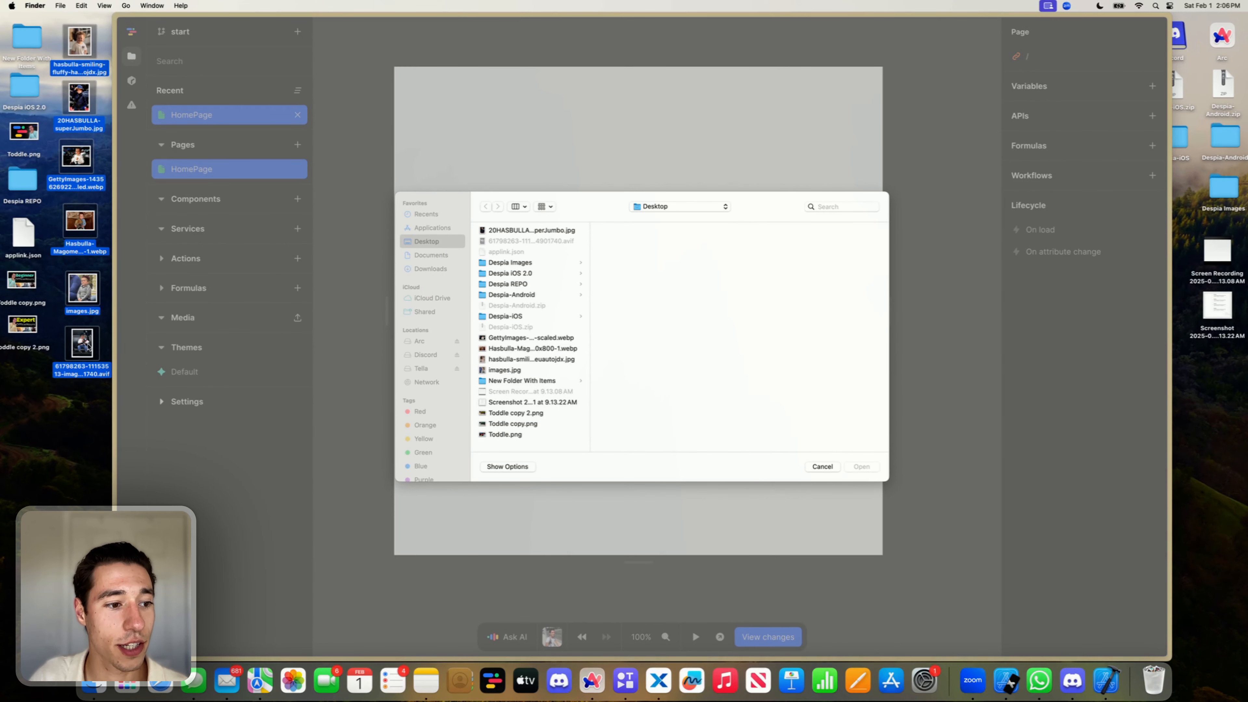
drag(87, 346, 628, 375)
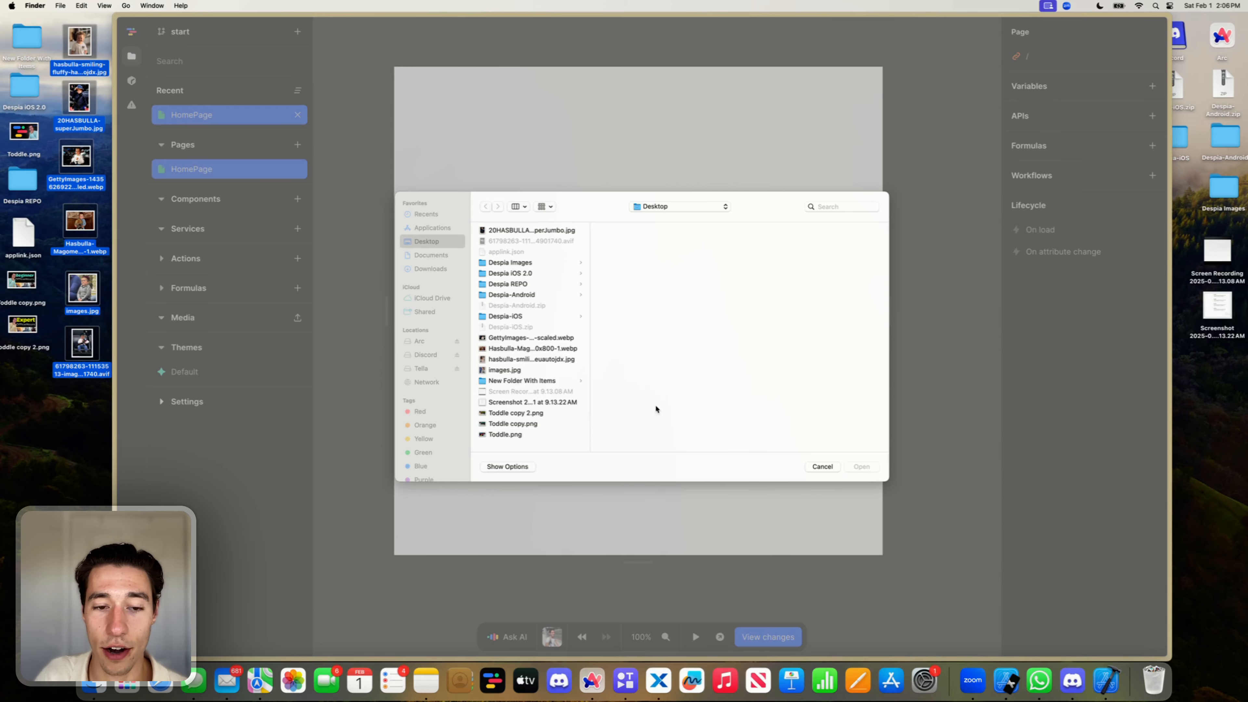
drag(89, 343, 555, 376)
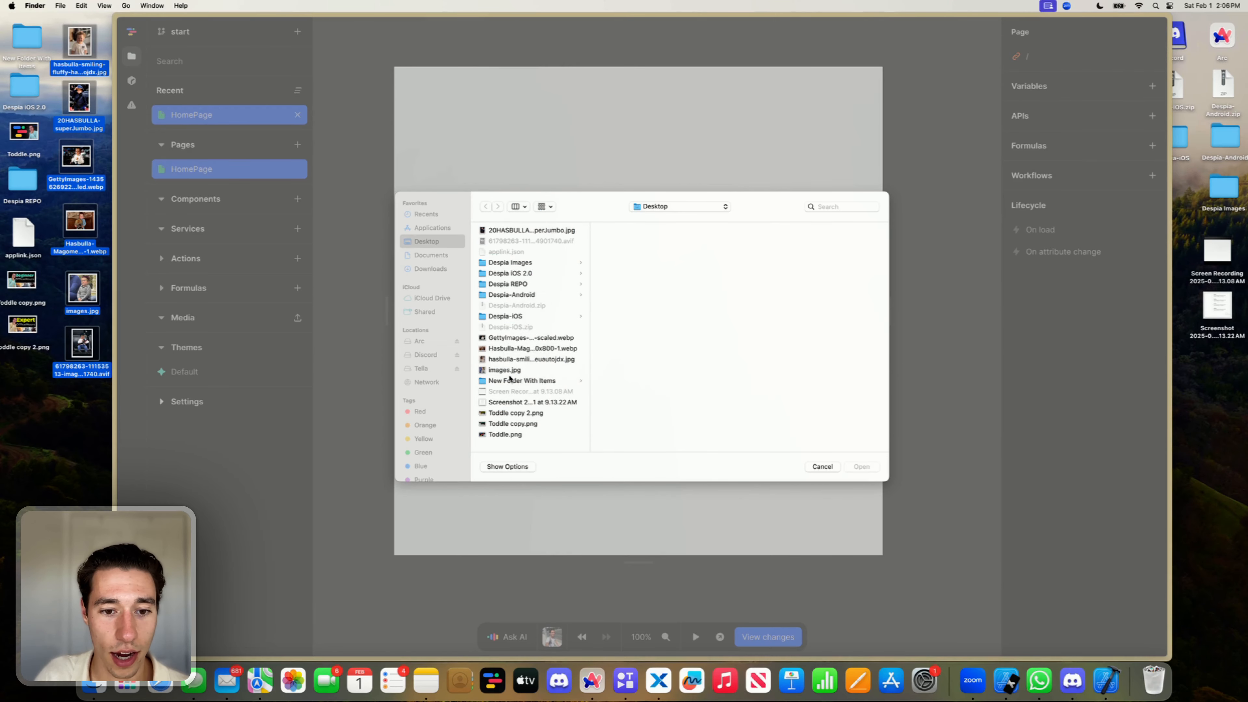
click(103, 371)
click(103, 371)
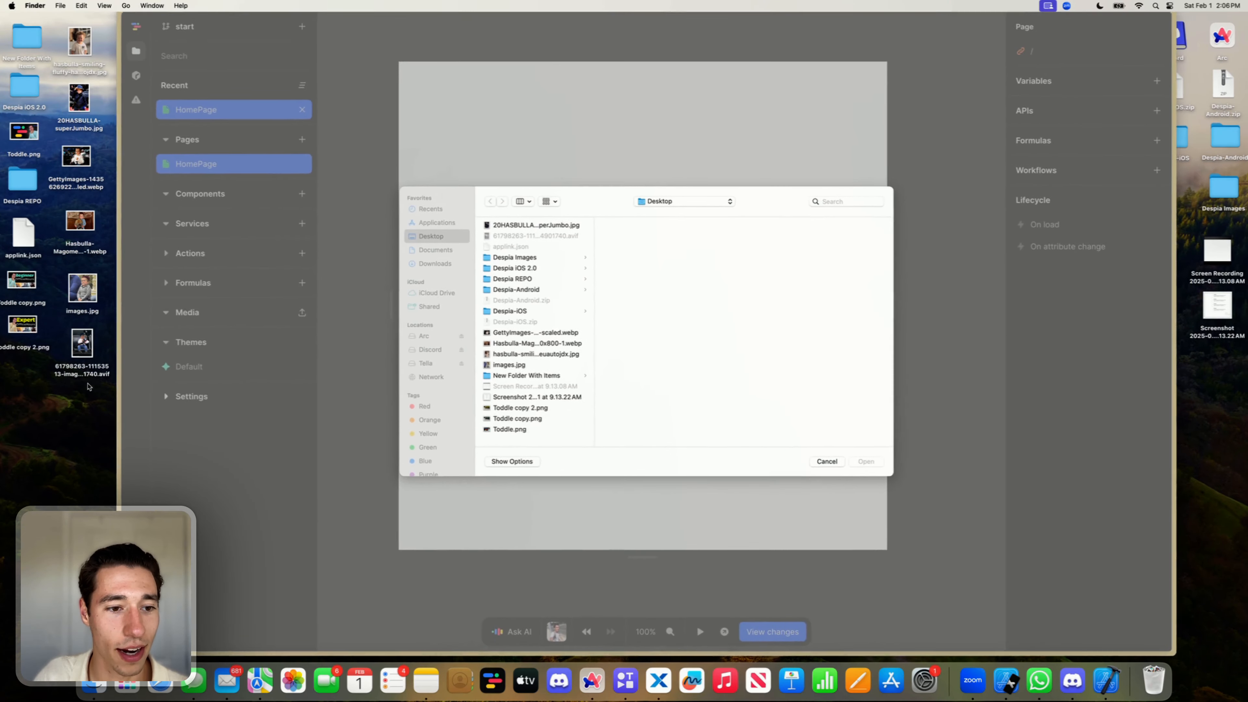
drag(90, 359, 560, 364)
click(551, 312)
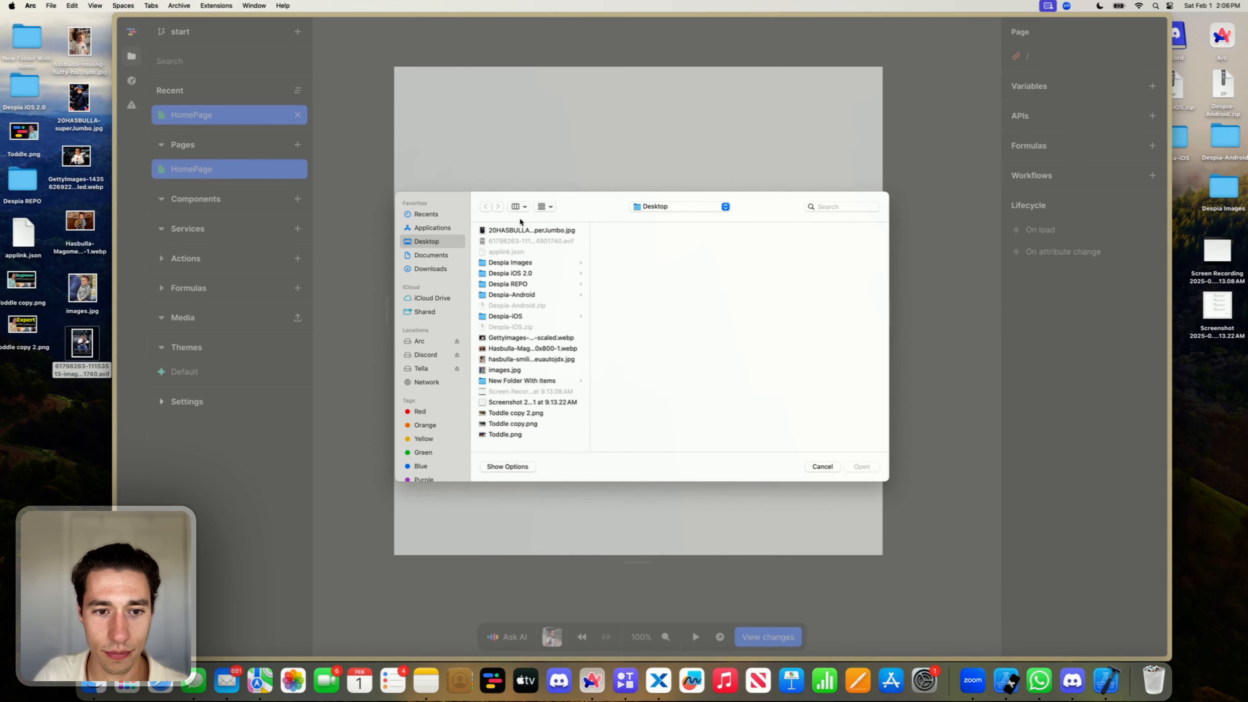
Step: Upload 20HASBULLA-superJumbo.jpg from the desktop to the project's media
click(516, 230)
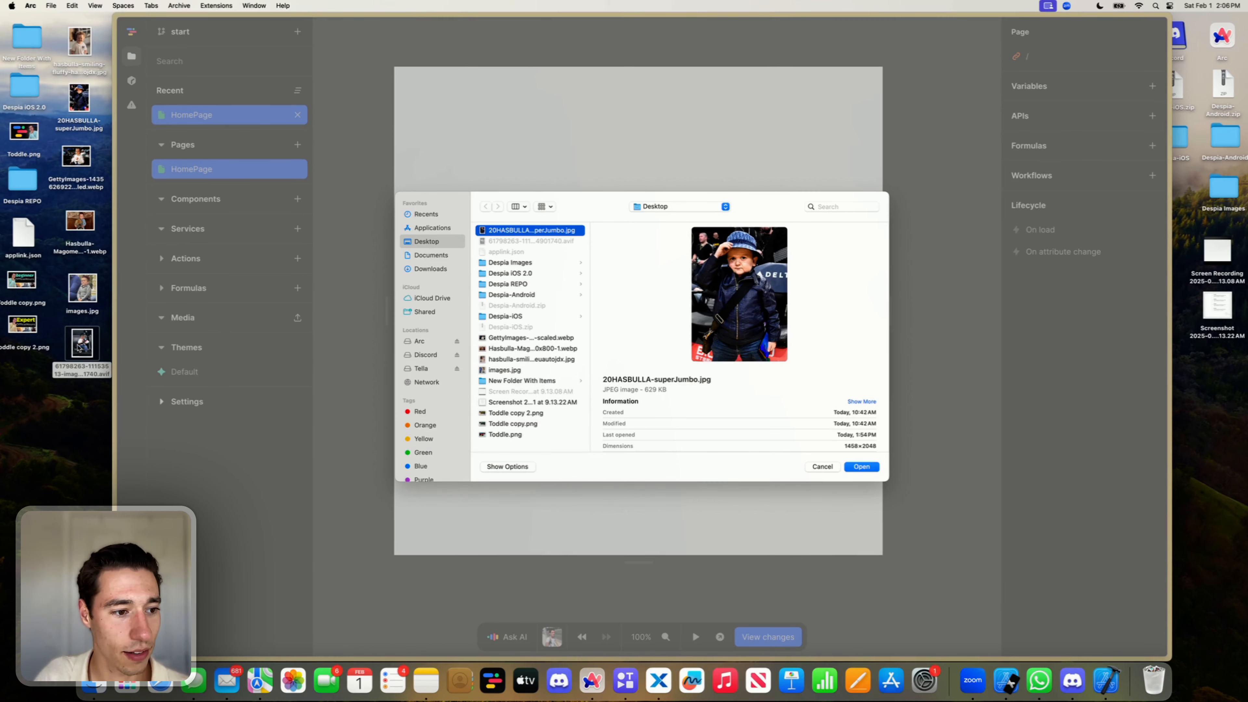
drag(77, 344, 690, 320)
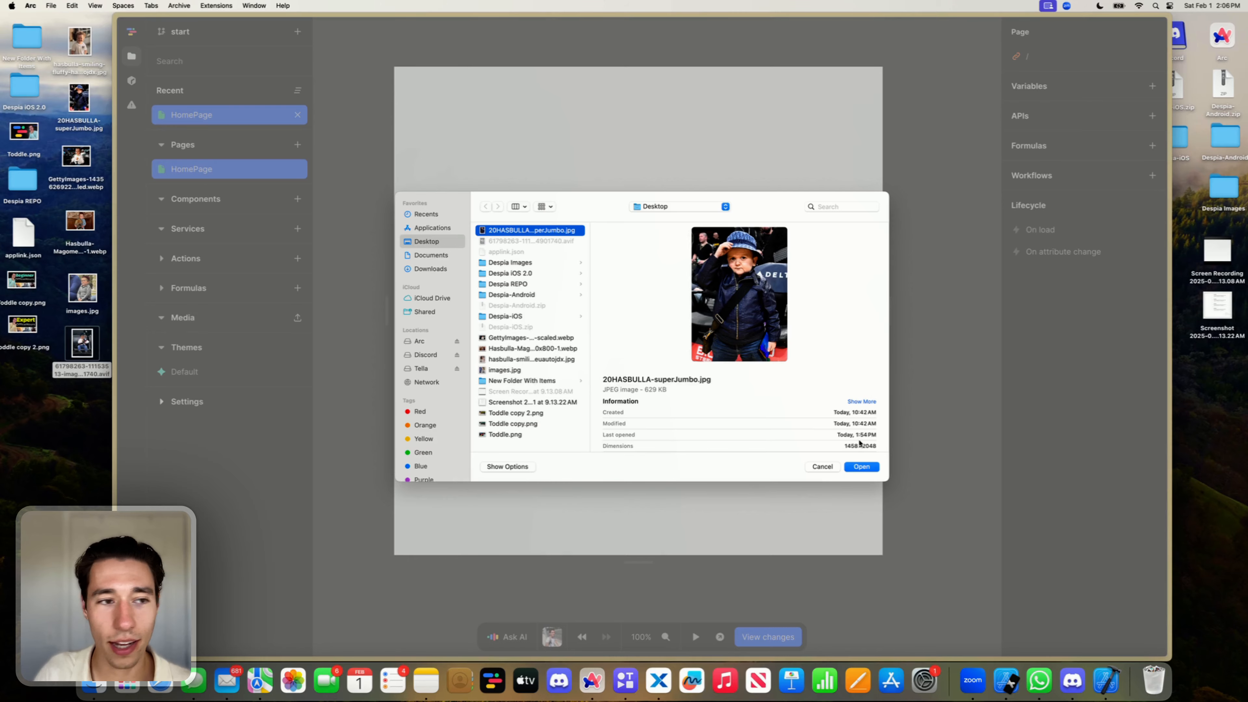
click(862, 467)
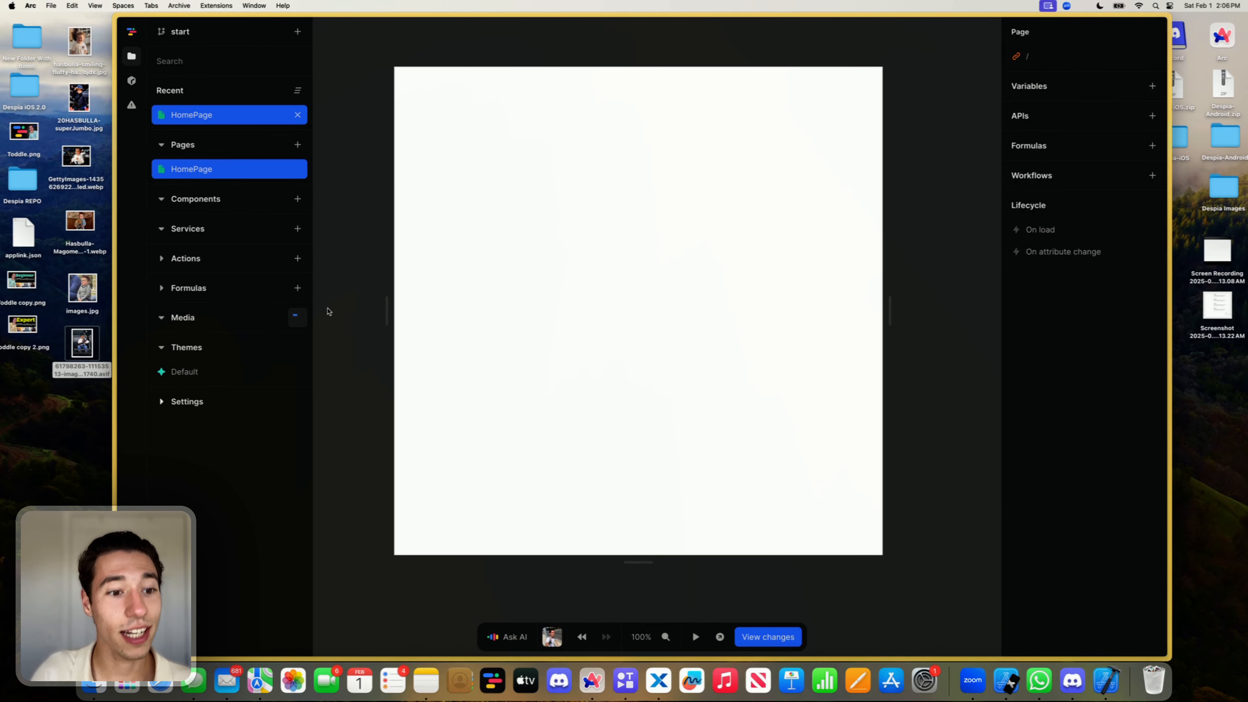
Step: Try to upload Hasbulla-Magomedov-4-1200x800-1.webp from the desktop to the project's media
click(298, 317)
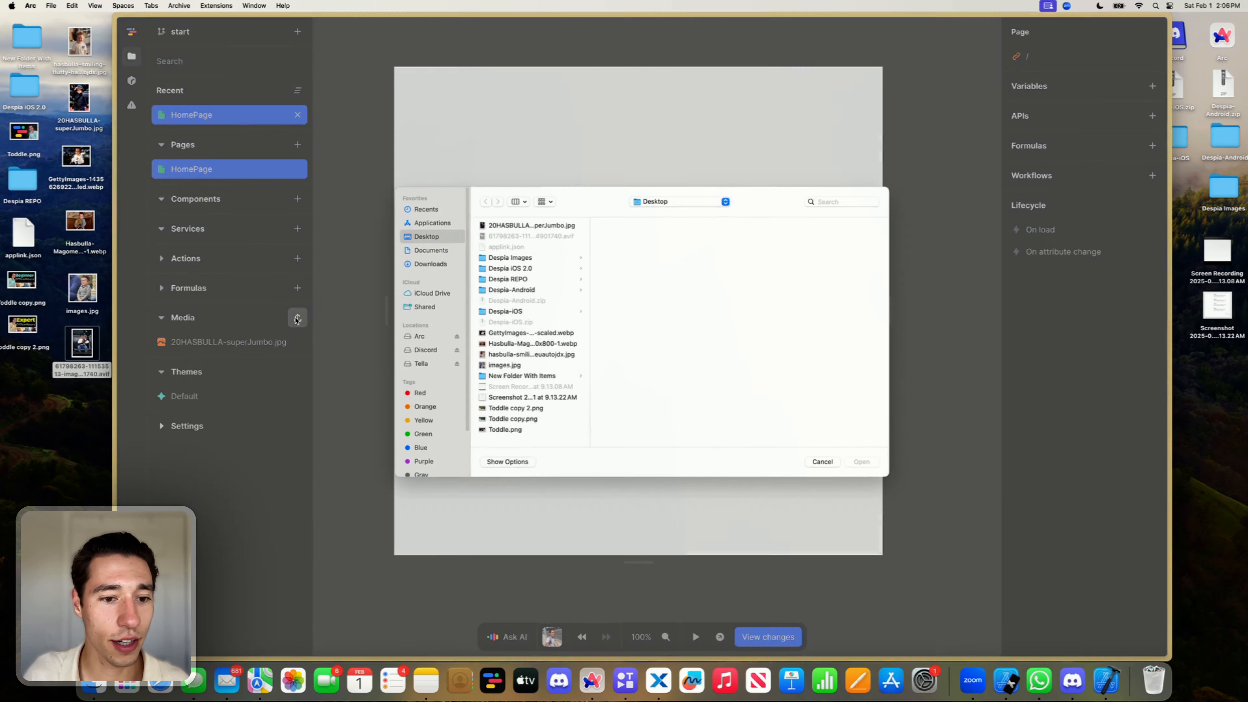
click(539, 339)
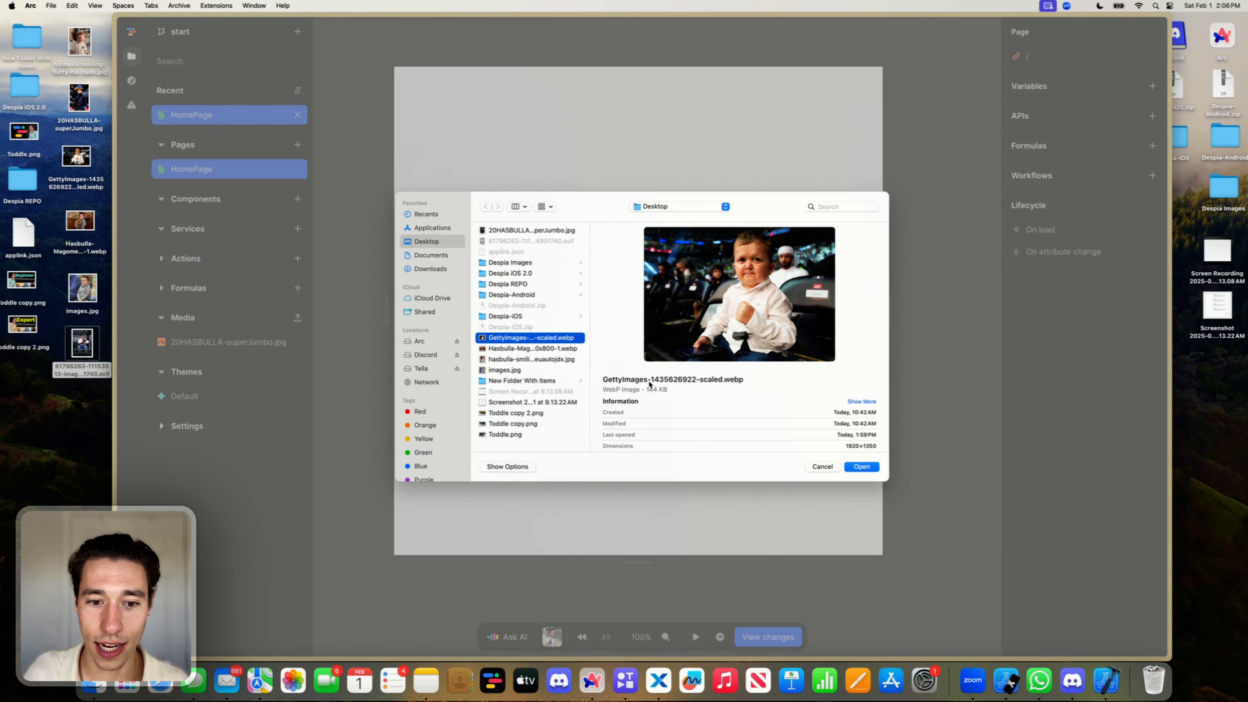
click(534, 350)
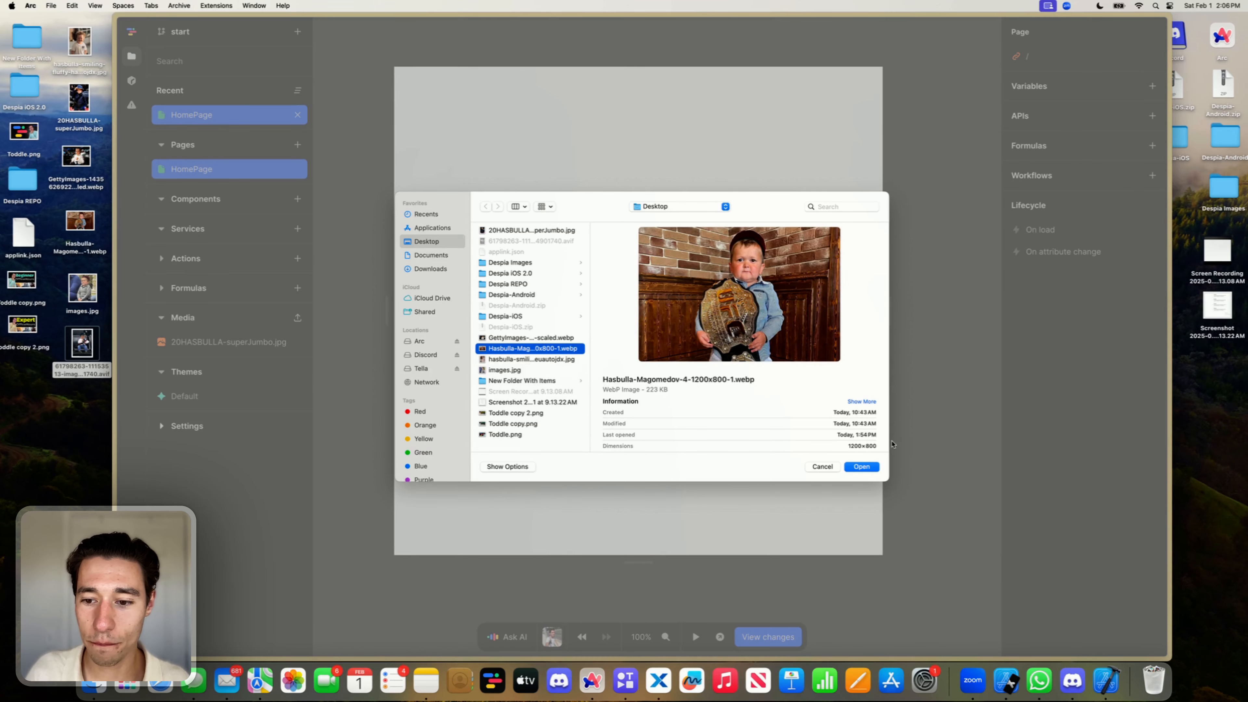
click(861, 467)
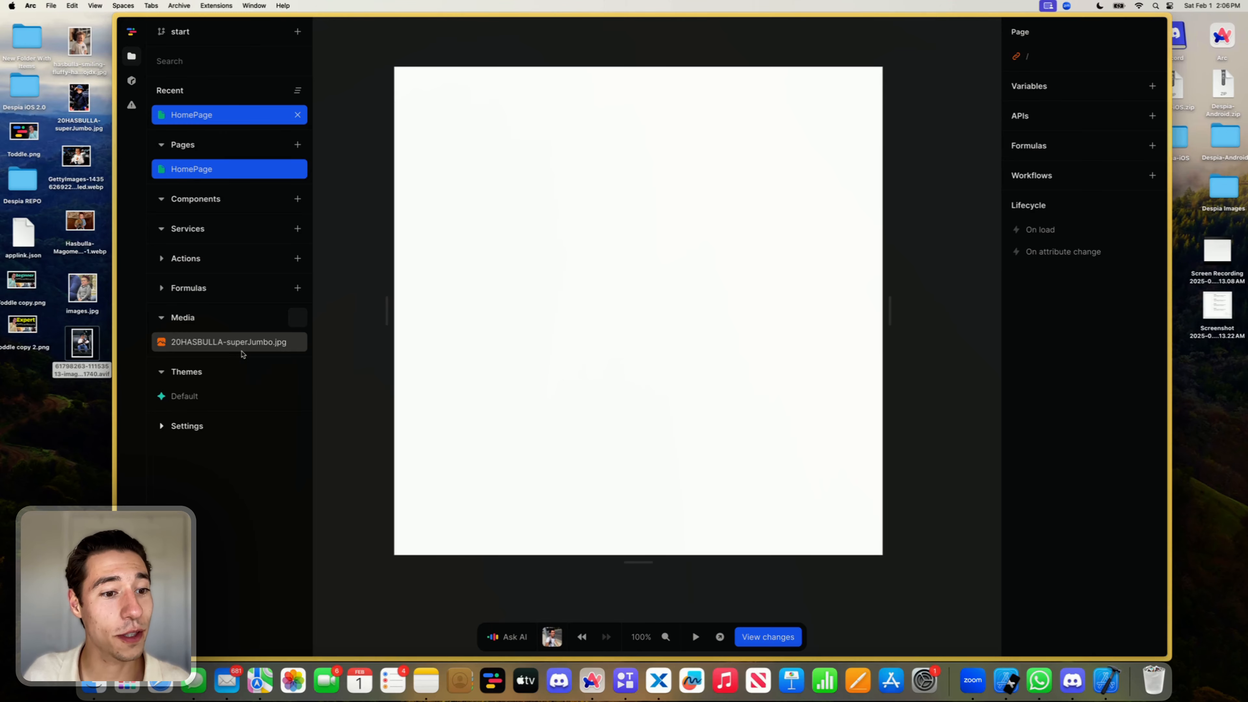
mouse_move(242, 354)
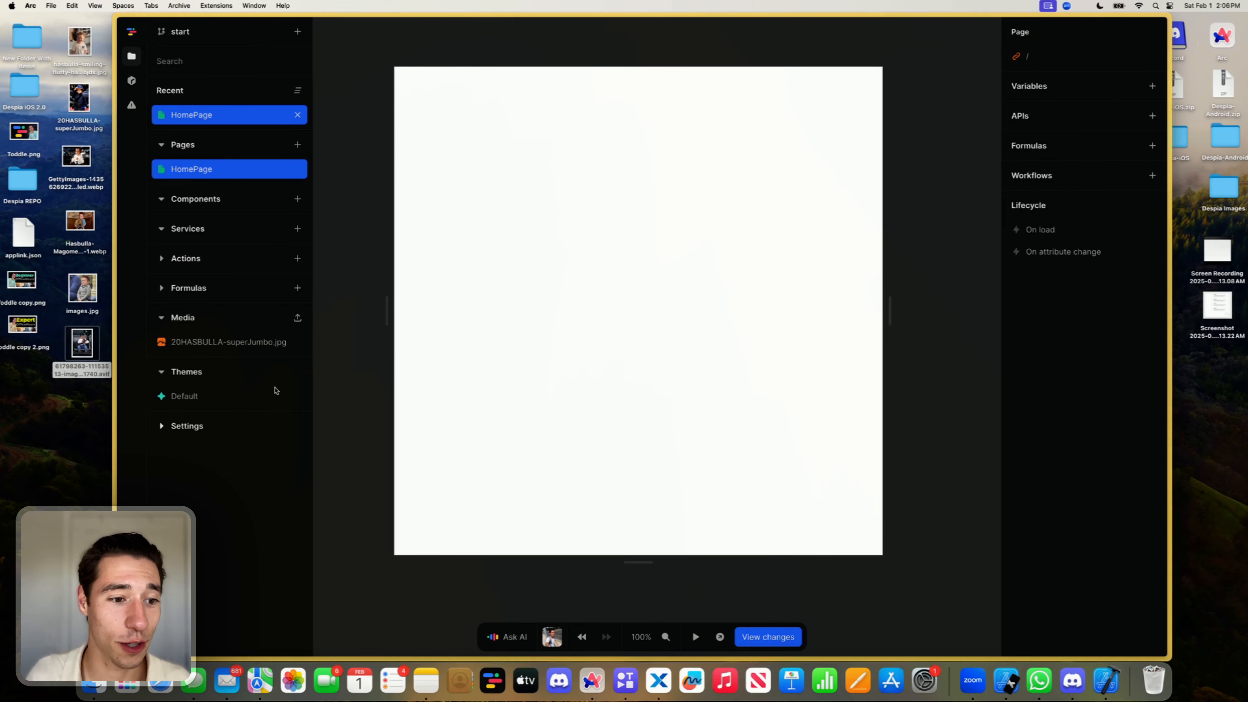
Step: Upload hasbulla-smiling-fluffy-hair-bofn2o2euautojdx.jpg from the desktop to the project's media
click(298, 317)
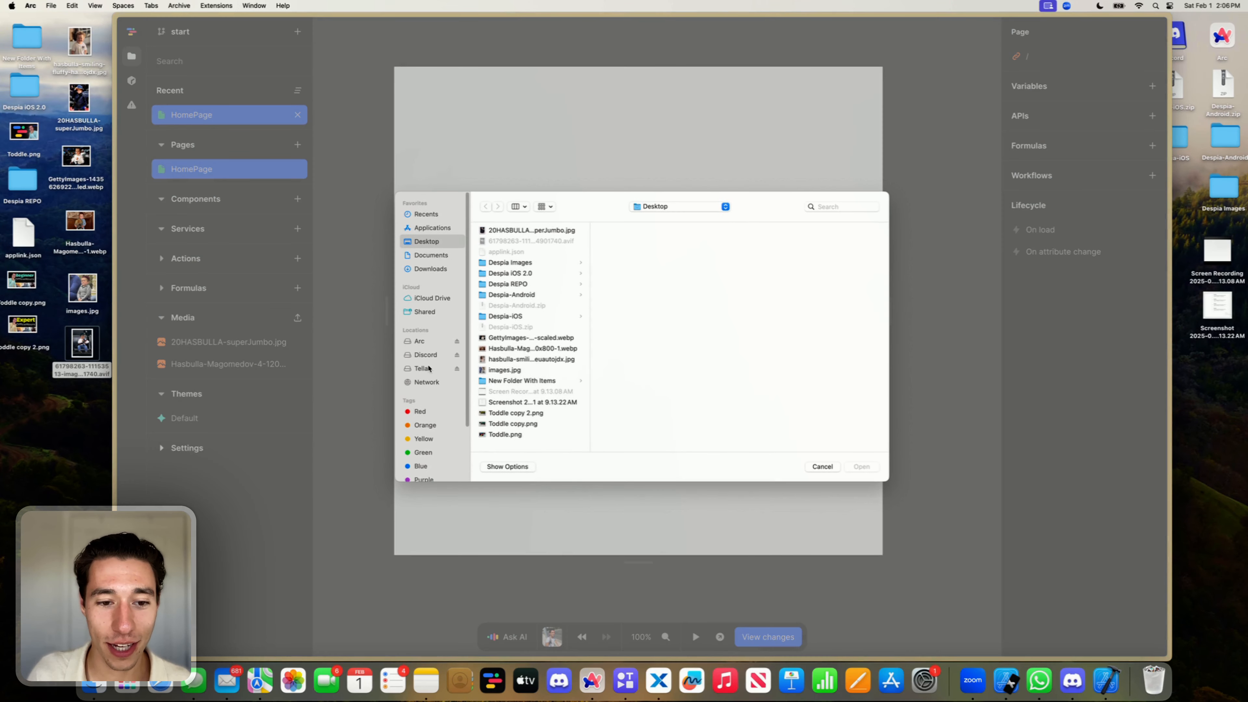
click(535, 362)
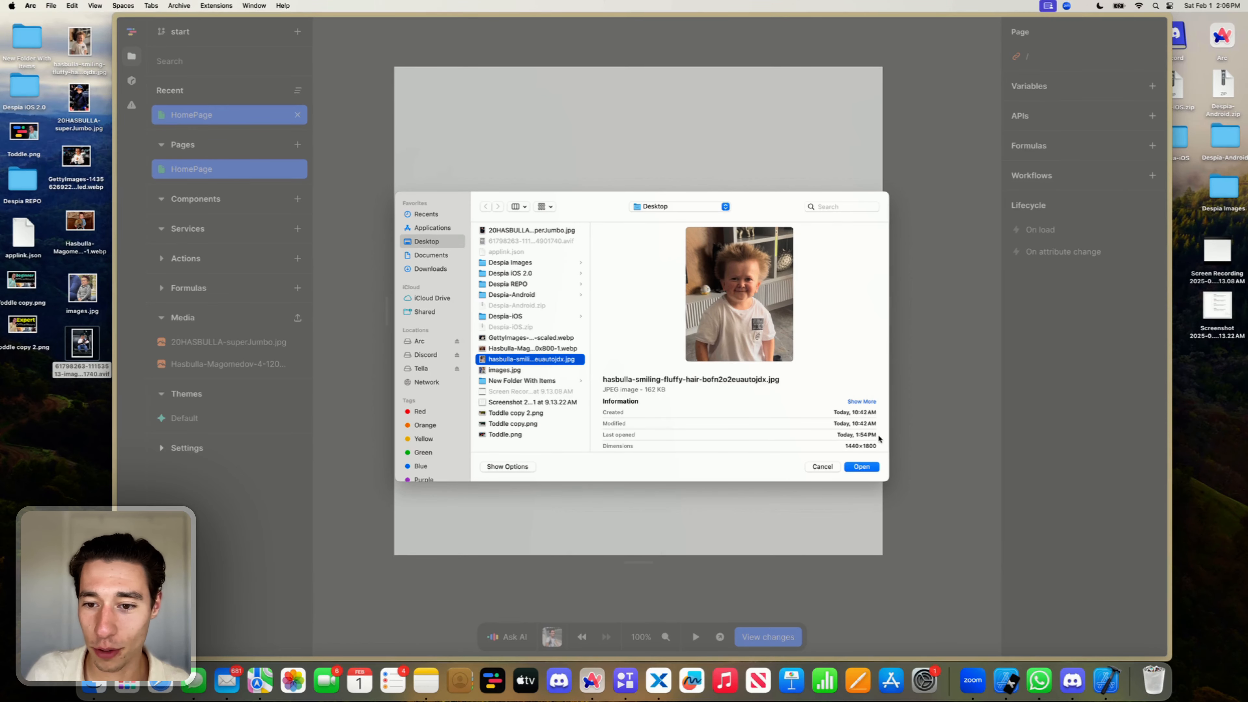
click(862, 466)
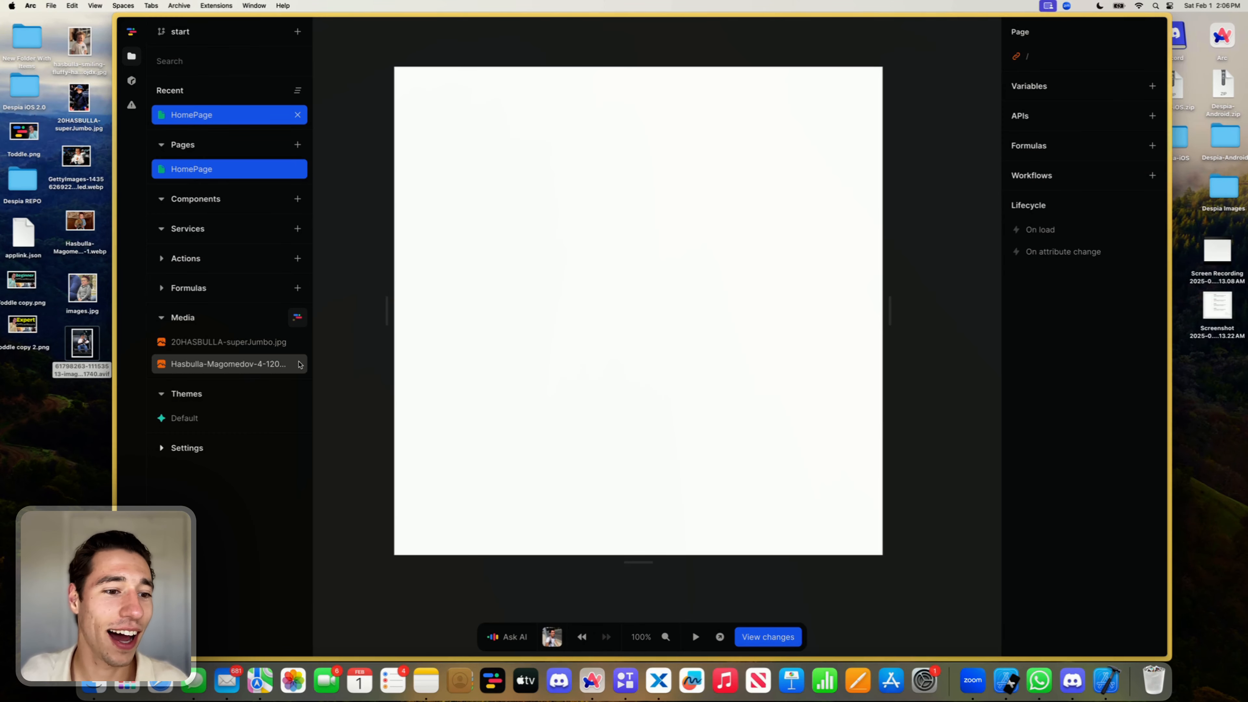
Step: Upload images.jpg from the desktop to the project's media
click(298, 318)
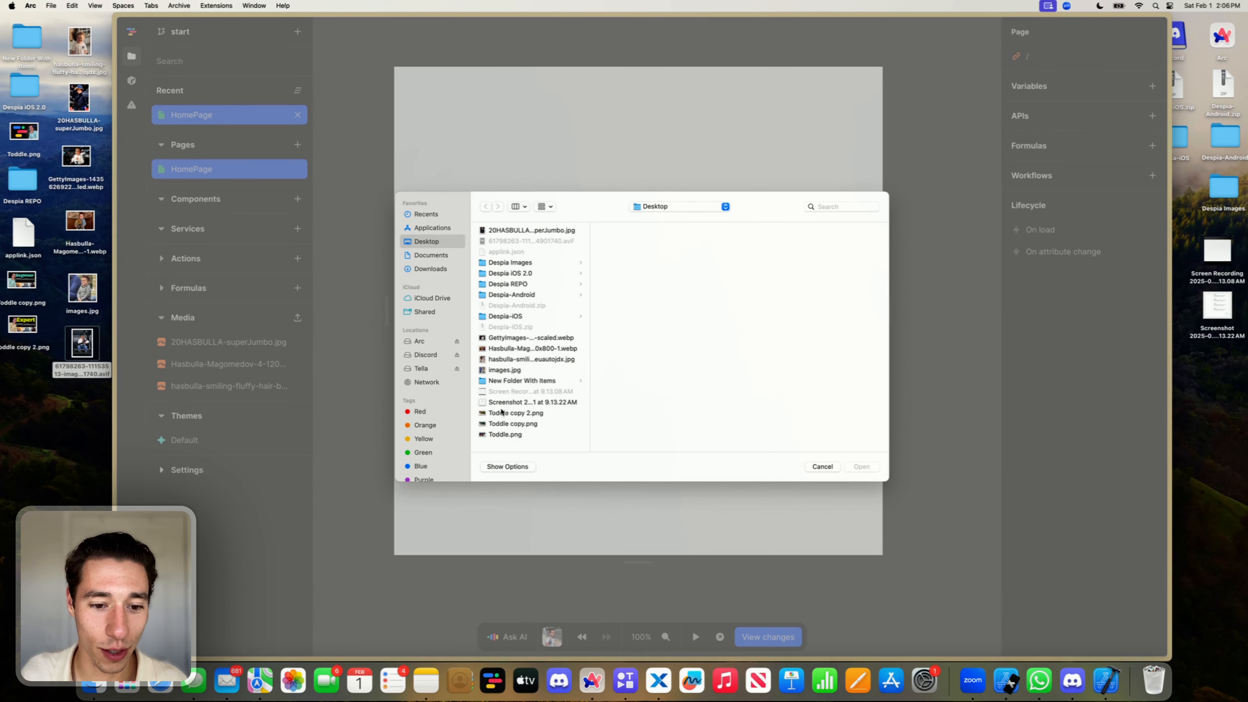
click(501, 414)
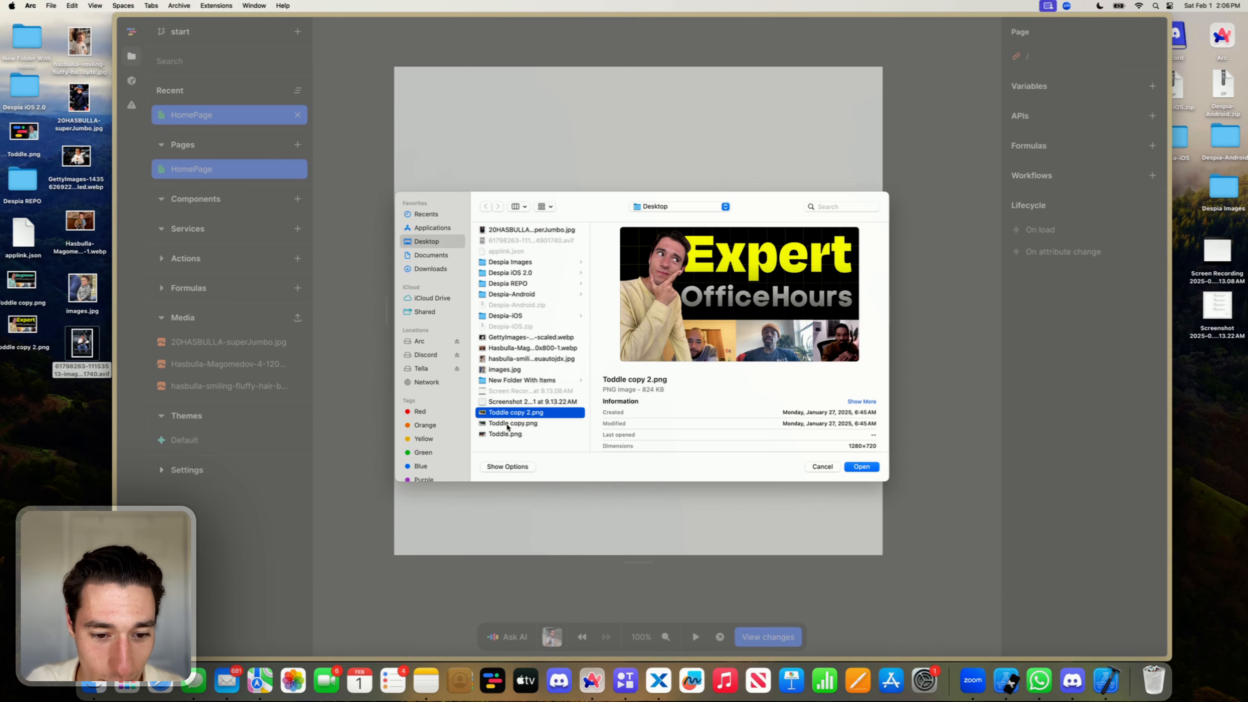
click(511, 369)
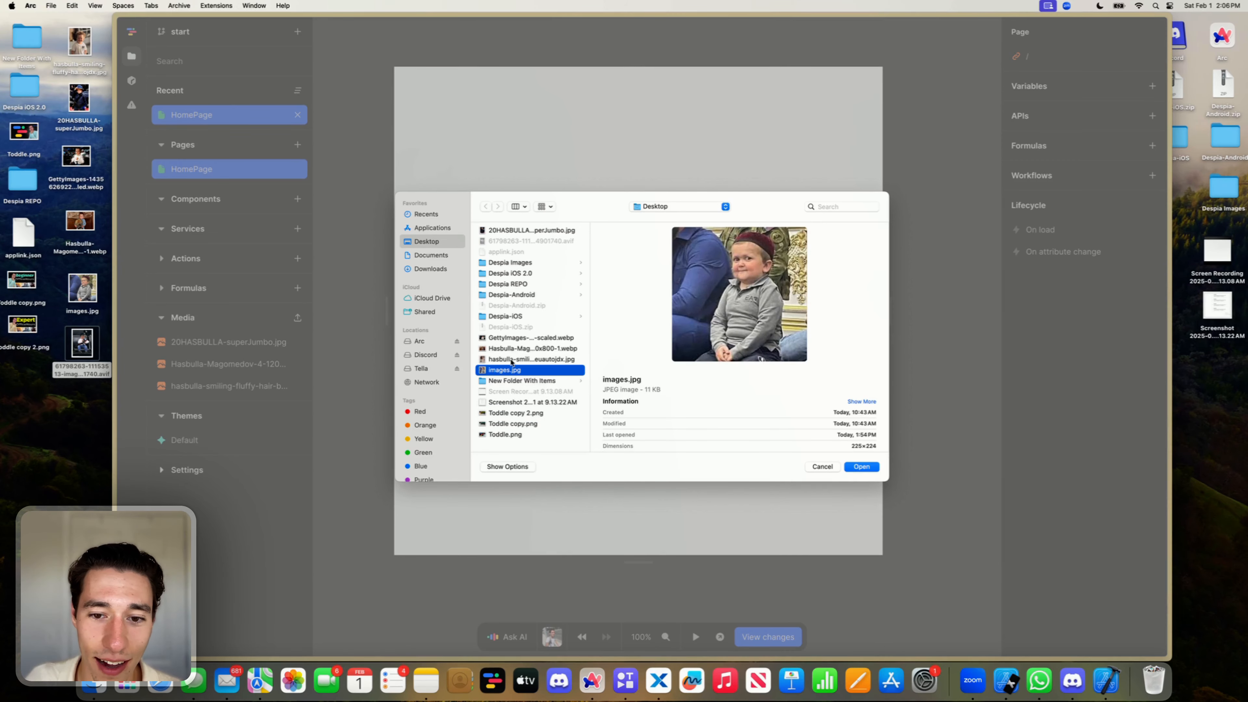
click(493, 359)
click(496, 371)
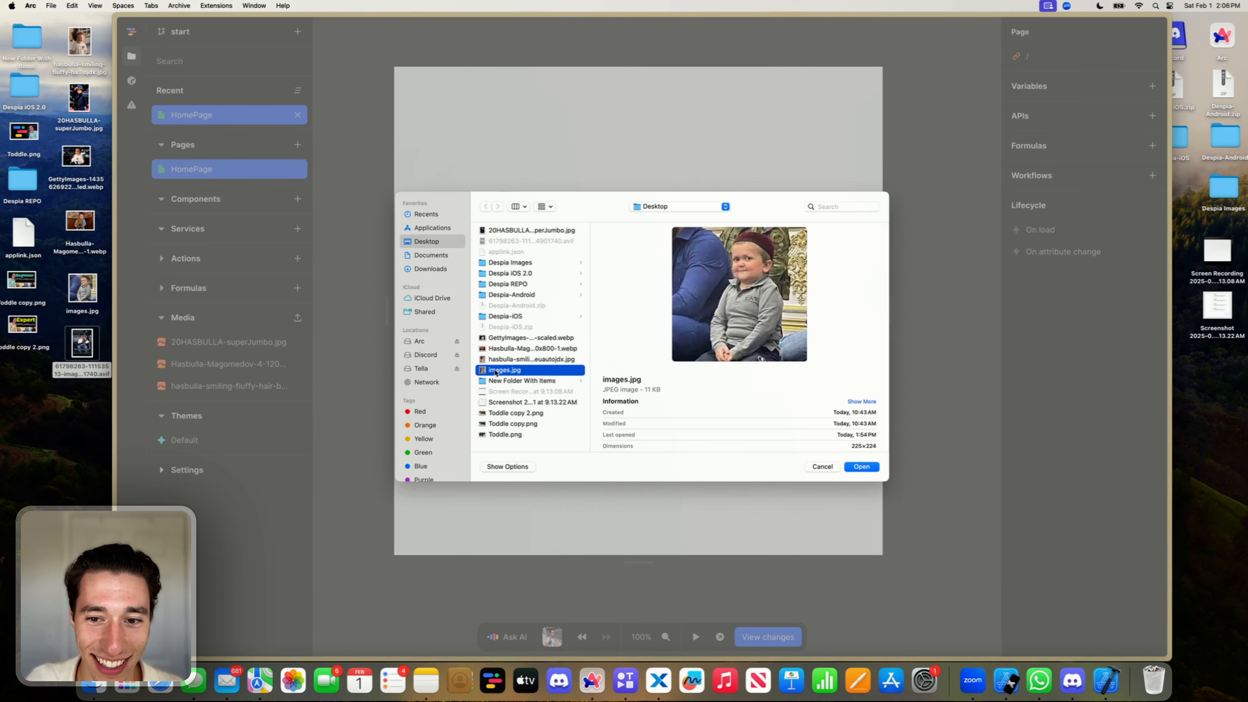
click(863, 467)
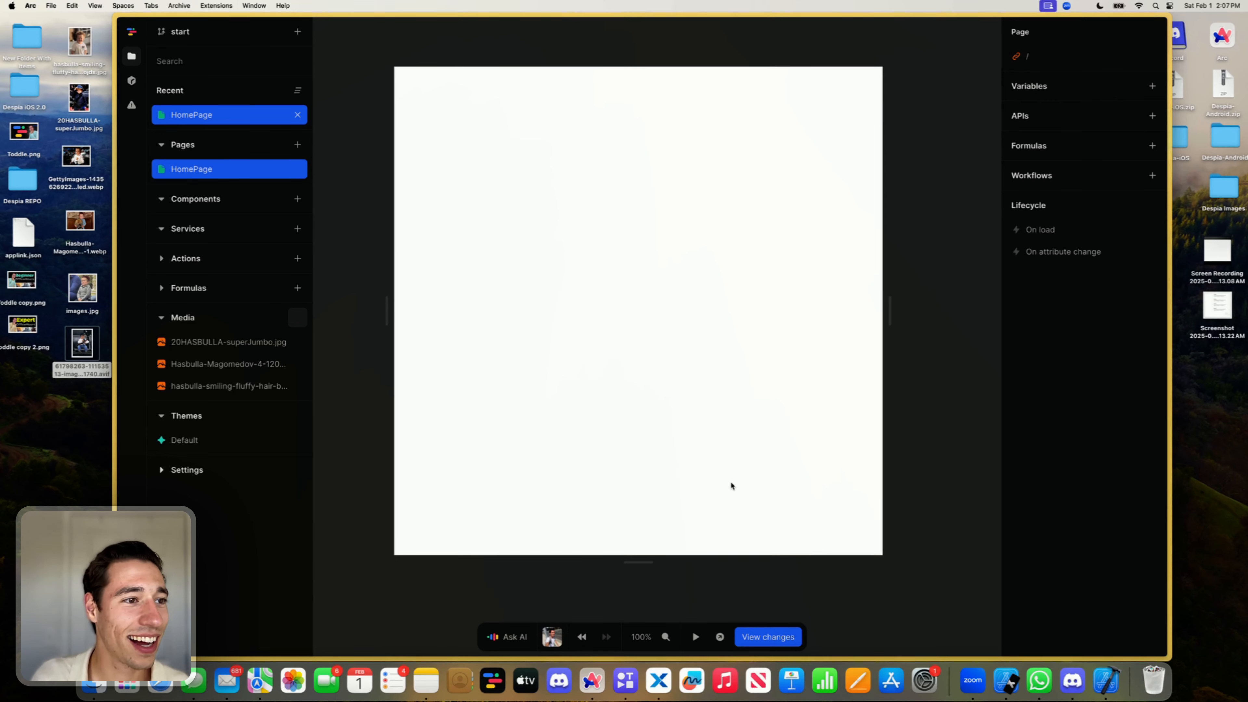
mouse_move(241, 344)
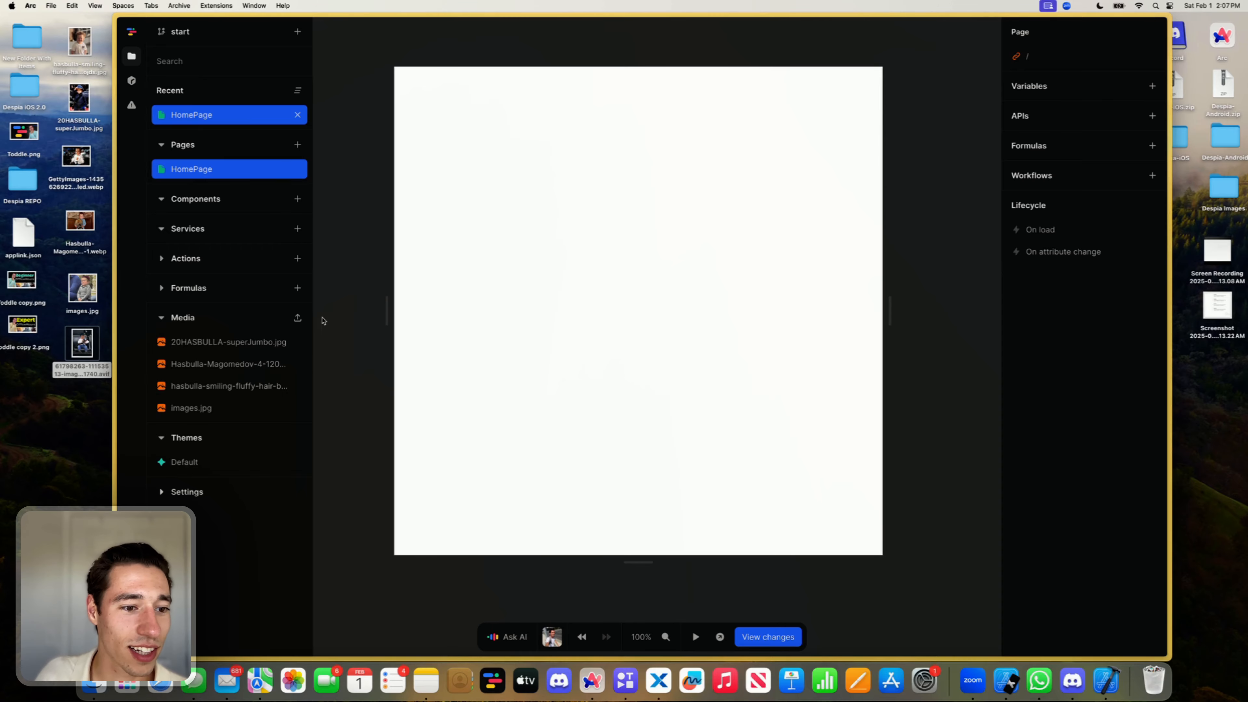
click(297, 319)
click(512, 348)
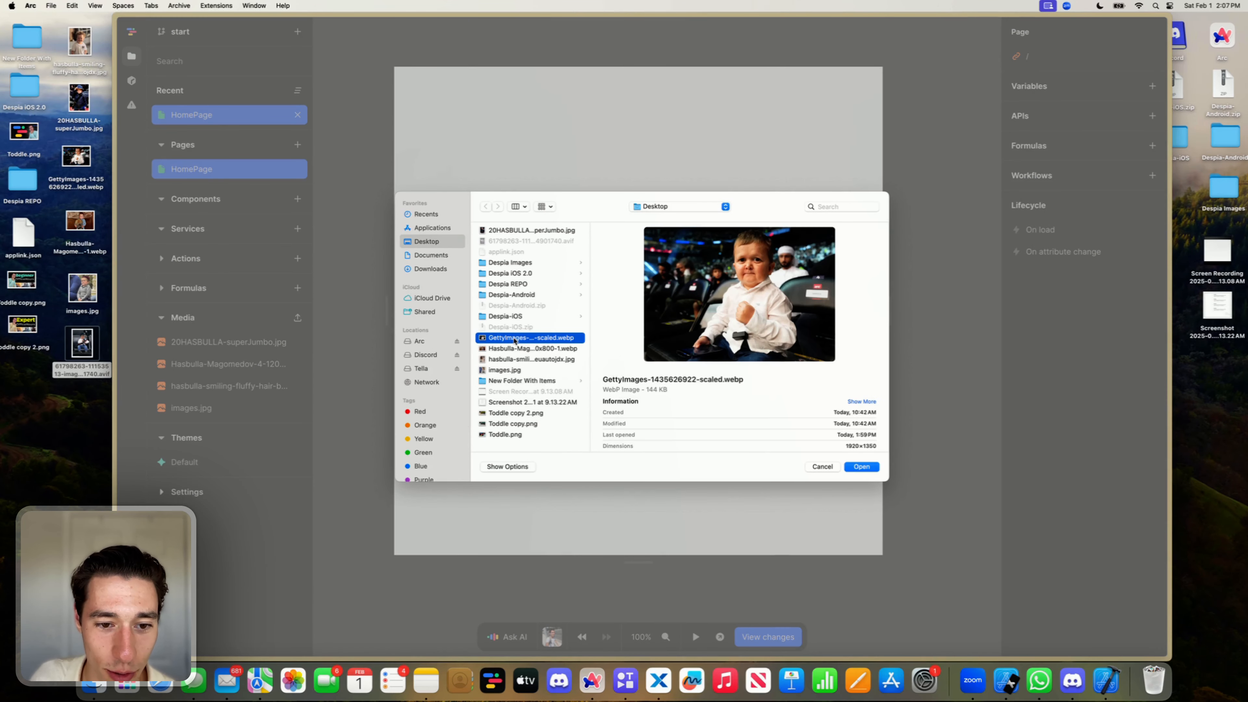
click(512, 360)
click(511, 369)
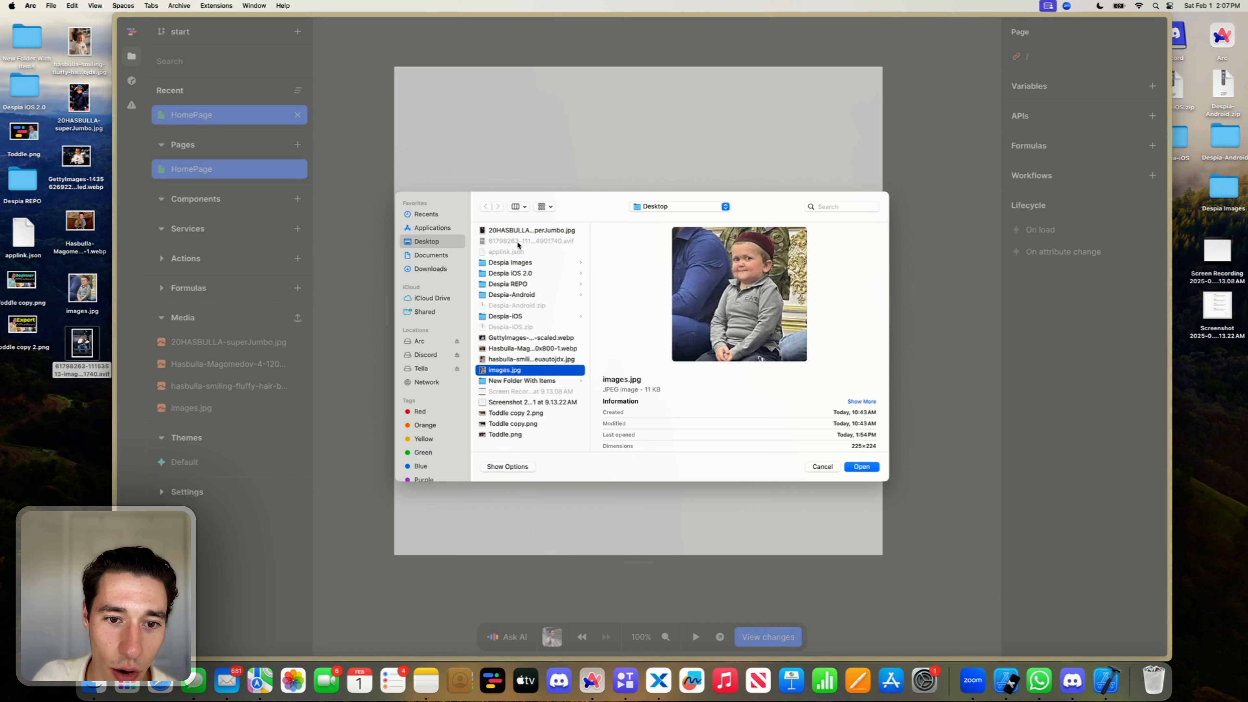
key(super+Tab)
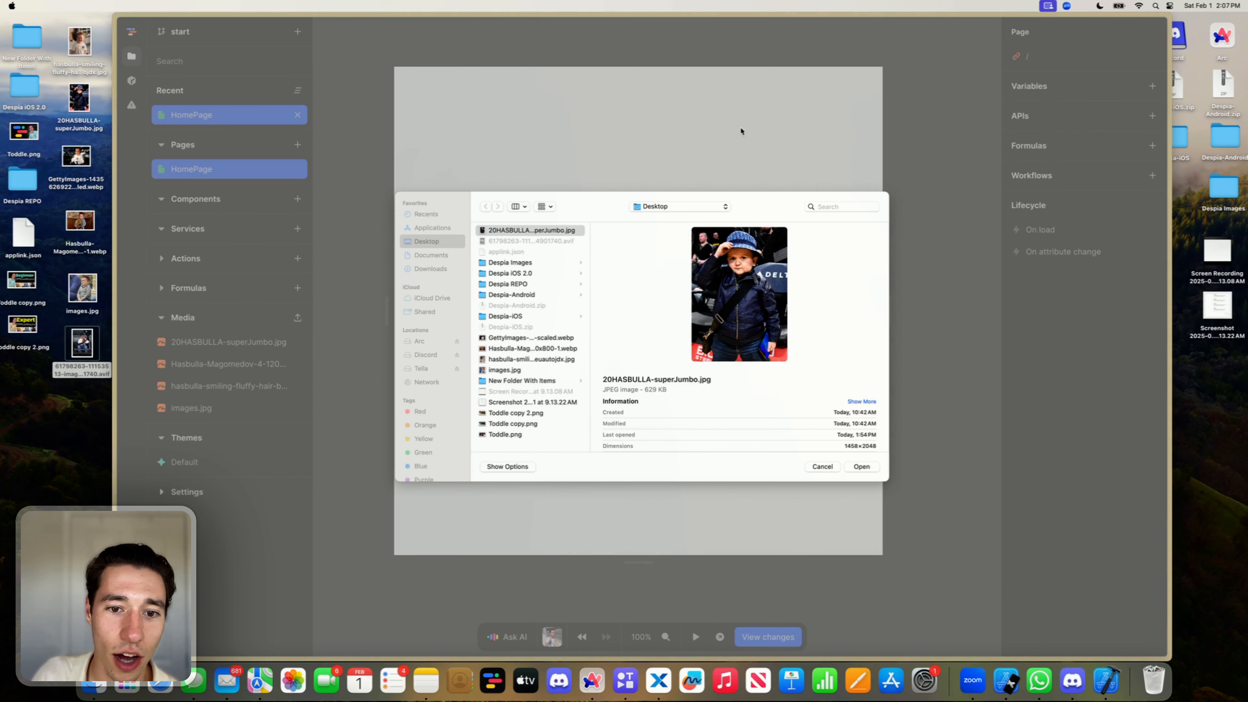
click(550, 234)
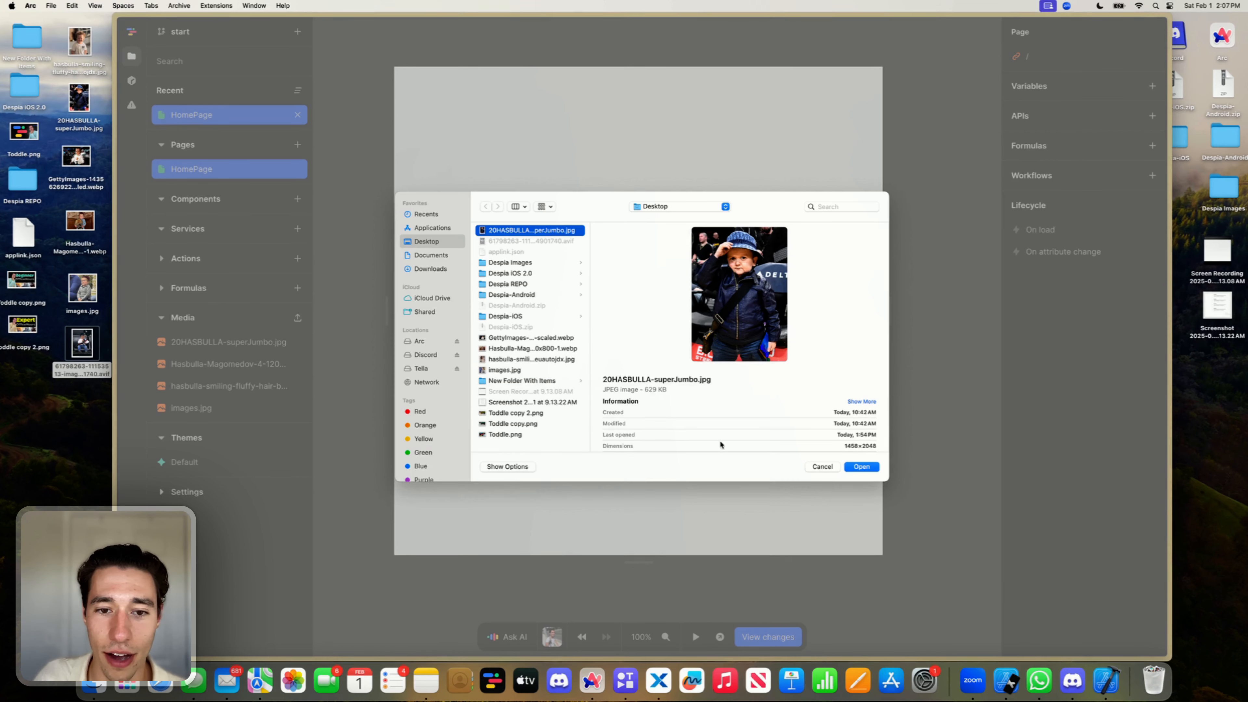
click(823, 466)
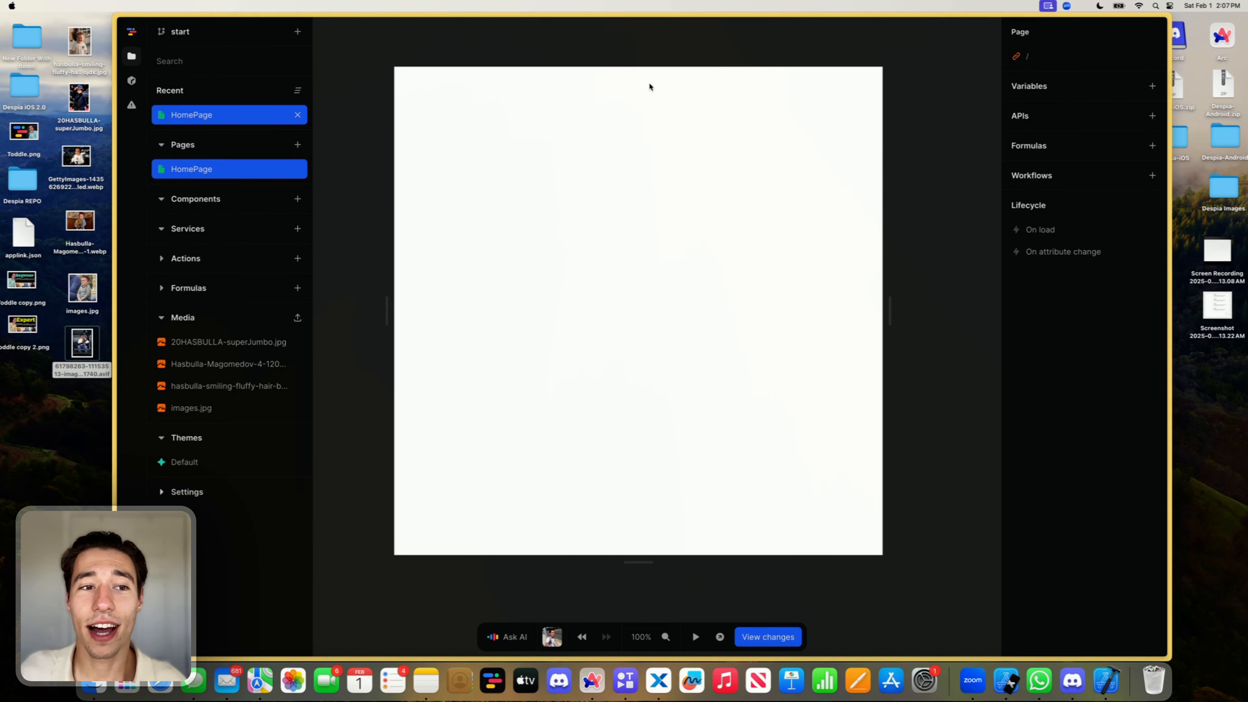
Step: Add a page variable named memes to the HomePage
click(505, 132)
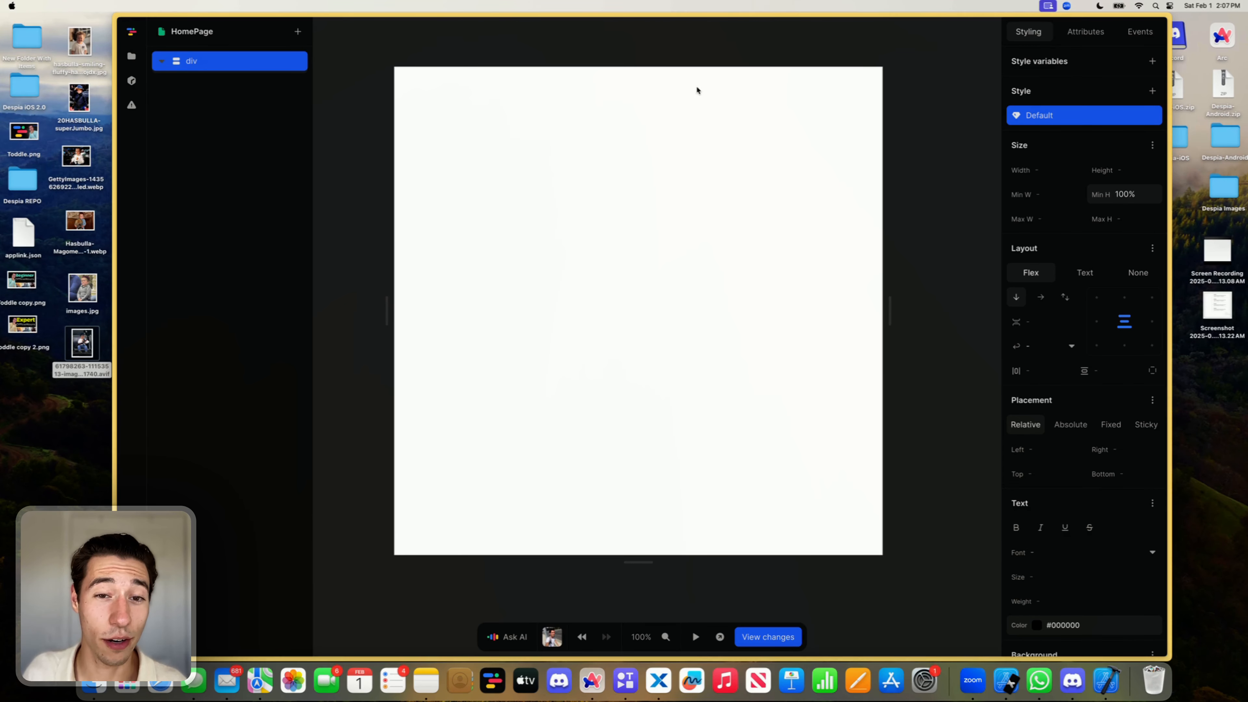
click(873, 44)
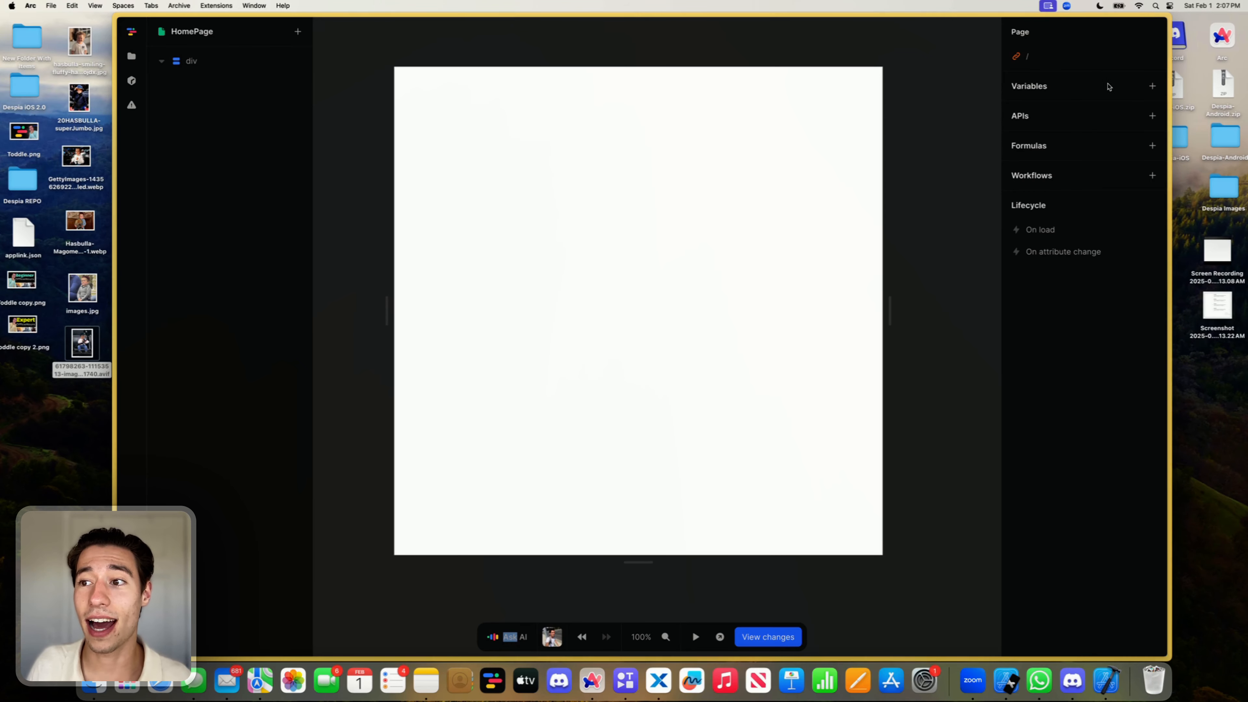
click(1153, 86)
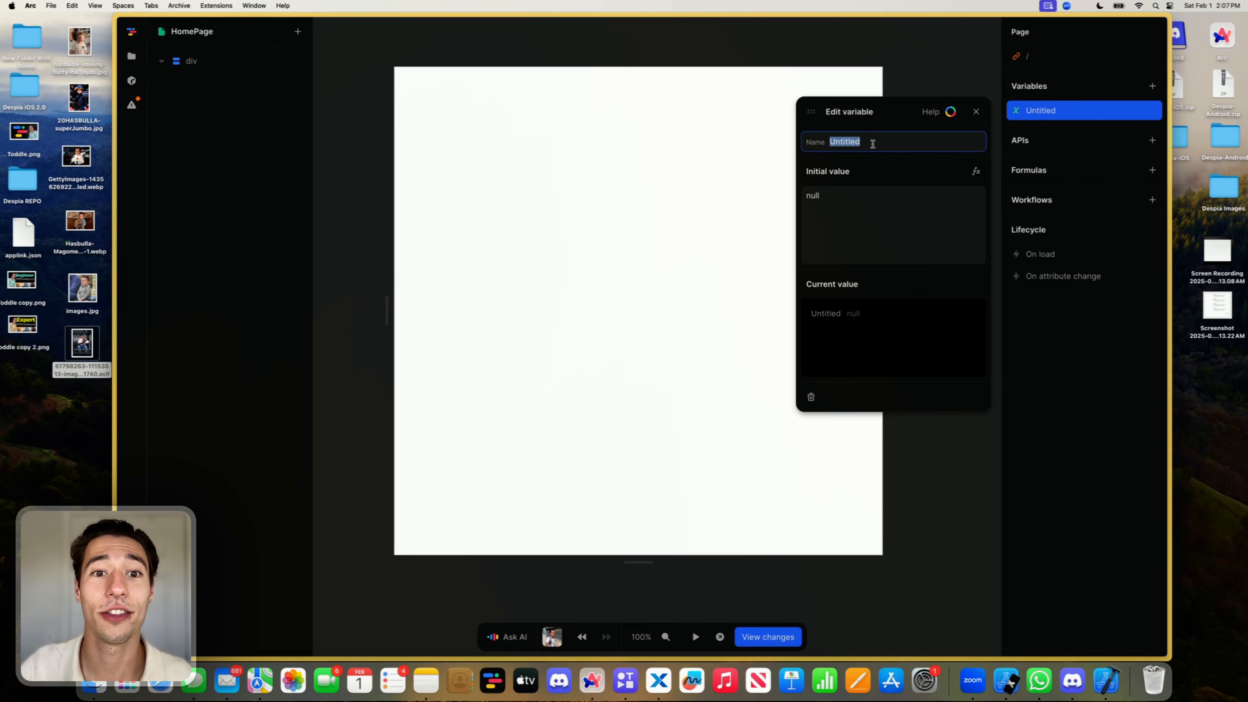
key(BackSpace)
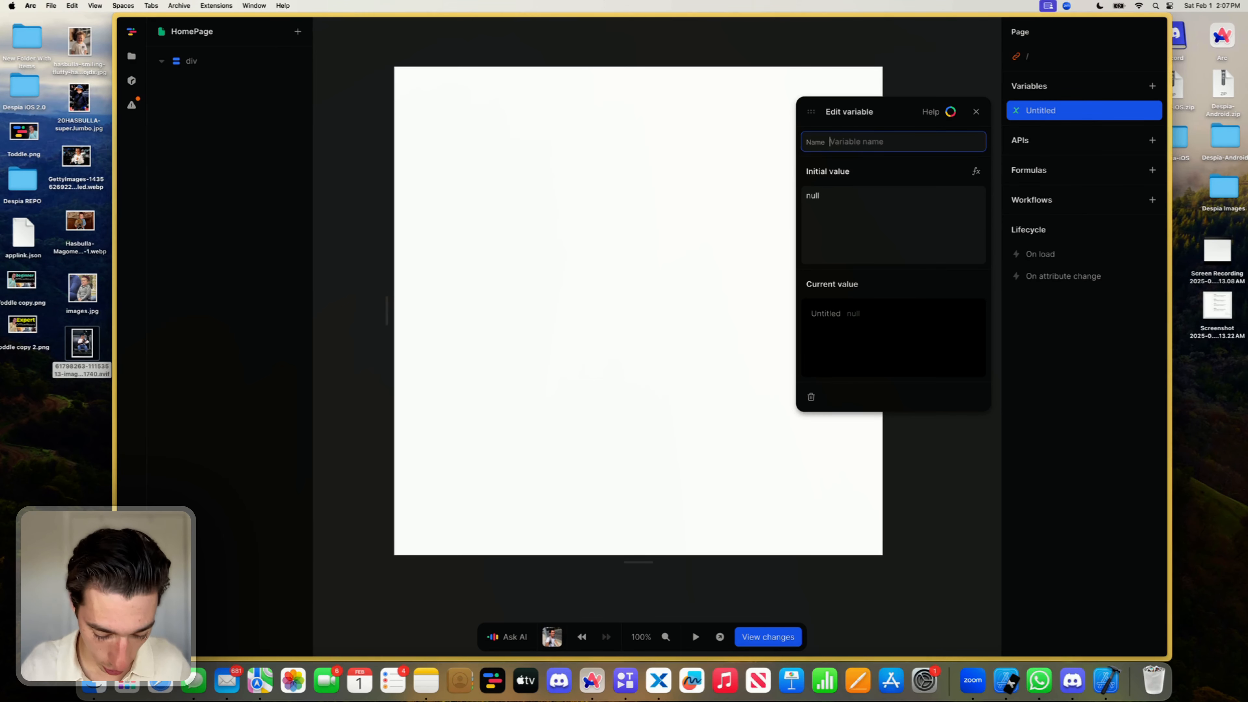
text(memes)
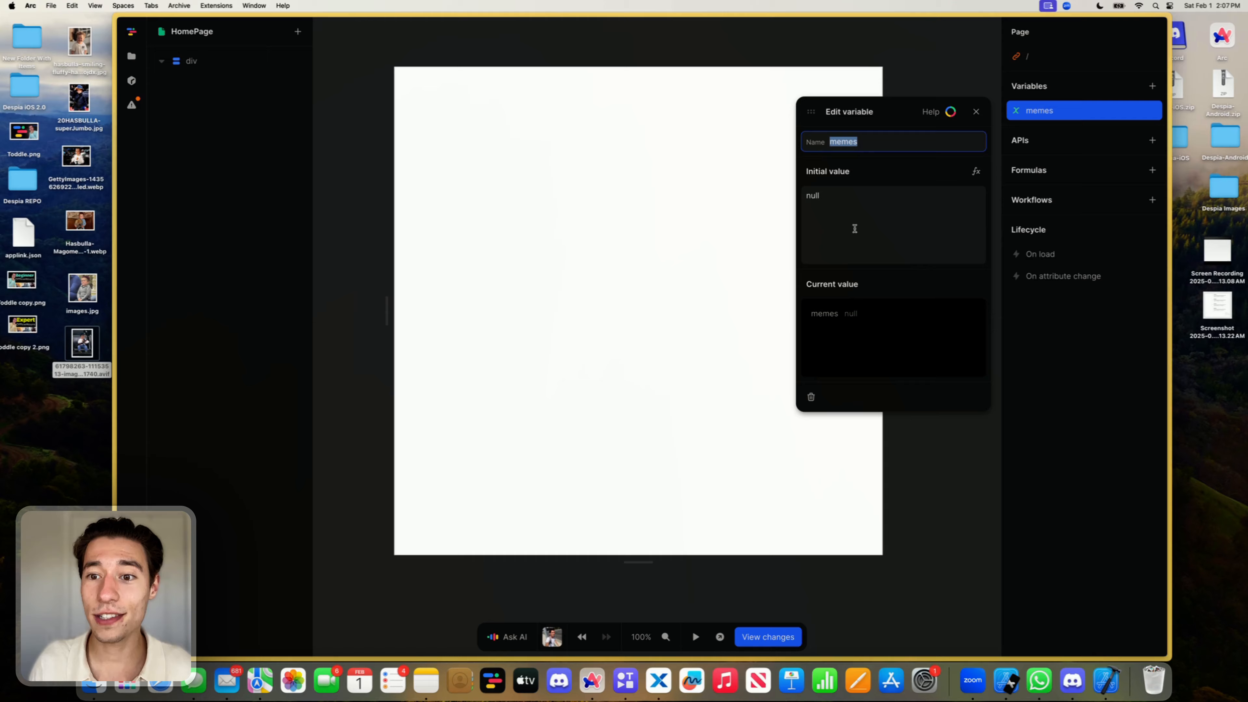
Step: Set the initial value of the memes variable to an empty Array formula and close the variable editor
click(976, 171)
click(498, 365)
text(arr)
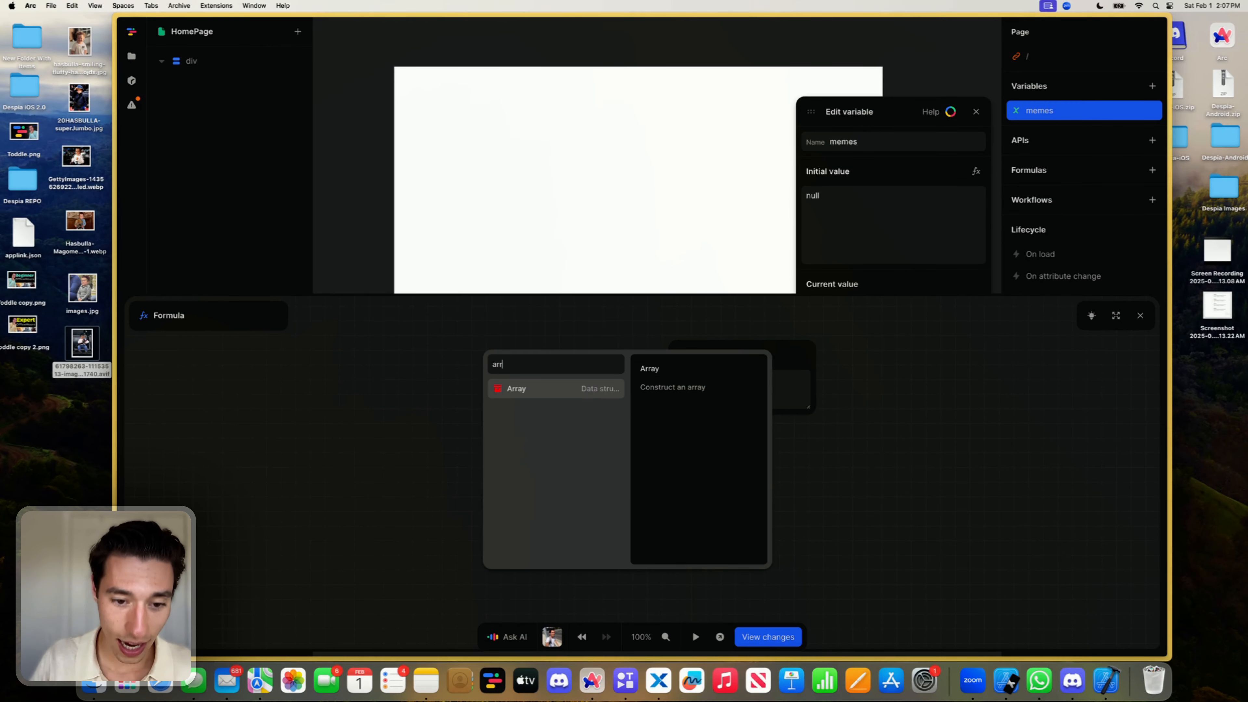
click(517, 390)
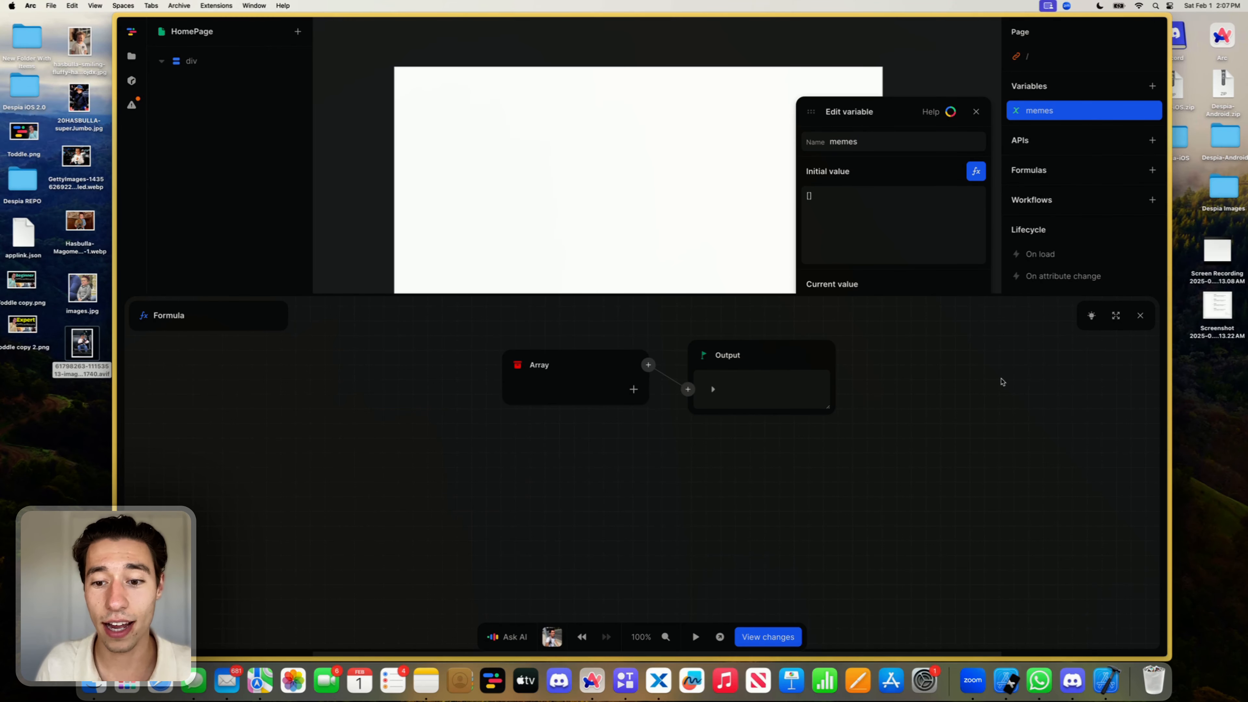
click(976, 113)
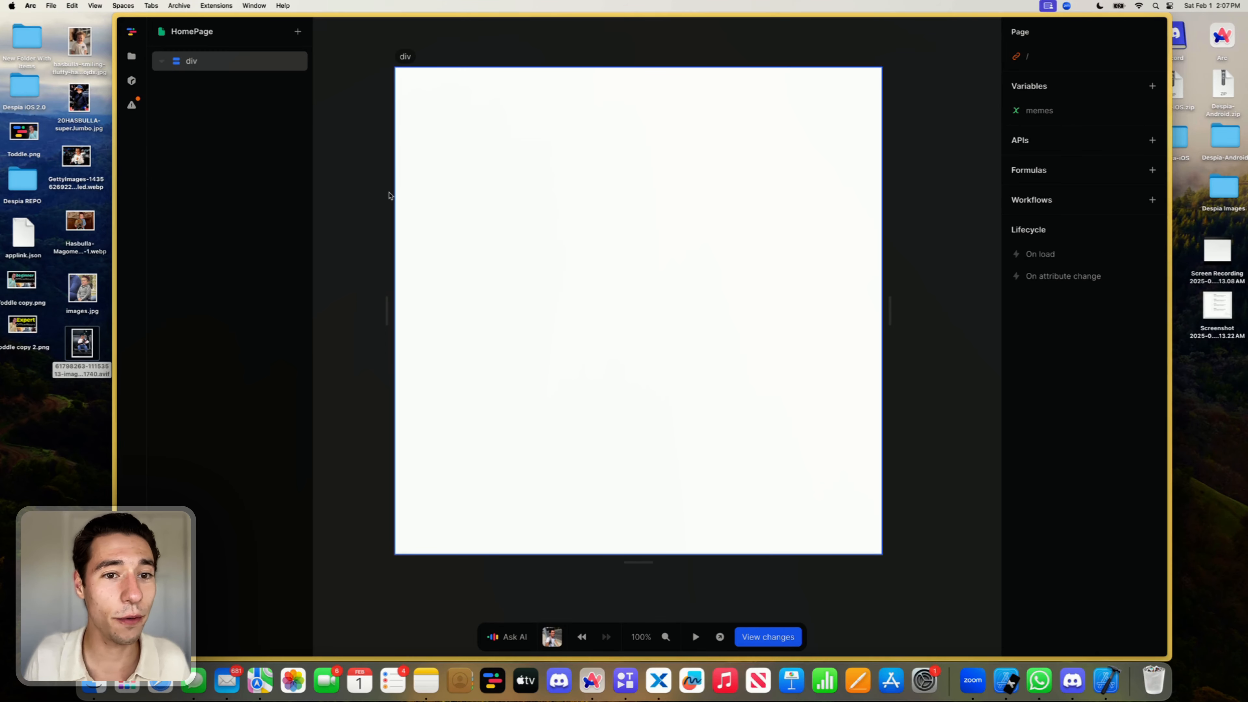
Step: Copy the full-size image path of 20HASBULLA-superJumbo.jpg from its media details
click(131, 55)
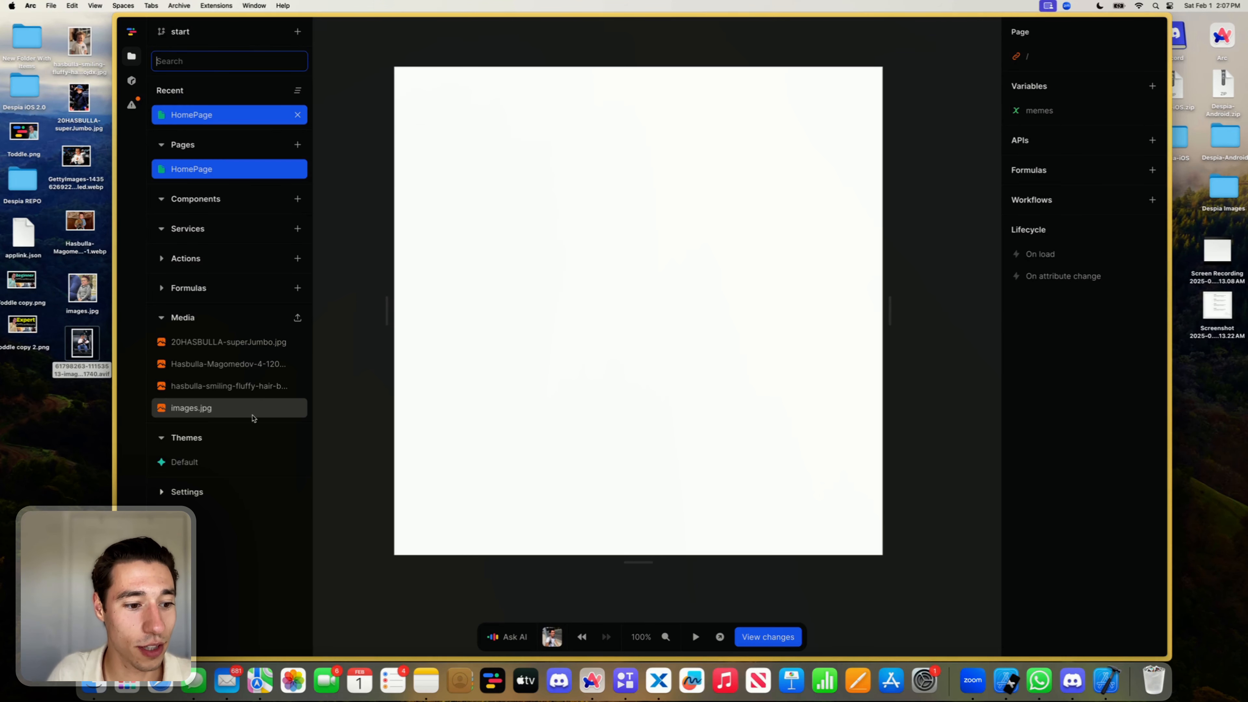
right_click(247, 349)
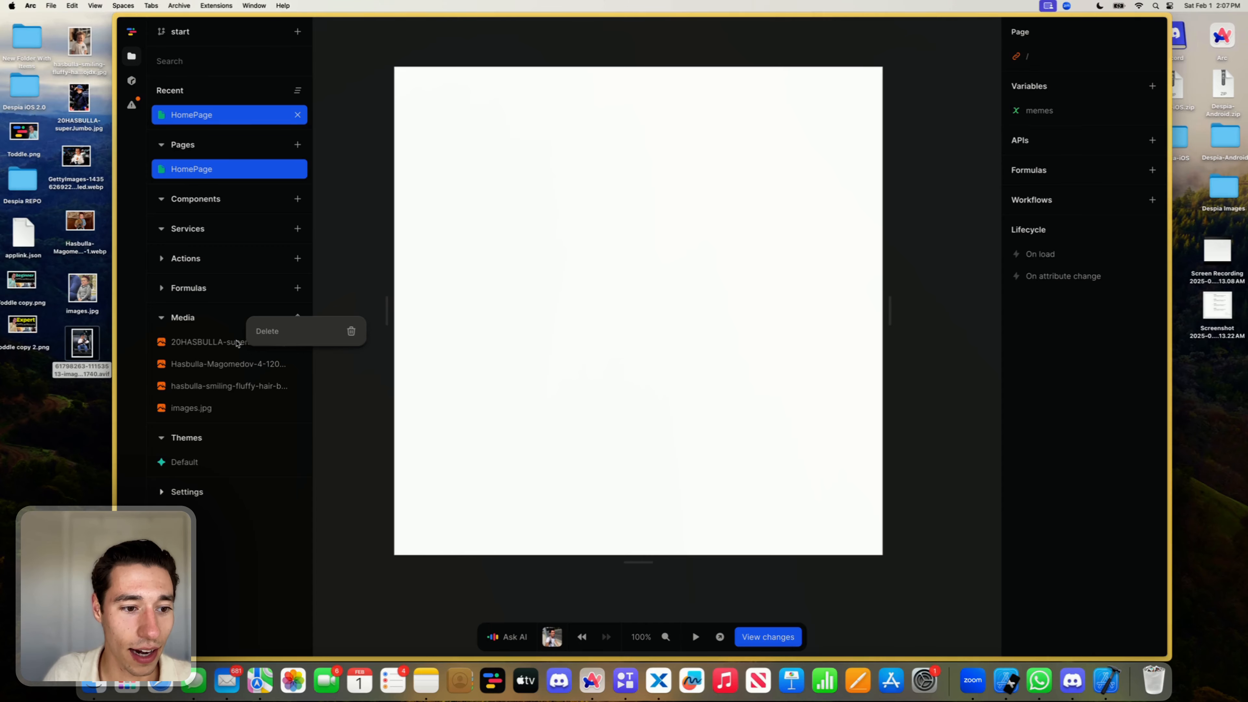
click(226, 340)
click(223, 344)
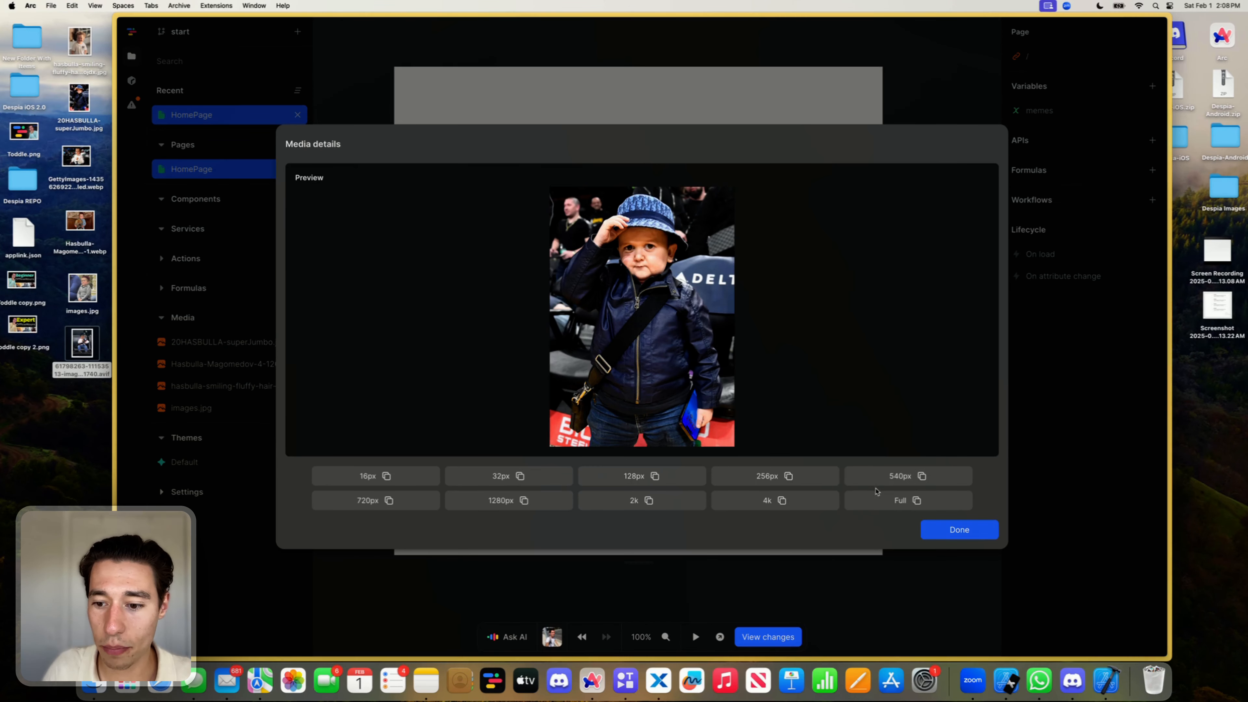
click(958, 531)
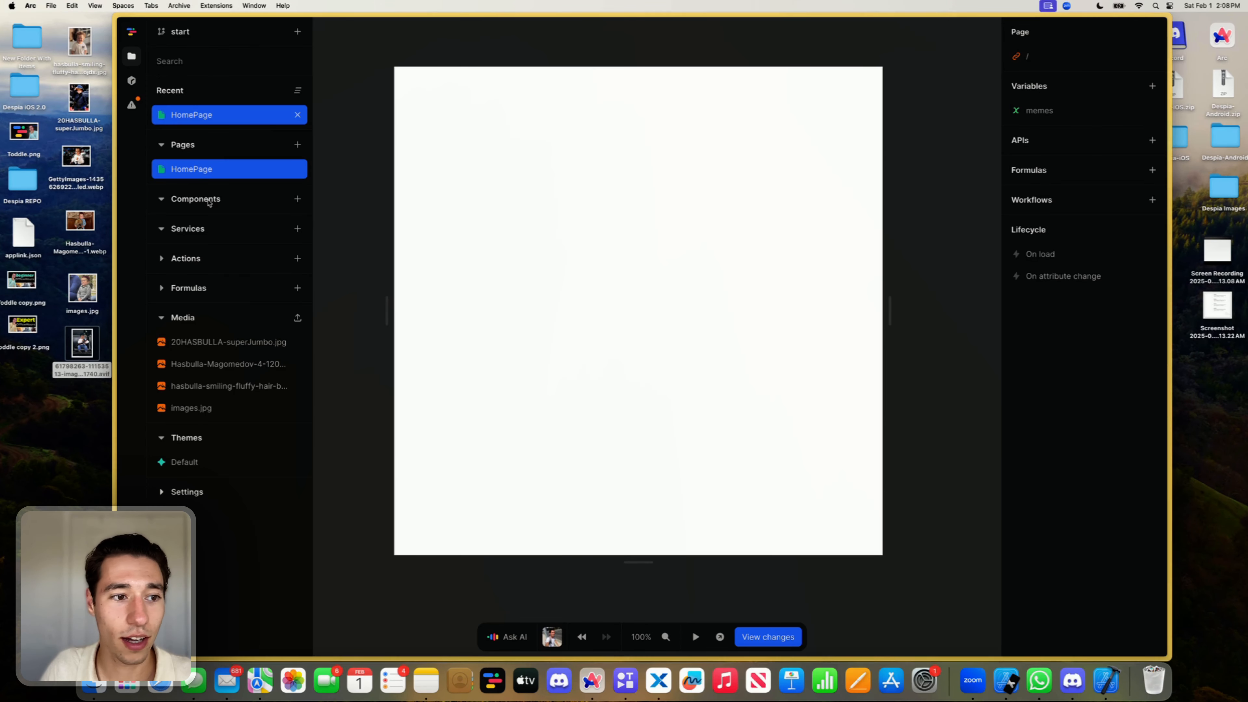
Step: Try to open the copied full-size image path in a new browser tab
mouse_move(126, 249)
click(149, 170)
text(/cdn-cgi/imagedelivery/ZIty0Vhmkm0nD-fBKJrTZQ/cyan_ig_88_coherent_gecko:20HASBULLA-superJumbo.jpg/full)
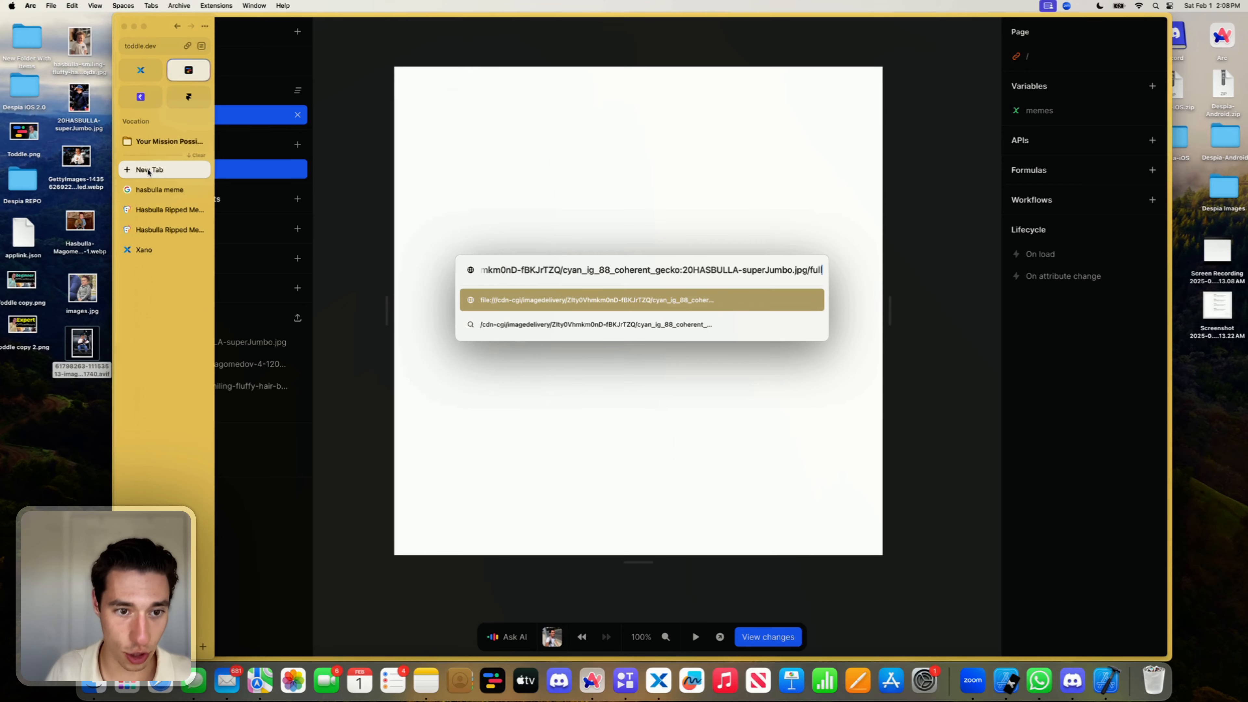
triple_click(563, 270)
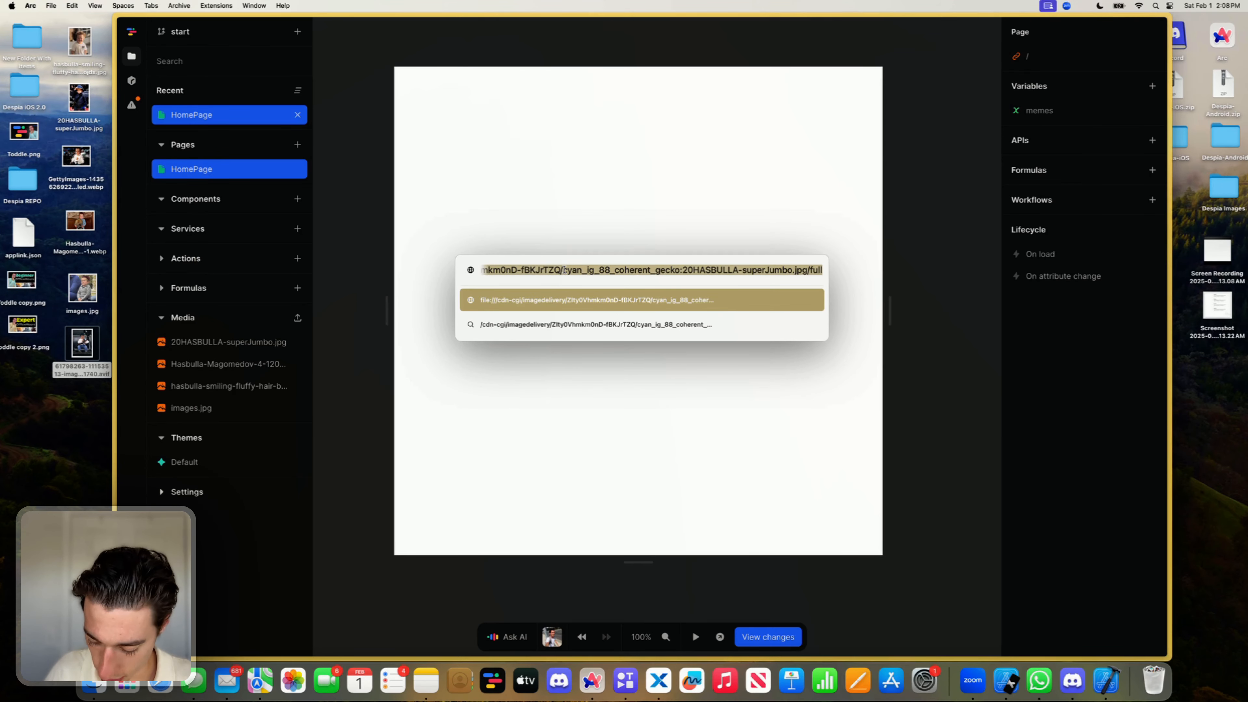
key(Left)
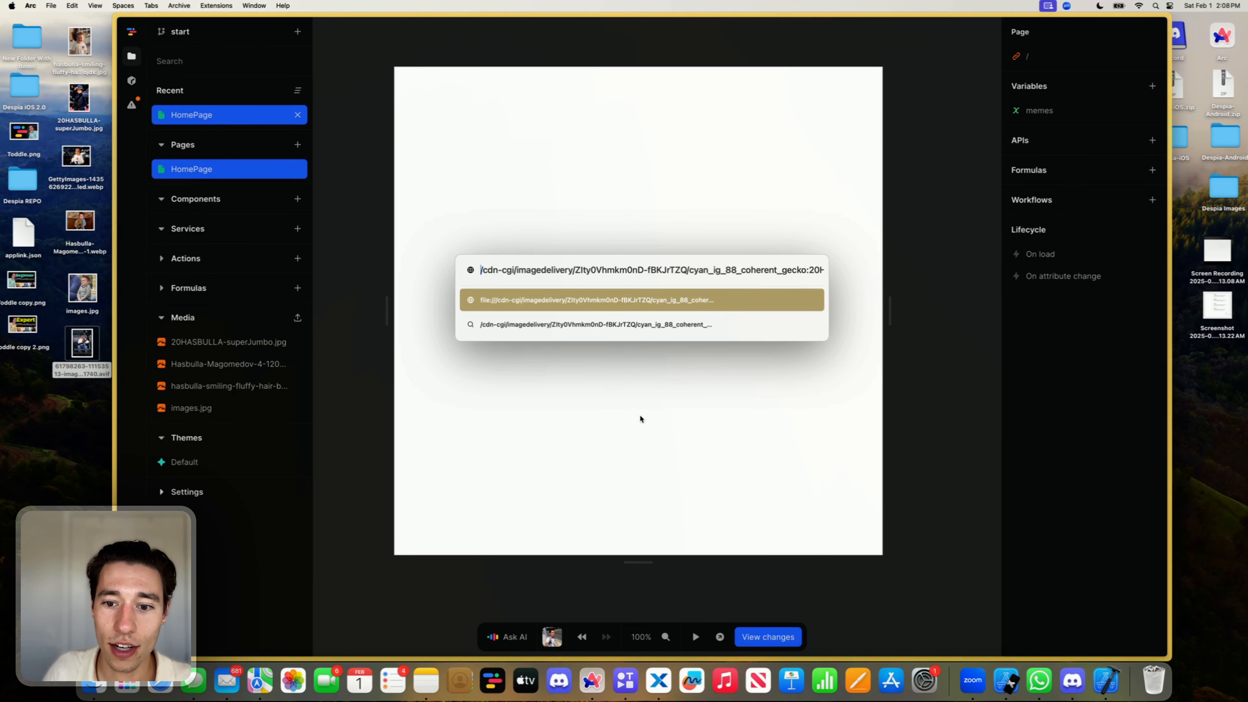
key(Return)
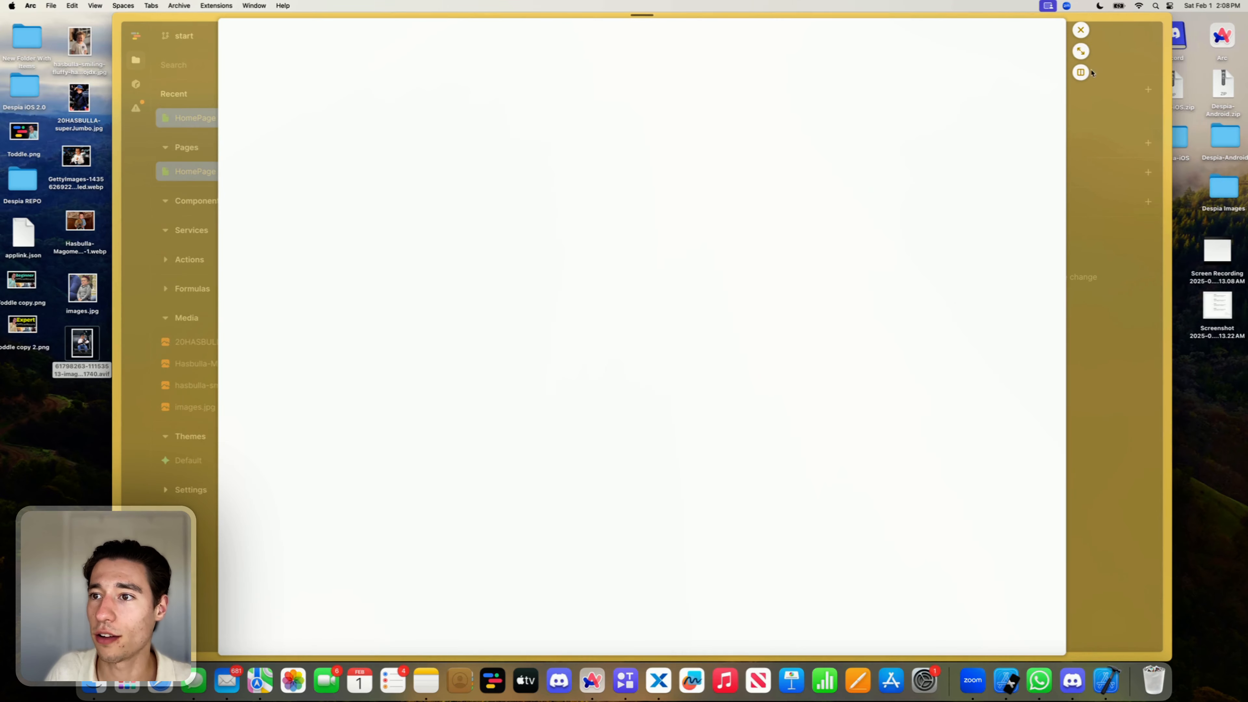
Step: Append the copied image path to the project's toddle.site preview address and load the full-size image
click(144, 47)
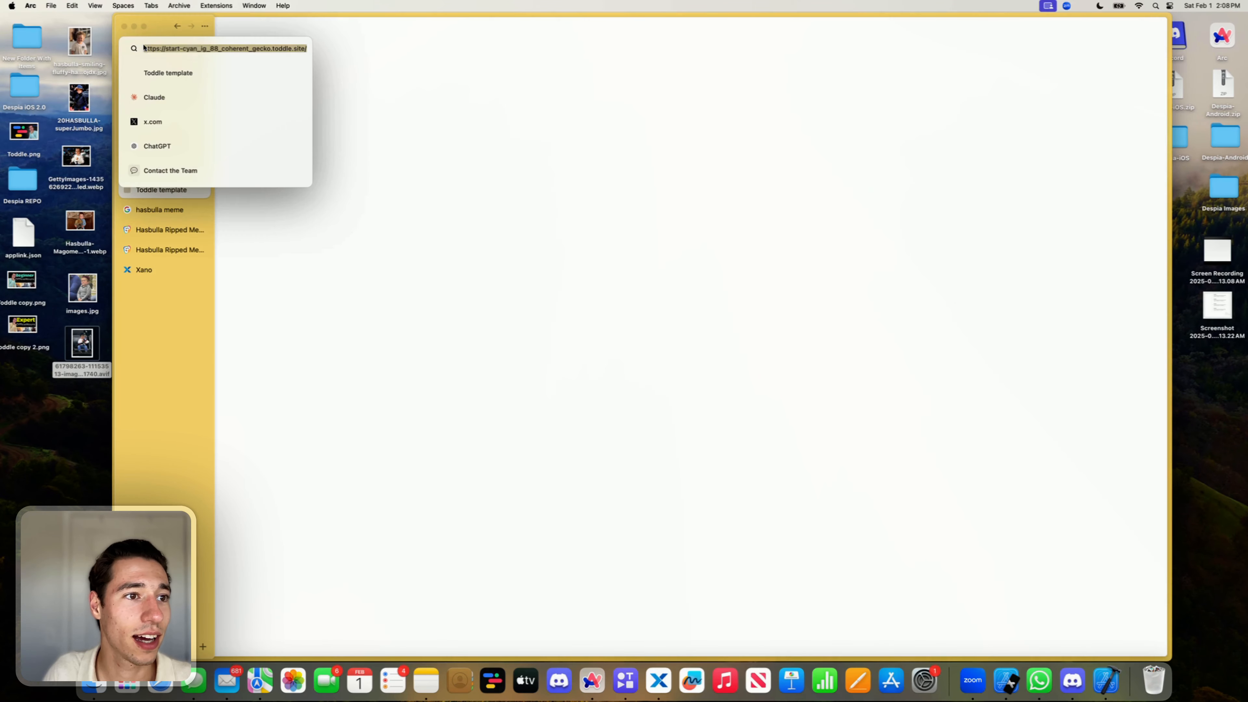
click(263, 49)
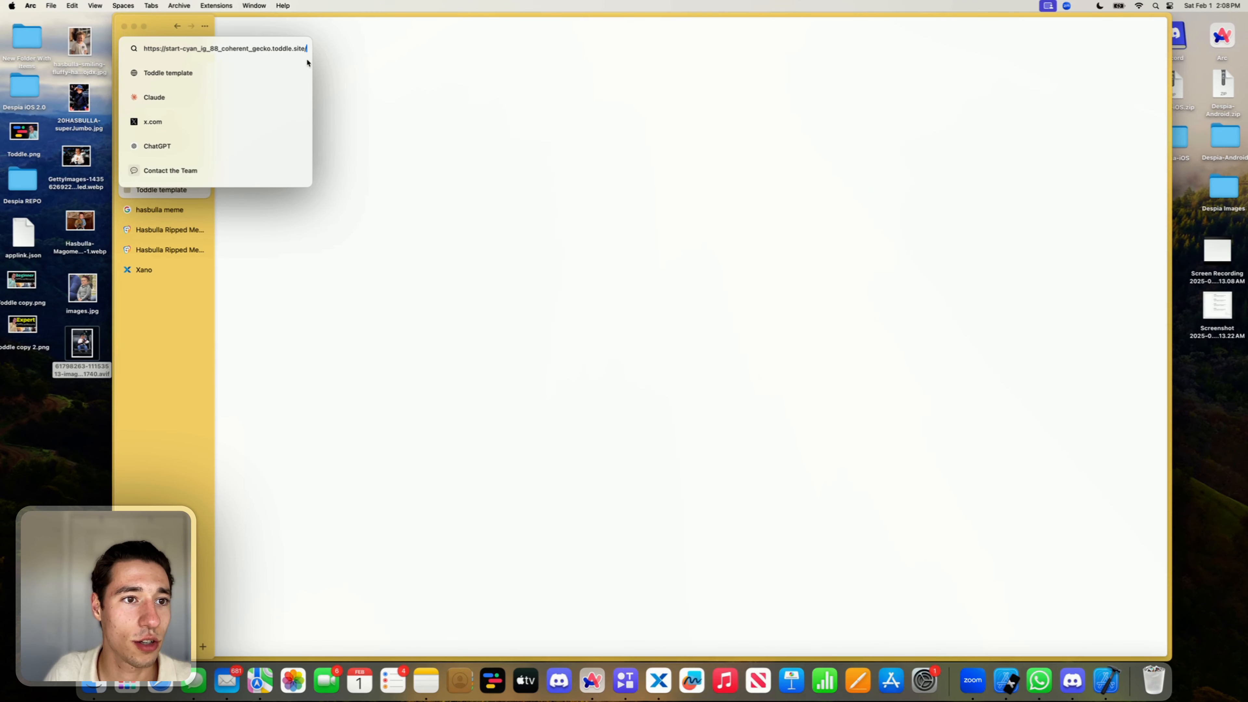
key(super+v)
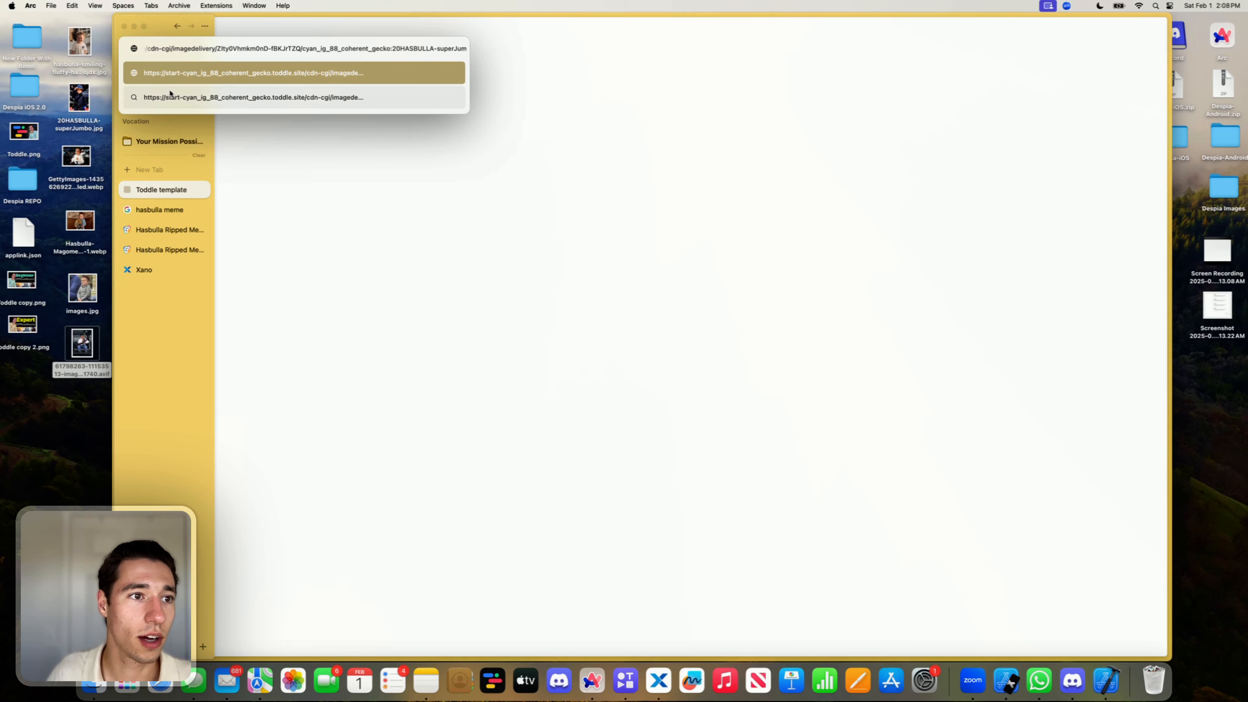
key(Return)
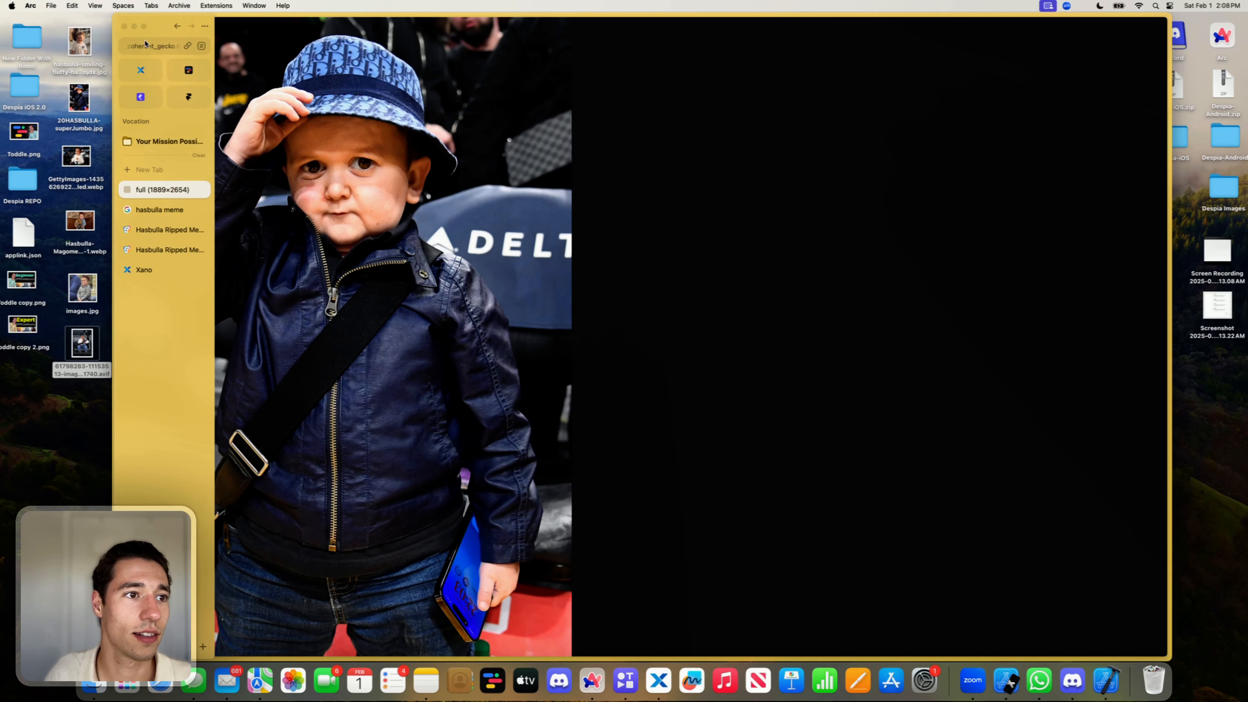
click(144, 47)
text(c)
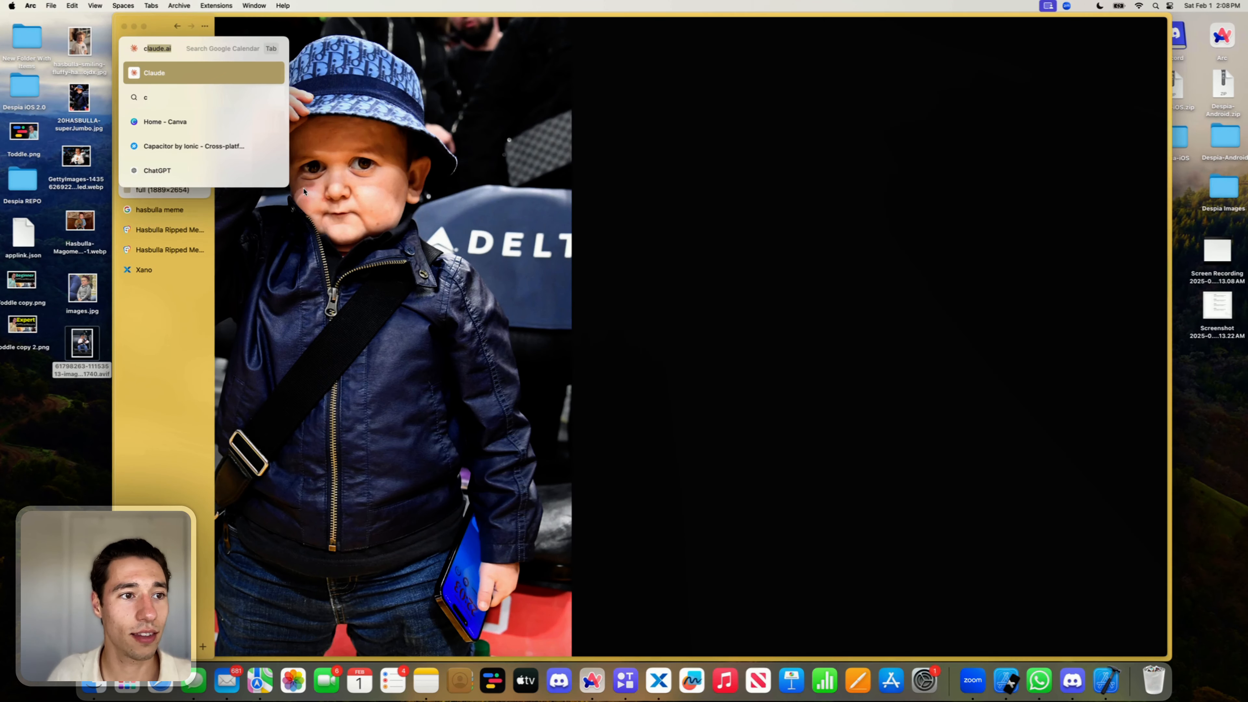
key(super+z)
key(super+z)
key(Escape)
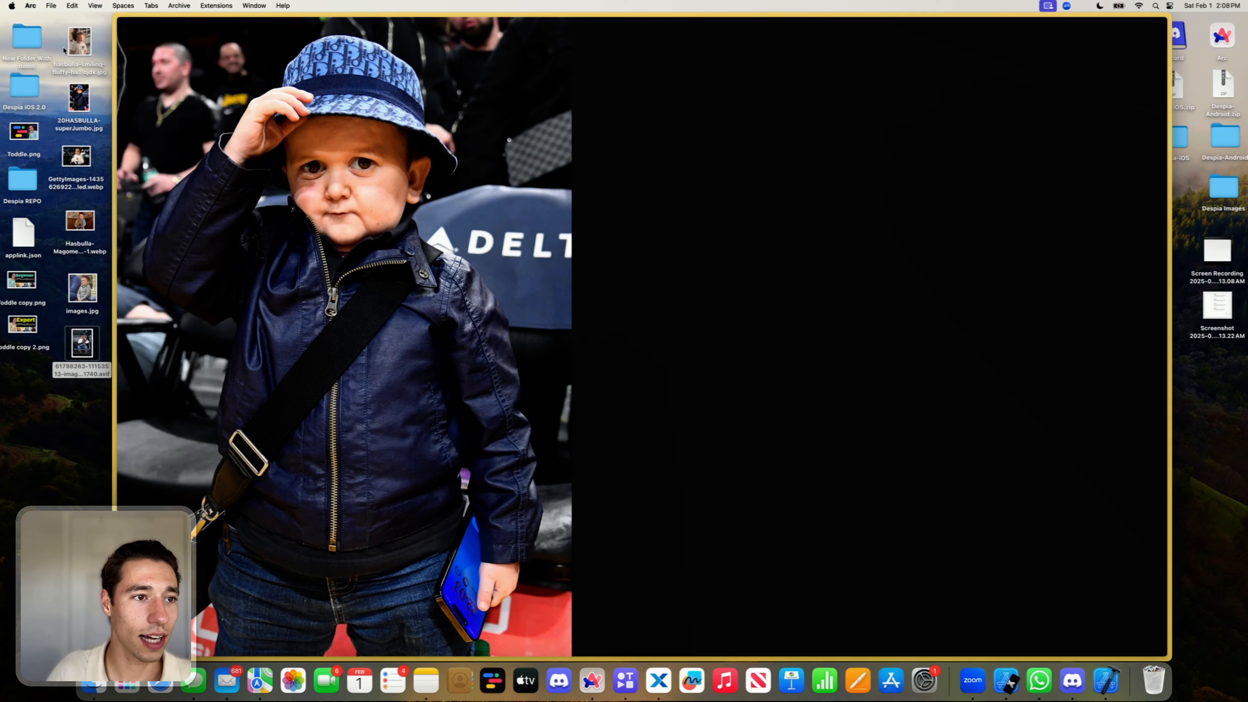
Step: Copy the full web address of the opened image and switch back to the toddle project
mouse_move(120, 49)
click(165, 47)
key(super+c)
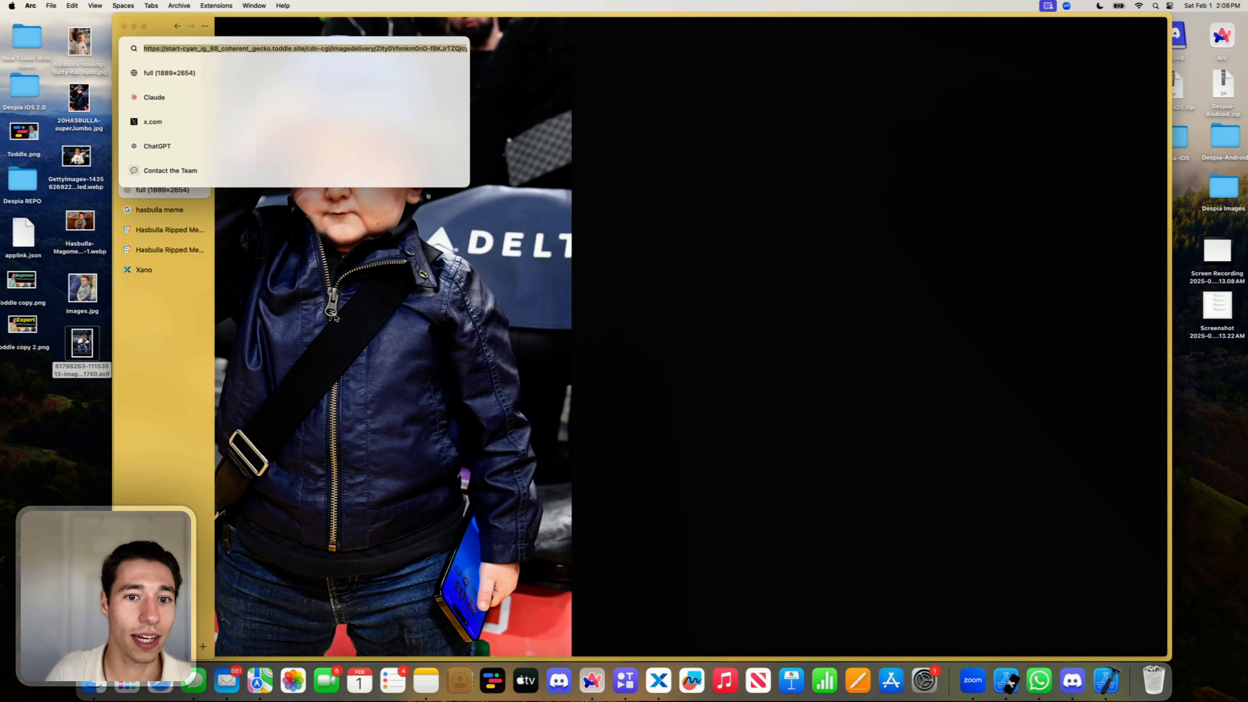
key(Escape)
click(198, 70)
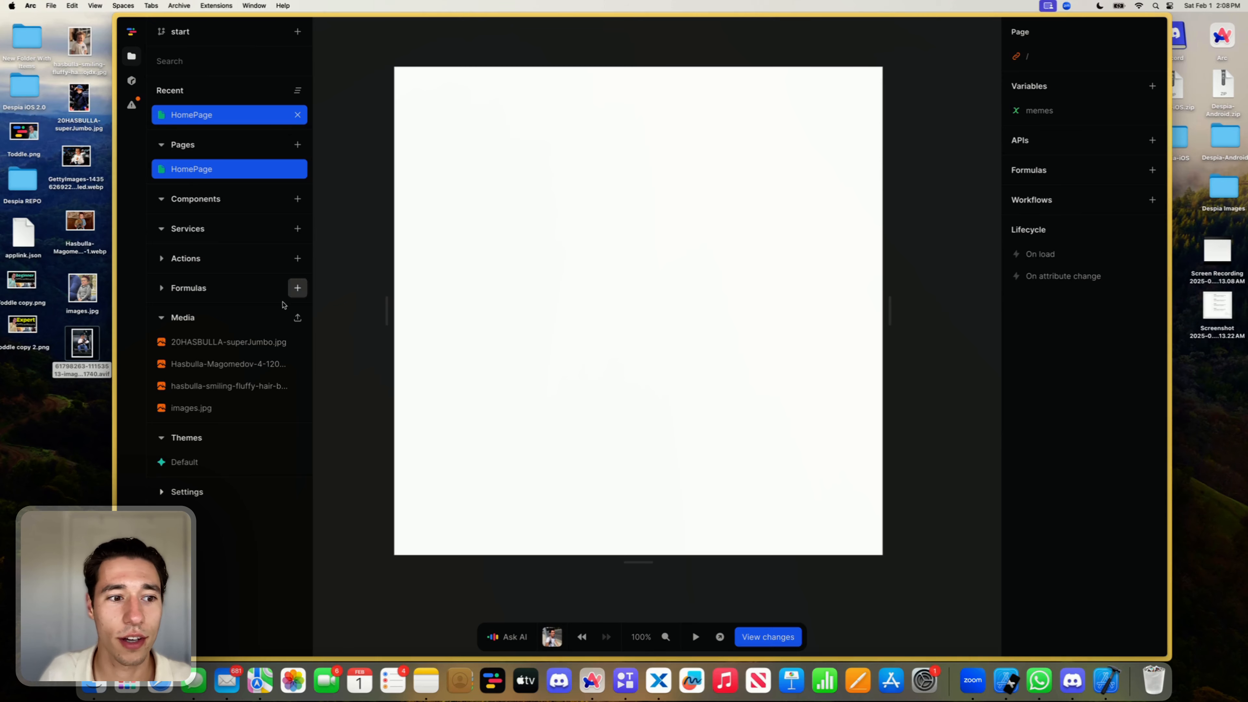
Step: Copy the full-size image path of 20HASBULLA-superJumbo.jpg from its media details and close them
mouse_move(253, 350)
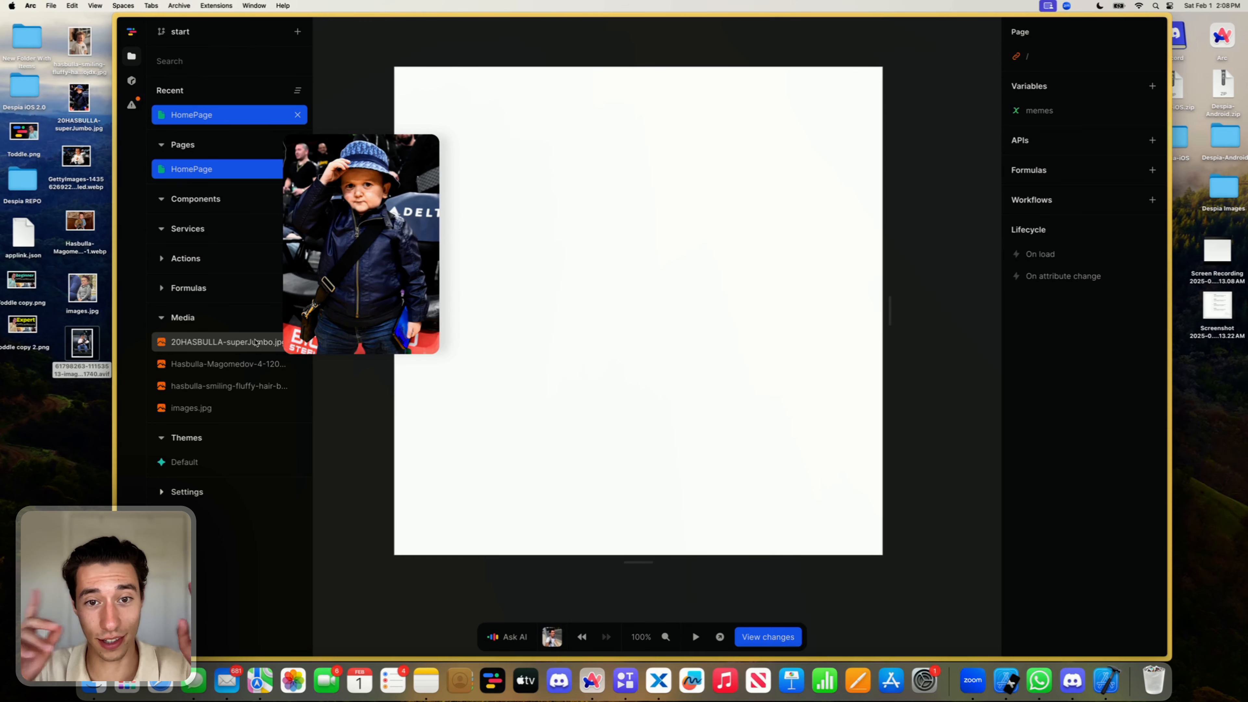
right_click(255, 342)
click(252, 345)
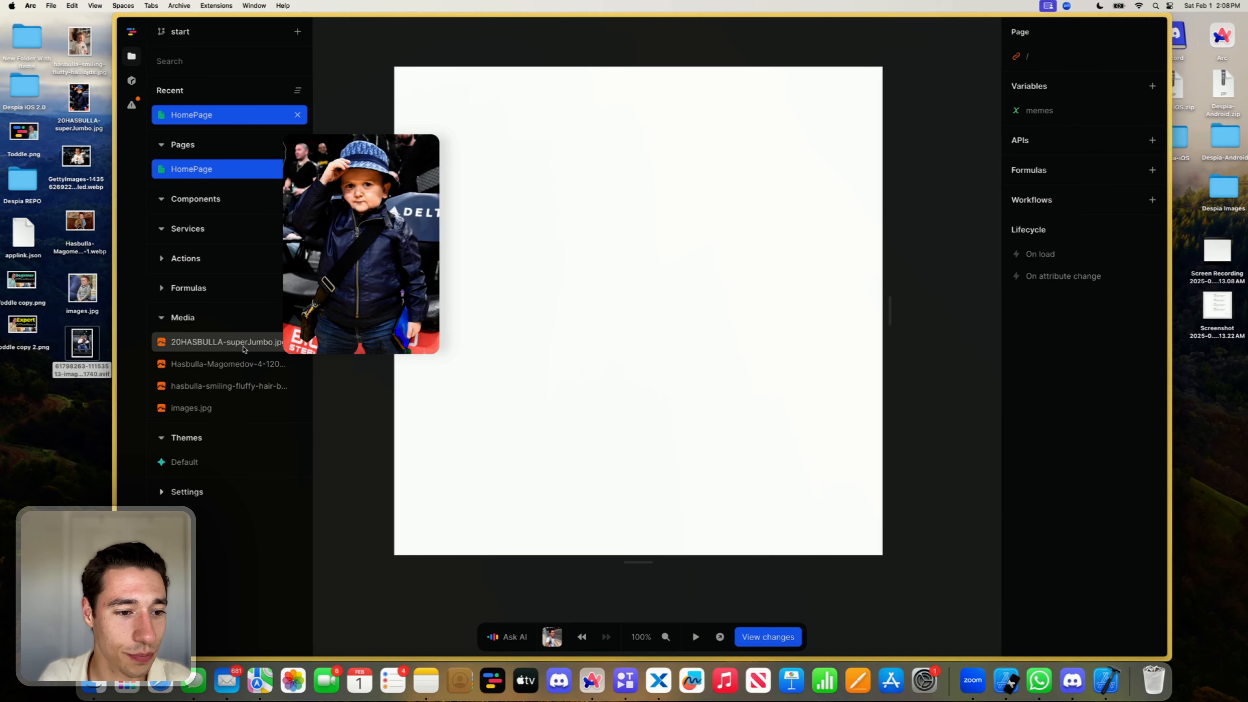
click(245, 351)
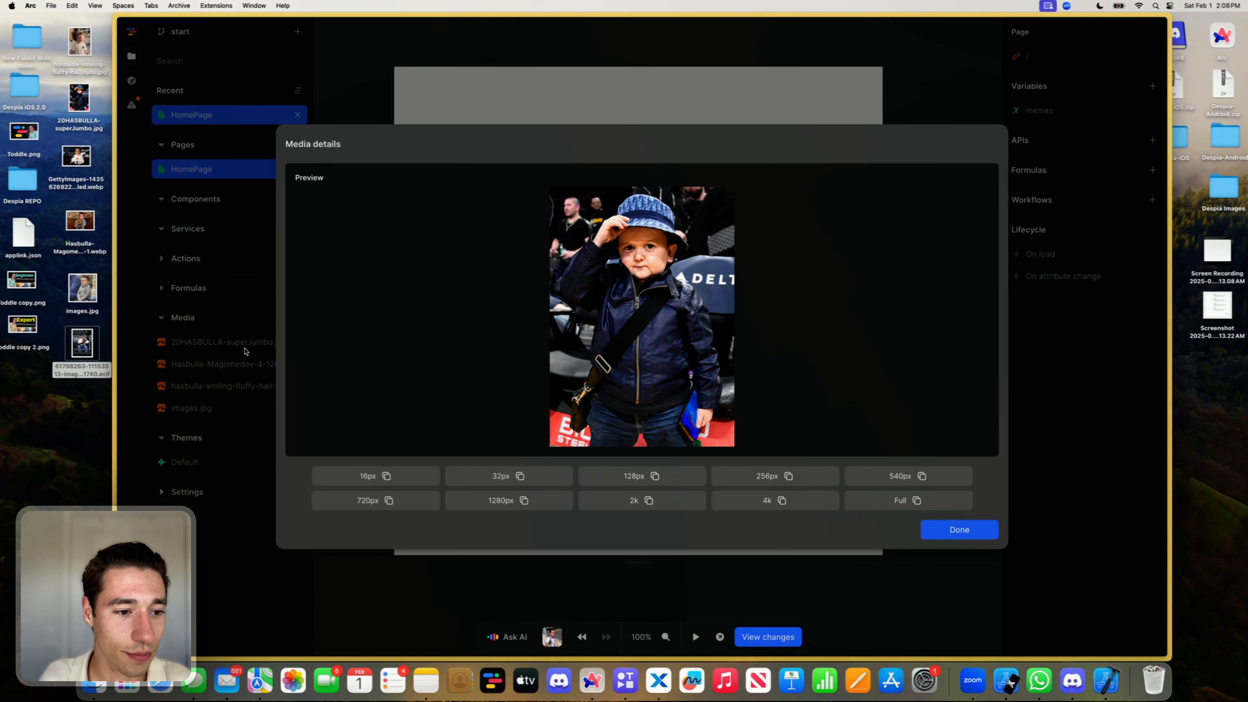
click(959, 530)
Step: Add a first item to the memes variable's Array formula containing the copied 20HASBULLA-superJumbo.jpg path, and close the editor
click(1075, 110)
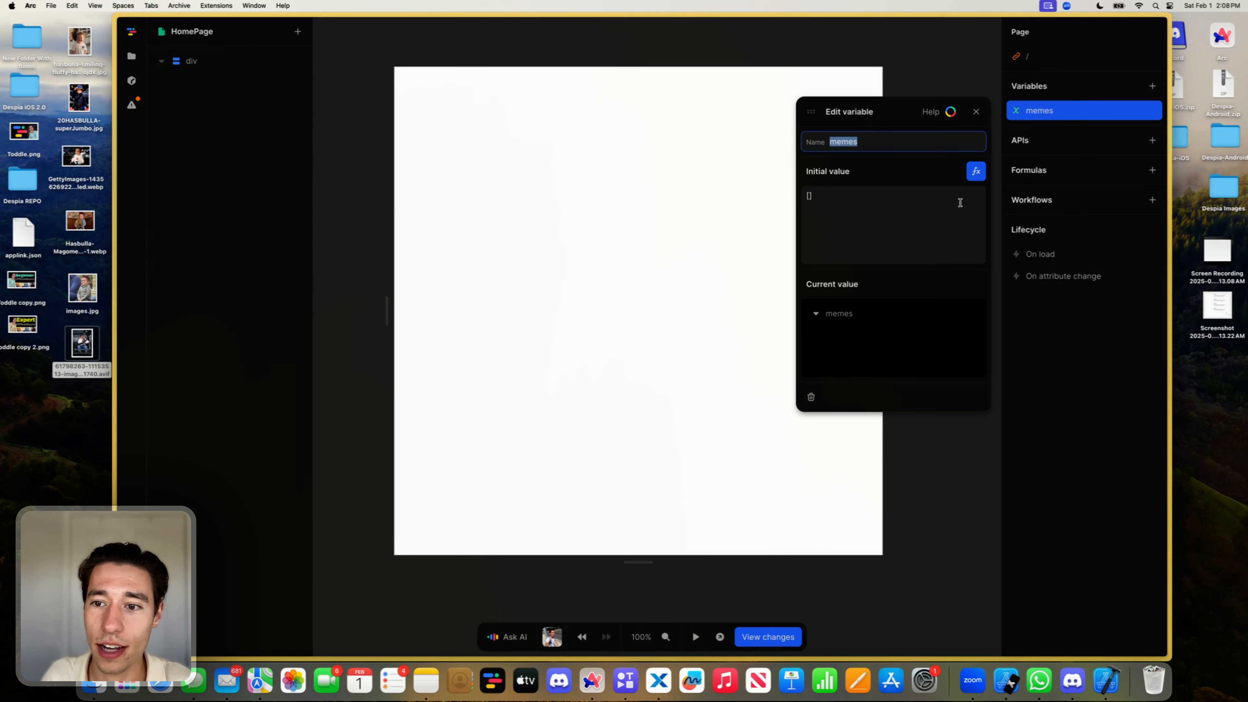
click(976, 171)
click(634, 389)
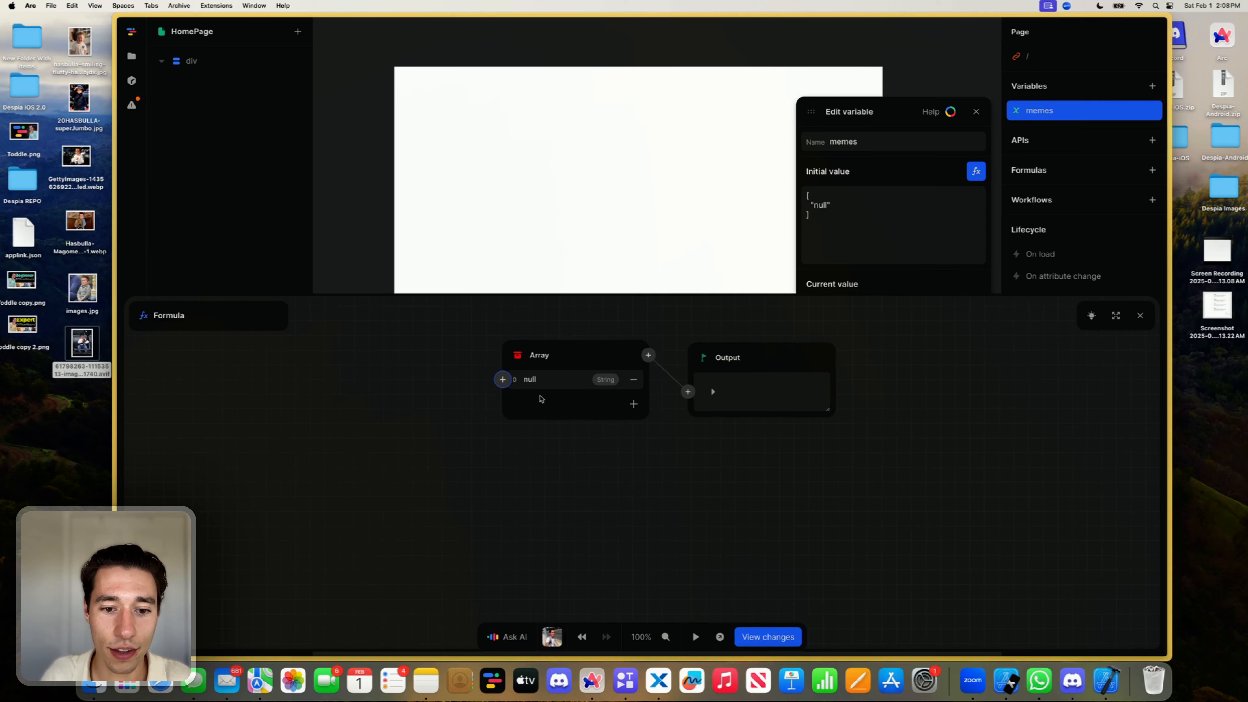
click(554, 384)
key(BackSpace)
key(super+v)
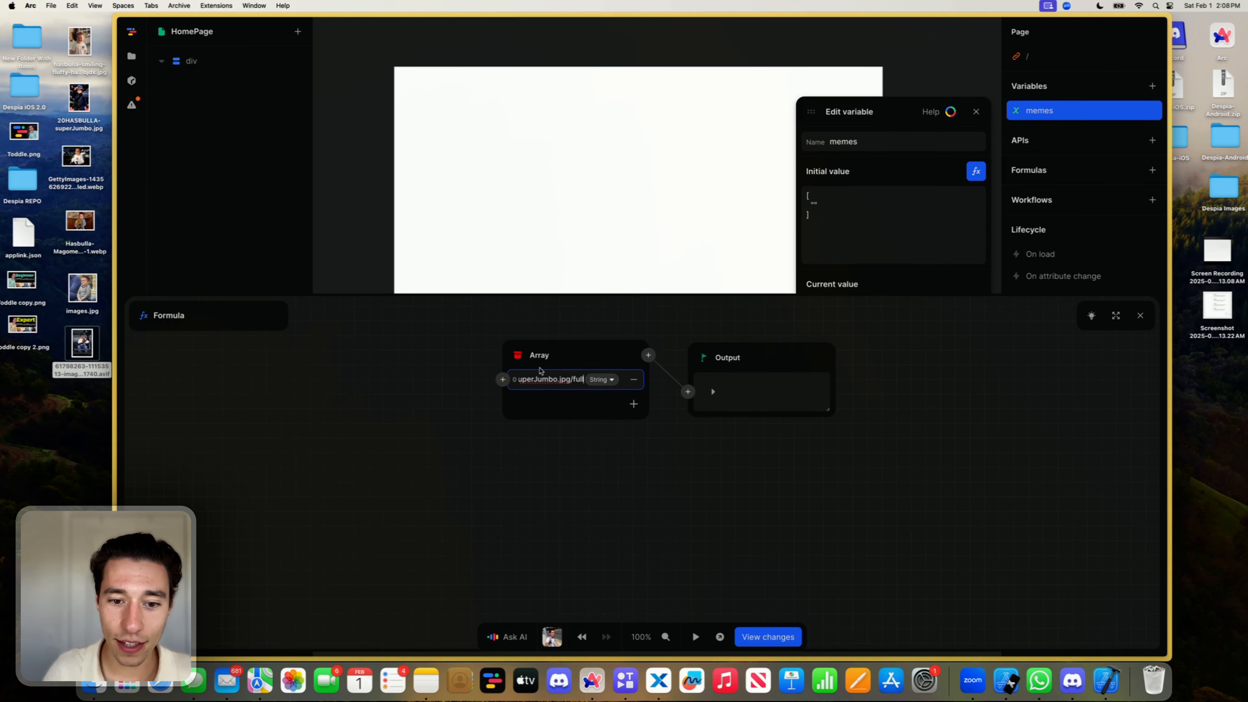
click(1140, 315)
click(640, 295)
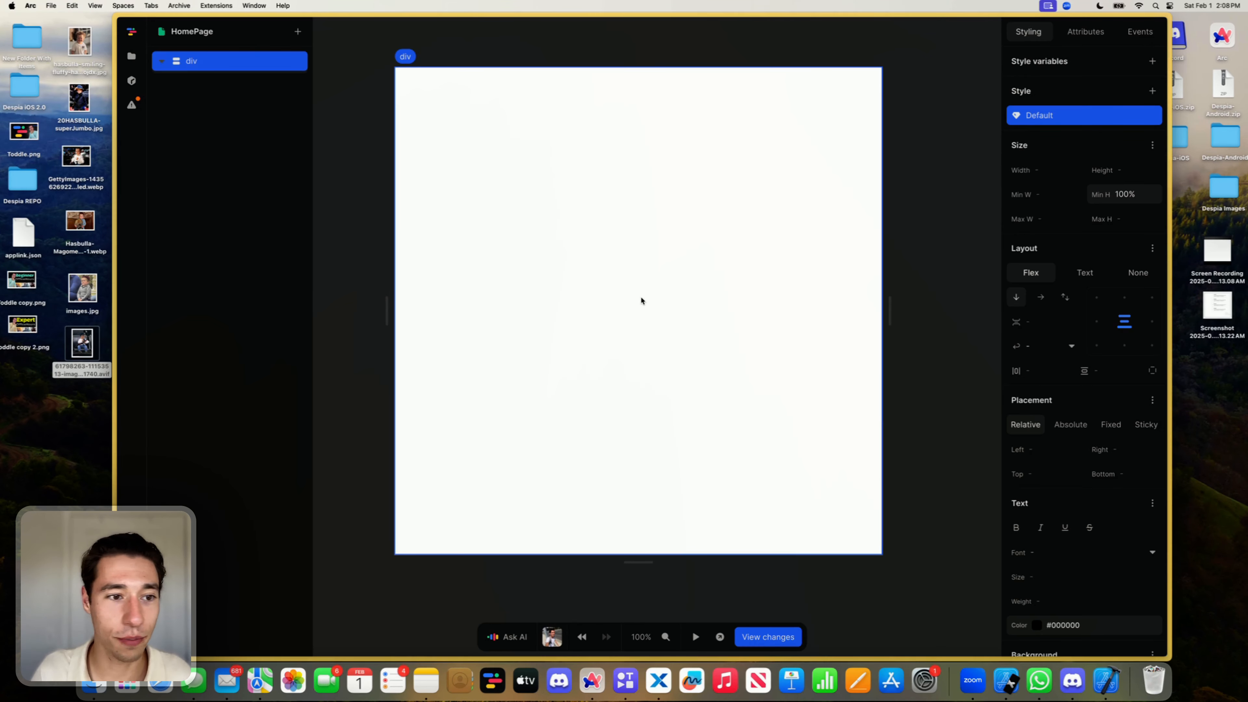
Step: Copy the full-size image path of the Hasbulla-Magomedov-4-1200×800-1.webp media file and close its details
click(131, 81)
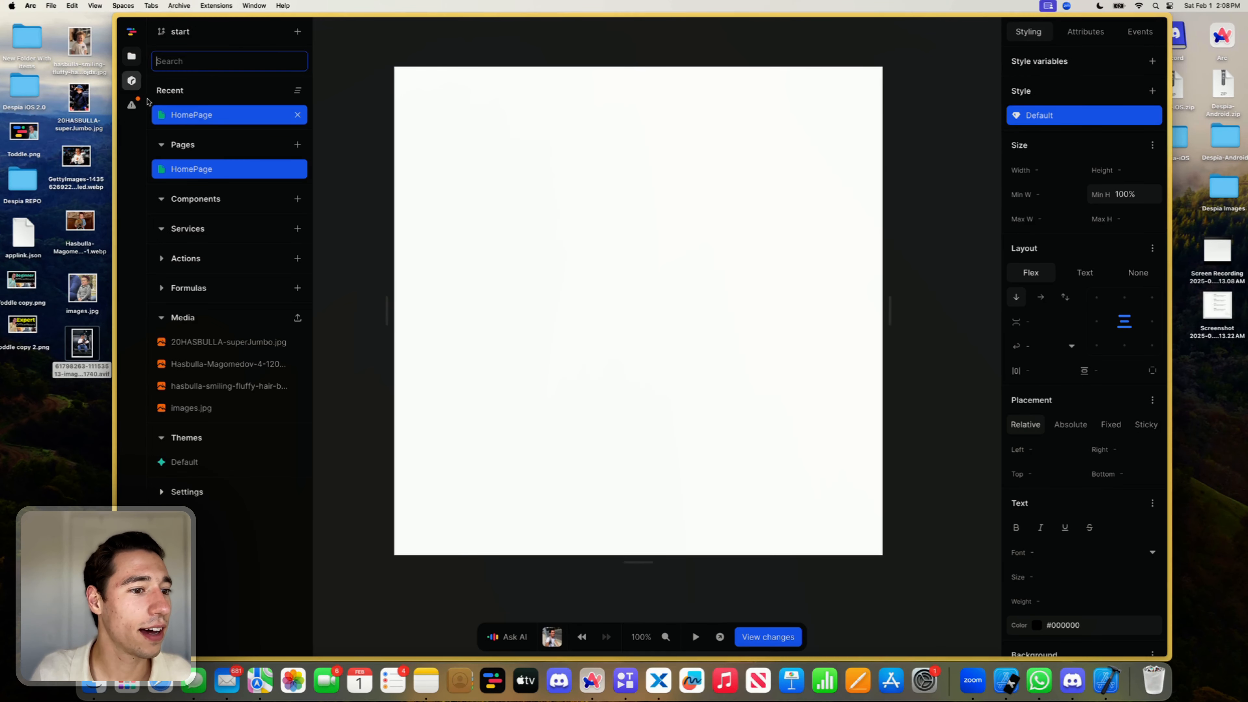
click(212, 369)
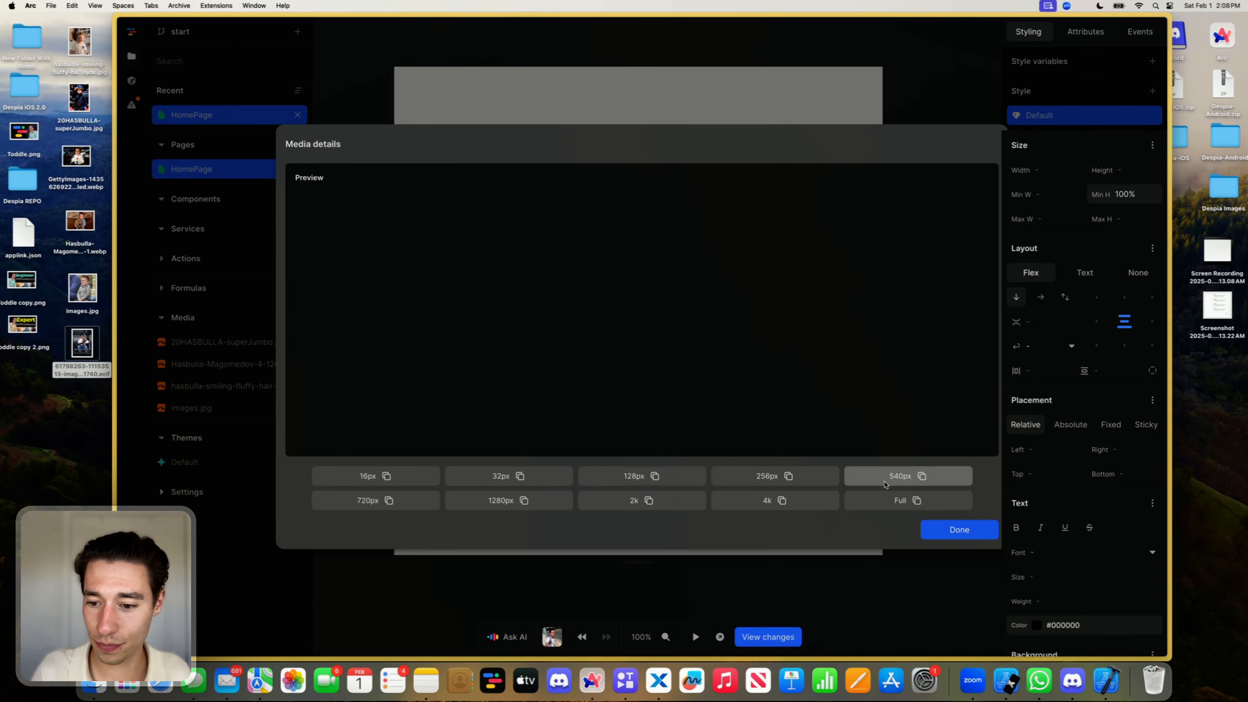
click(907, 502)
click(950, 532)
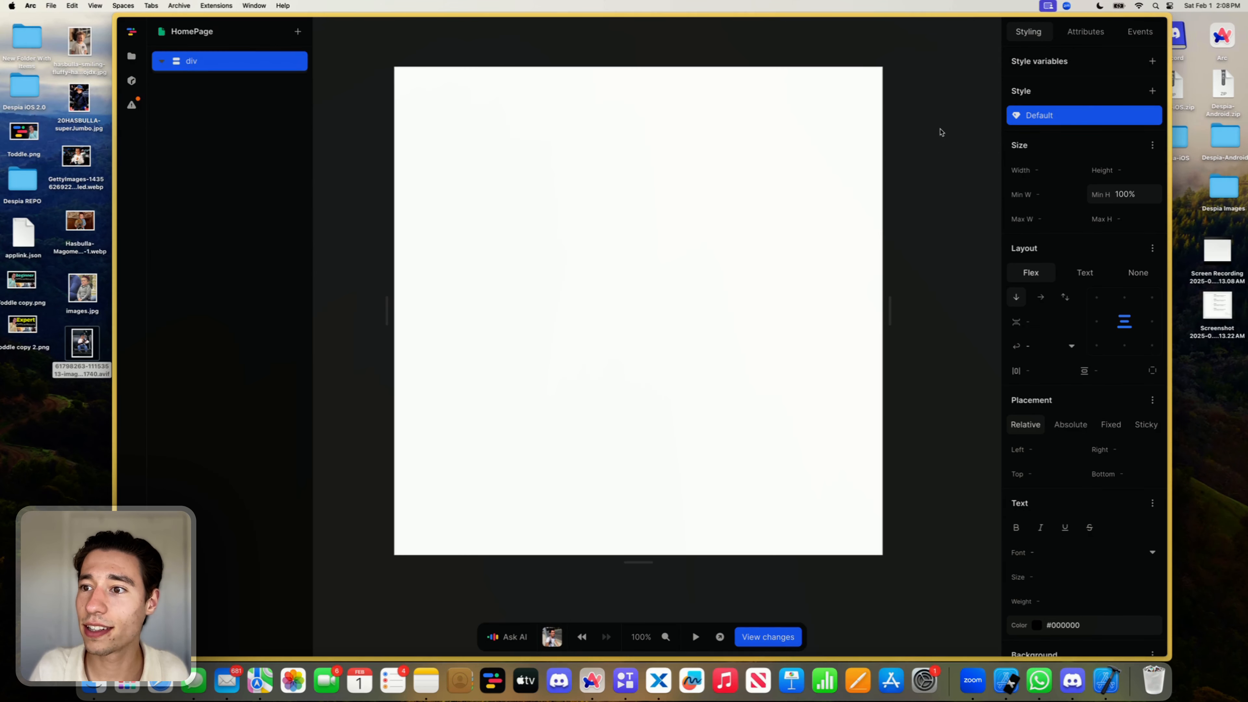
Step: Add a second item to the memes array and replace its content with the copied Hasbulla-Magomedov-4-1200×800-1.webp path
click(965, 46)
click(1058, 110)
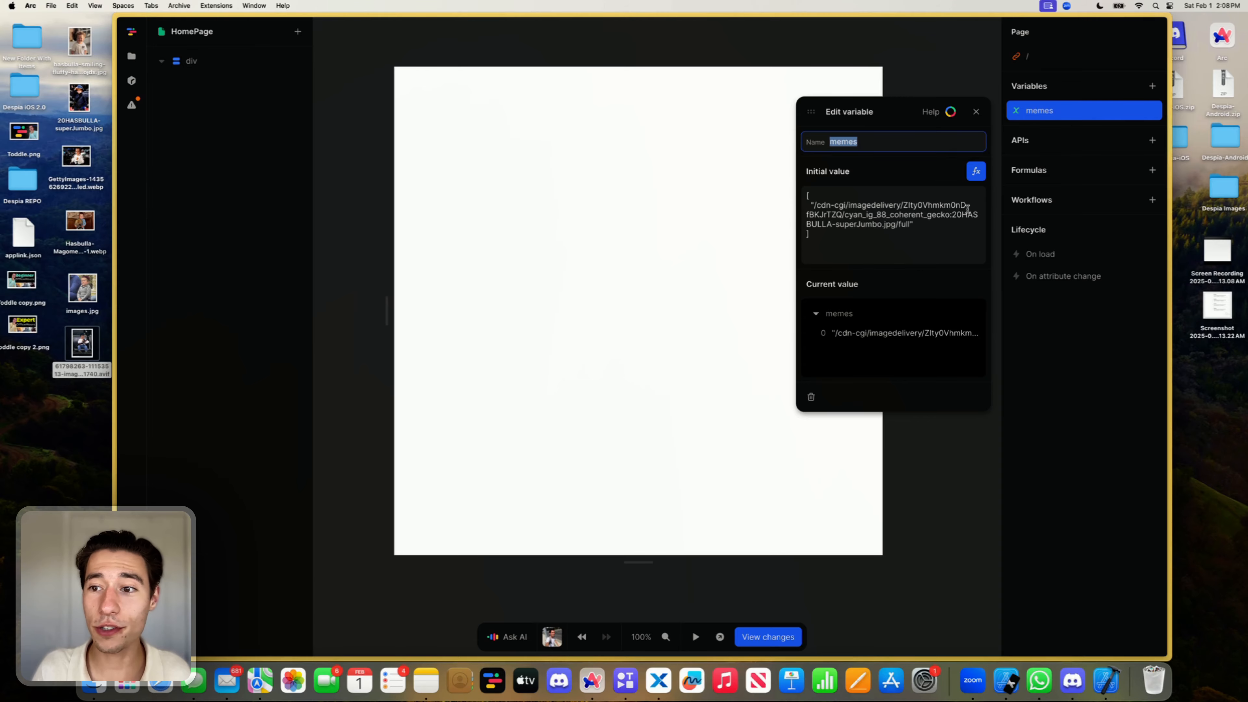
click(976, 171)
click(634, 404)
click(572, 404)
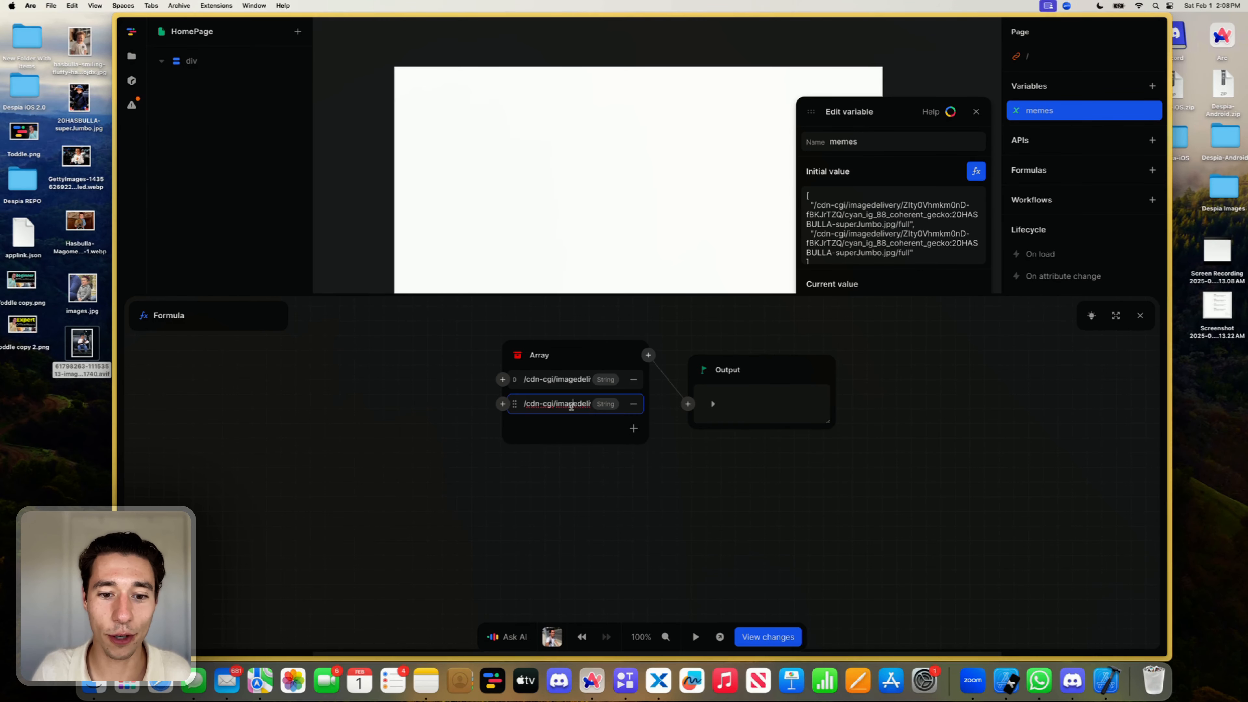
key(super+a)
key(BackSpace)
key(super+v)
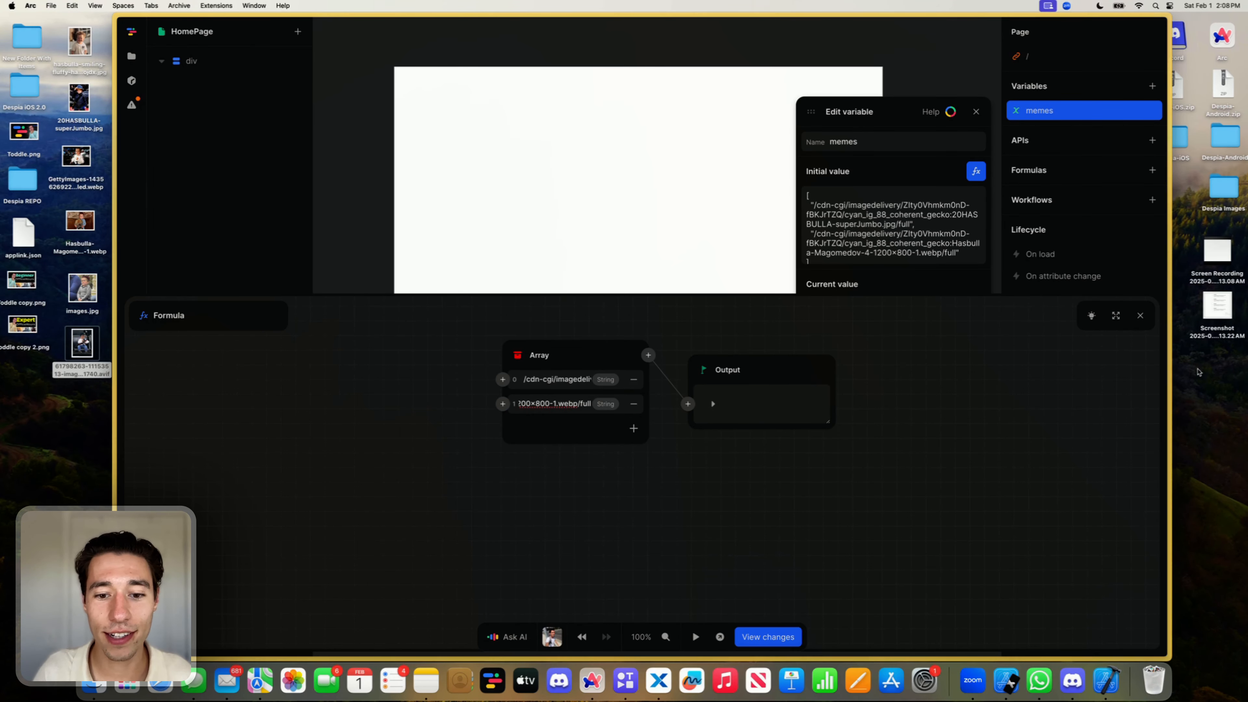
click(1140, 315)
click(740, 318)
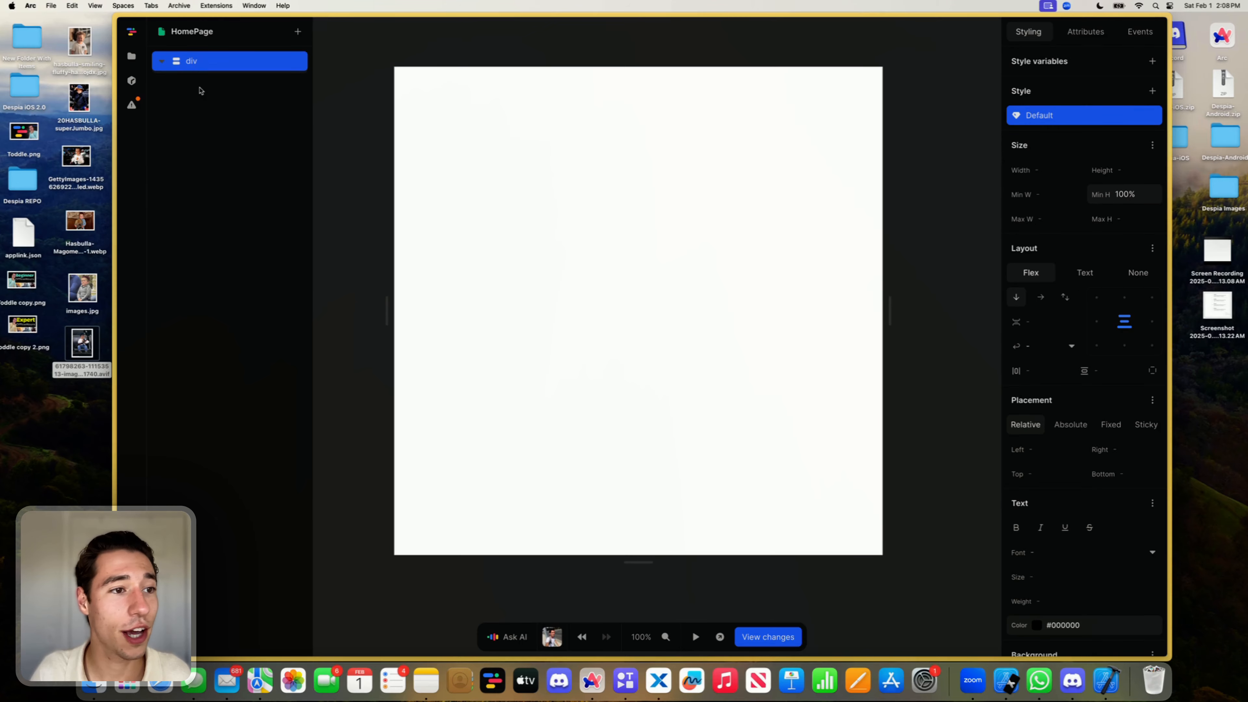
Step: Copy the full-size image path of the hasbulla-smiling-fluffy-hair media file and close its details
click(131, 56)
click(222, 385)
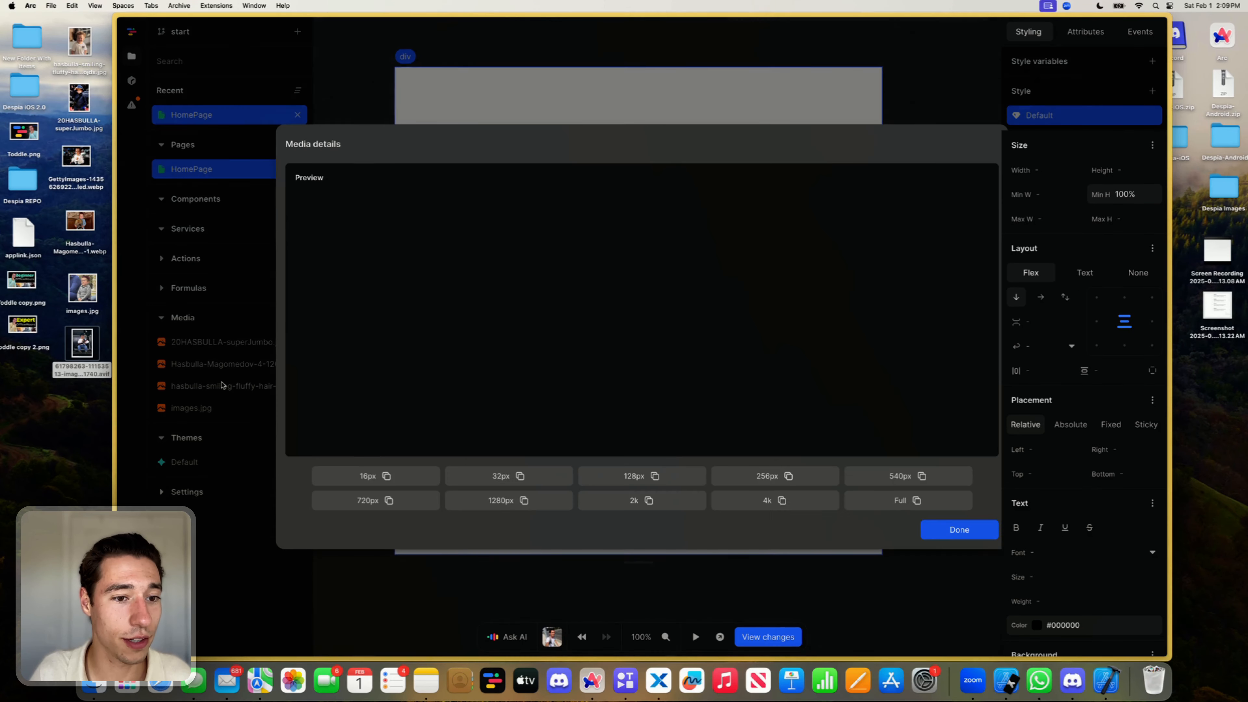
click(901, 501)
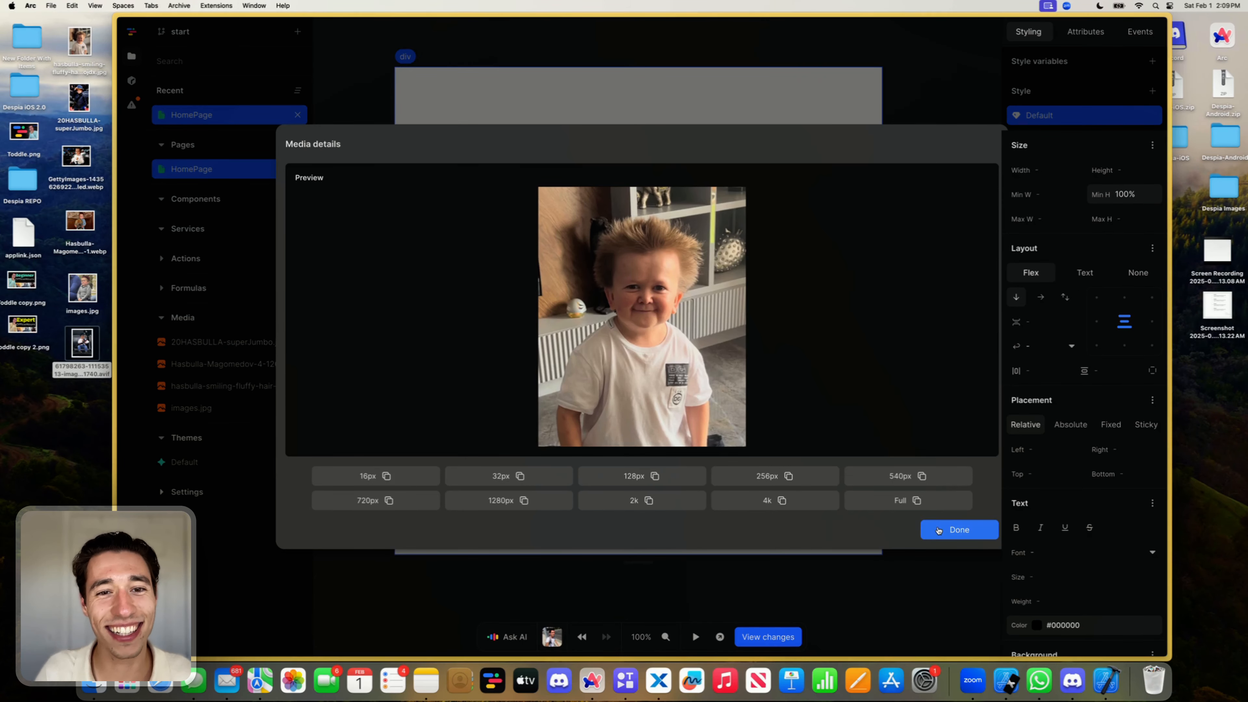
click(955, 529)
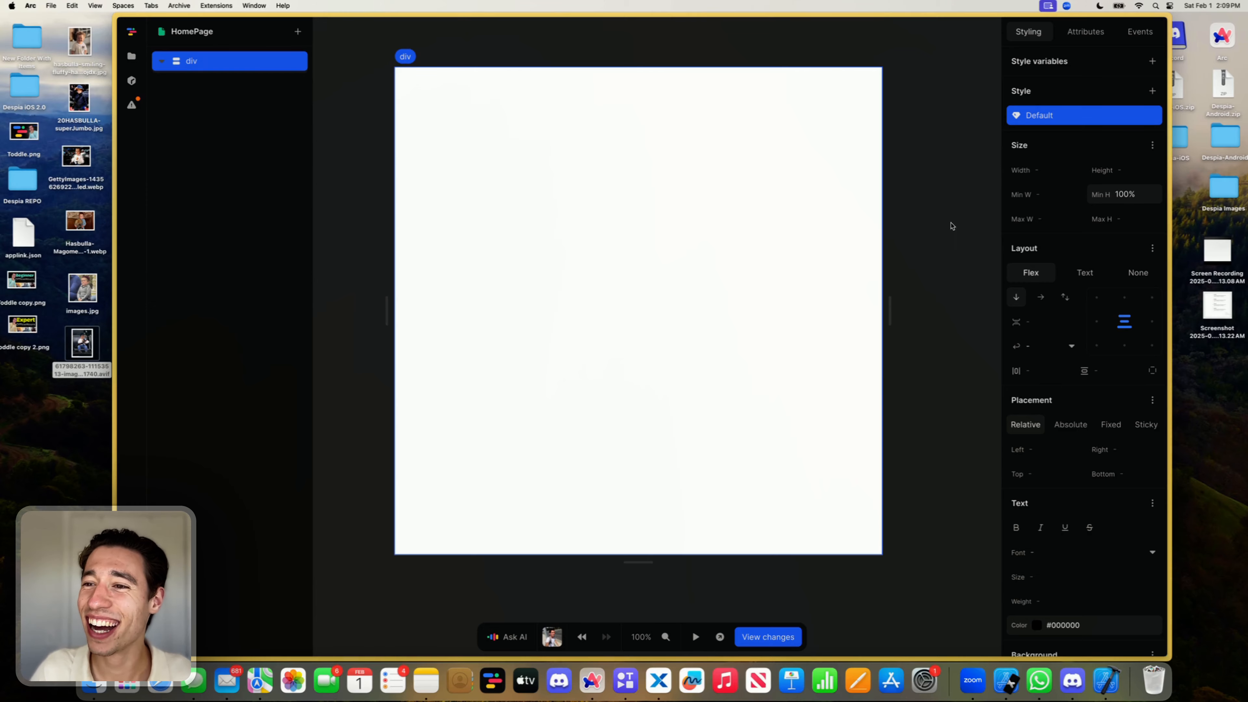
Step: Add a third item to the memes array, replace its content with the copied fluffy-hair image path, and close the variable editor
click(953, 123)
click(1039, 111)
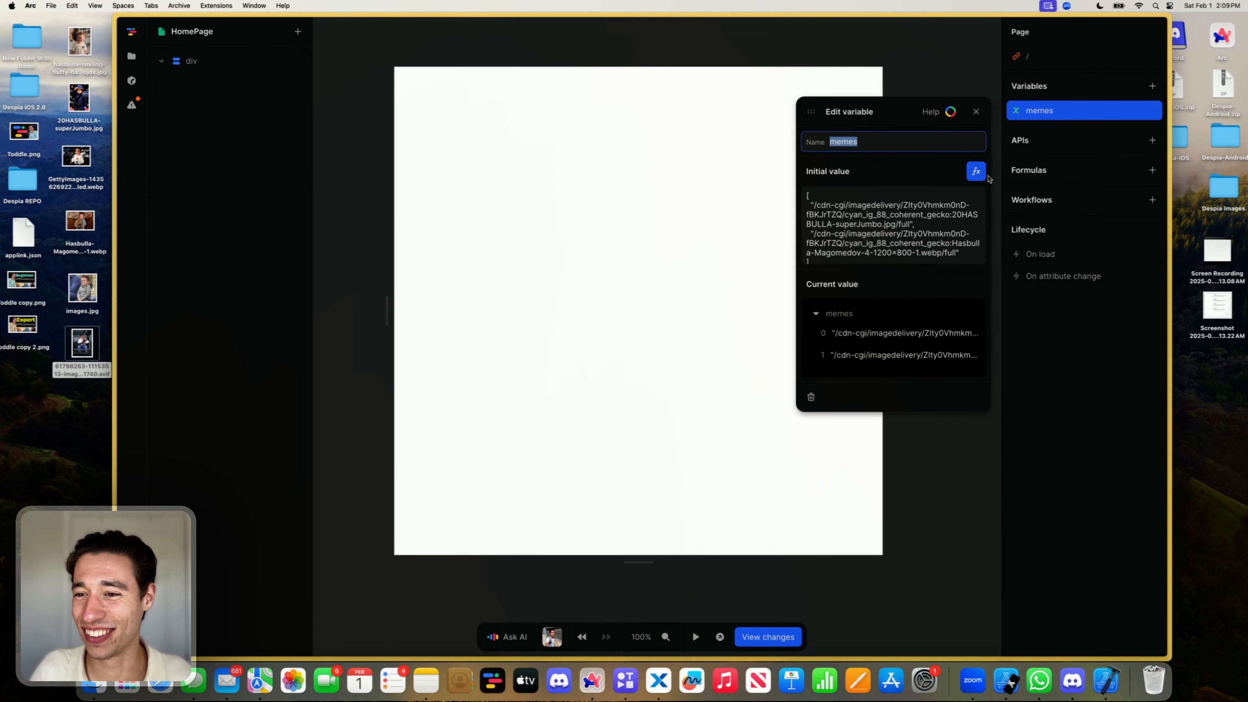
click(976, 171)
click(634, 428)
triple_click(571, 430)
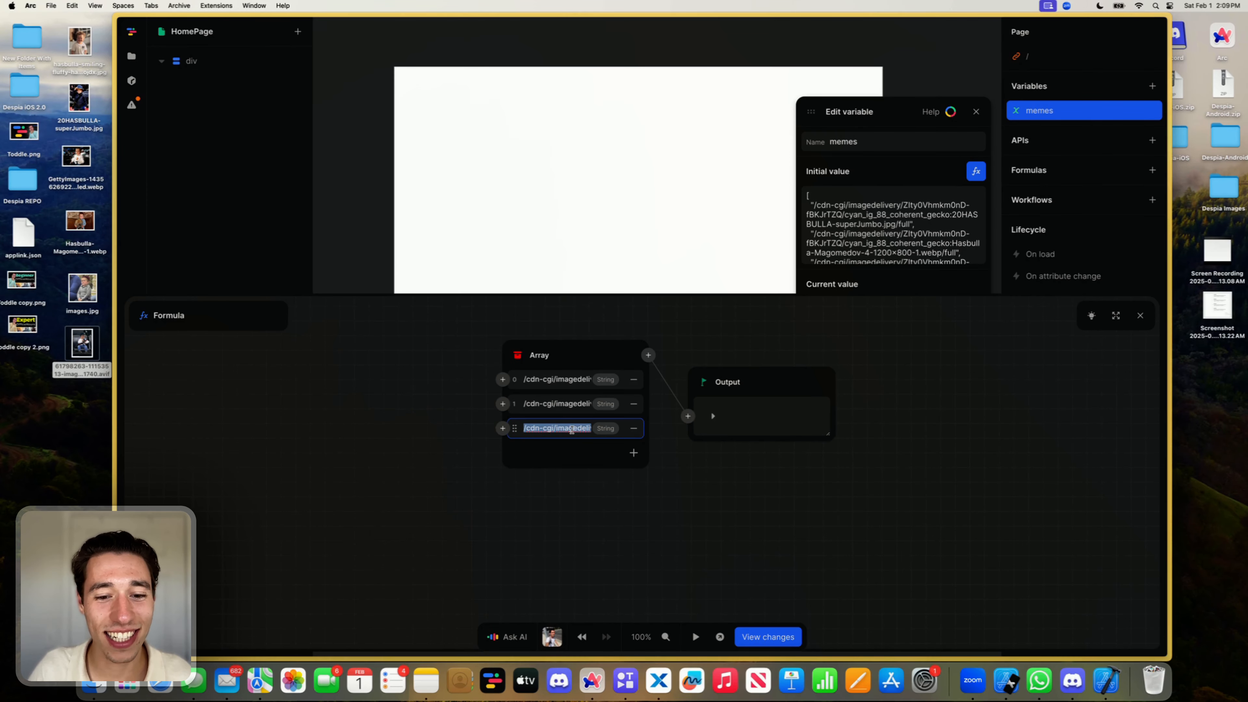
key(BackSpace)
key(super+v)
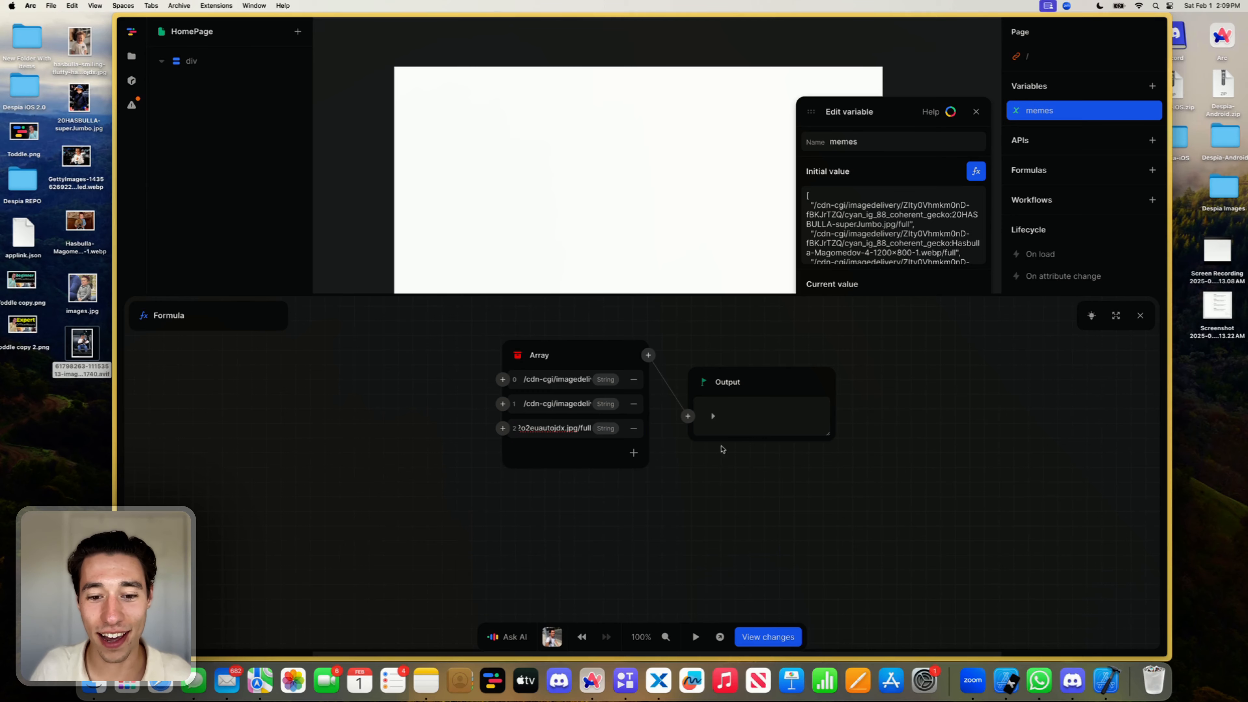
click(1140, 316)
click(977, 112)
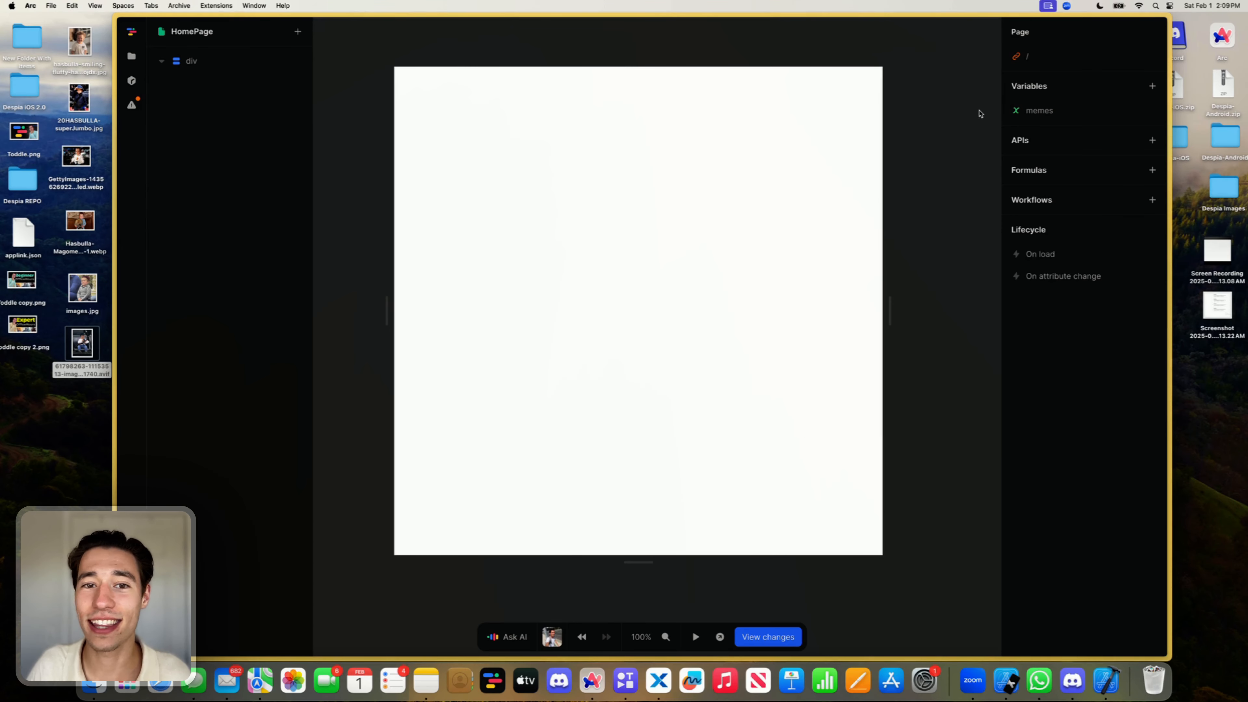
Step: Copy the full-size image path of images.jpg from its media details and close them
click(131, 55)
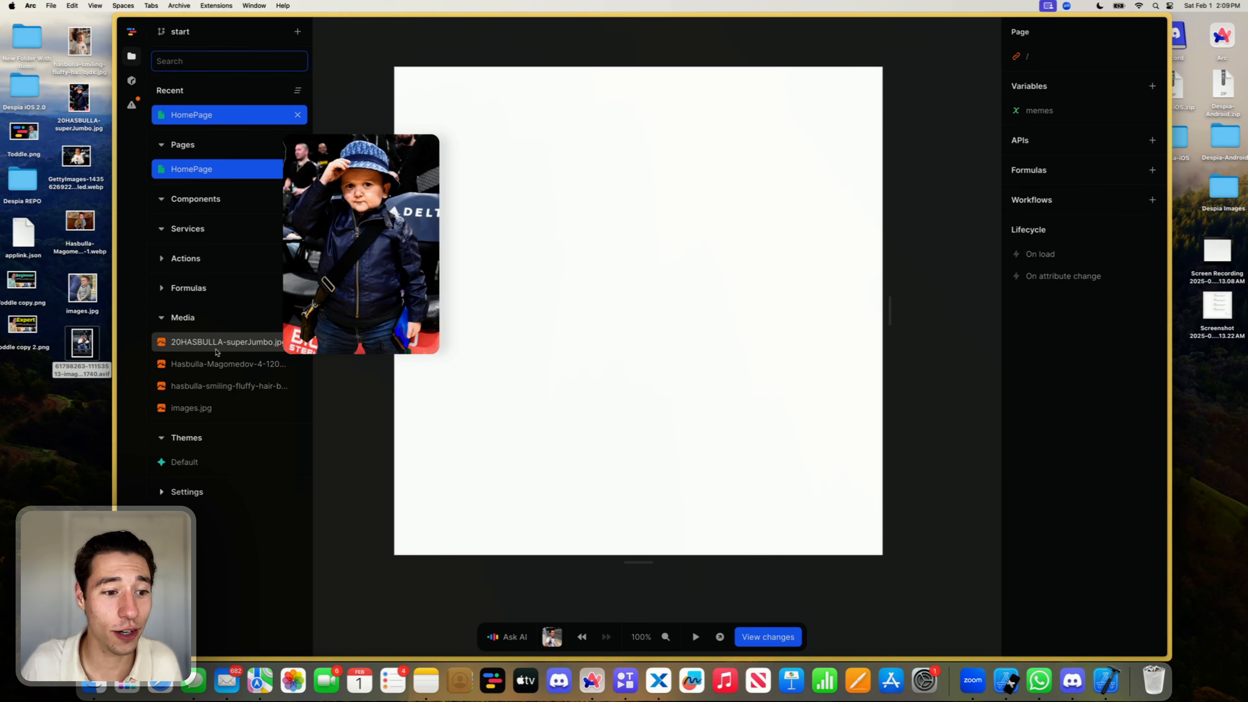
click(208, 406)
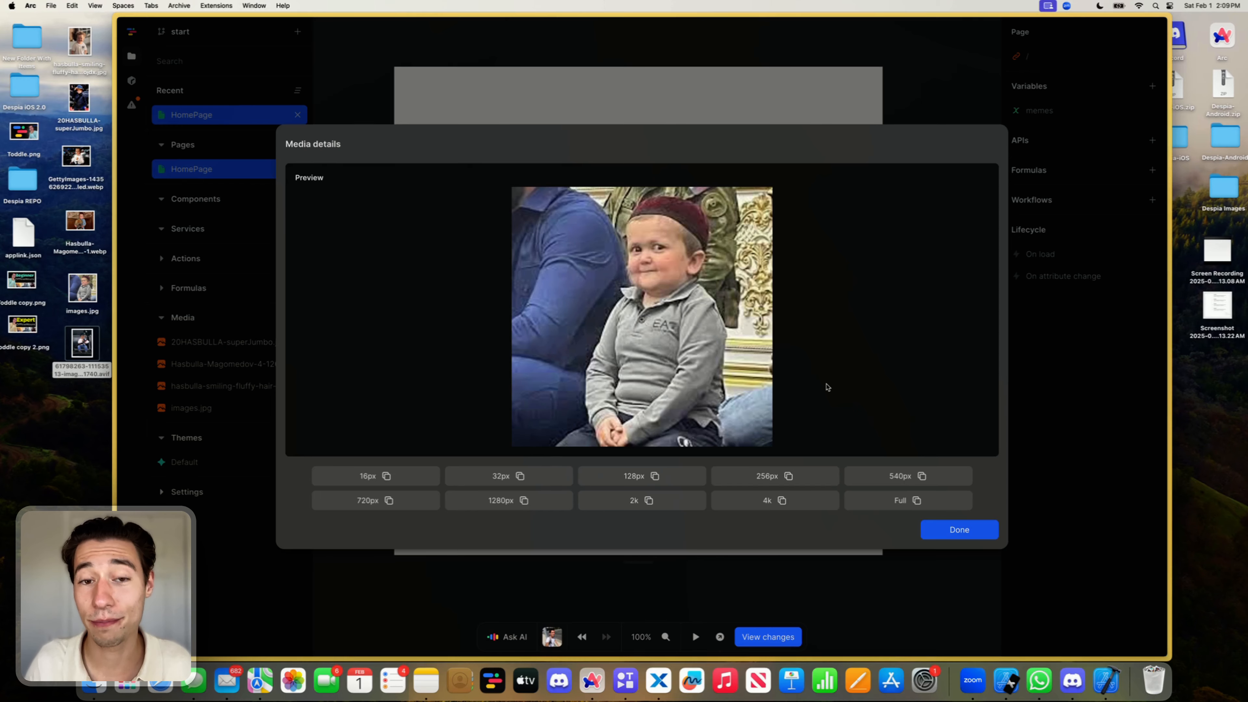
click(950, 533)
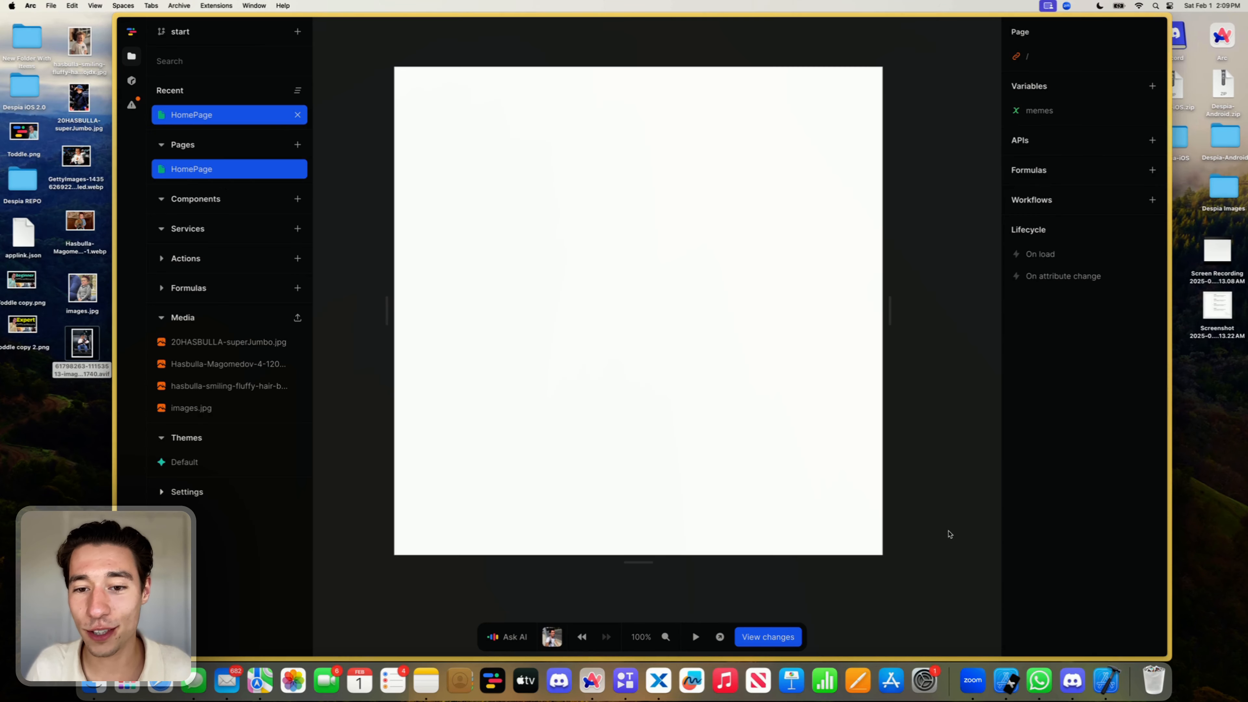
Step: Add a fourth item to the memes array, replace its content with the copied images.jpg path, and close the variable editor
click(1039, 110)
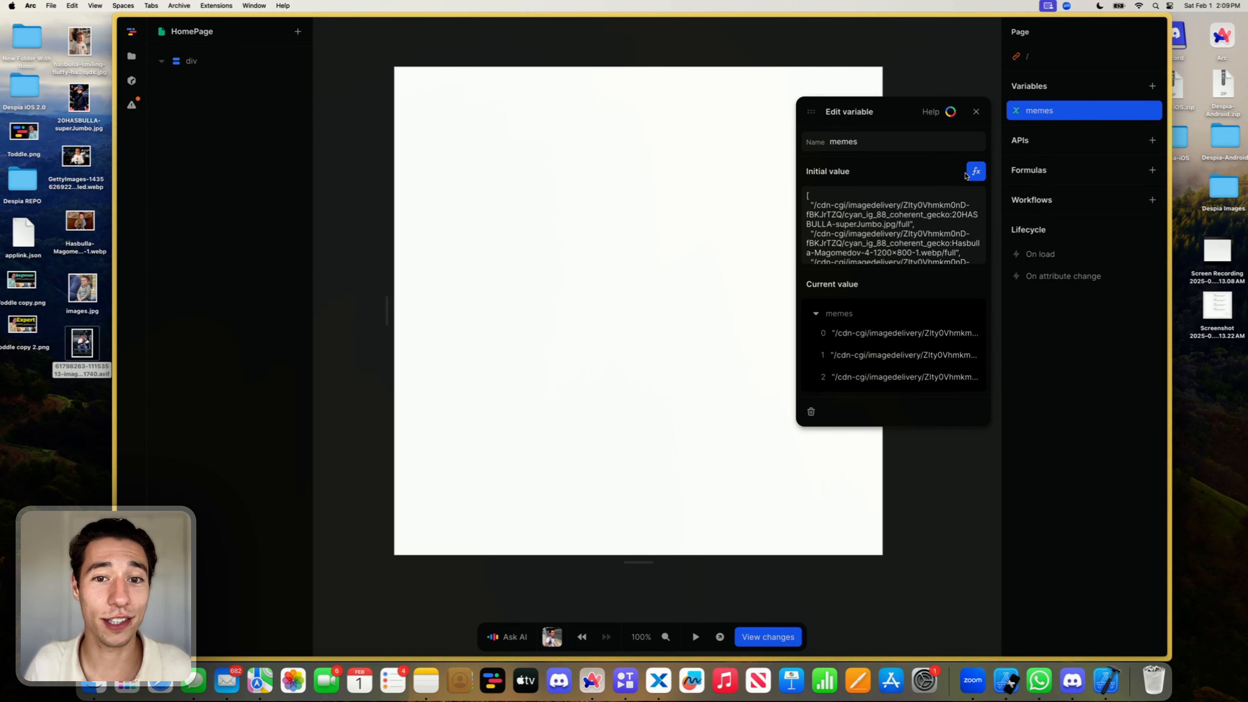
click(976, 171)
click(634, 453)
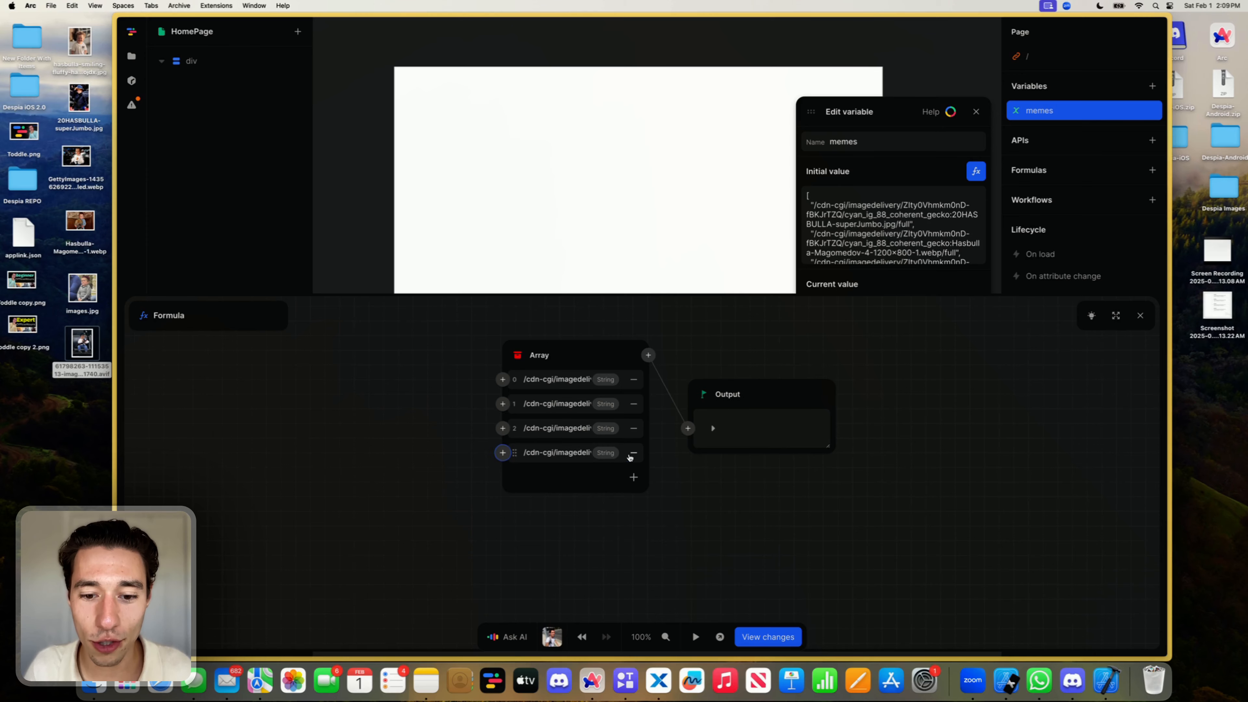
click(582, 454)
key(super+a)
key(BackSpace)
key(super+v)
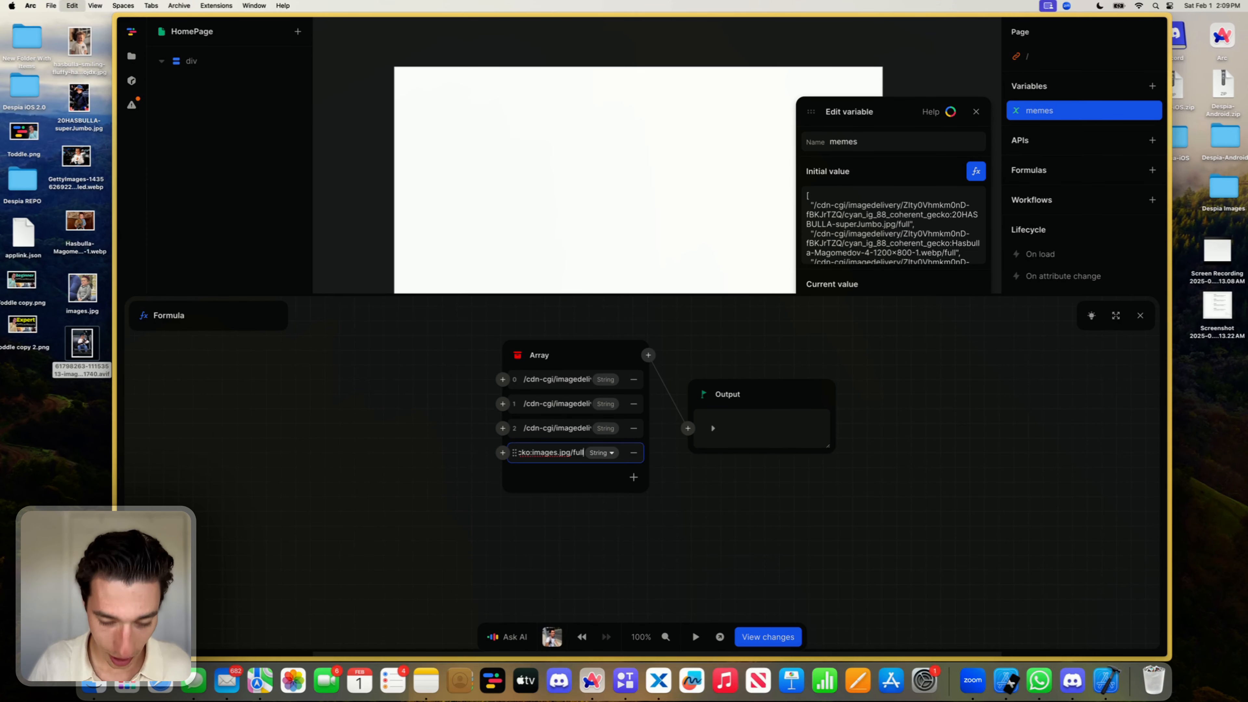
click(1140, 316)
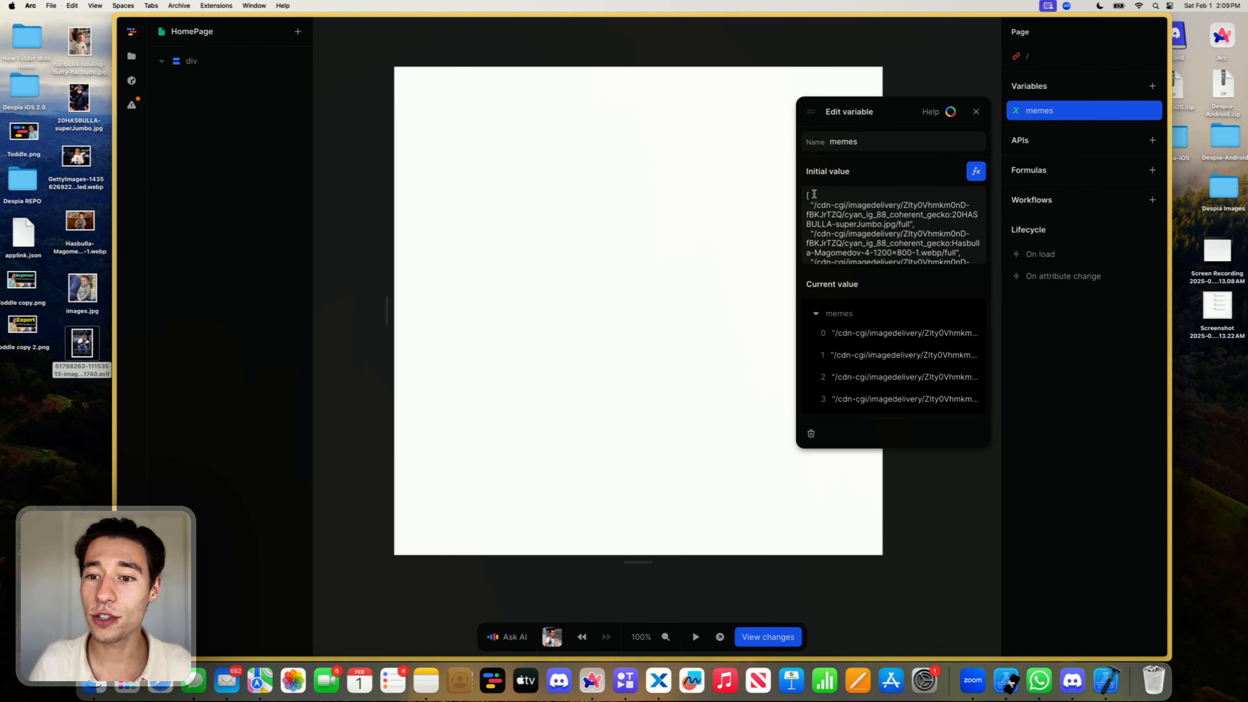
click(976, 112)
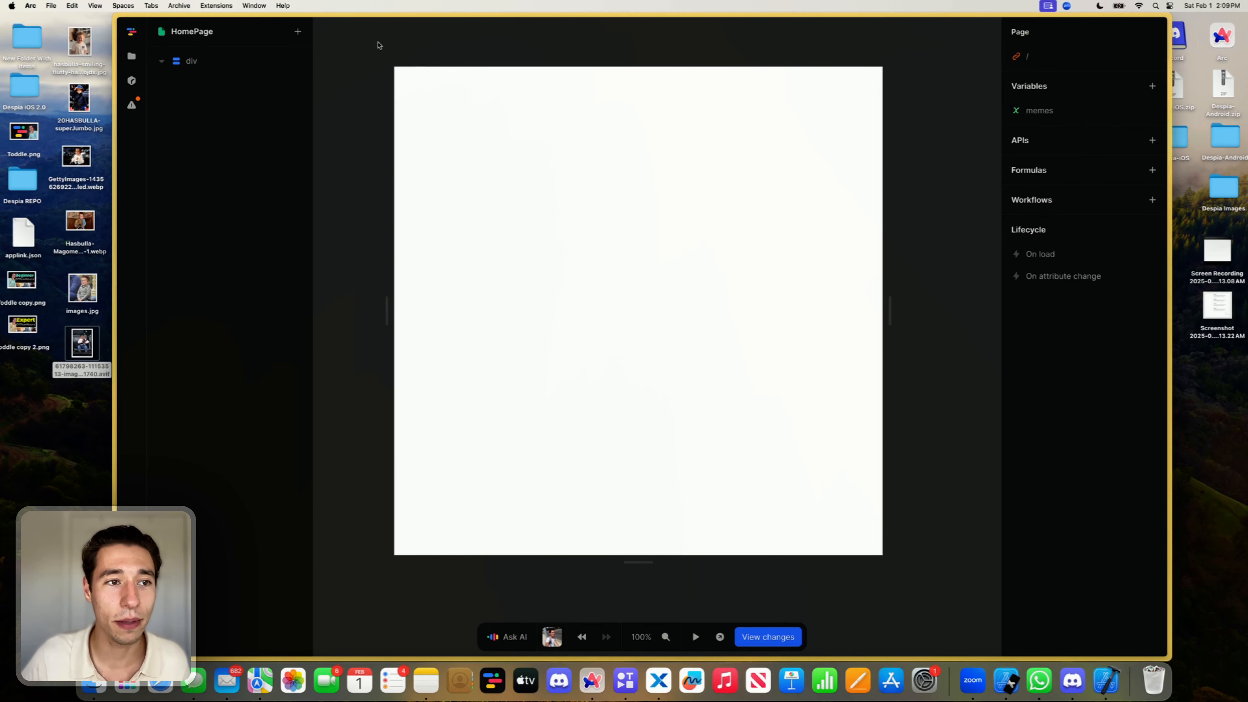
Step: Add a Div layout element inside the HomePage's root div
click(298, 31)
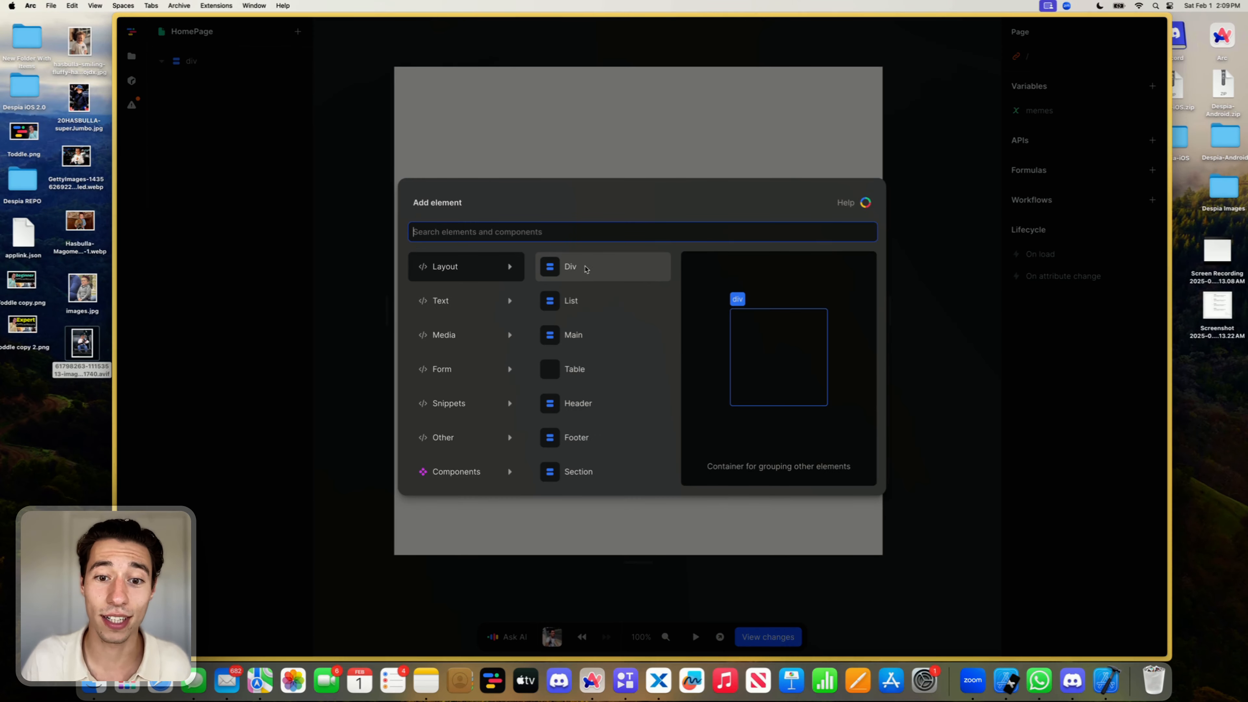
click(585, 270)
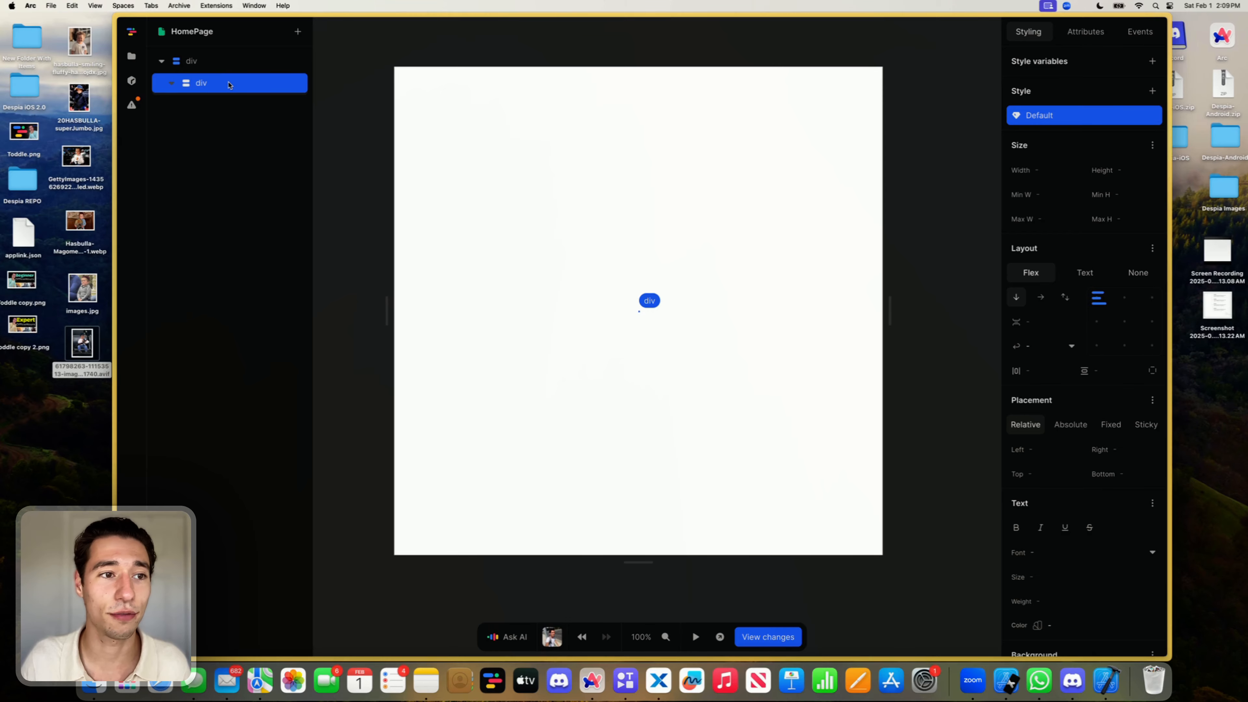
Step: Add a Div element inside the second-level div of the HomePage
click(299, 33)
text(image)
key(Return)
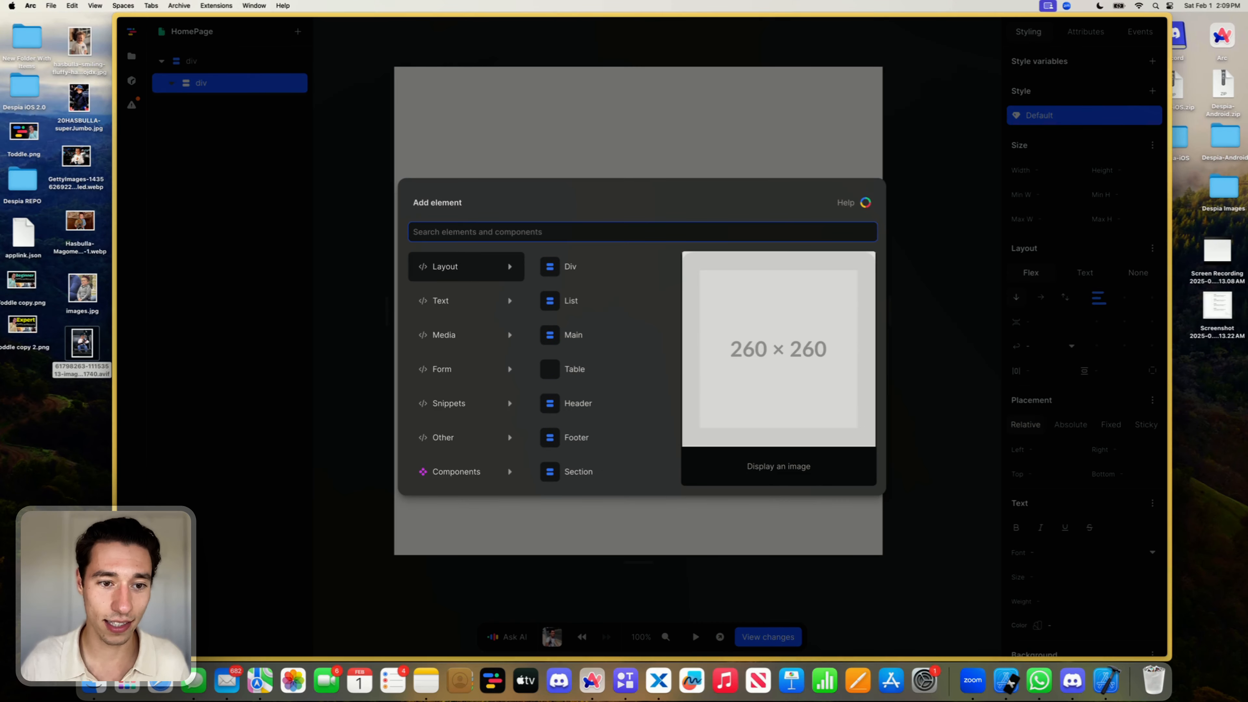
text(div)
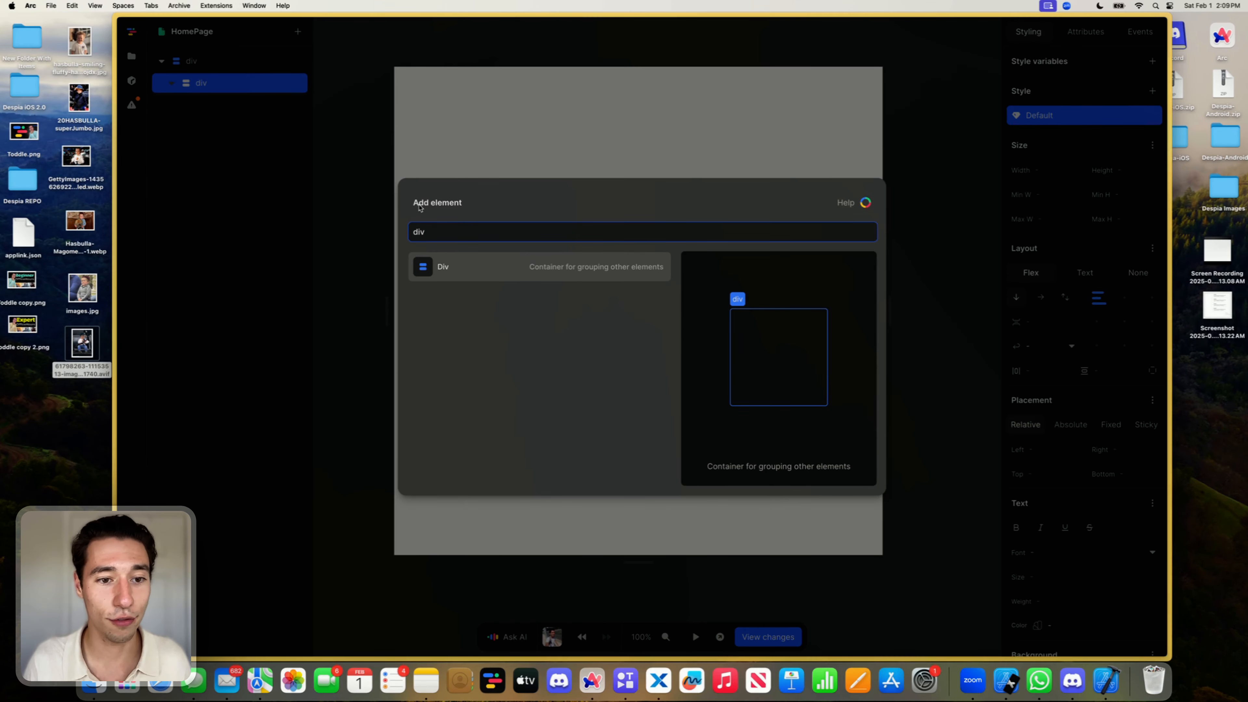
click(443, 270)
click(199, 82)
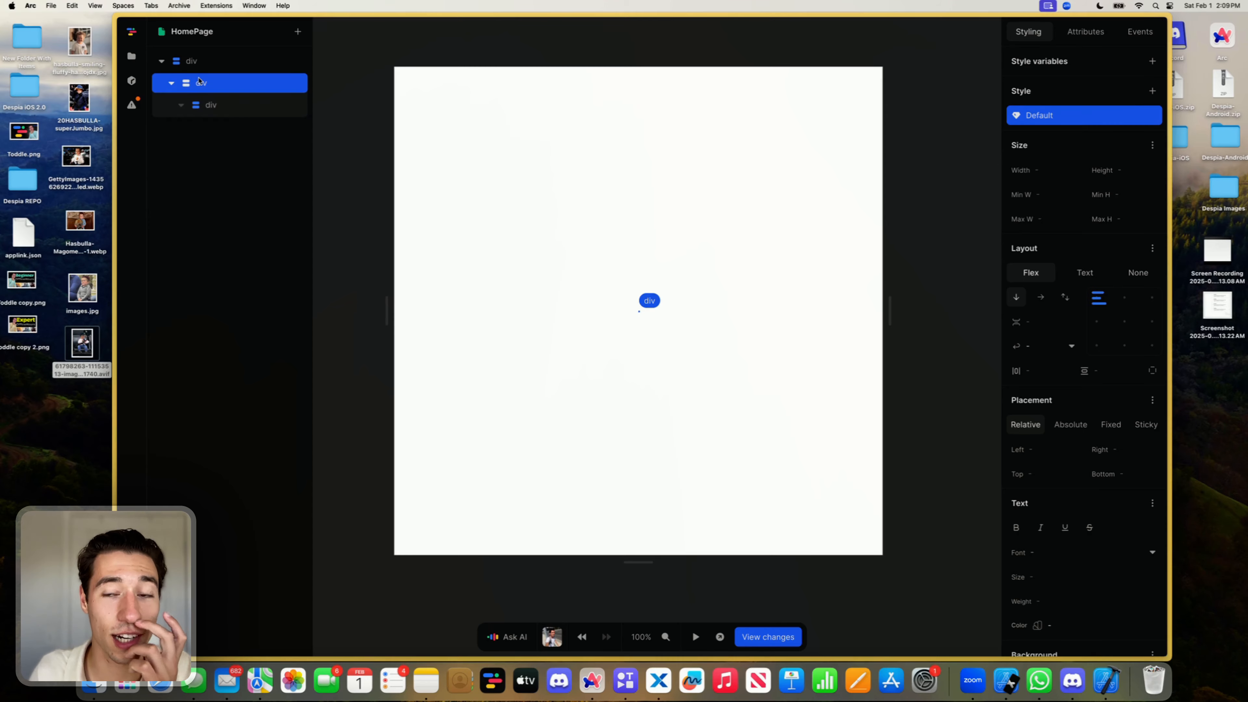
Step: Add an Image element inside the innermost div
click(210, 106)
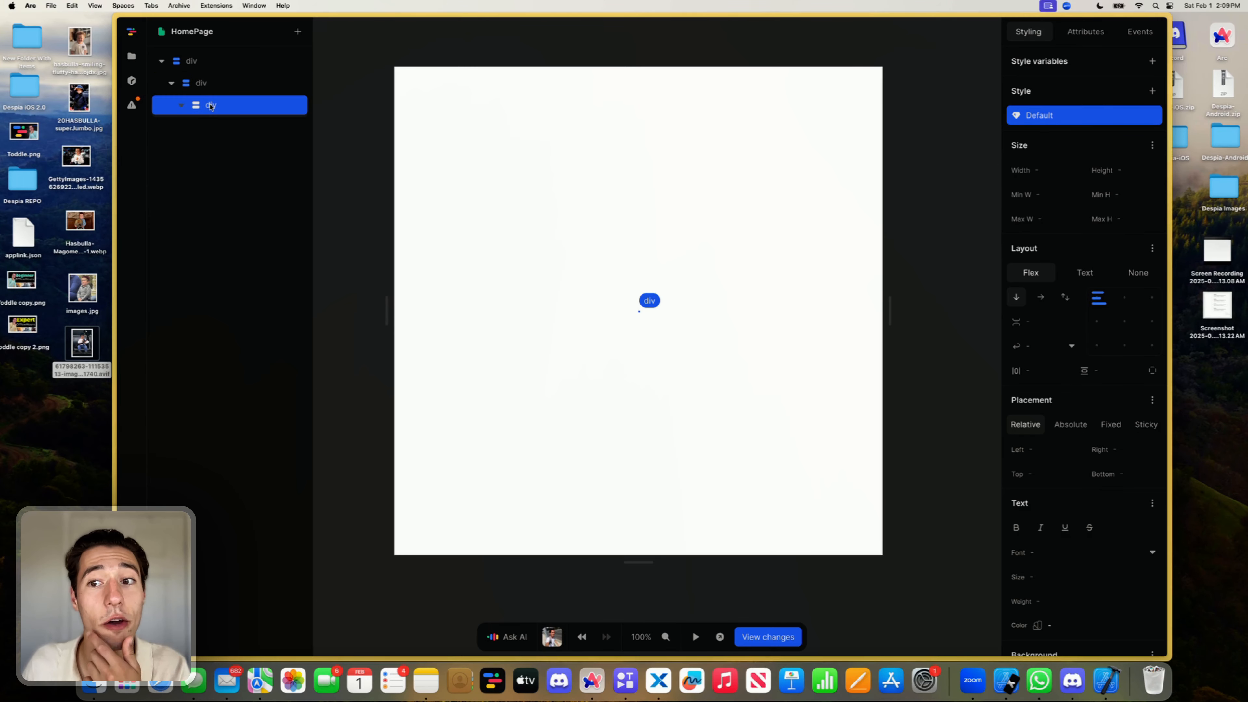
click(298, 31)
text(i)
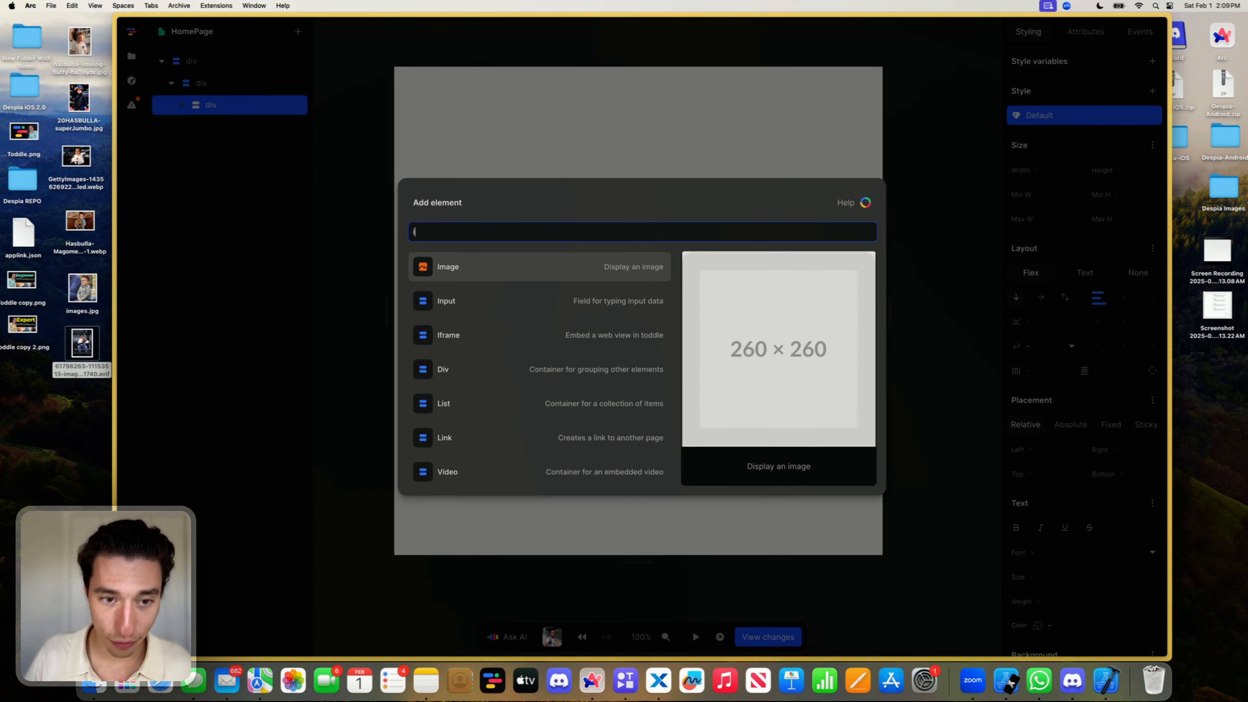
click(471, 270)
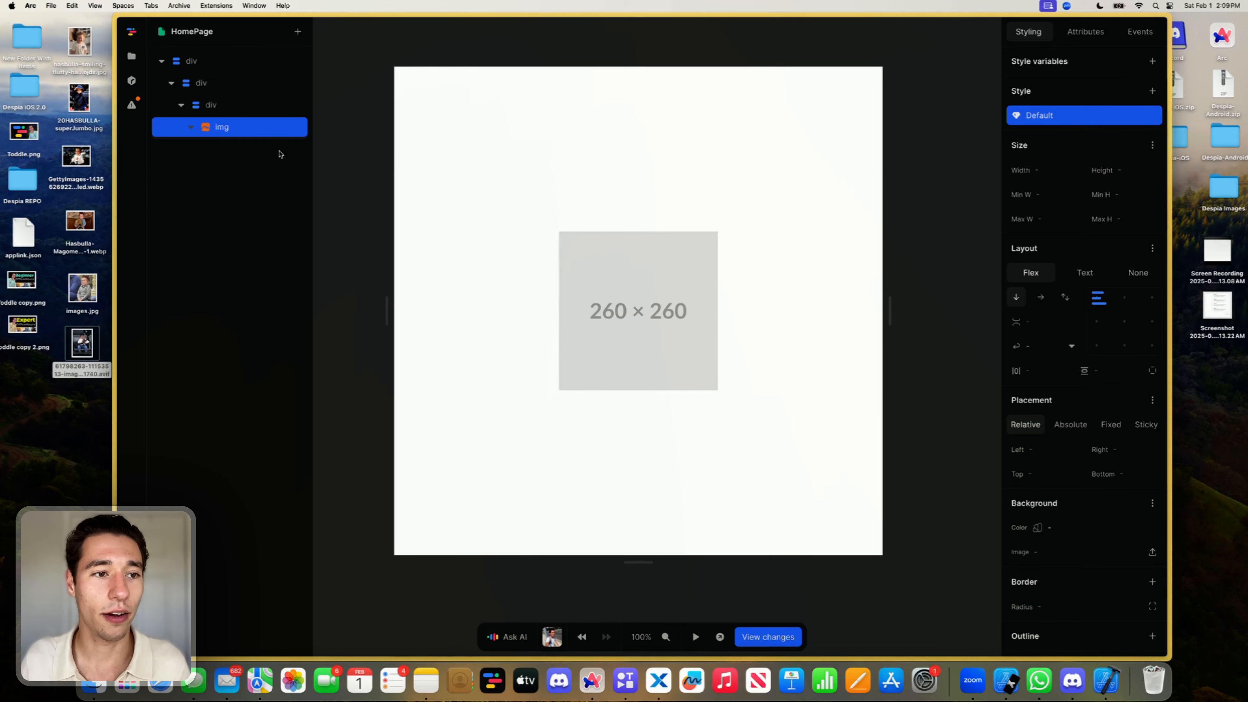
Step: Repeat the div that holds the image over the memes variable and close the formula editor
click(236, 106)
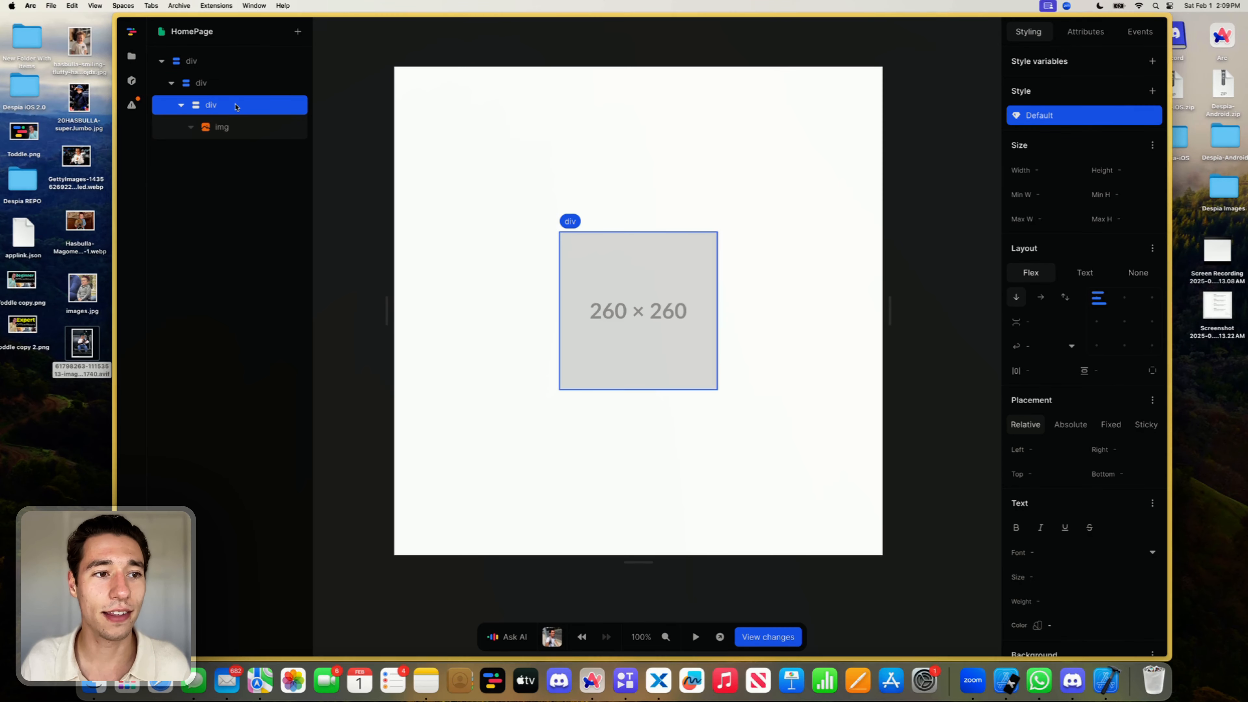
right_click(211, 107)
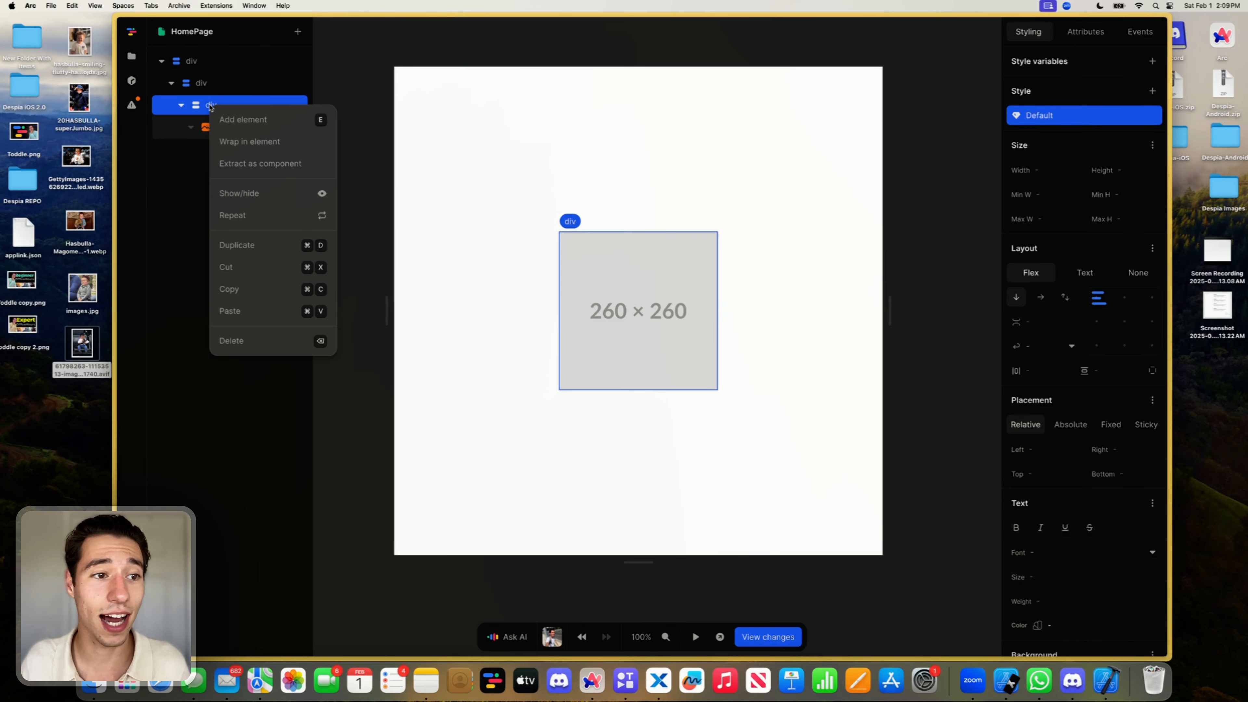
click(276, 217)
click(520, 420)
click(1139, 315)
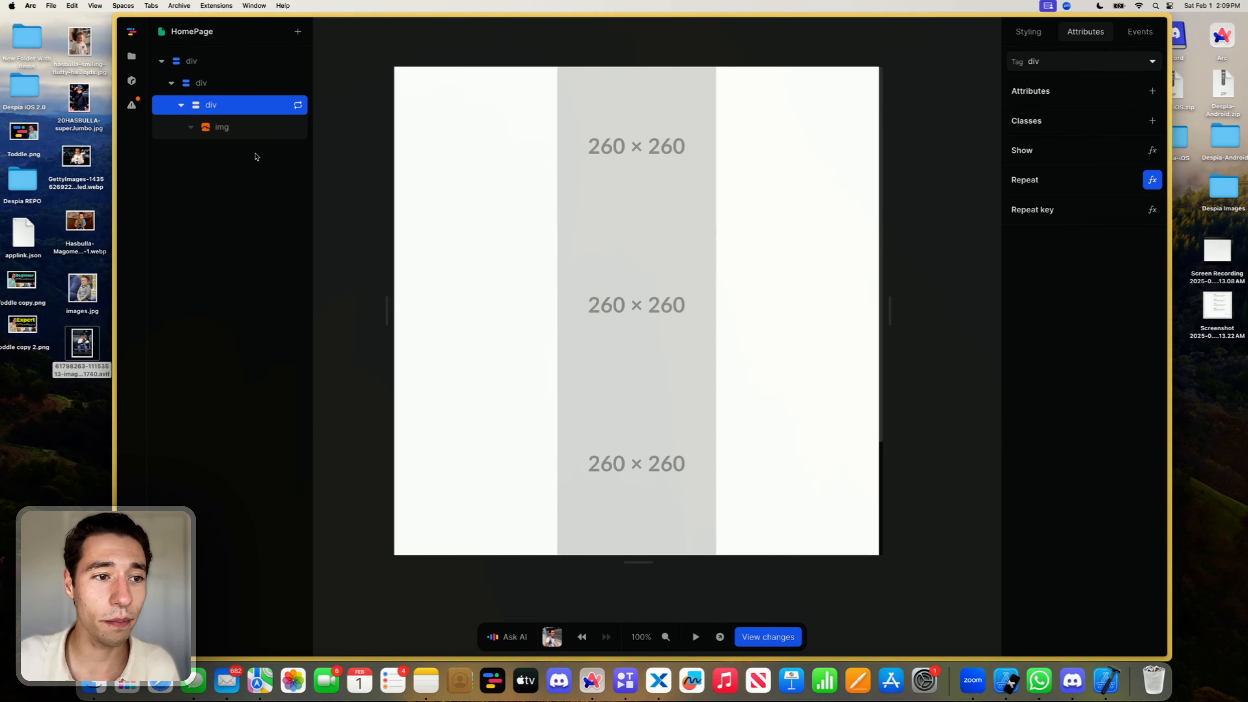
Step: Bind the img element's src attribute to the repeat Item and close the formula editor
click(219, 128)
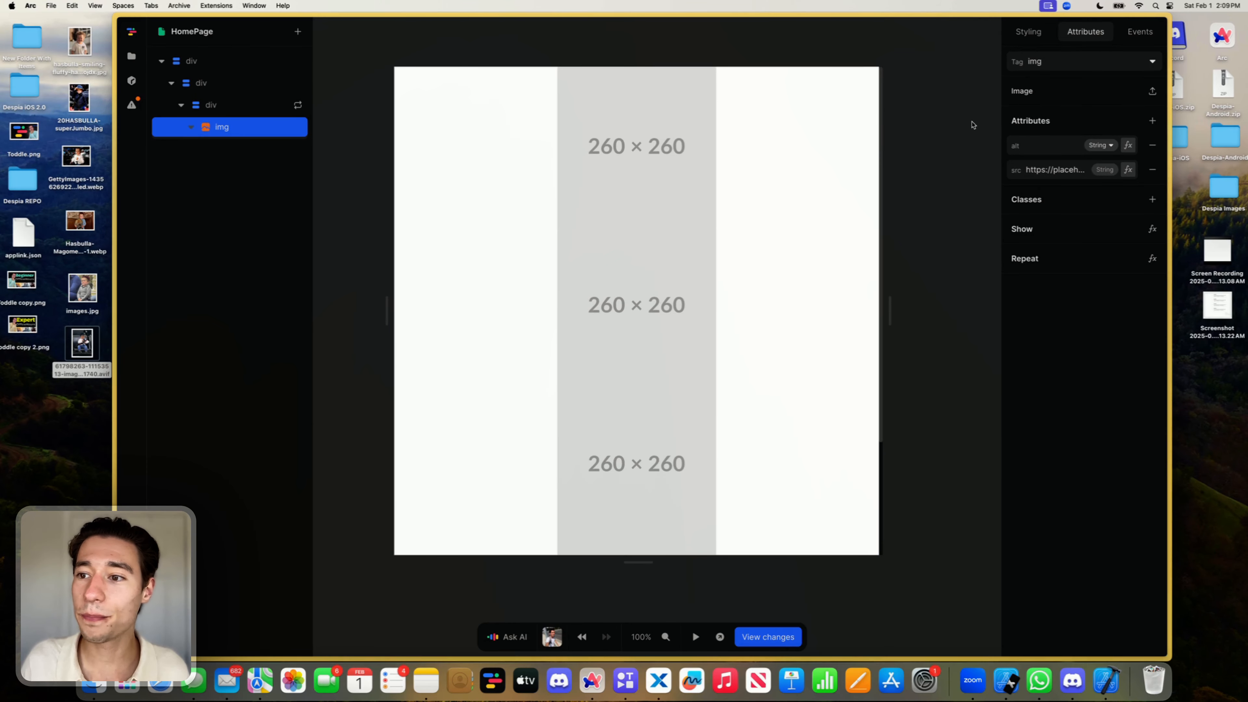
click(1129, 171)
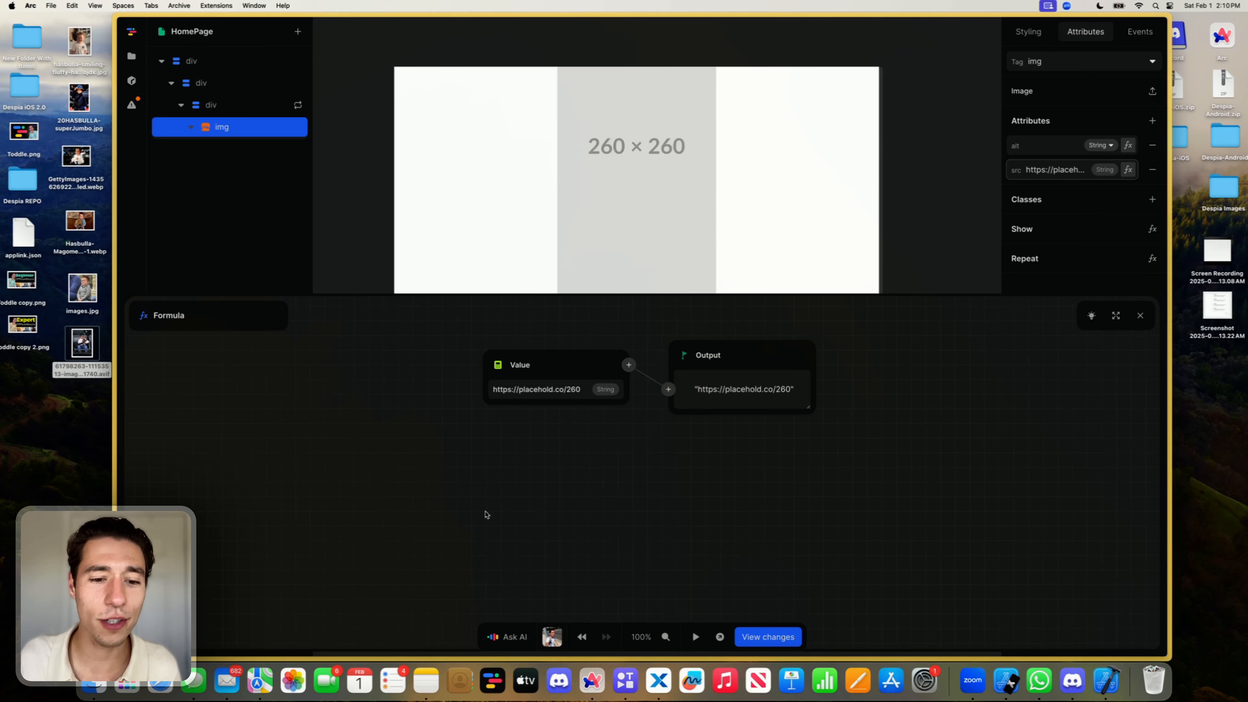
click(500, 365)
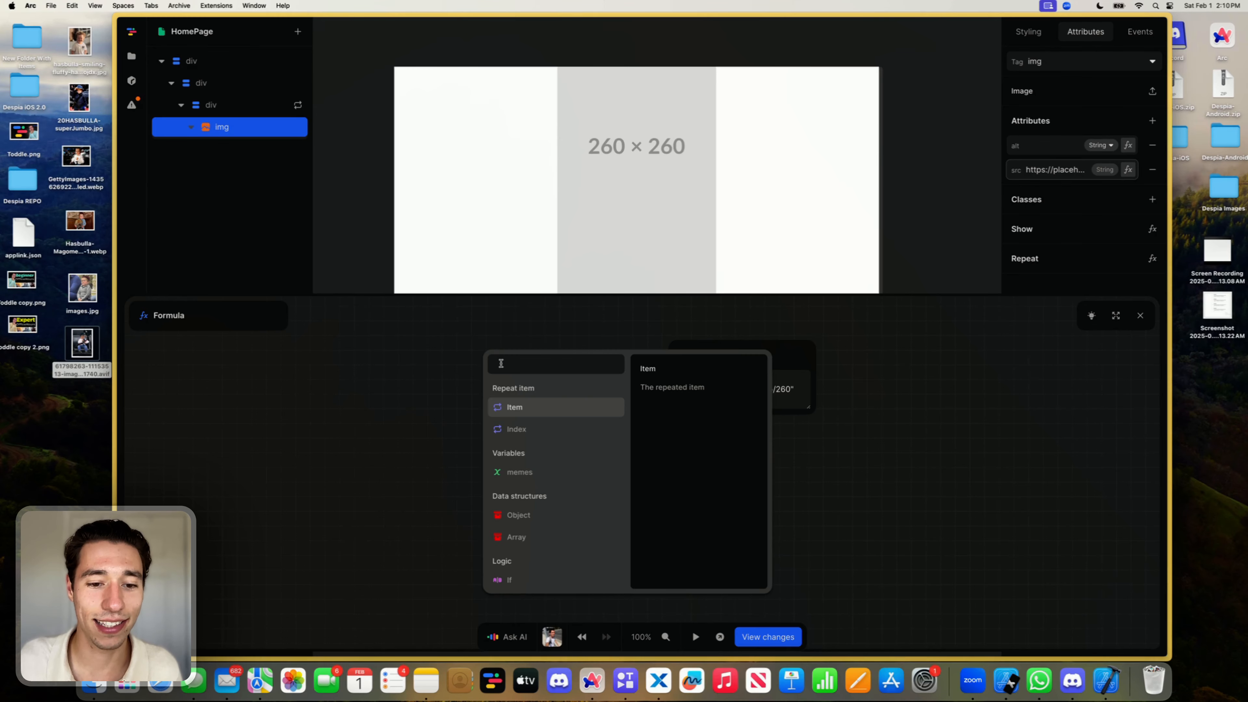
click(514, 408)
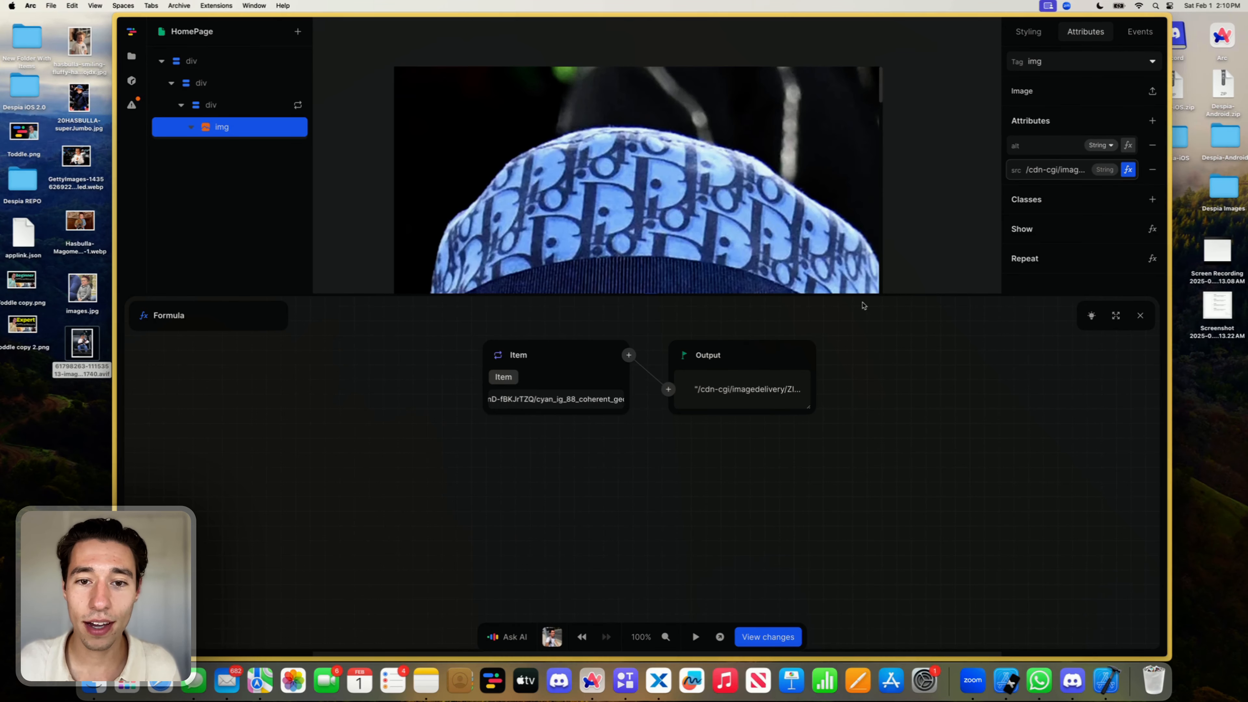
click(1140, 315)
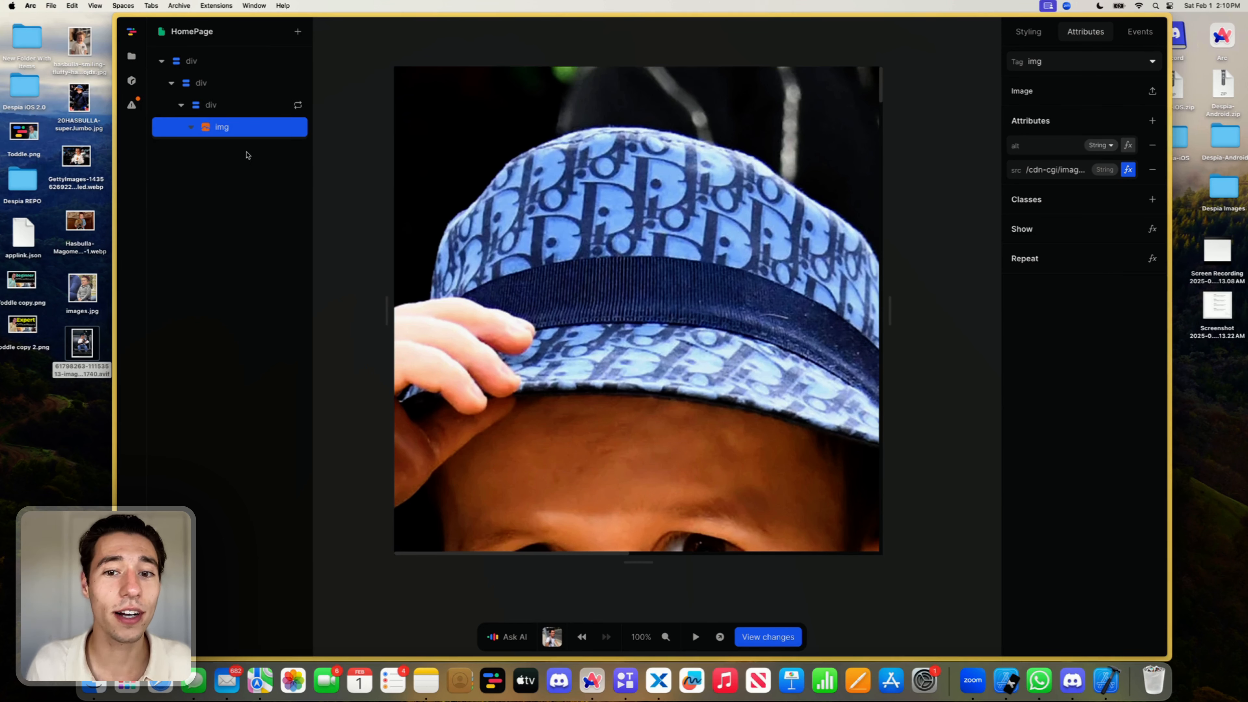
Step: Set the repeated div's width to 4rem, after trying 3rem
click(222, 104)
click(219, 88)
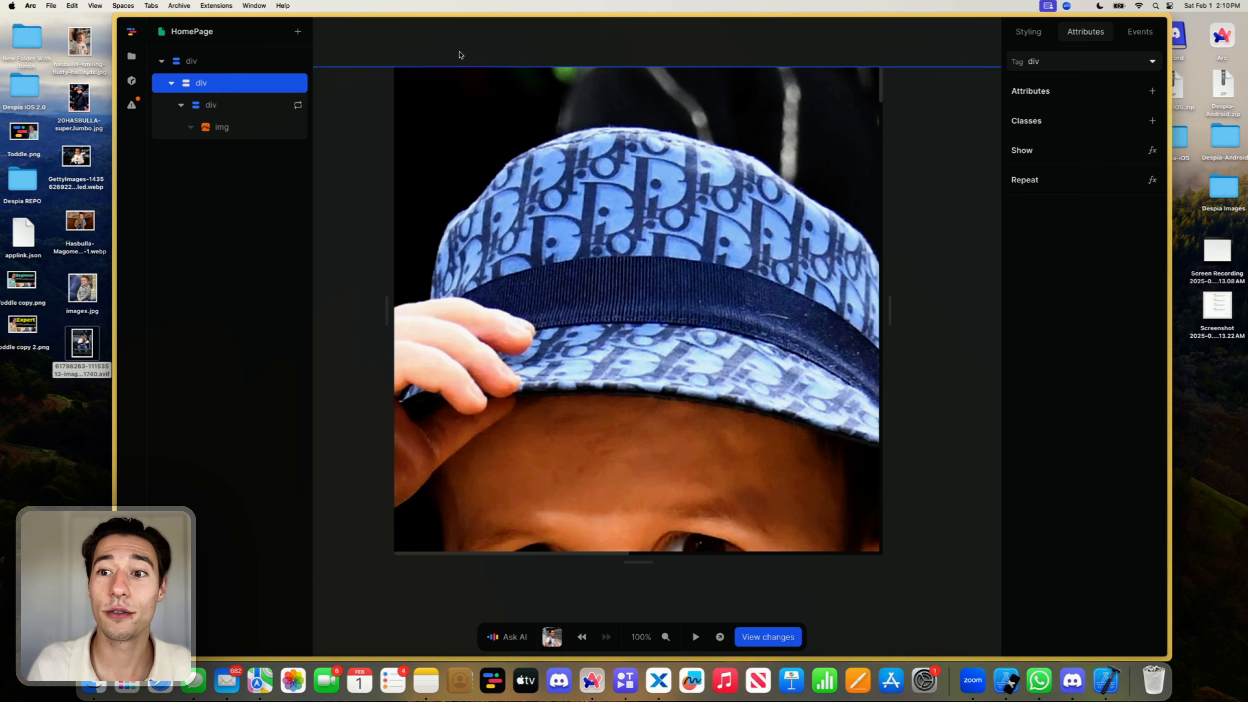
click(222, 105)
click(1028, 31)
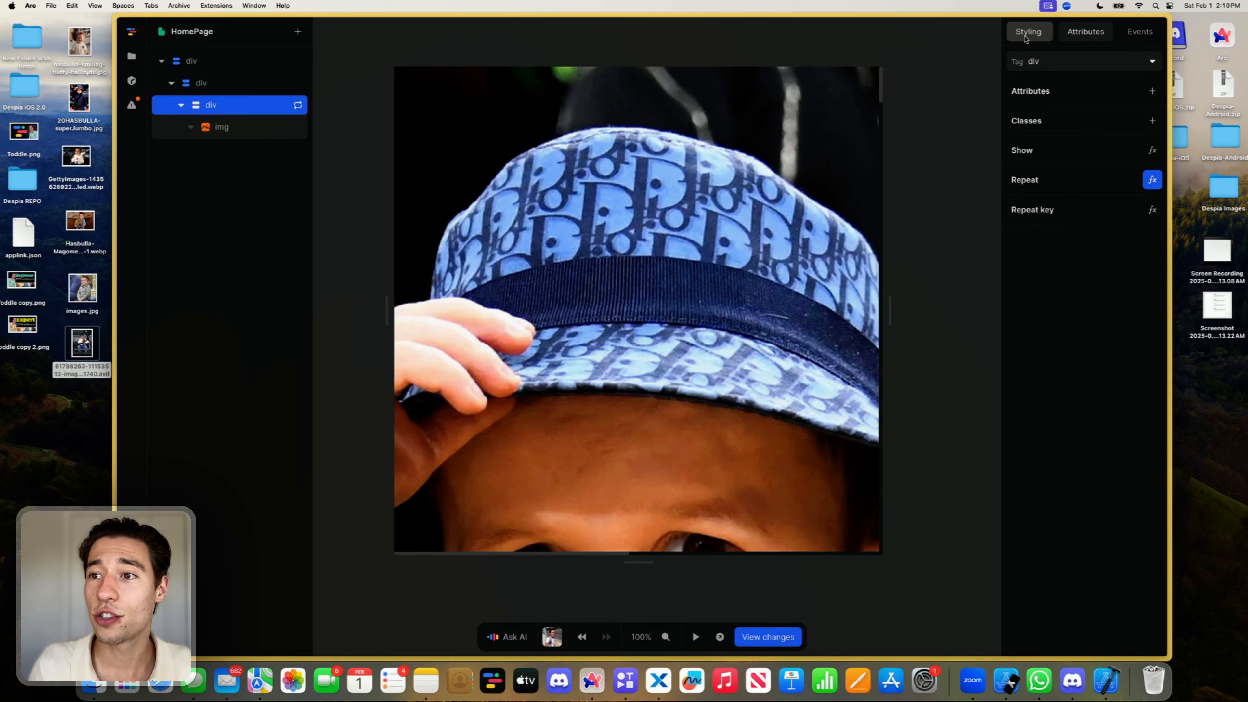
click(1055, 172)
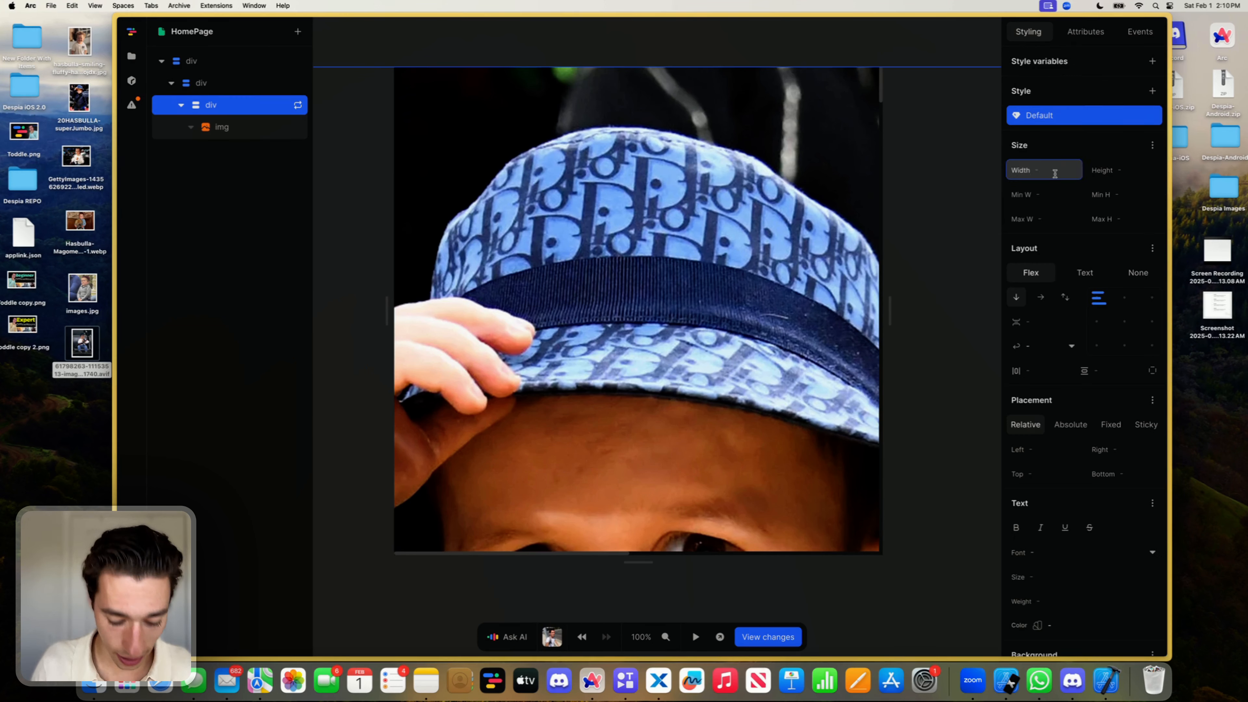
text(3rem)
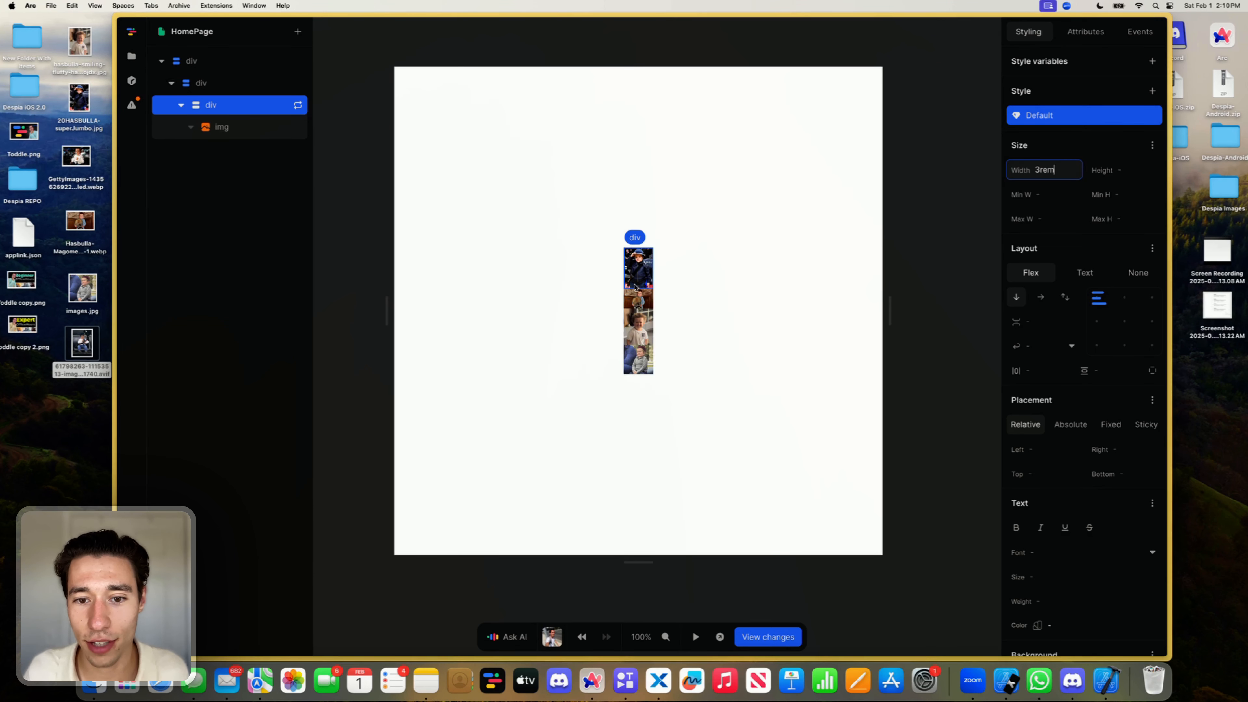
key(BackSpace)
key(BackSpace)
key(BackSpace)
key(BackSpace)
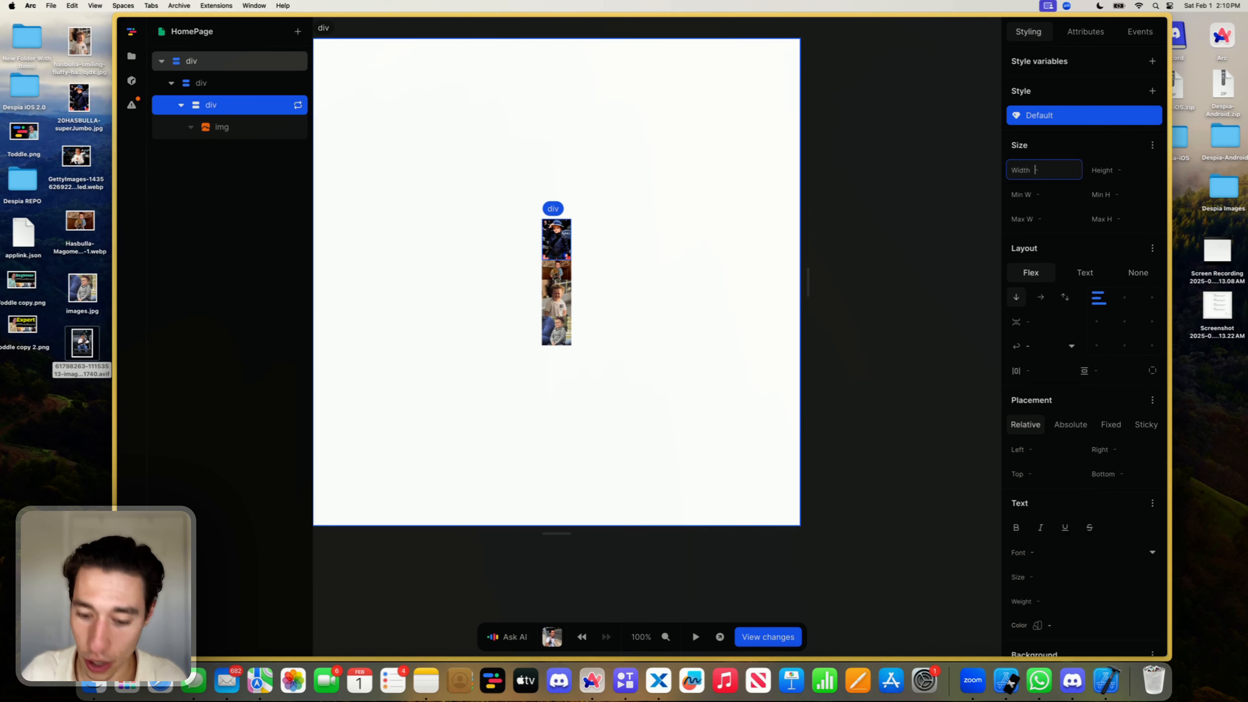
text(4rem)
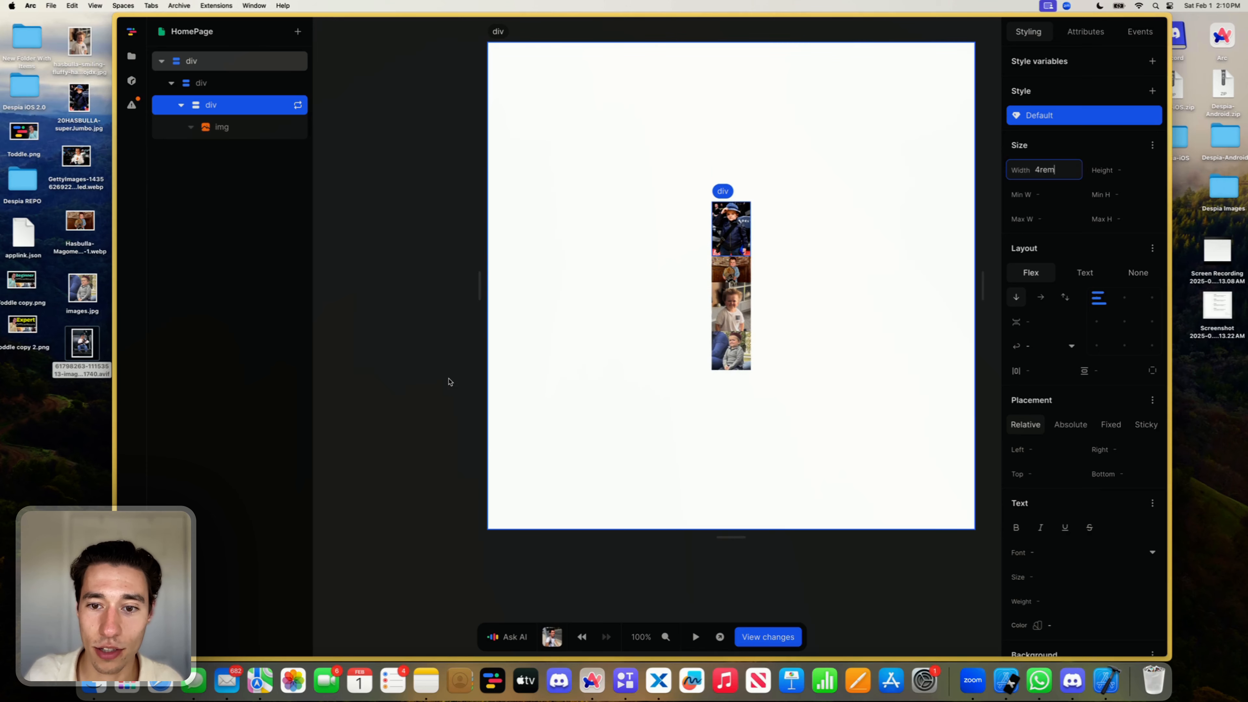
key(Return)
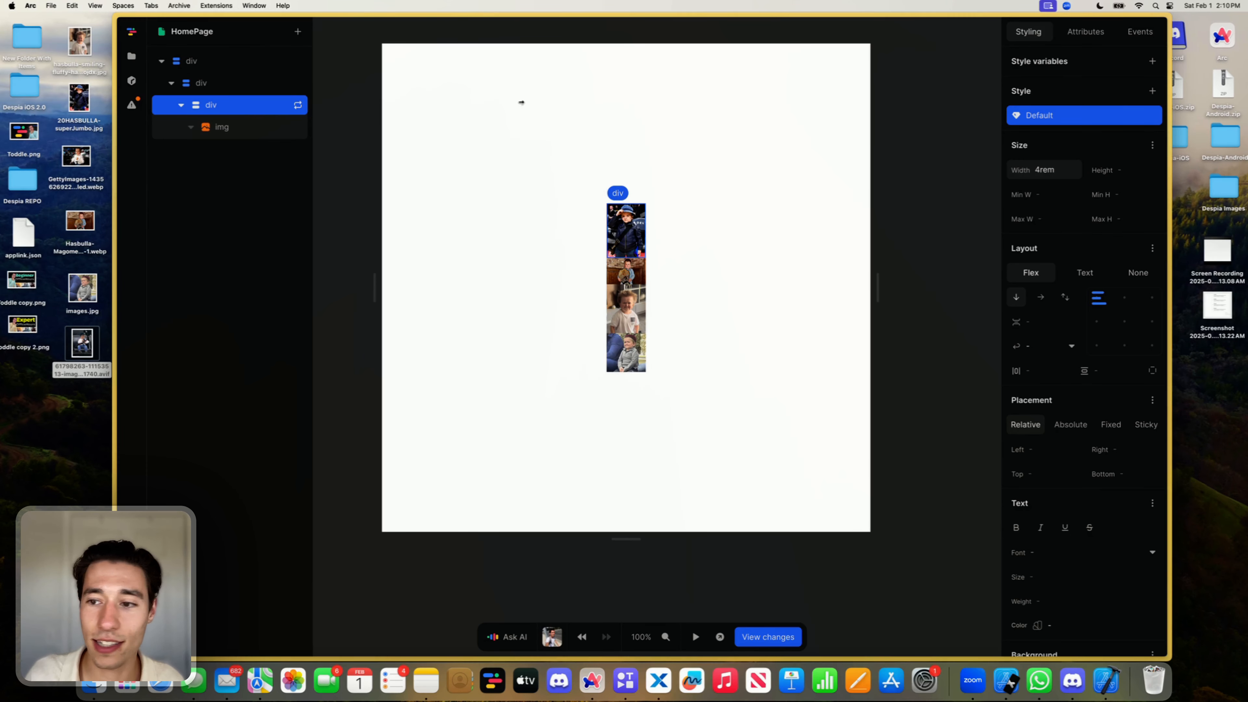
Step: Set the repeated div's height to 4rem
click(1122, 172)
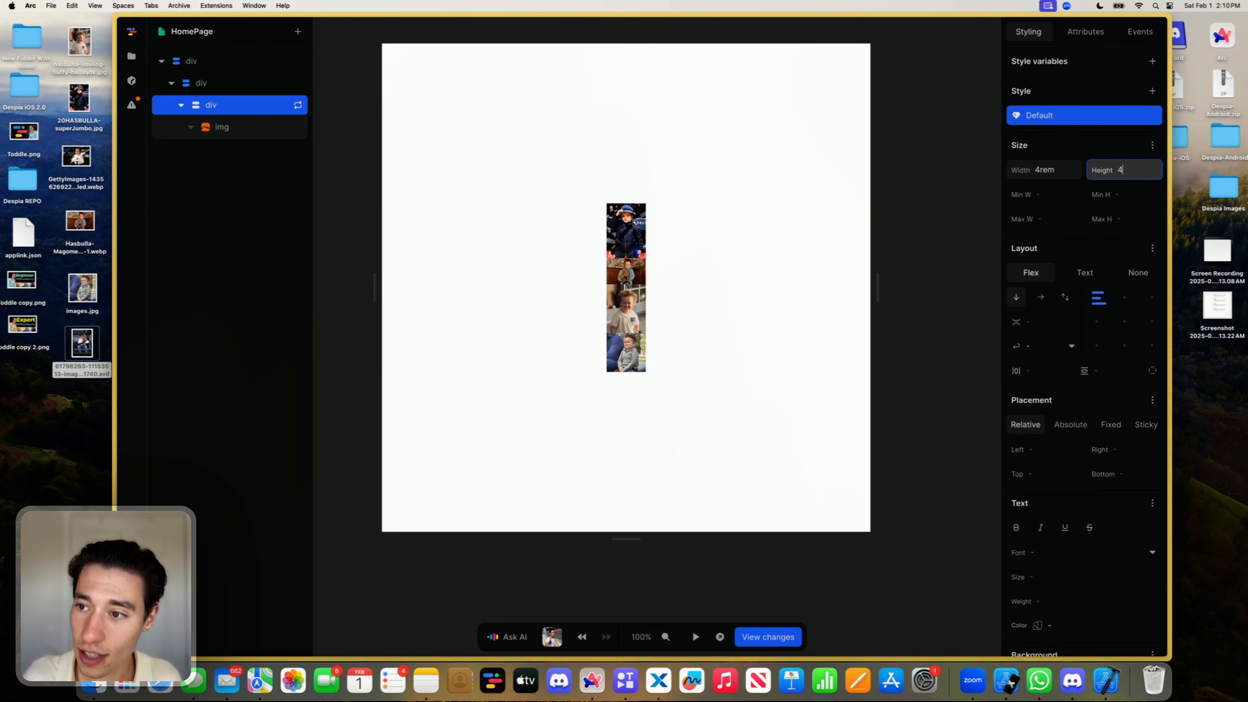
text(px)
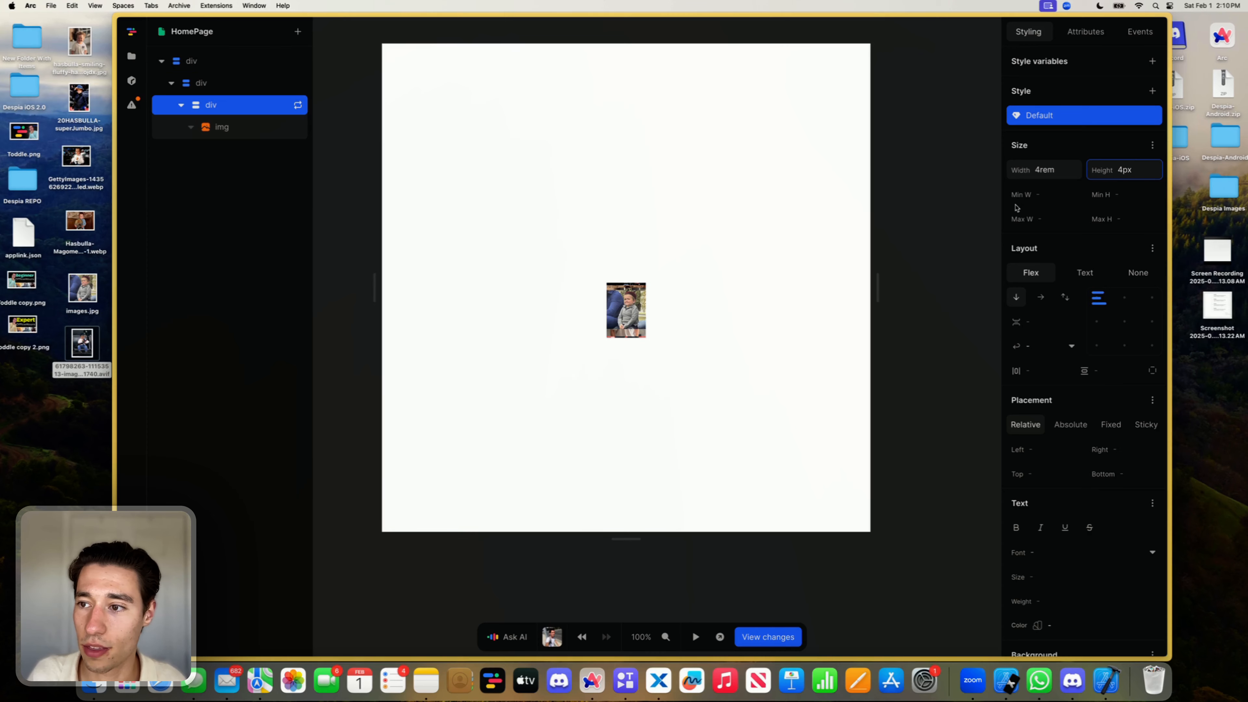
key(Return)
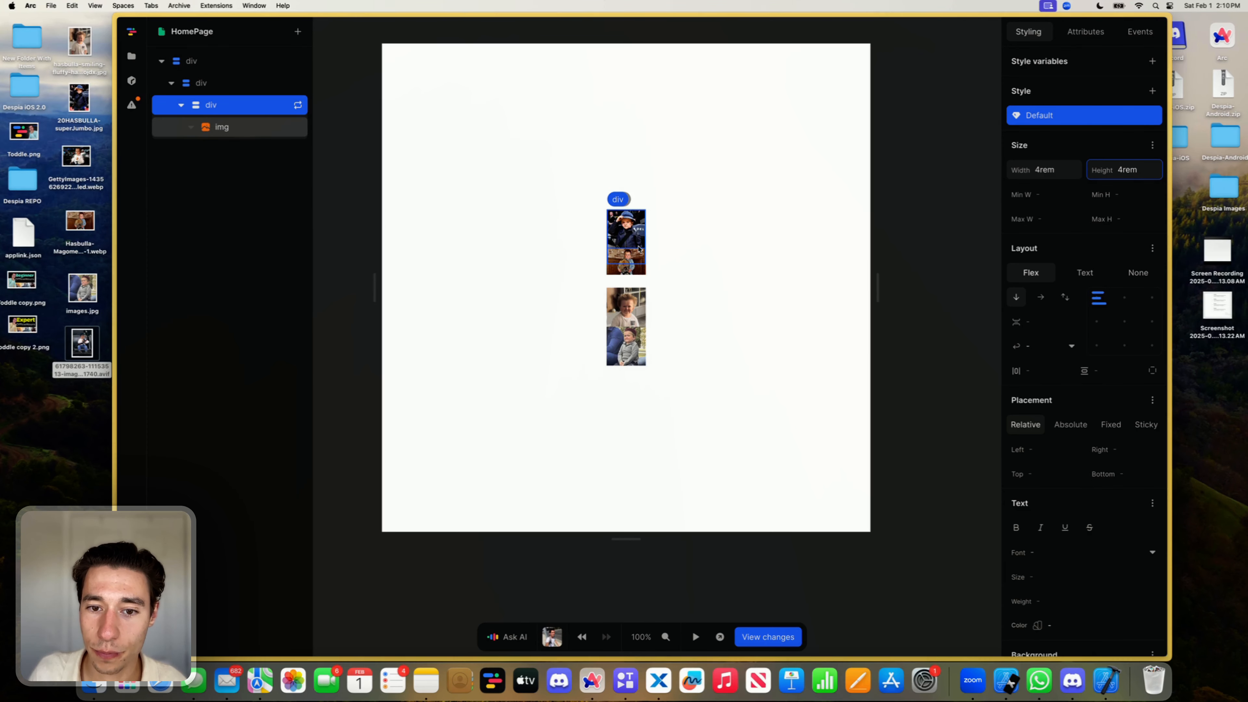
Step: Set the img element's width and height to 100%
click(271, 128)
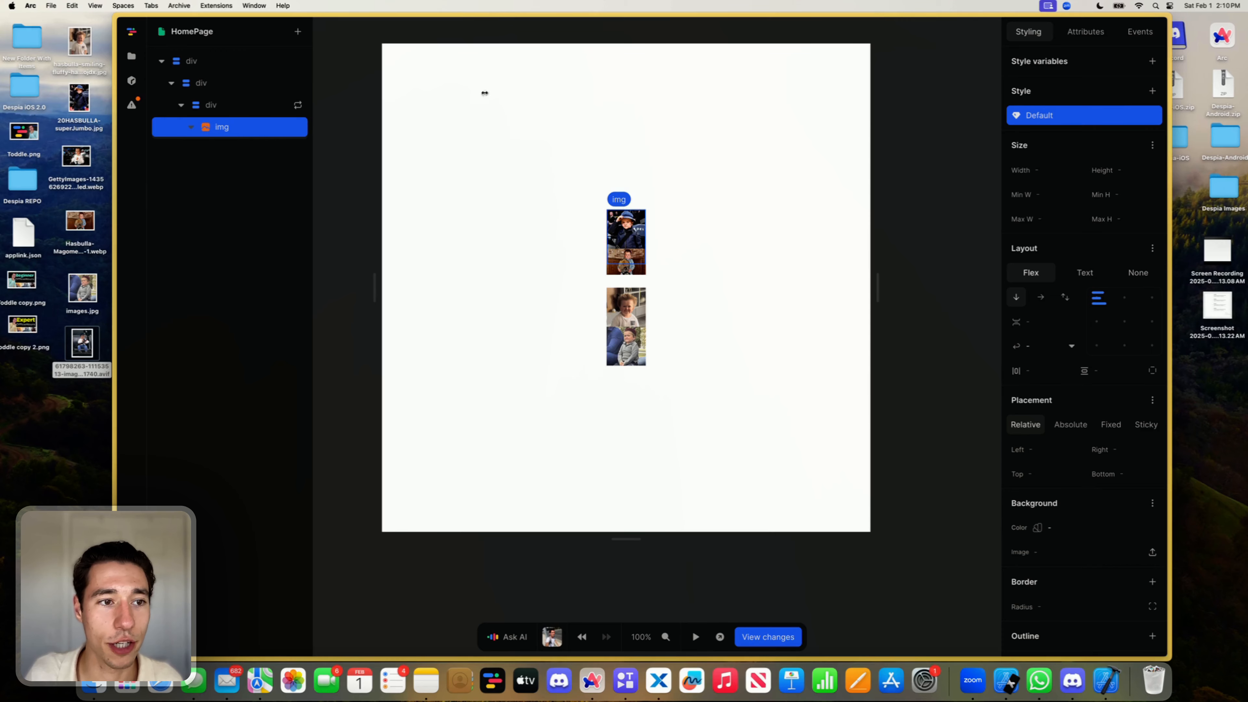
click(1047, 170)
text(100%)
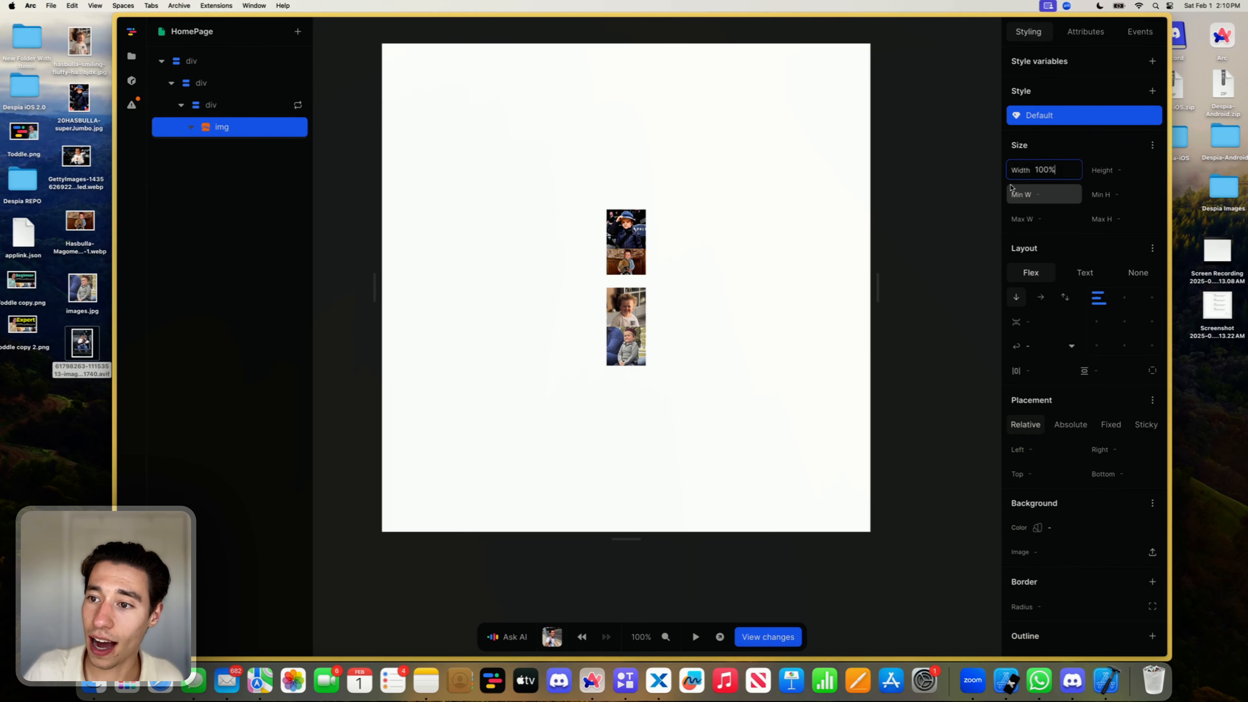
click(1125, 169)
text(100)
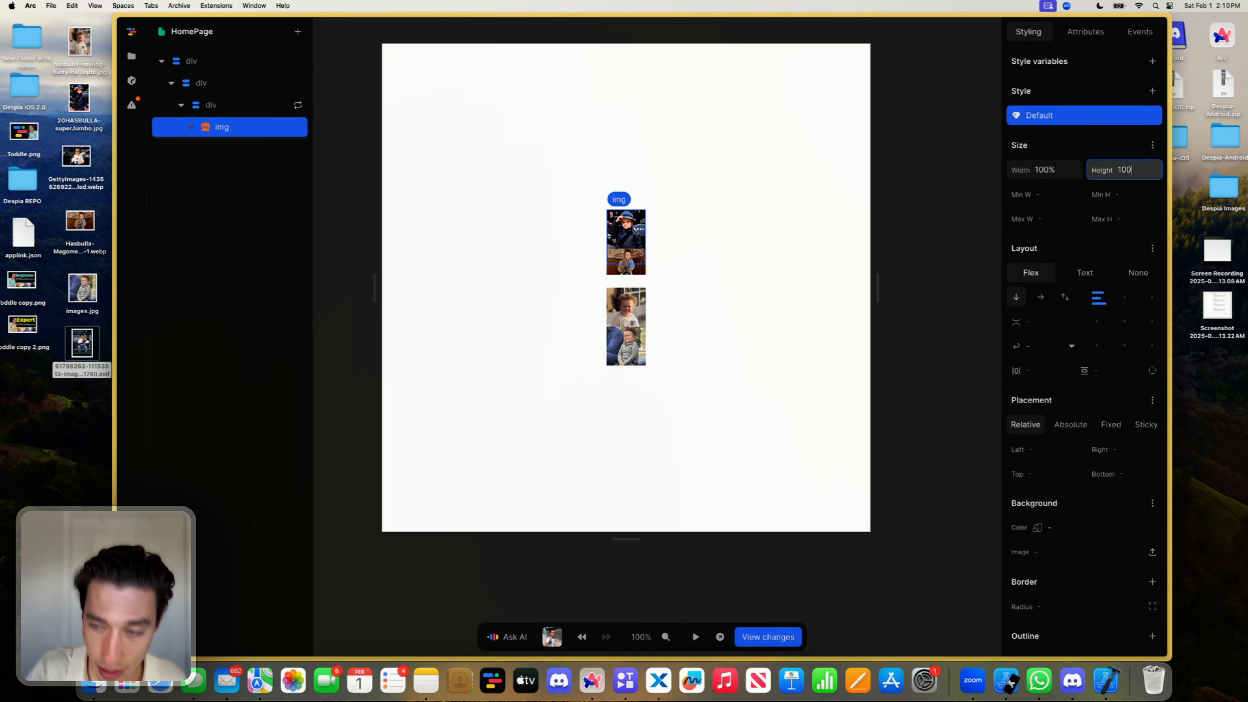
text(%)
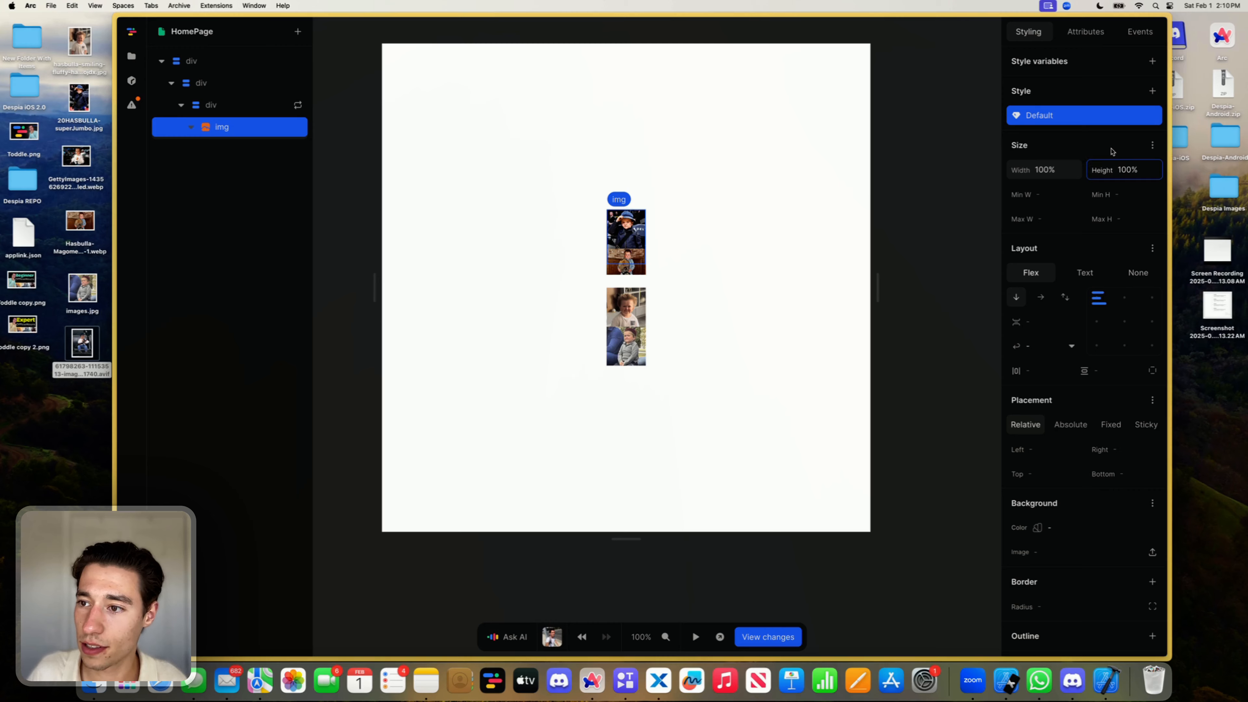
key(Return)
Step: Set the img element's object fit to cover in its additional size styles and close them
click(1153, 146)
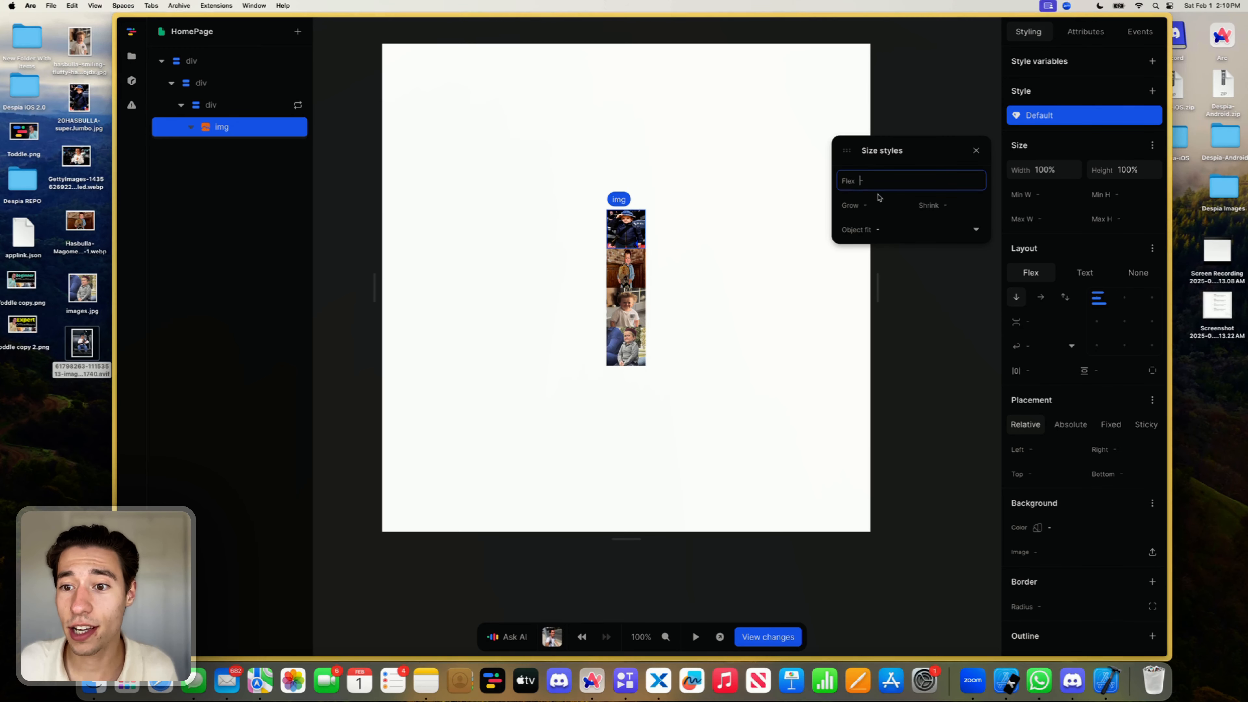
click(865, 230)
click(861, 270)
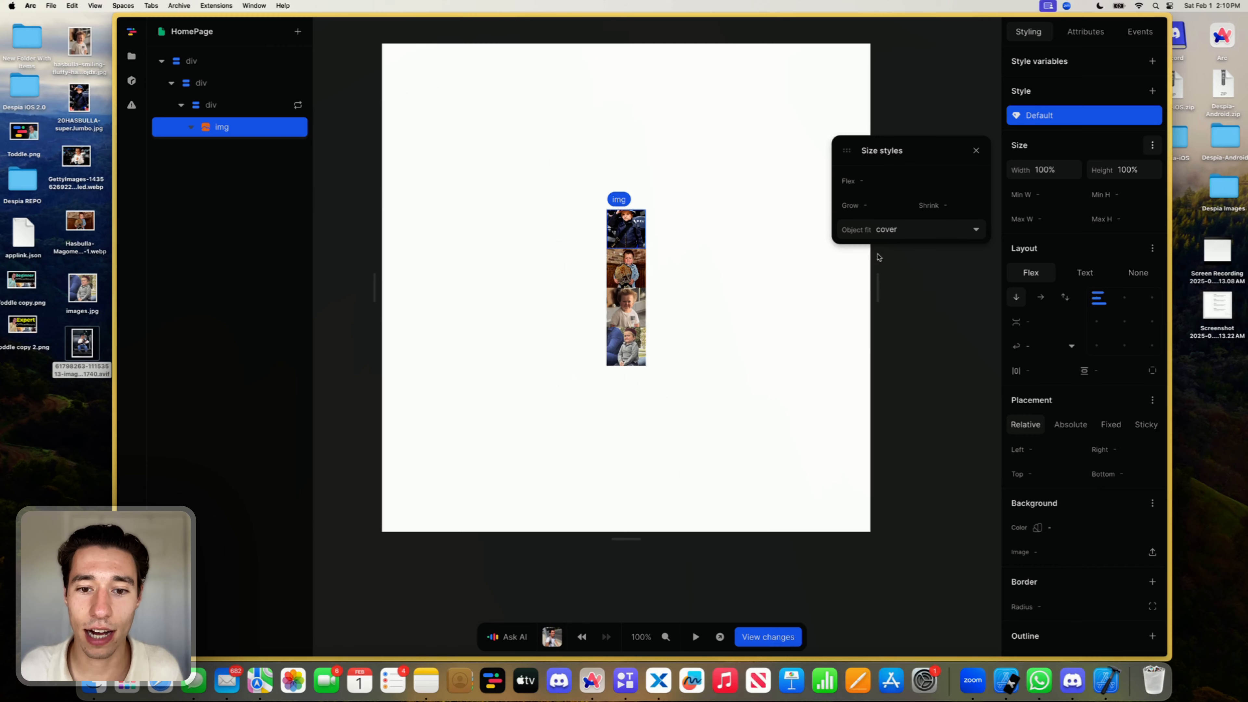
click(976, 151)
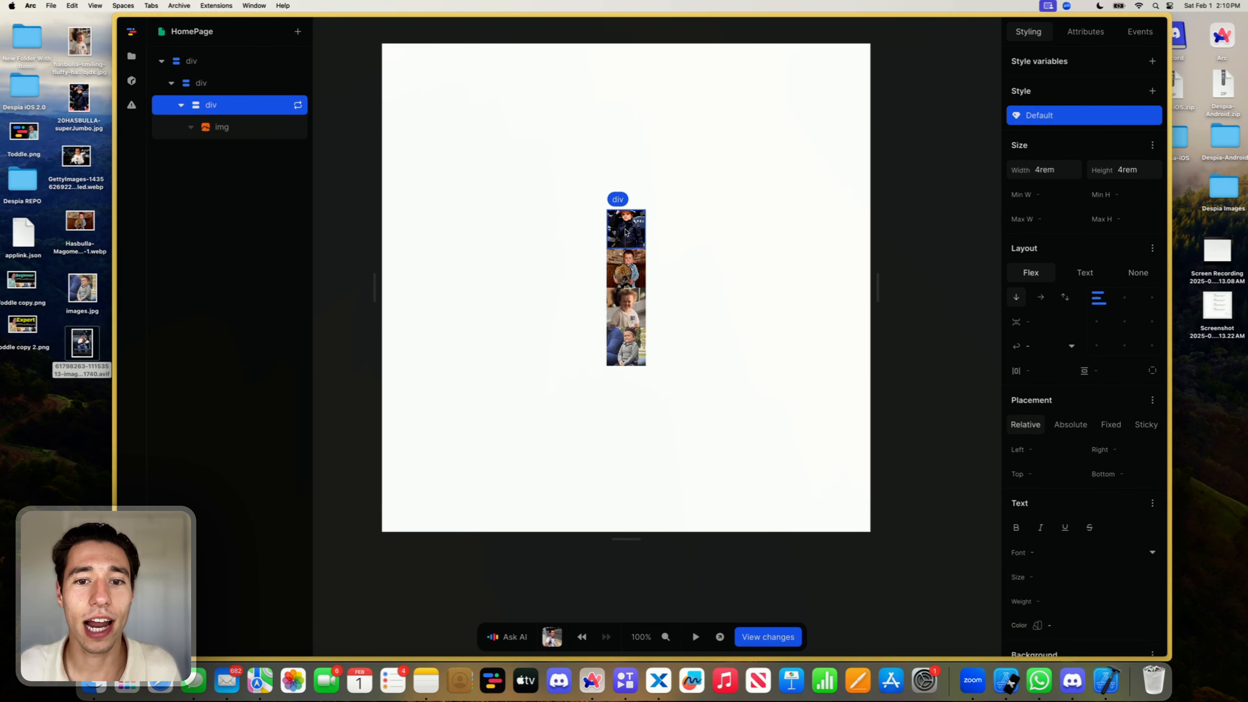
Step: Set the repeated div's horizontal and vertical overflow to clip and close the layout styles
click(236, 105)
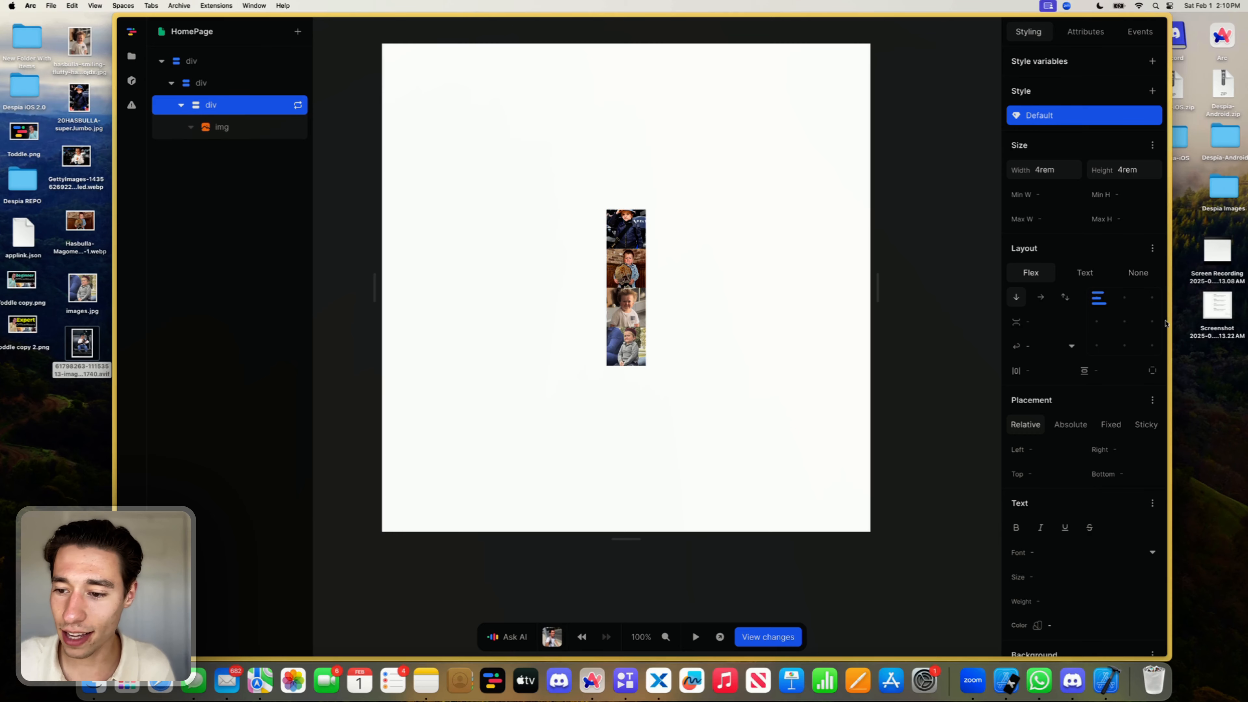
click(1153, 248)
click(923, 285)
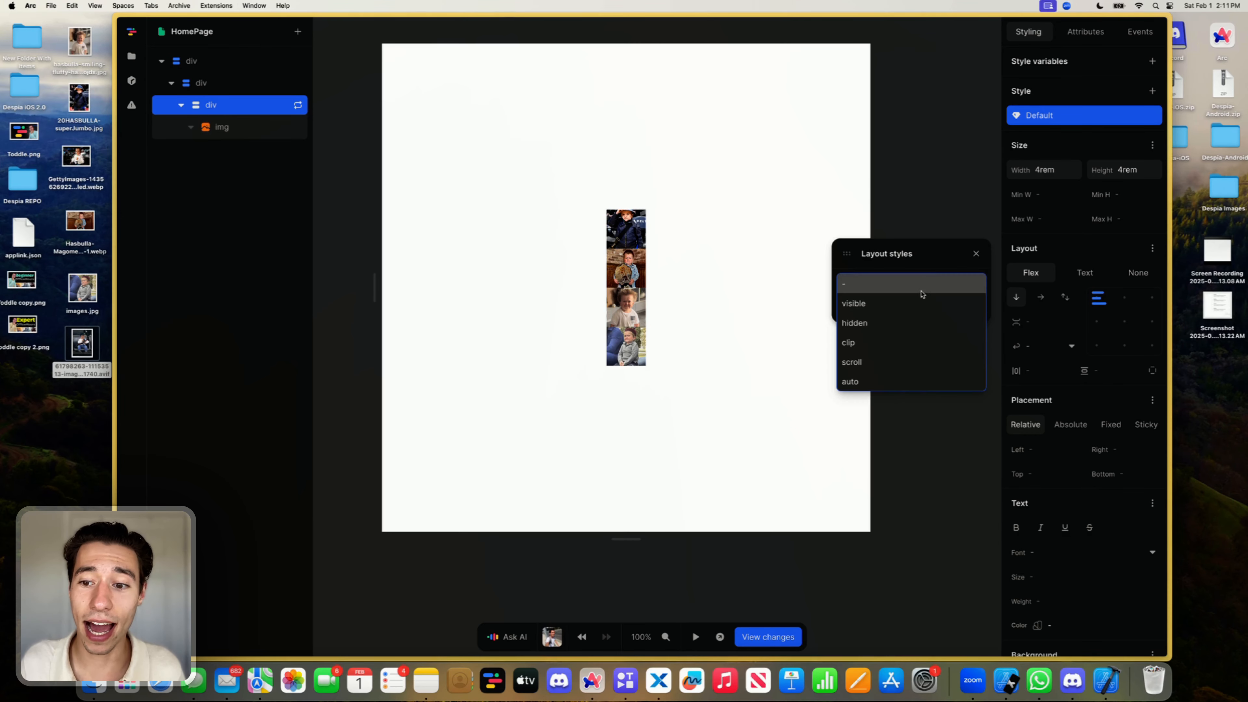
click(880, 342)
click(884, 308)
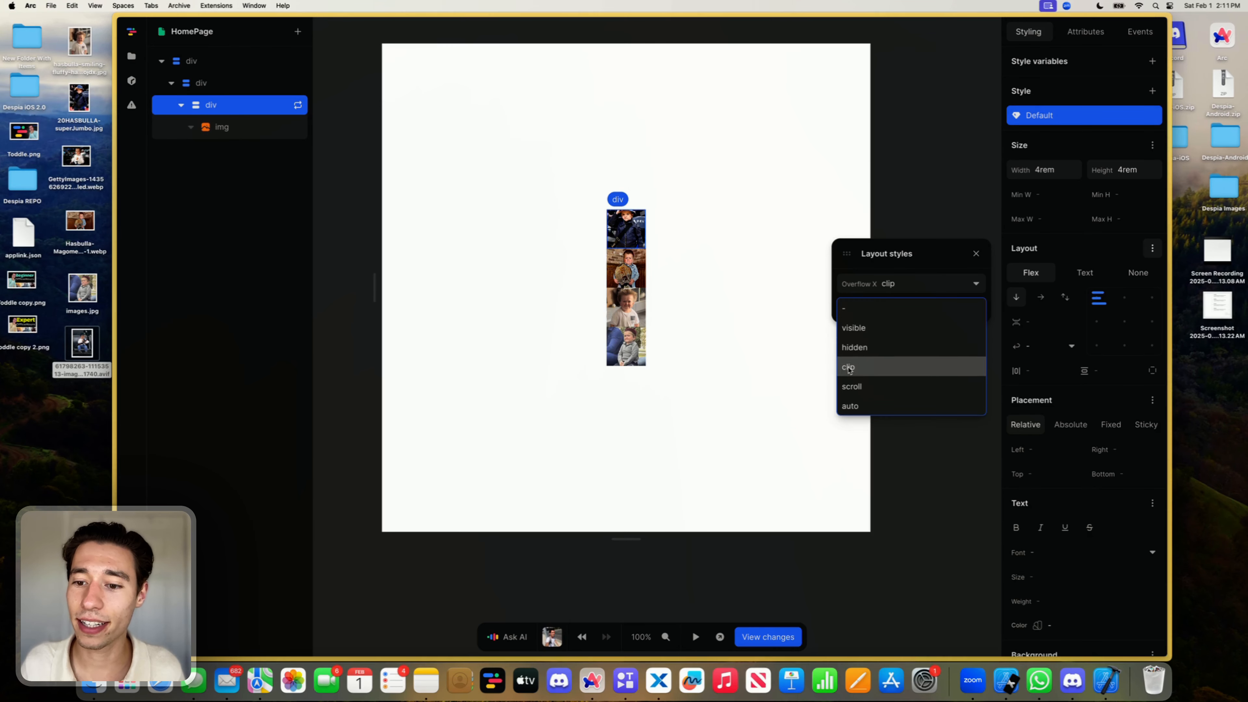
click(880, 368)
click(975, 254)
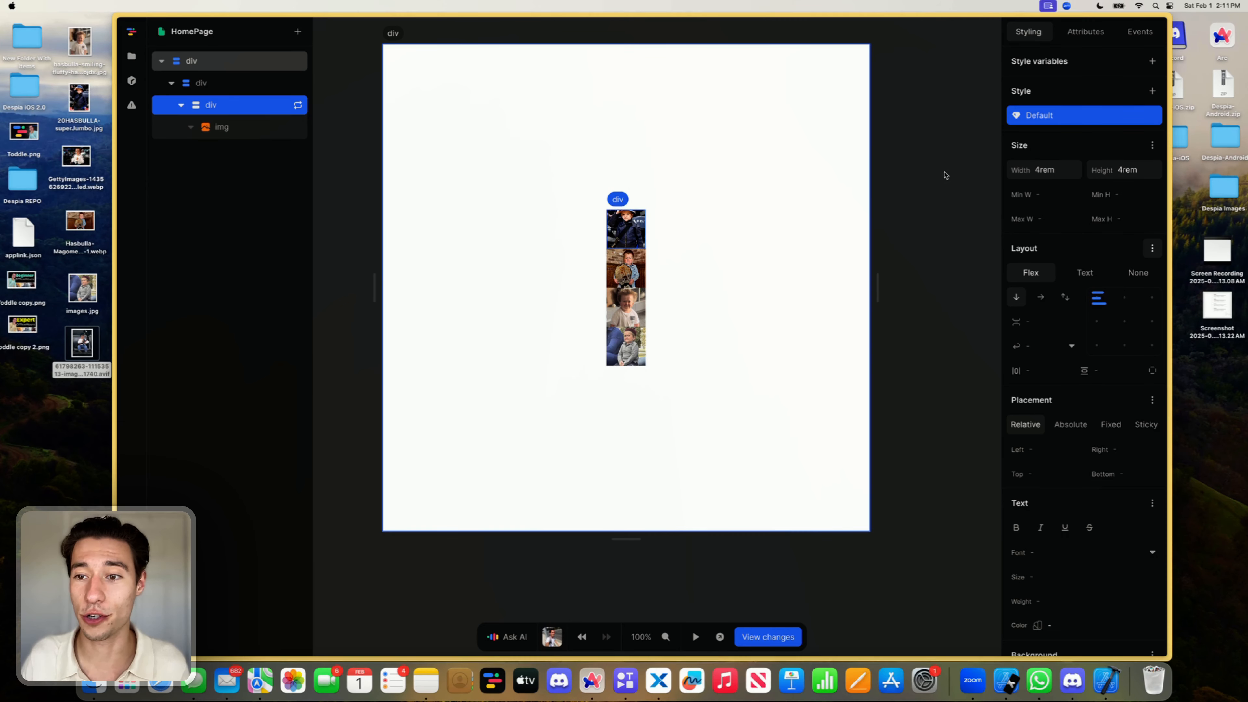
Step: Set the repeated div's border radius to 10px
scroll(843, 239, up, 3)
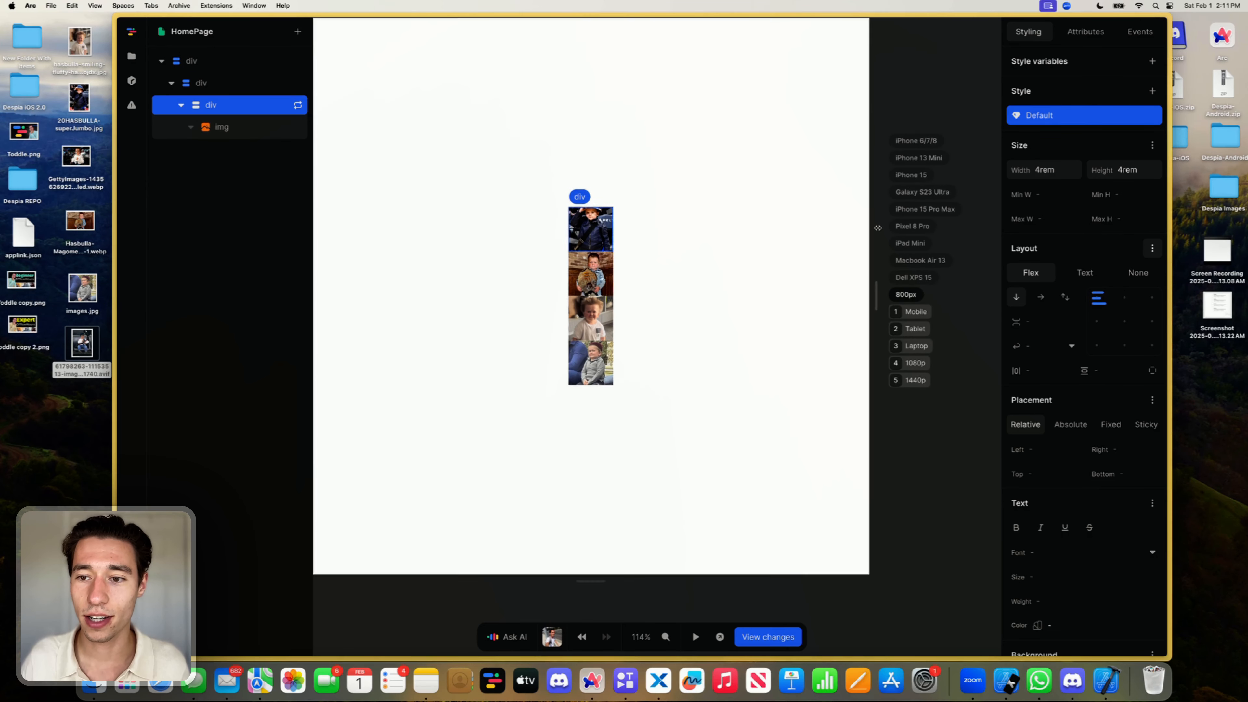
scroll(706, 307, up, 5)
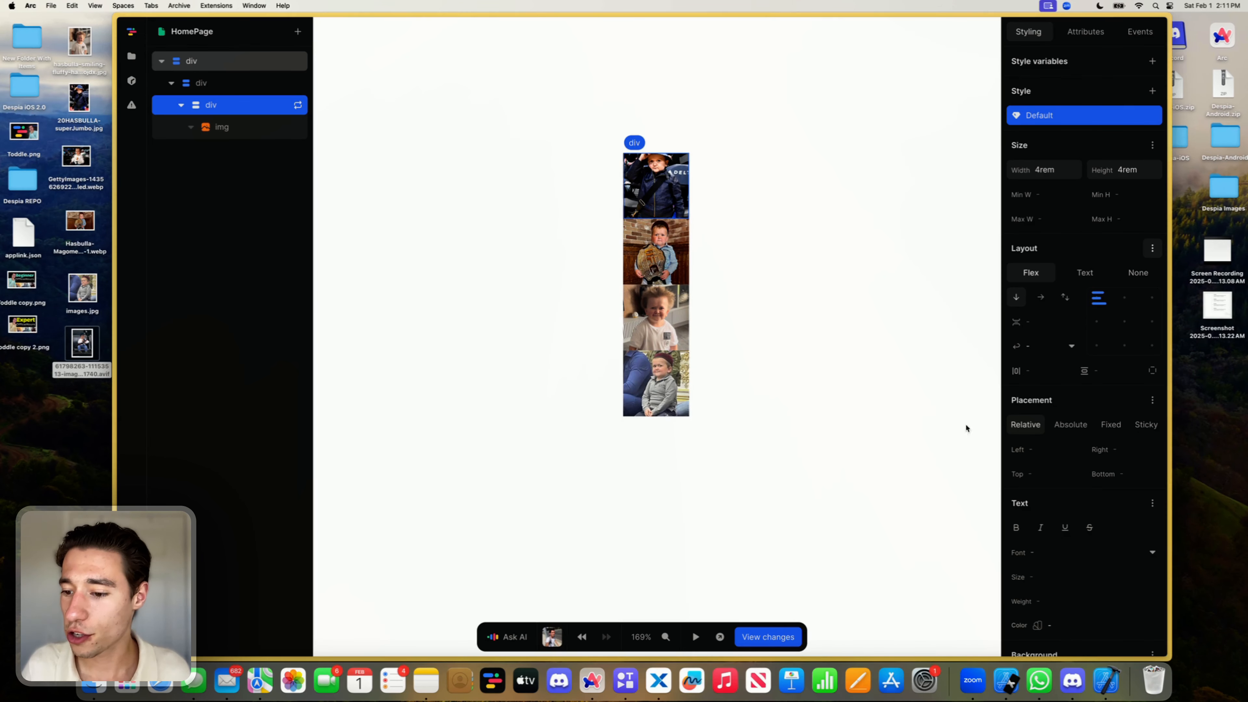
scroll(1063, 466, down, 2)
scroll(1063, 466, down, 5)
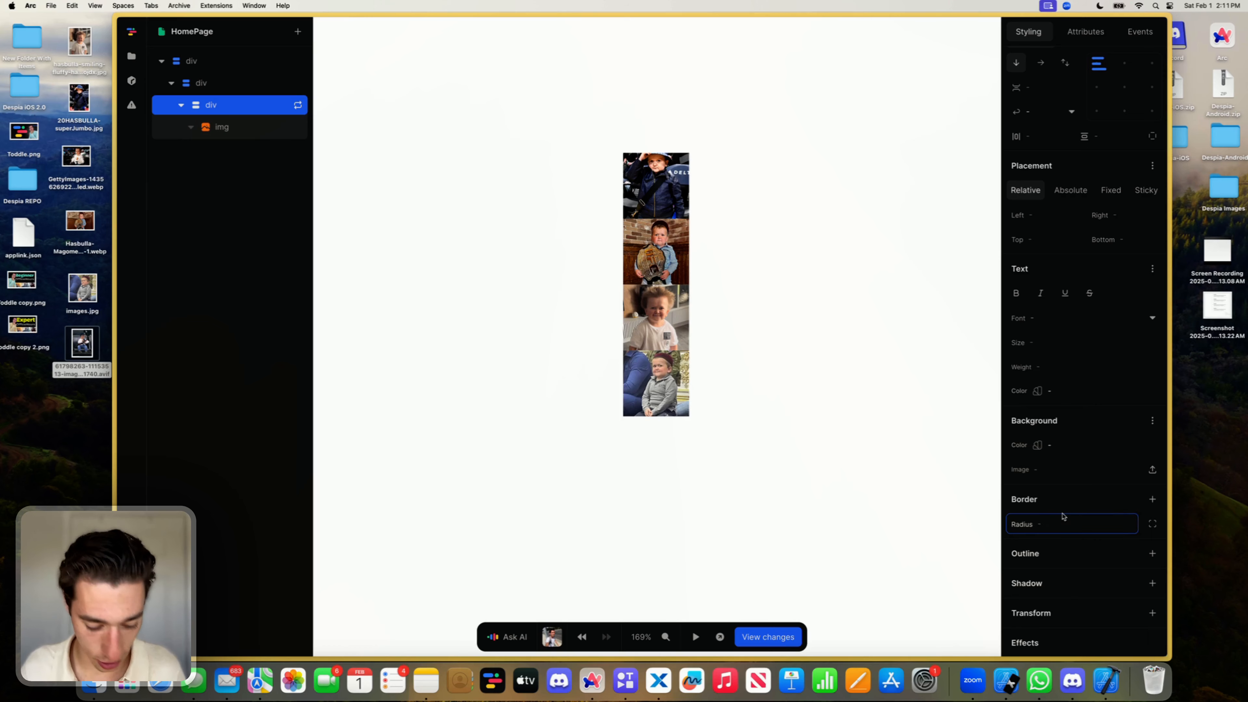
key(Return)
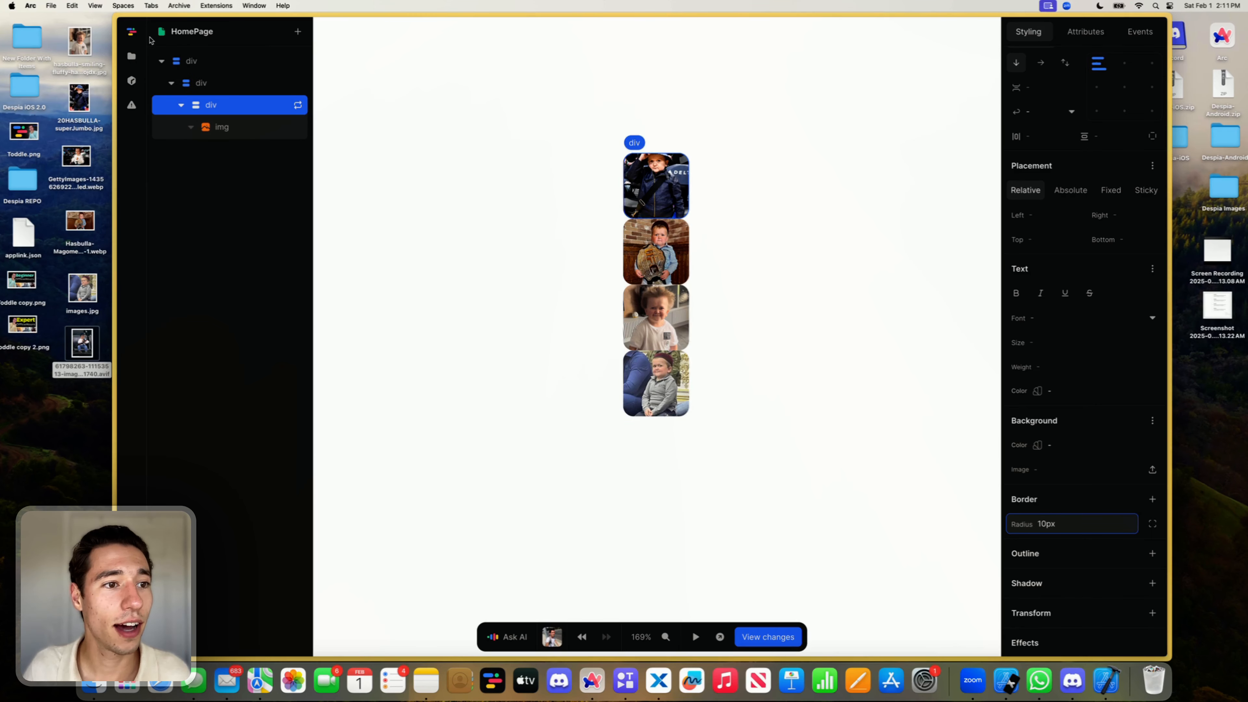
Step: Set a 0.5rem gap on the div that contains the repeated thumbnails
click(206, 84)
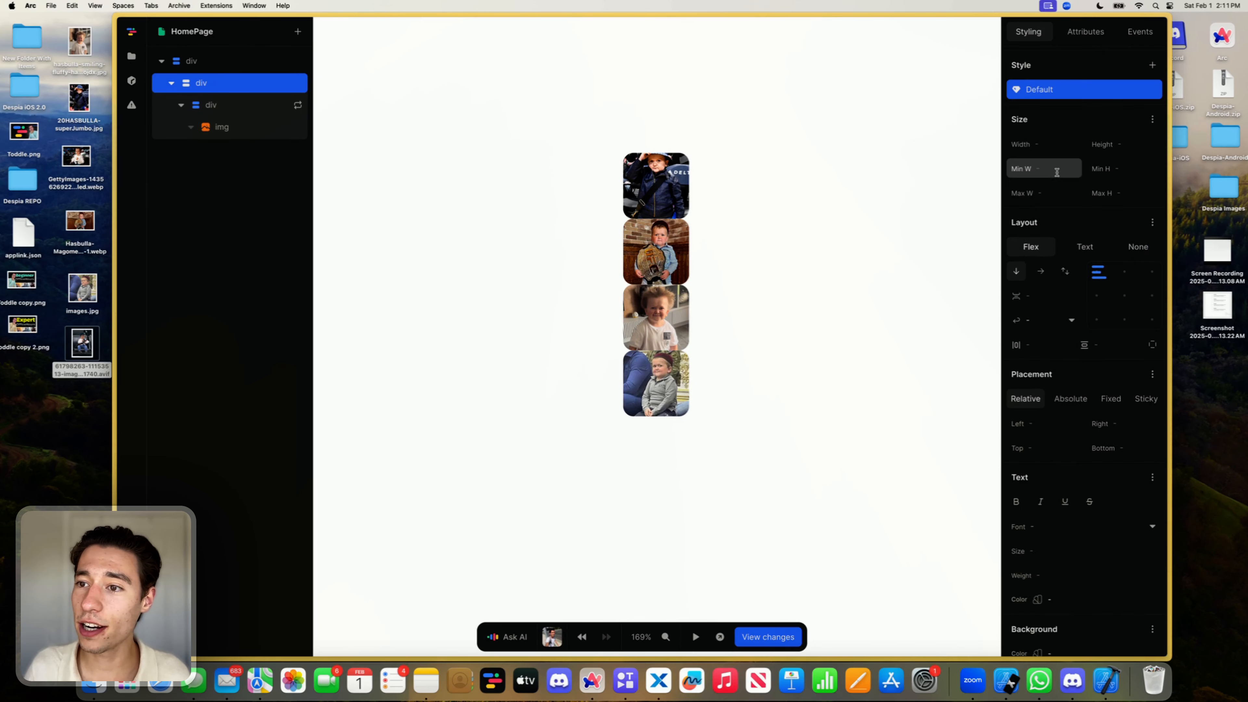
click(1042, 295)
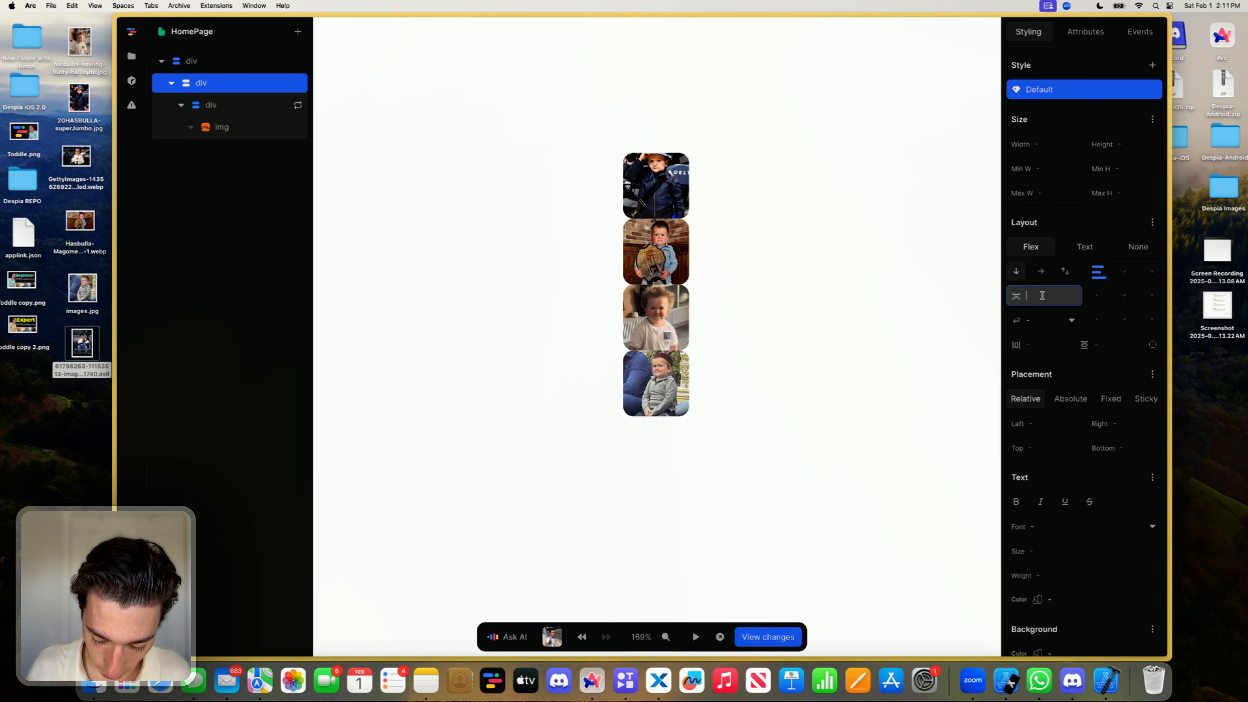
text(0.5rem)
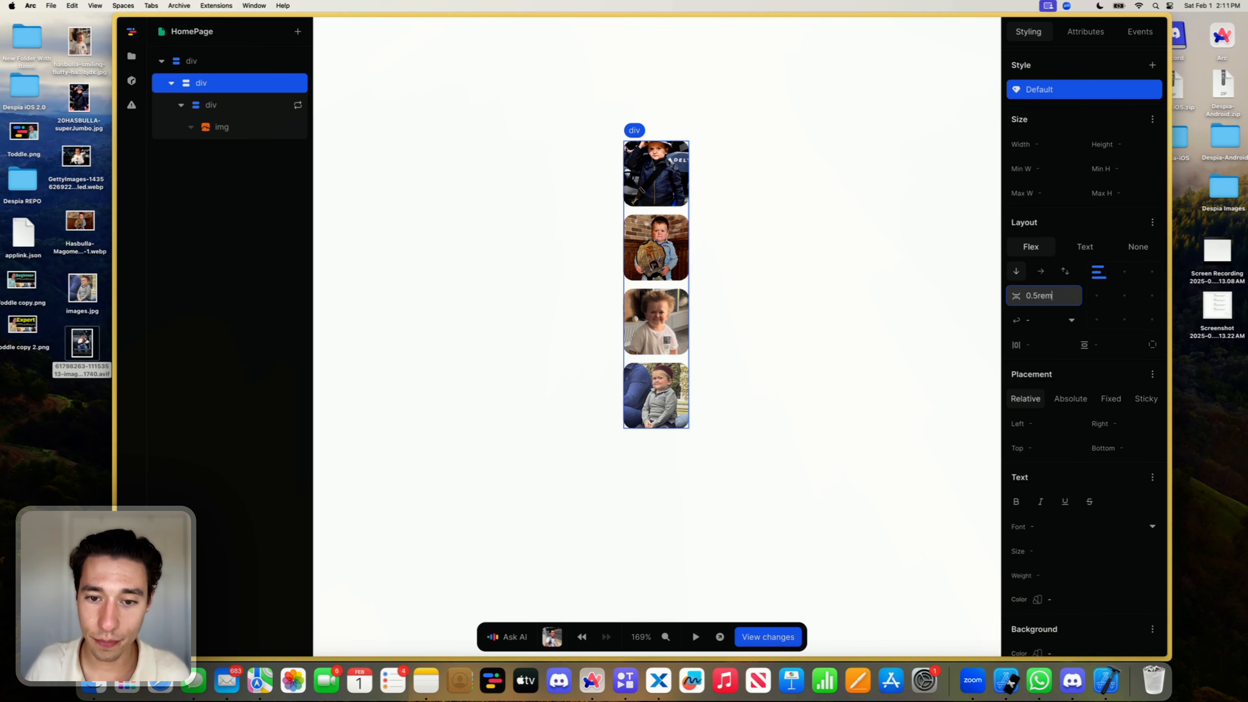
click(775, 408)
scroll(773, 376, down, 3)
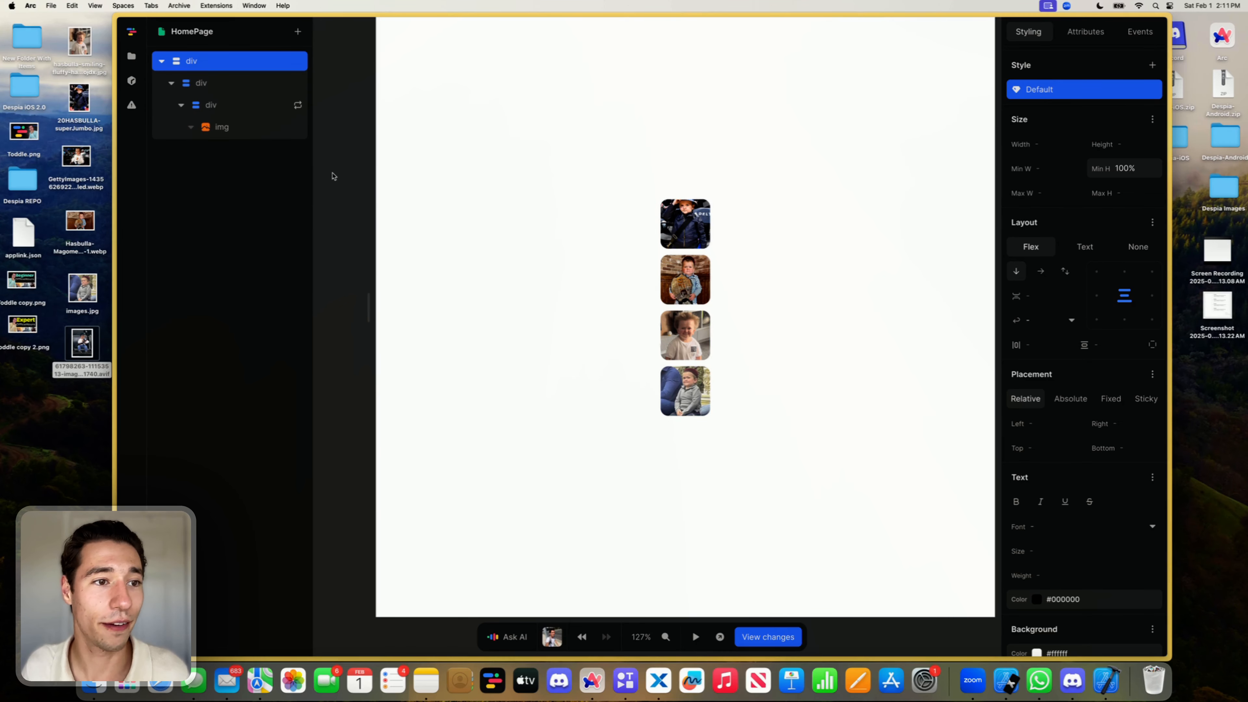
Step: Change the tag of the thumbnails' container div to list
click(242, 88)
click(1086, 31)
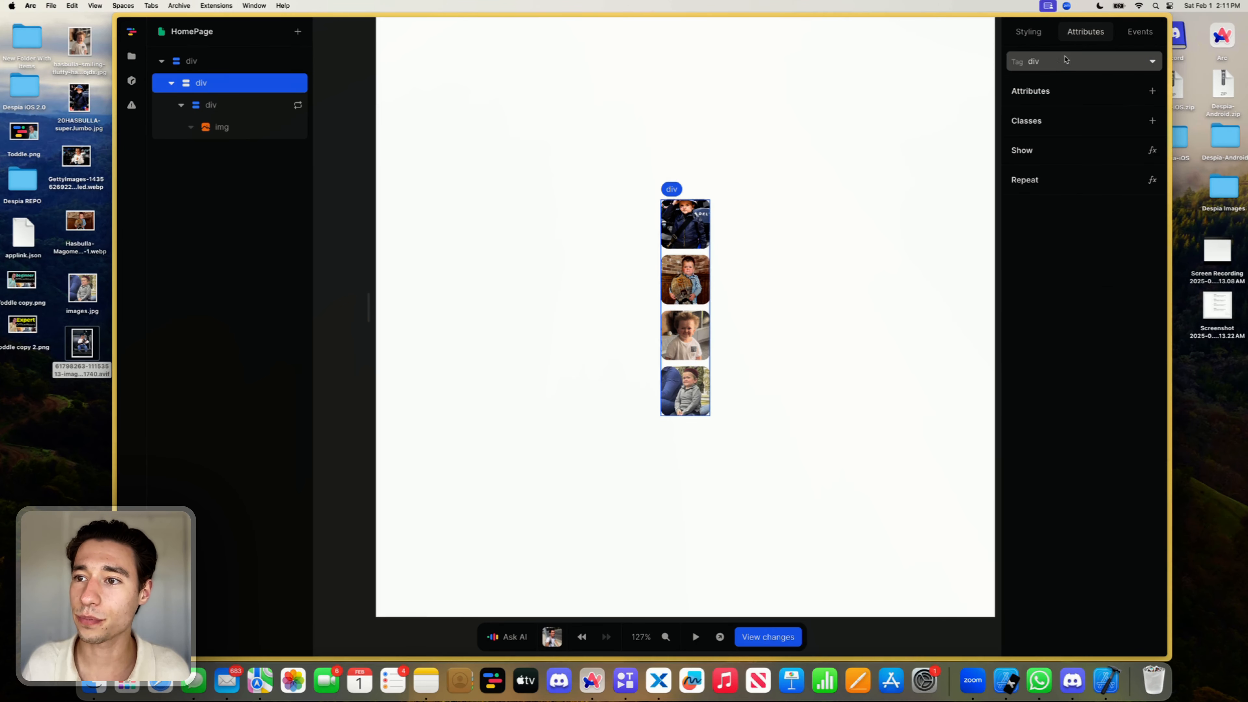
click(1058, 63)
text(list)
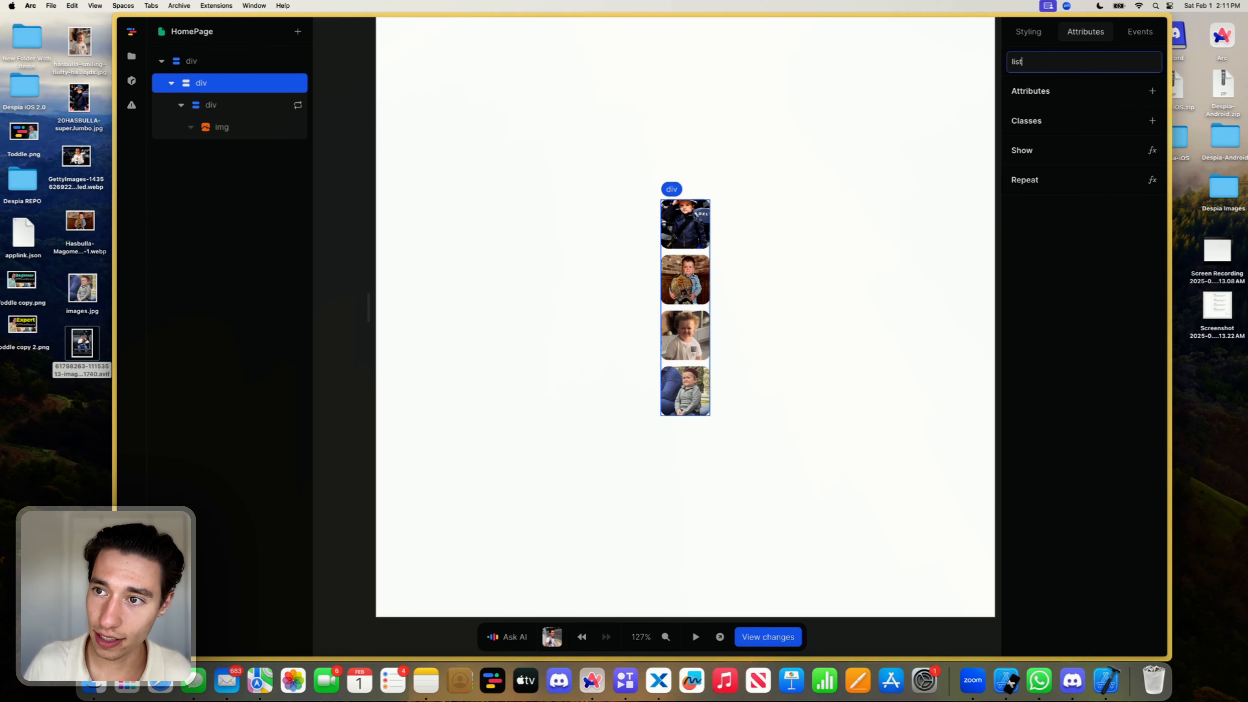
key(Return)
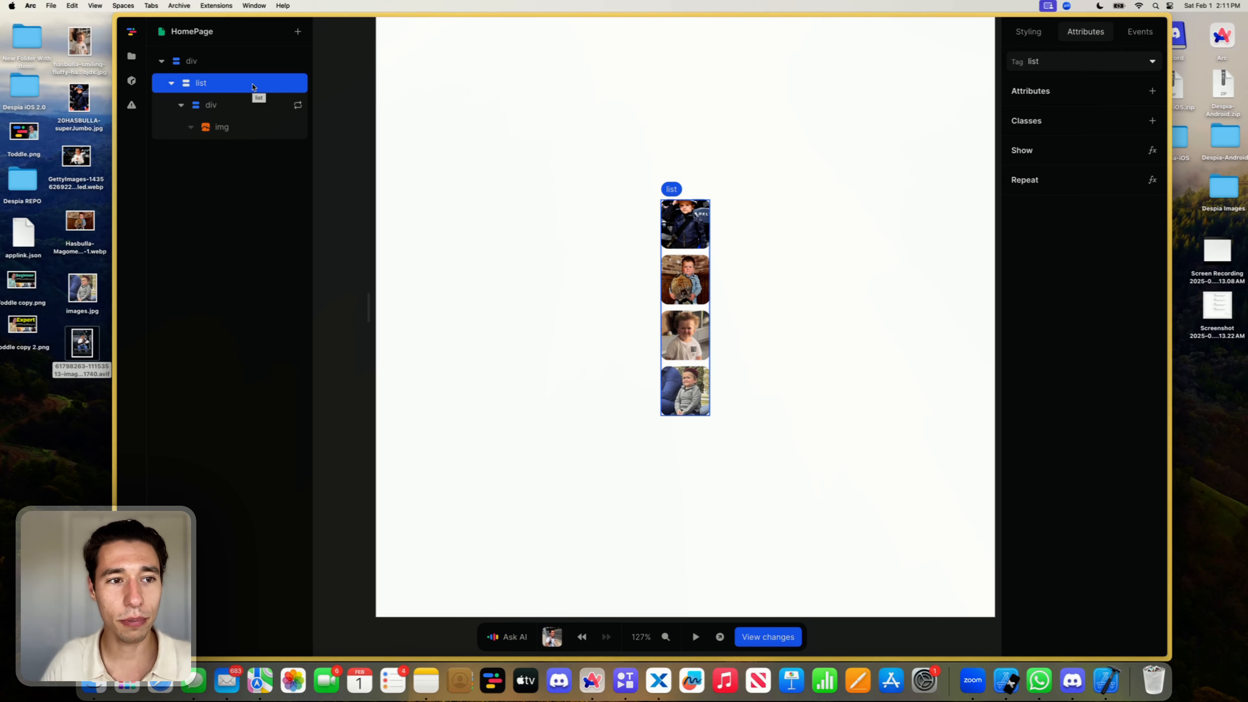
Step: Wrap the list element in a new Div and collapse the list in the element tree
right_click(245, 83)
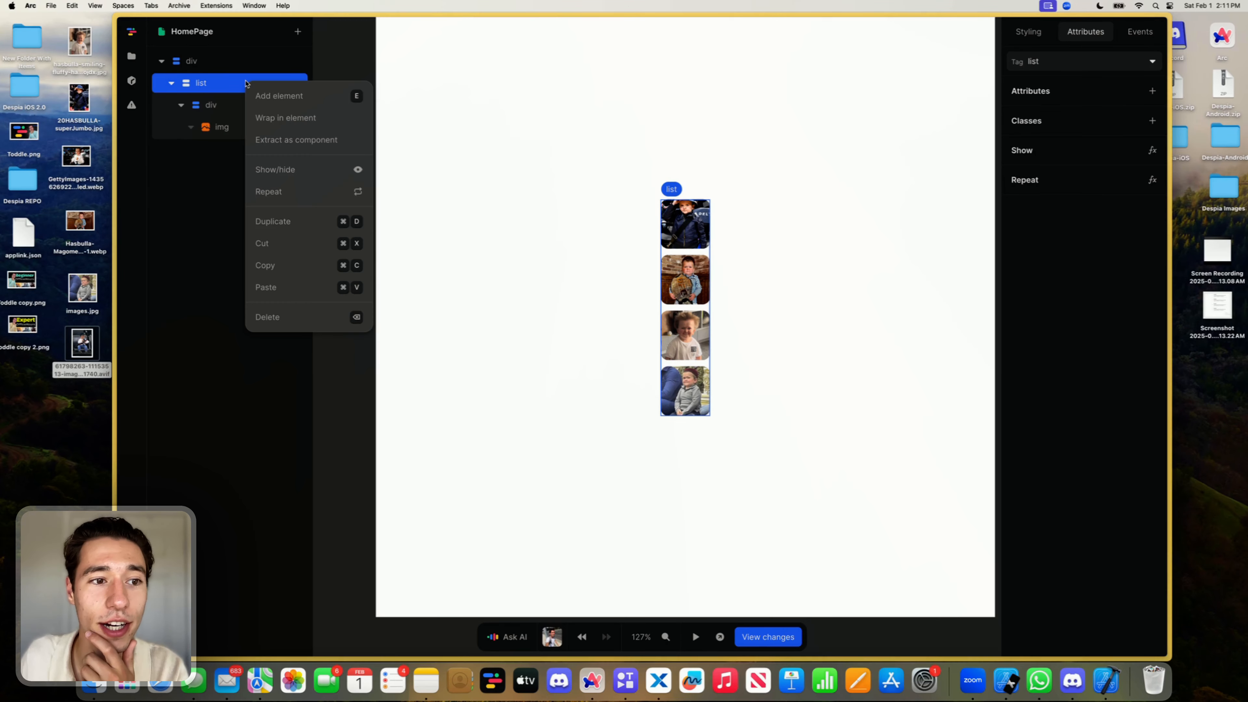
click(281, 119)
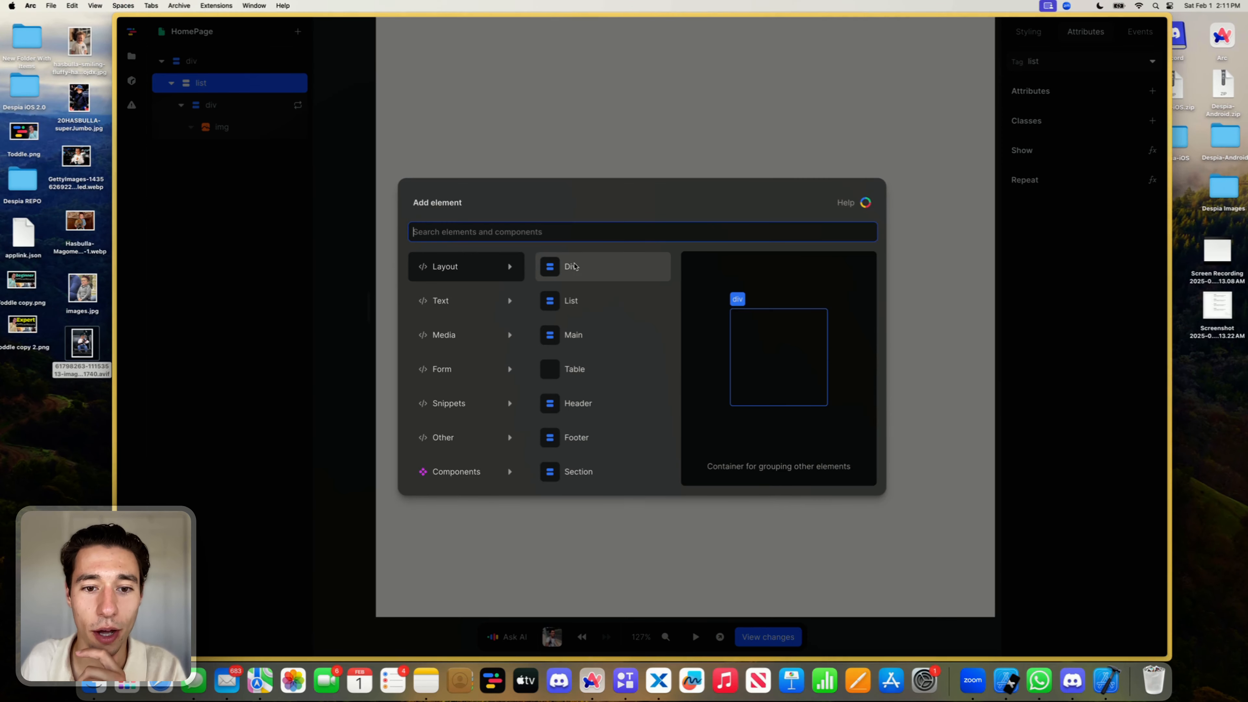
click(582, 260)
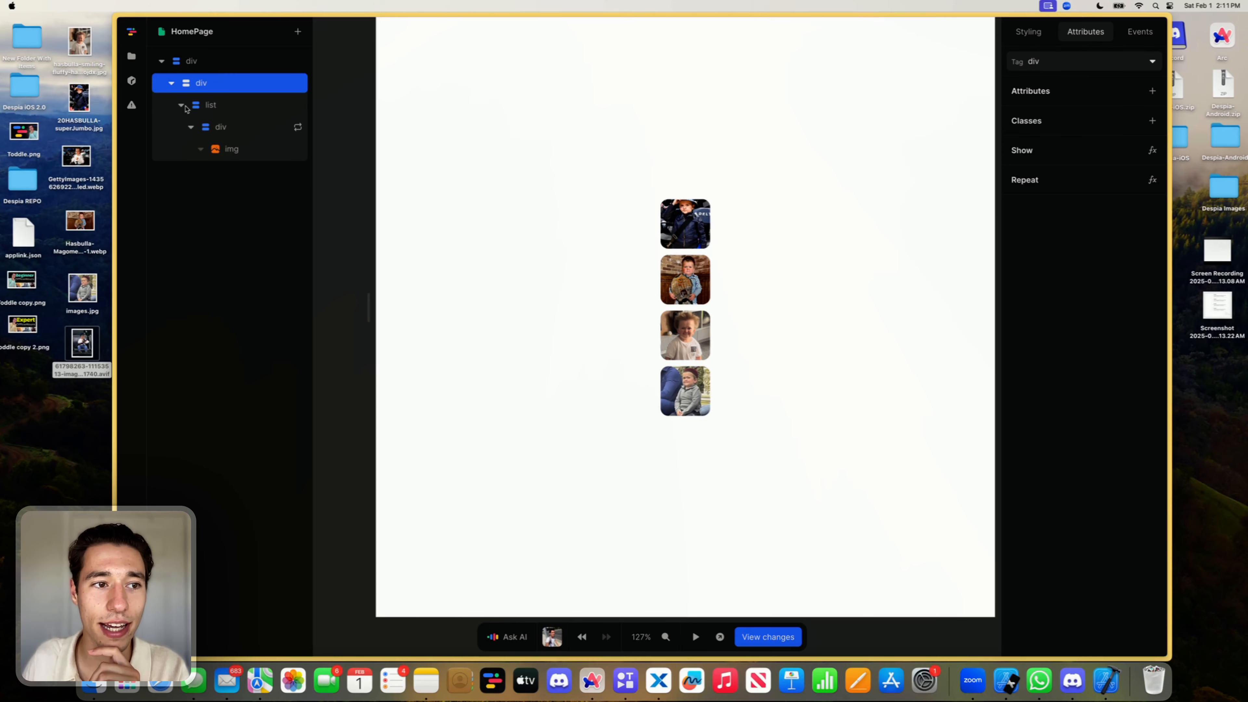
click(182, 105)
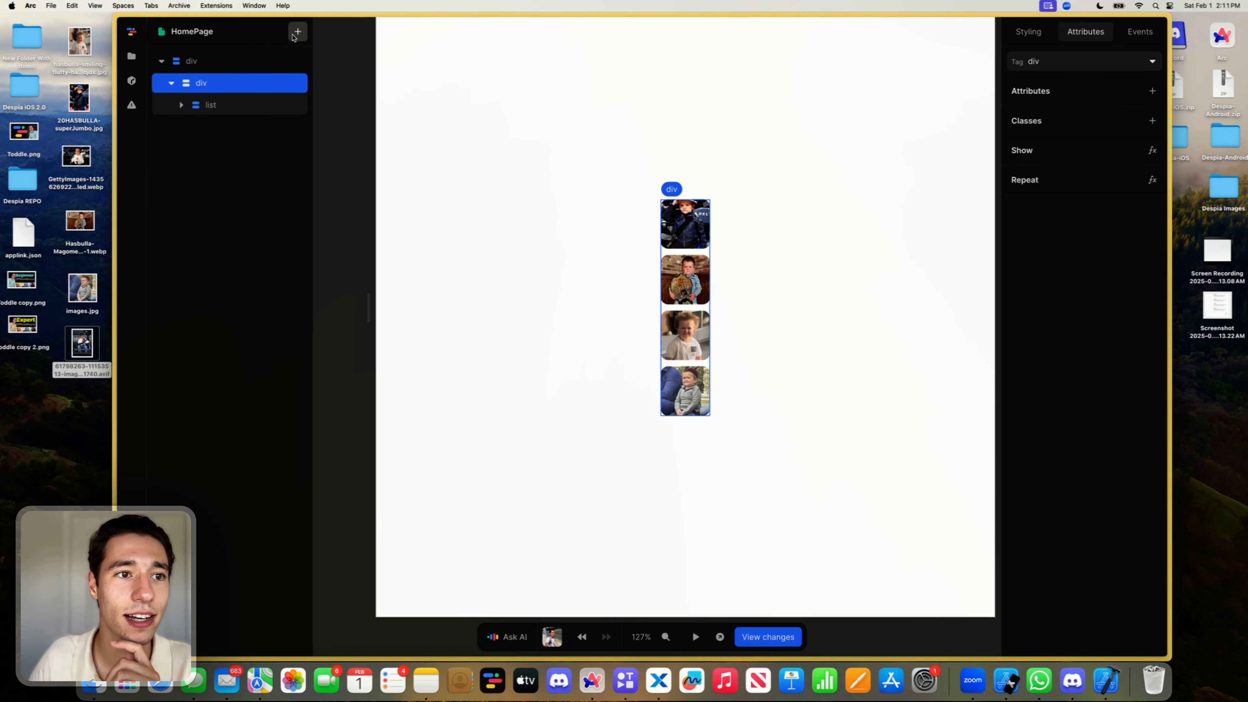
Step: Add an empty Div inside the wrapper div, beside the list element
click(298, 31)
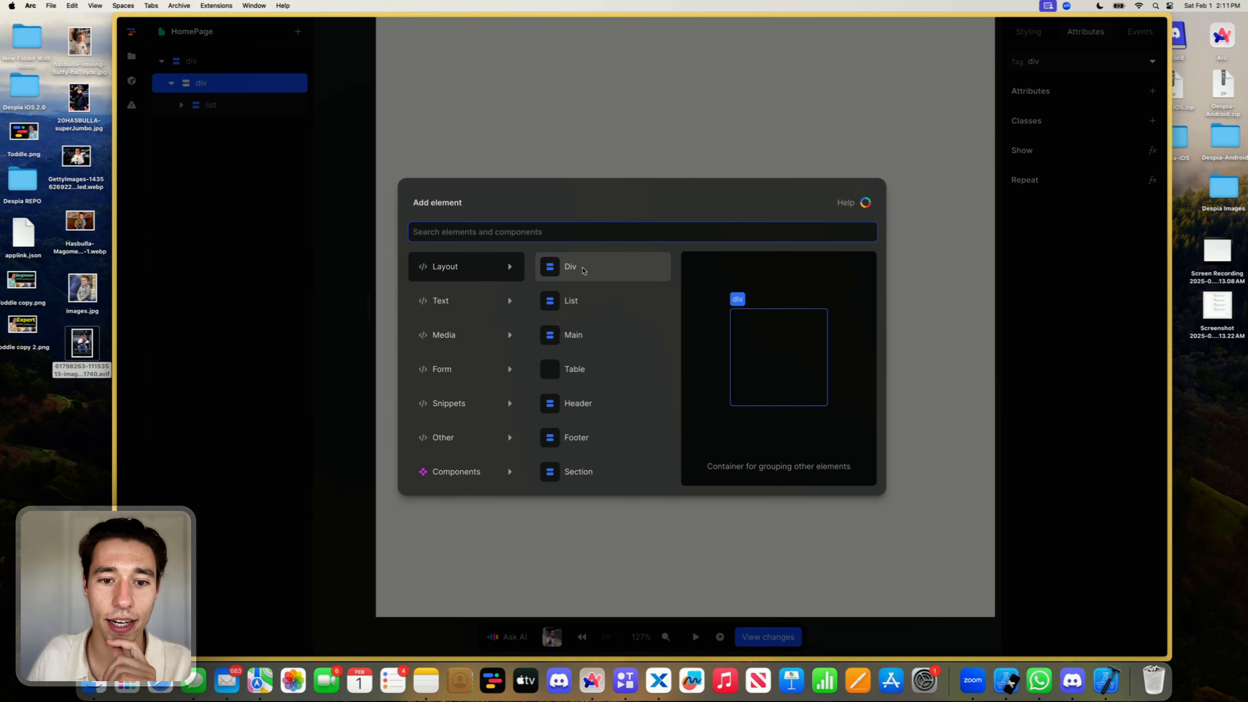
click(584, 268)
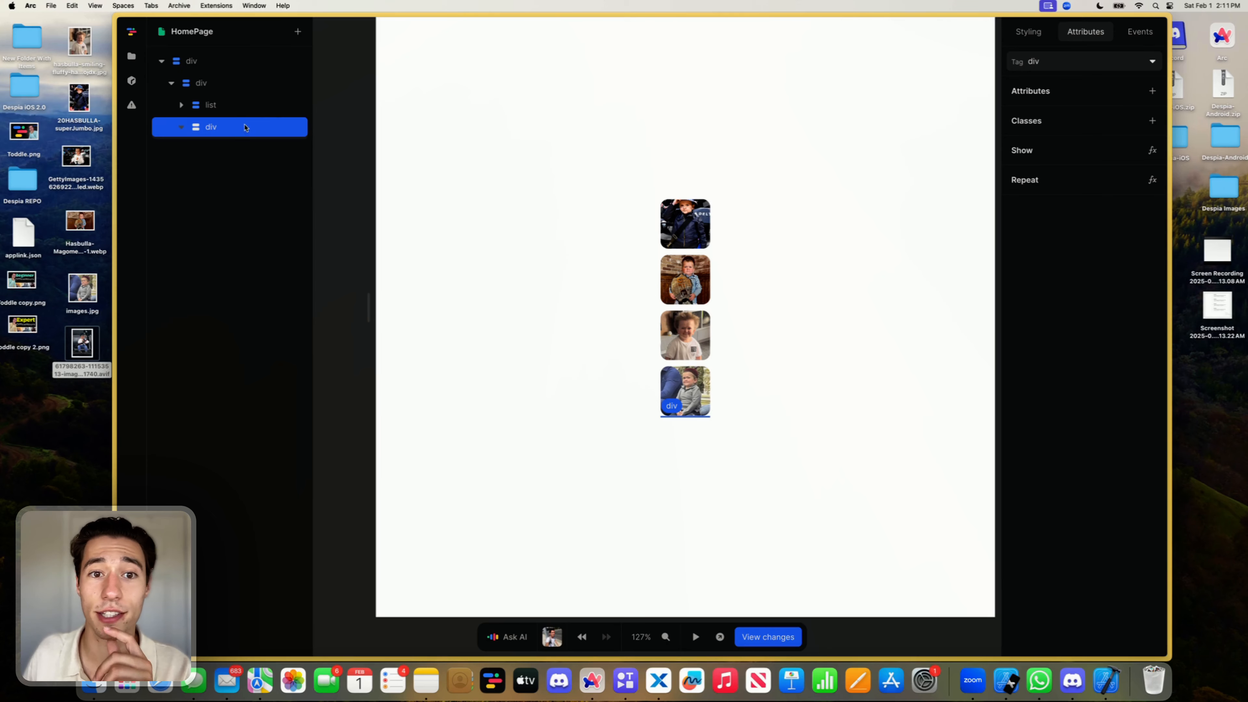
click(234, 112)
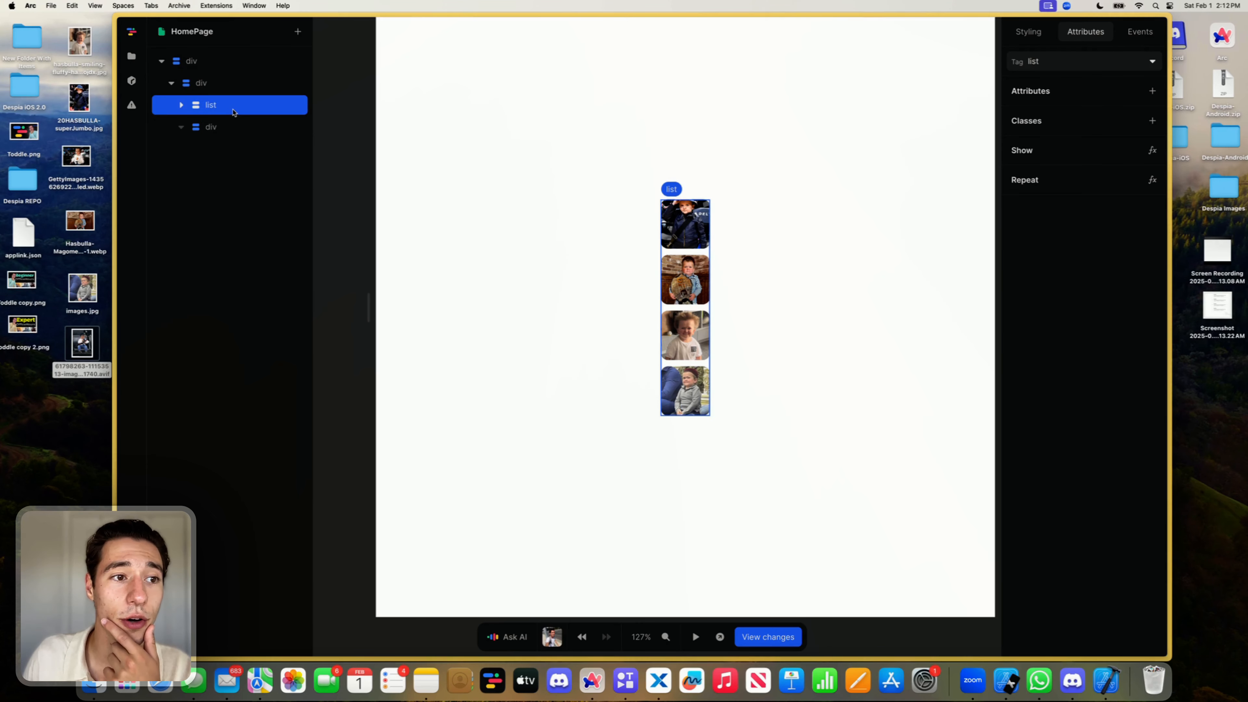
click(210, 129)
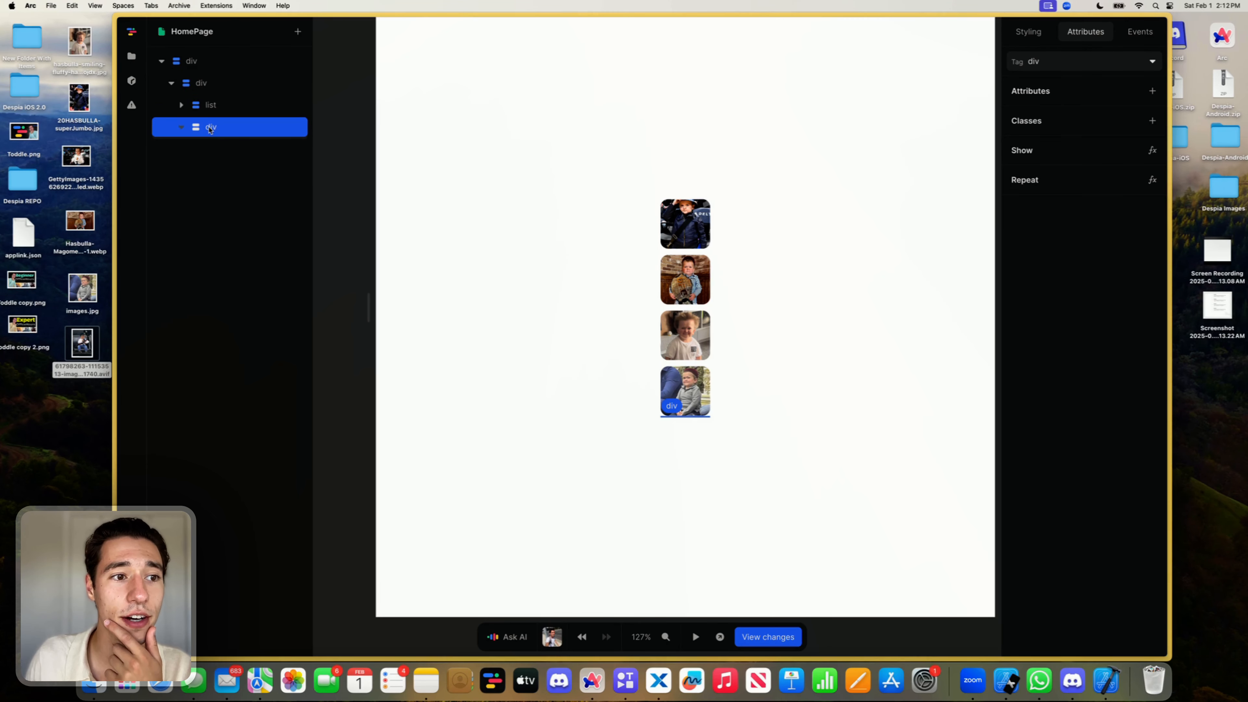
Step: Set the wrapper div's flex direction to horizontal so its children sit in a row
click(204, 83)
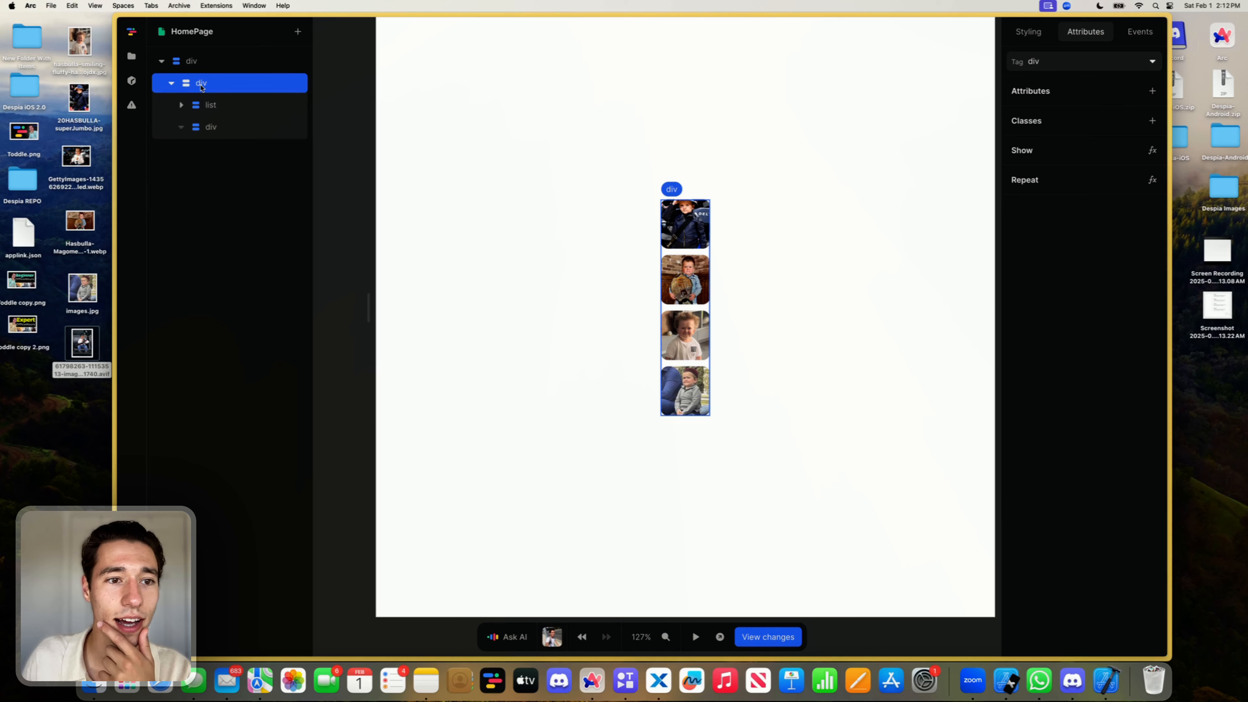
click(1028, 32)
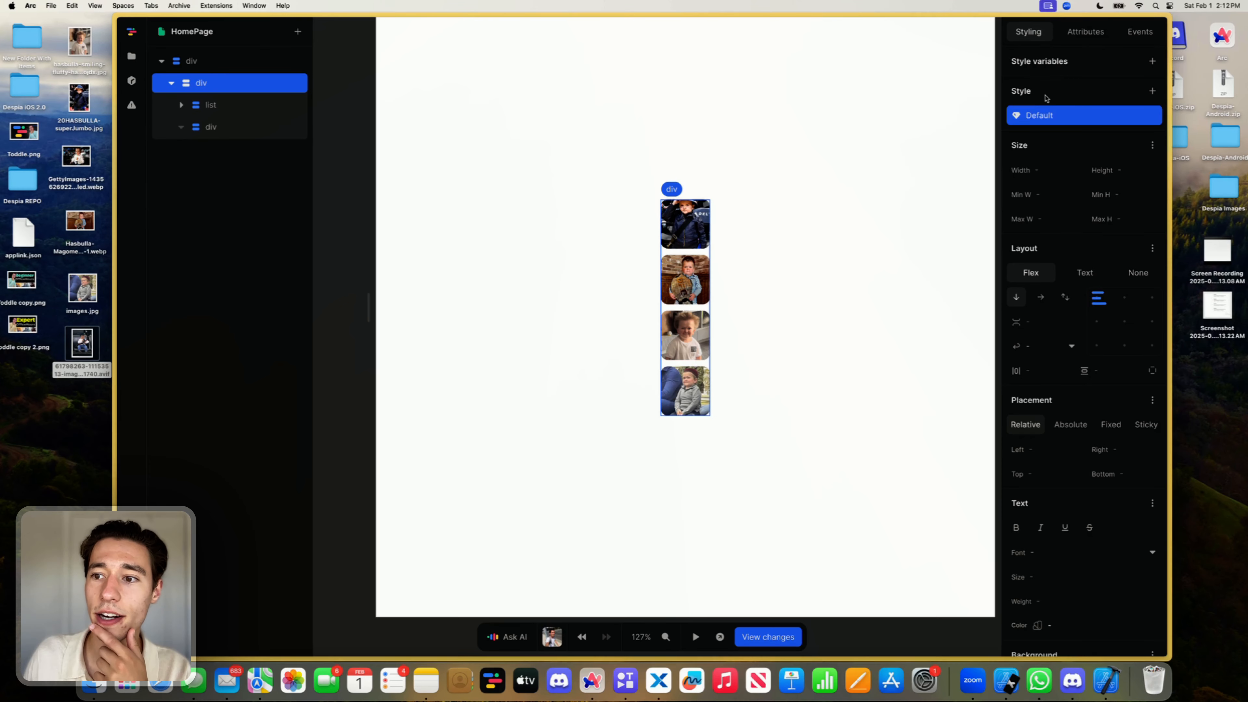
click(1035, 300)
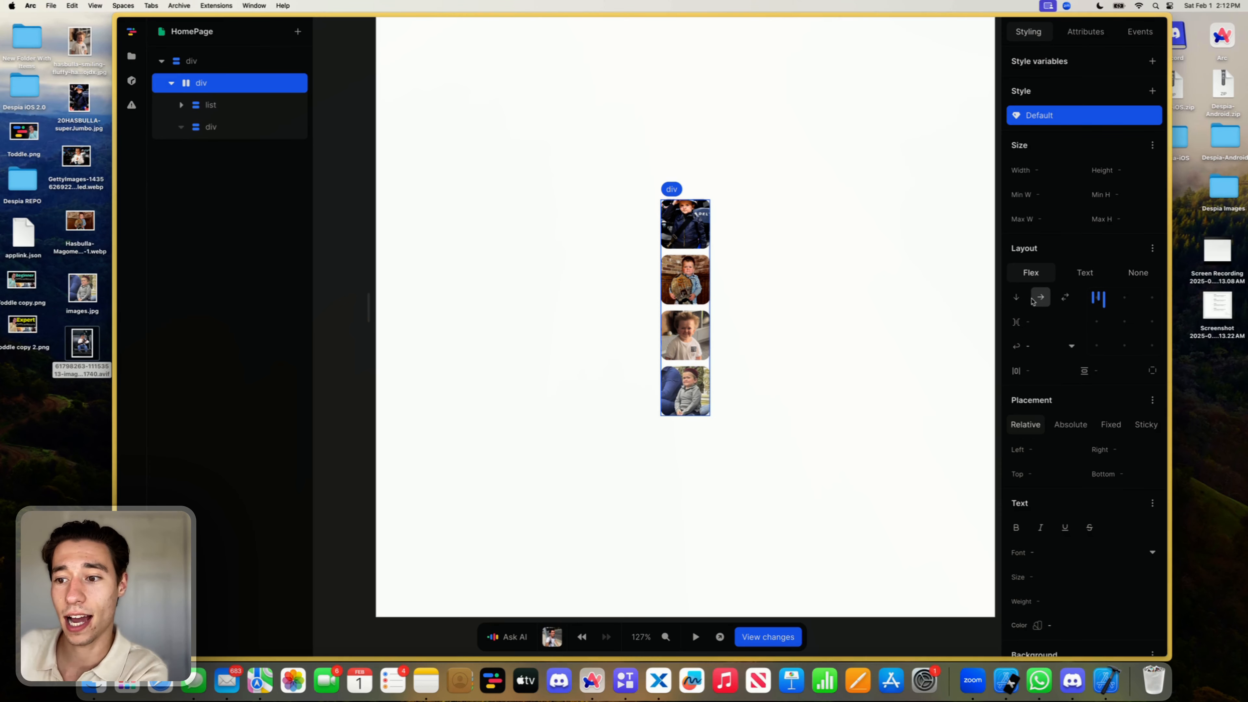
Step: Set the empty div's width to 100% and its maximum width to 45rem
click(212, 128)
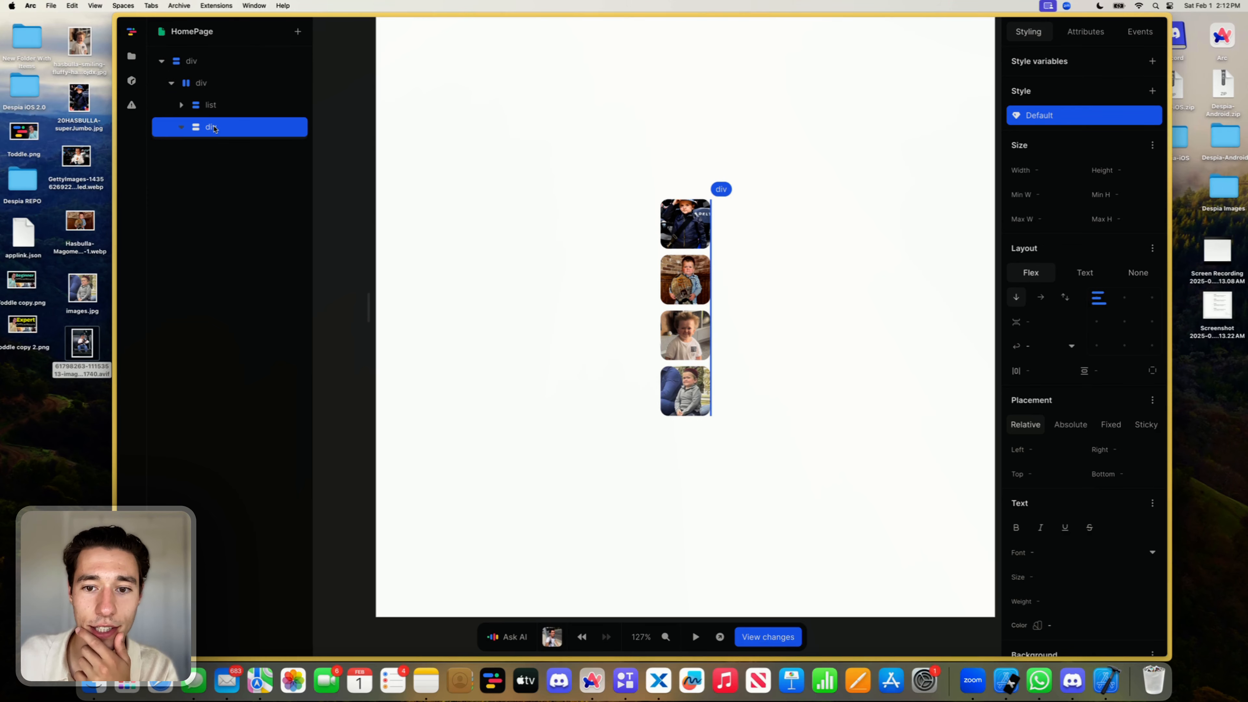
click(1048, 168)
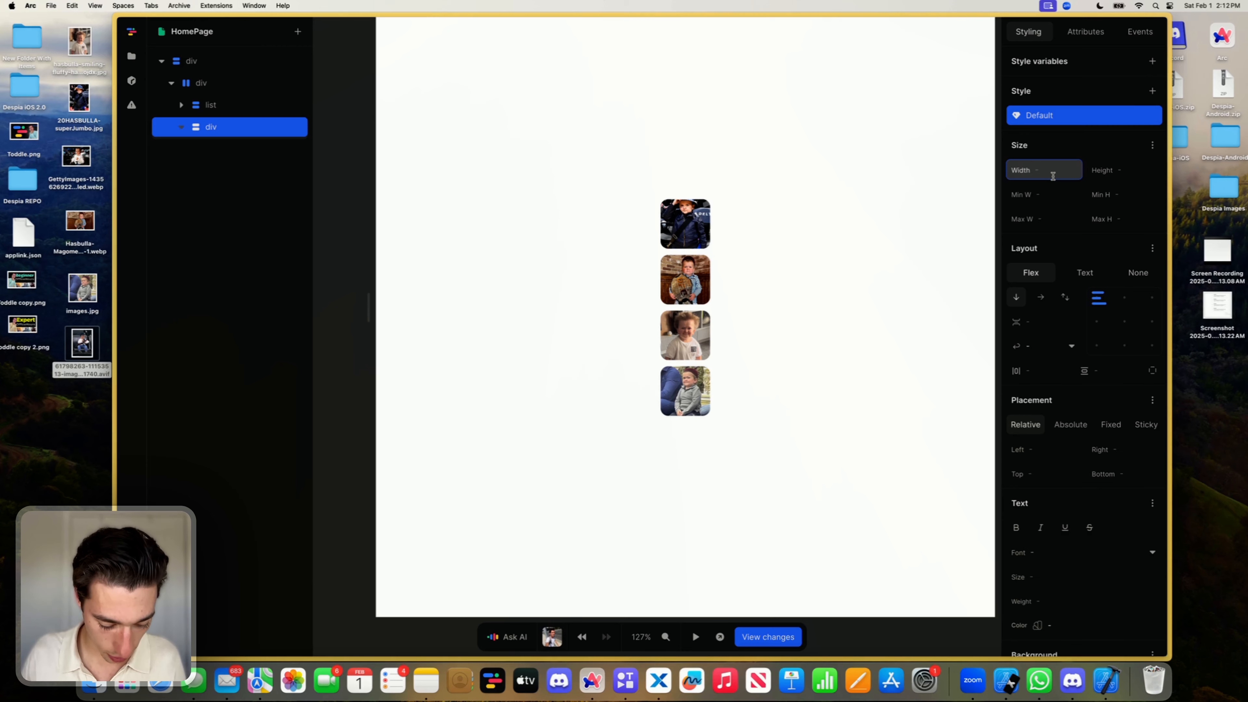
text(100)
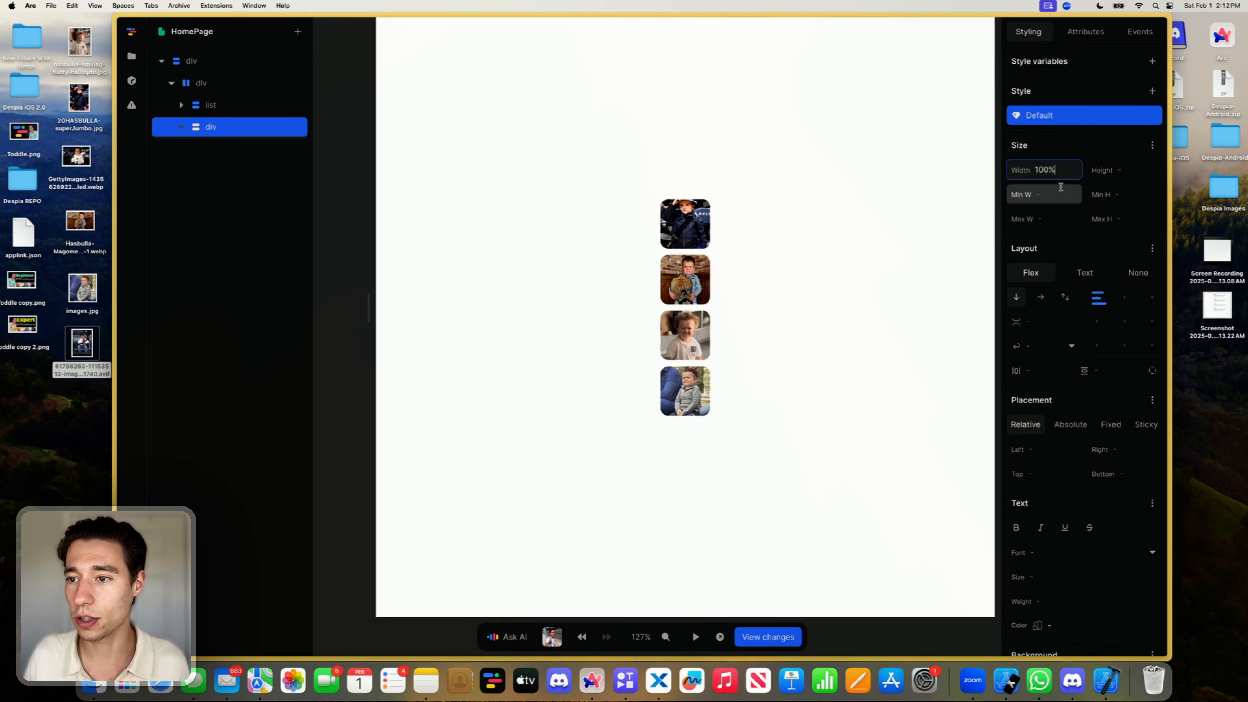
click(1058, 217)
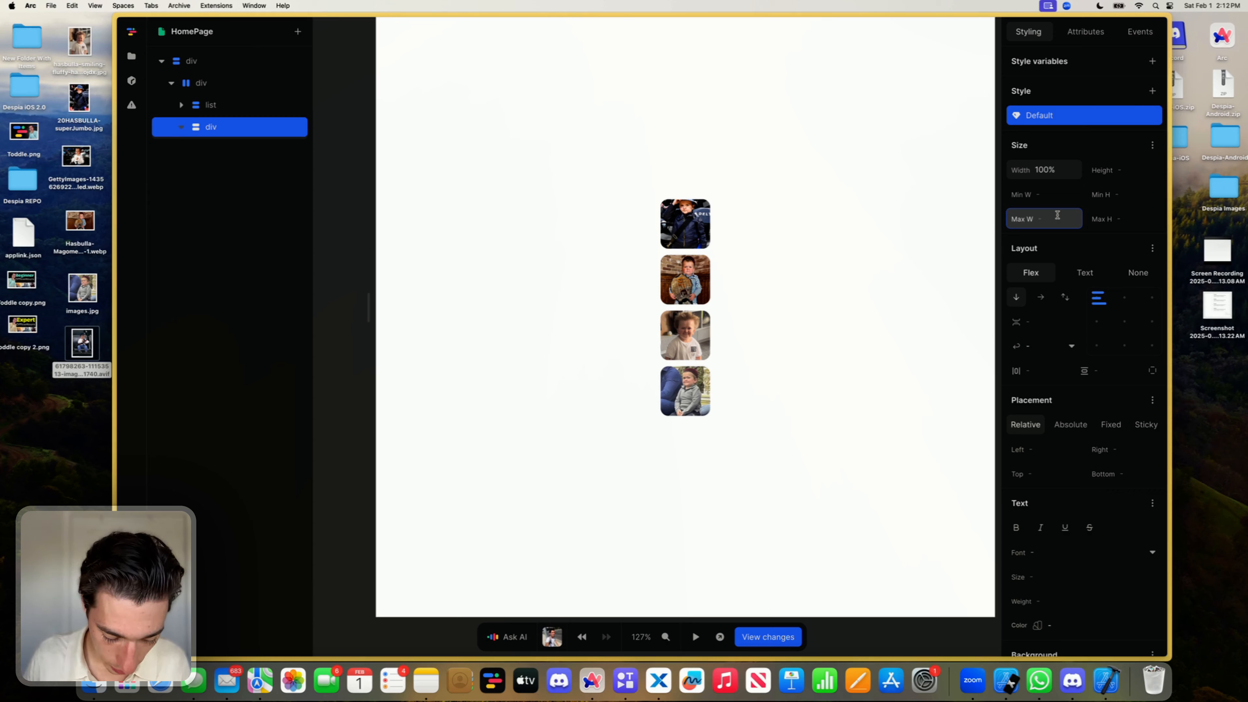
text(25rem)
key(Return)
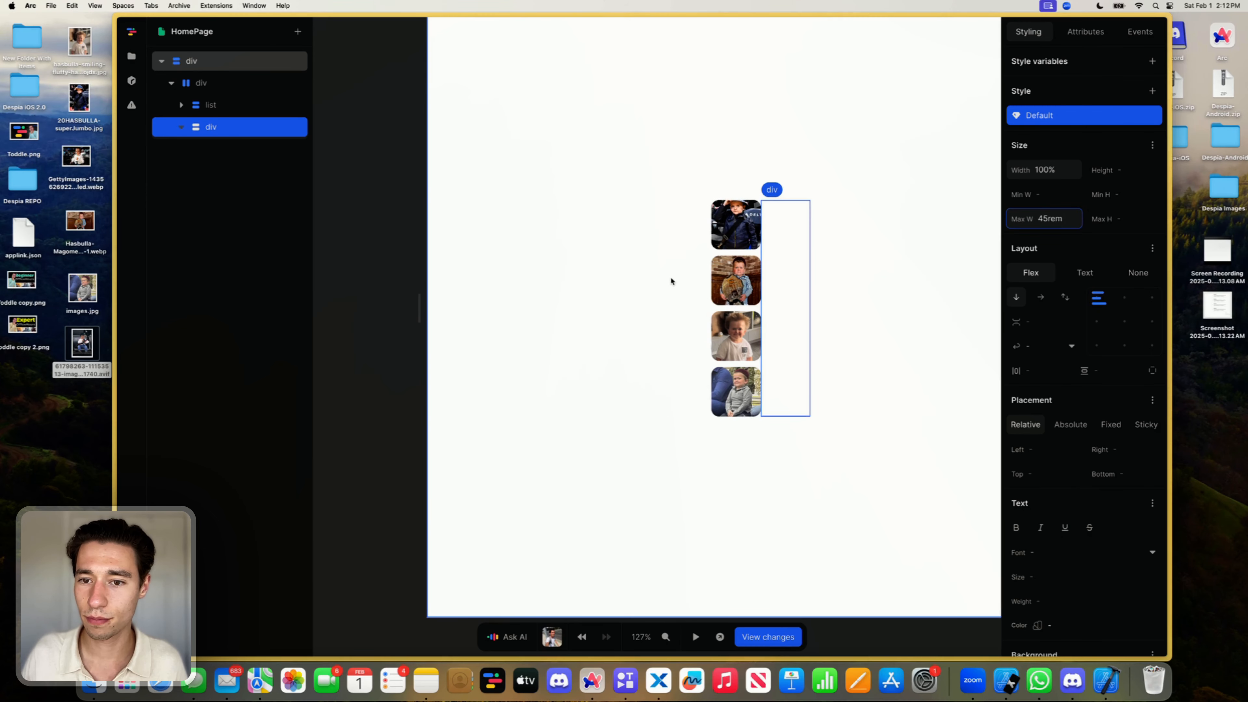
Step: Set the width of the wrapper div around the list and empty div to 100%
click(223, 82)
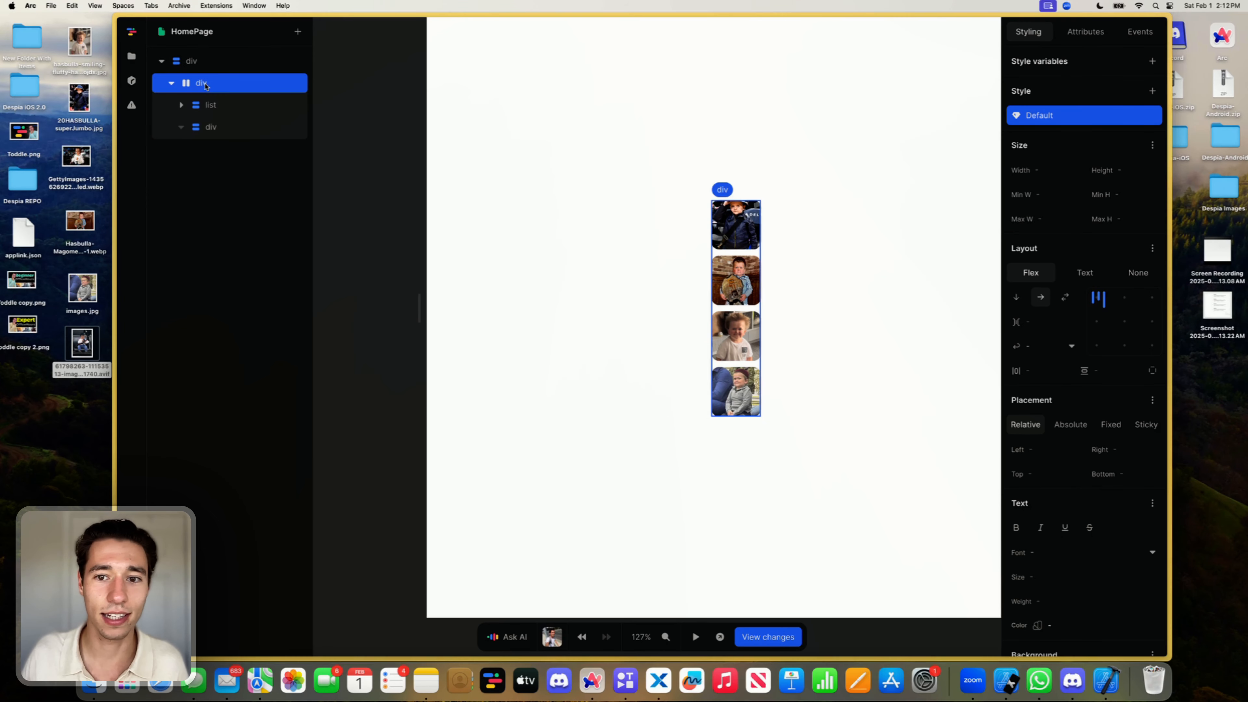
click(1055, 172)
text(100%)
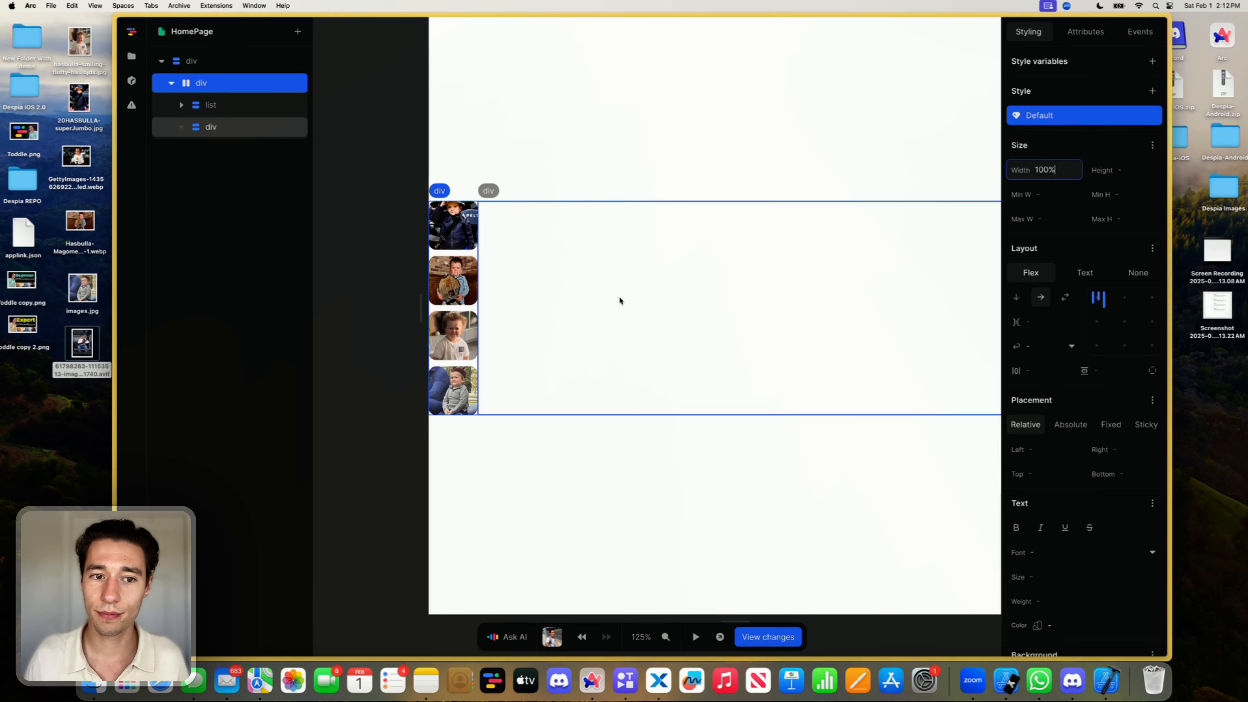
scroll(619, 301, down, 3)
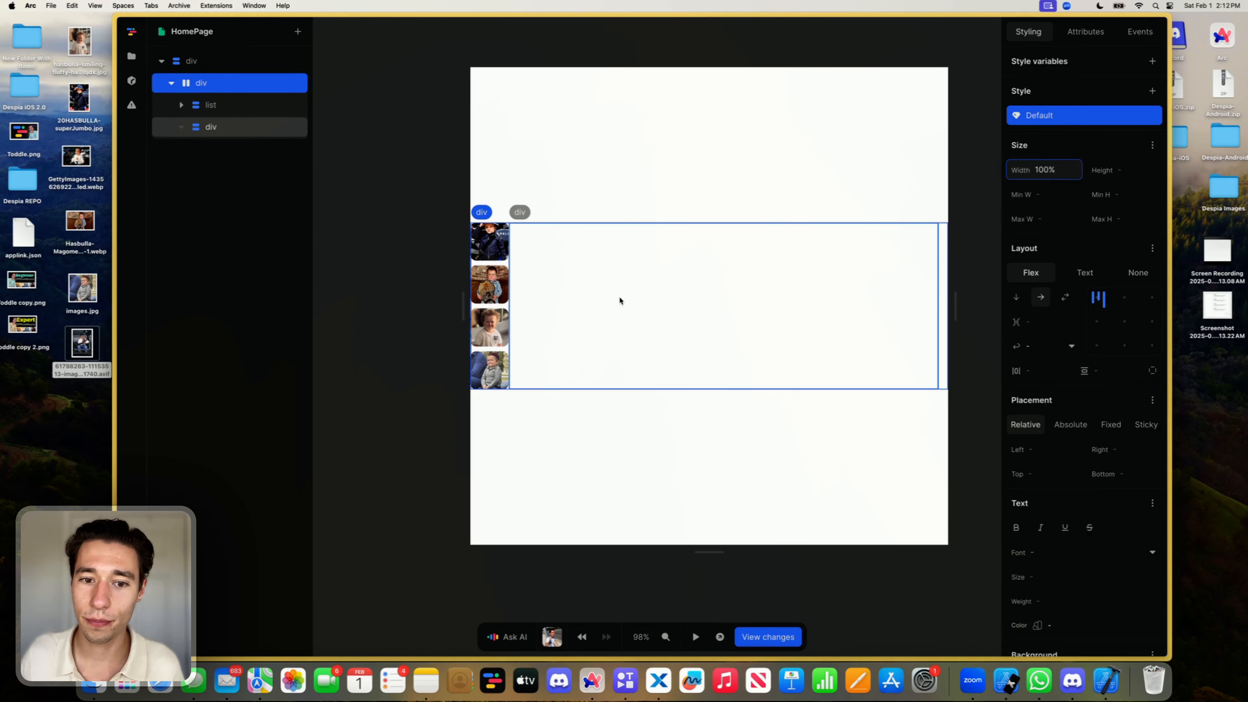
click(216, 127)
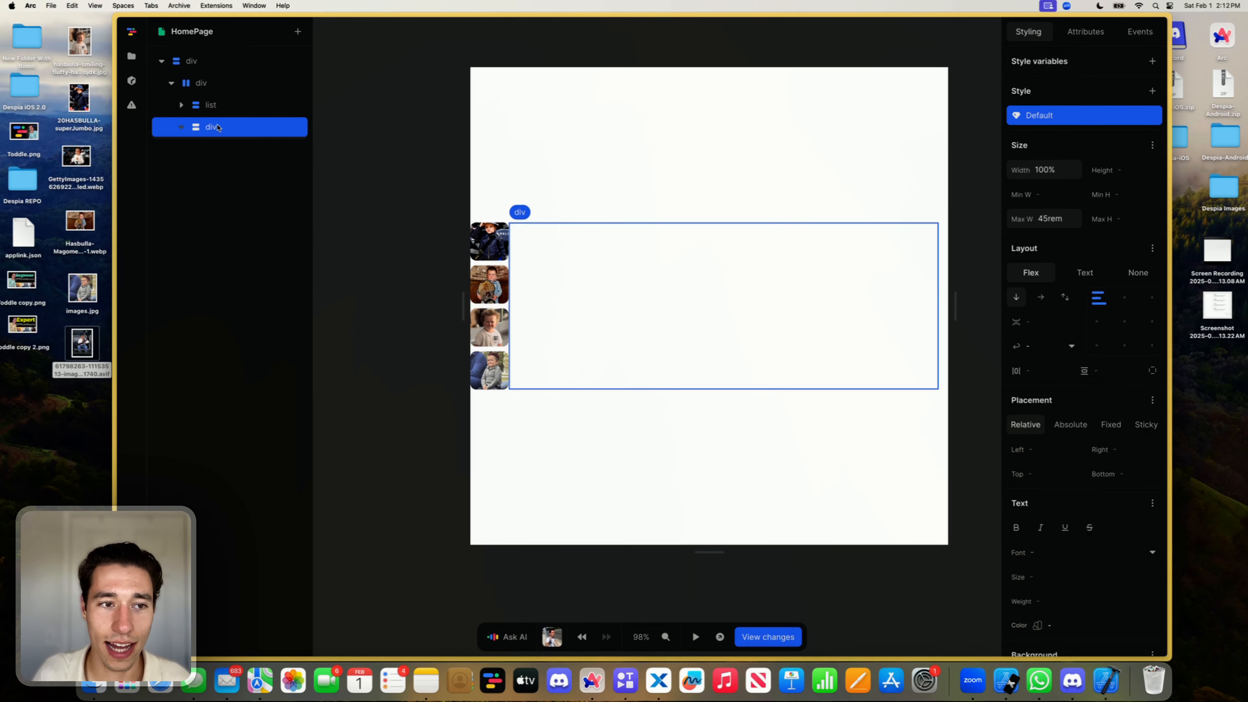
Step: Set the root div's horizontal padding to 1.5rem and its vertical padding to 1rem
click(236, 61)
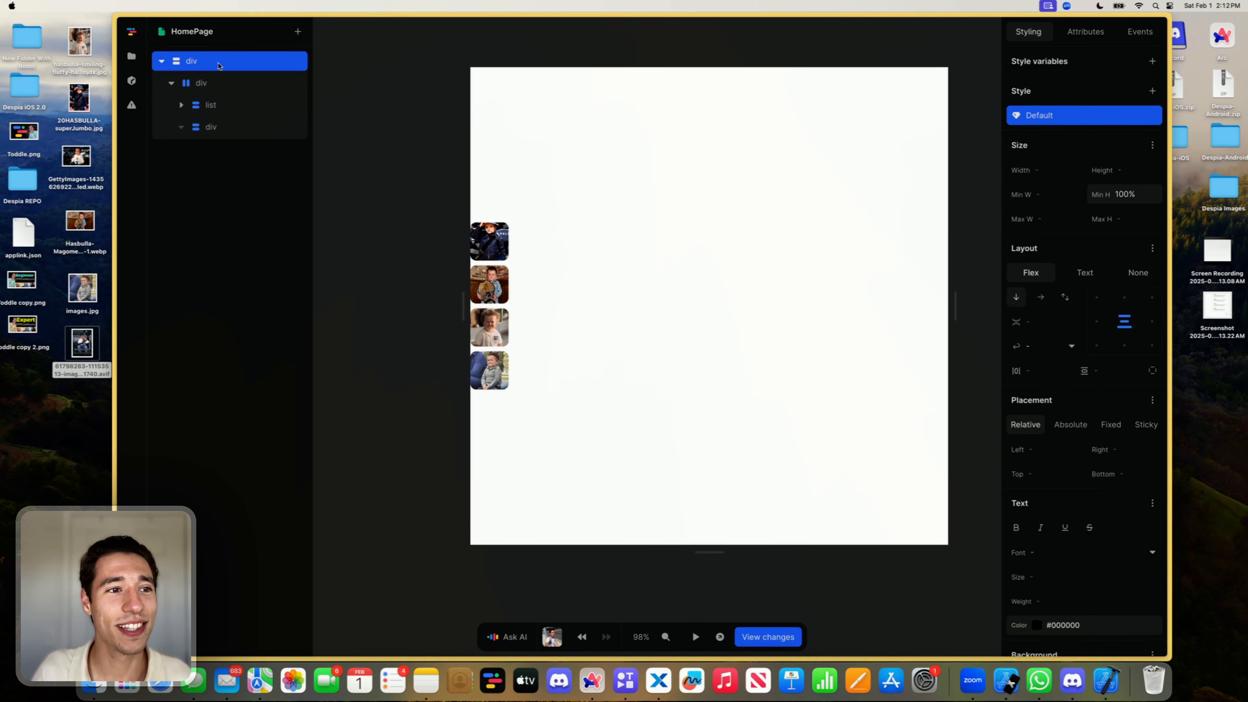
click(1042, 369)
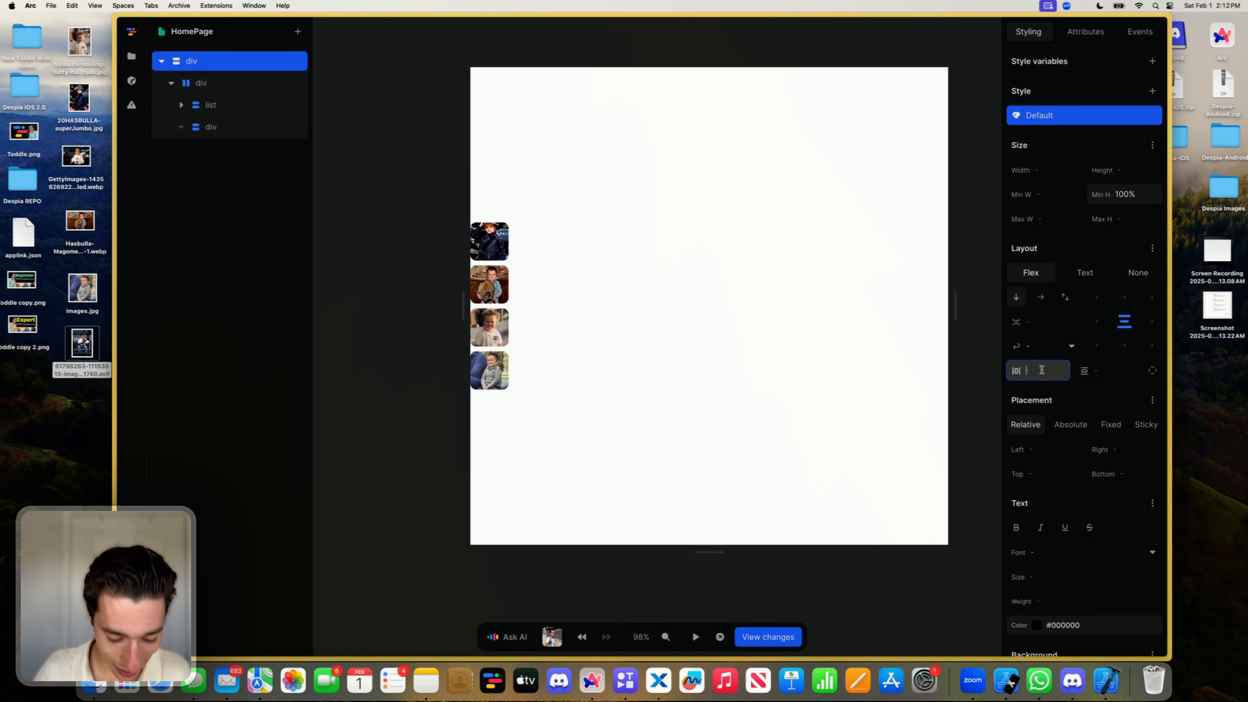
text(1.5rem)
key(Return)
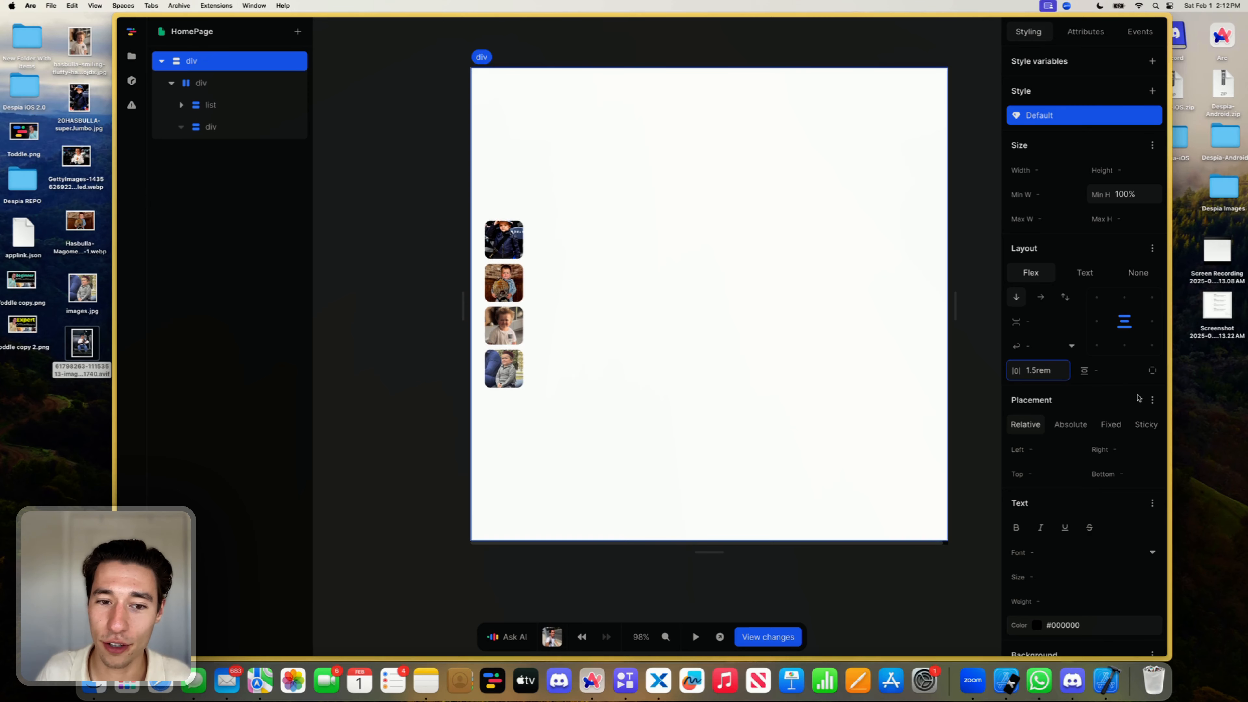
click(1106, 370)
text(1rem)
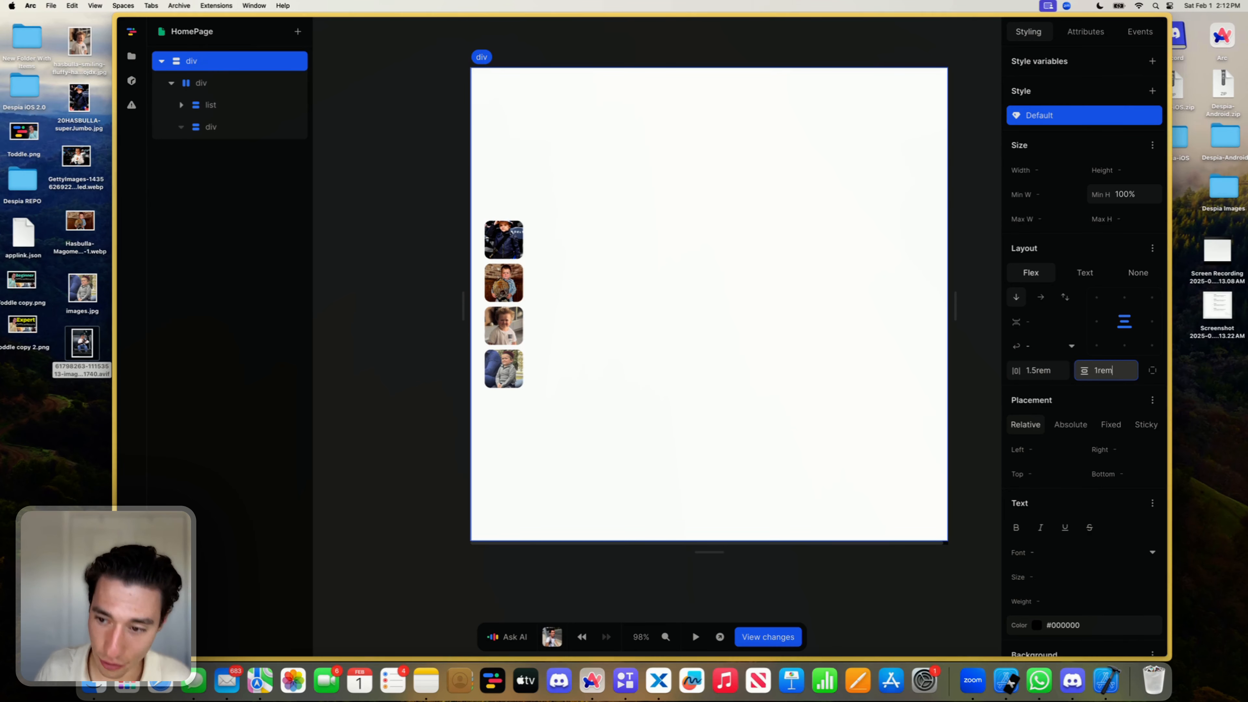
Step: Set the flex value of the empty div beside the thumbnail list to 1
key(Return)
click(623, 295)
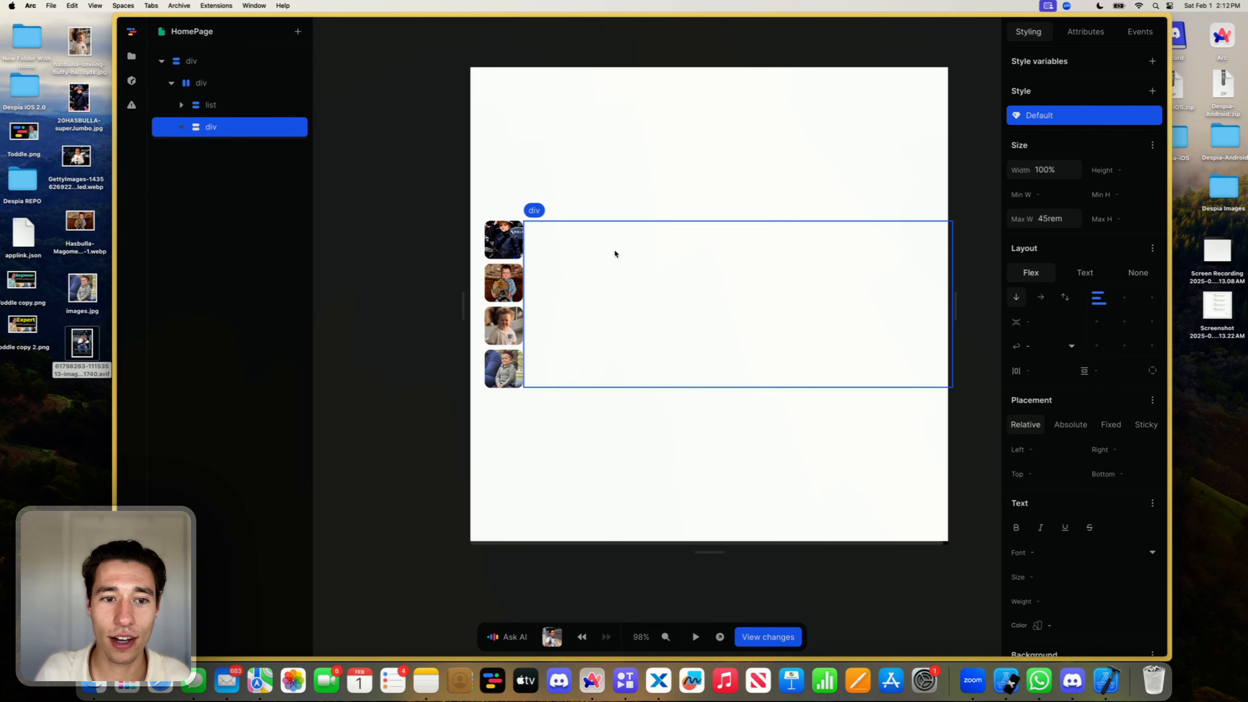
click(222, 82)
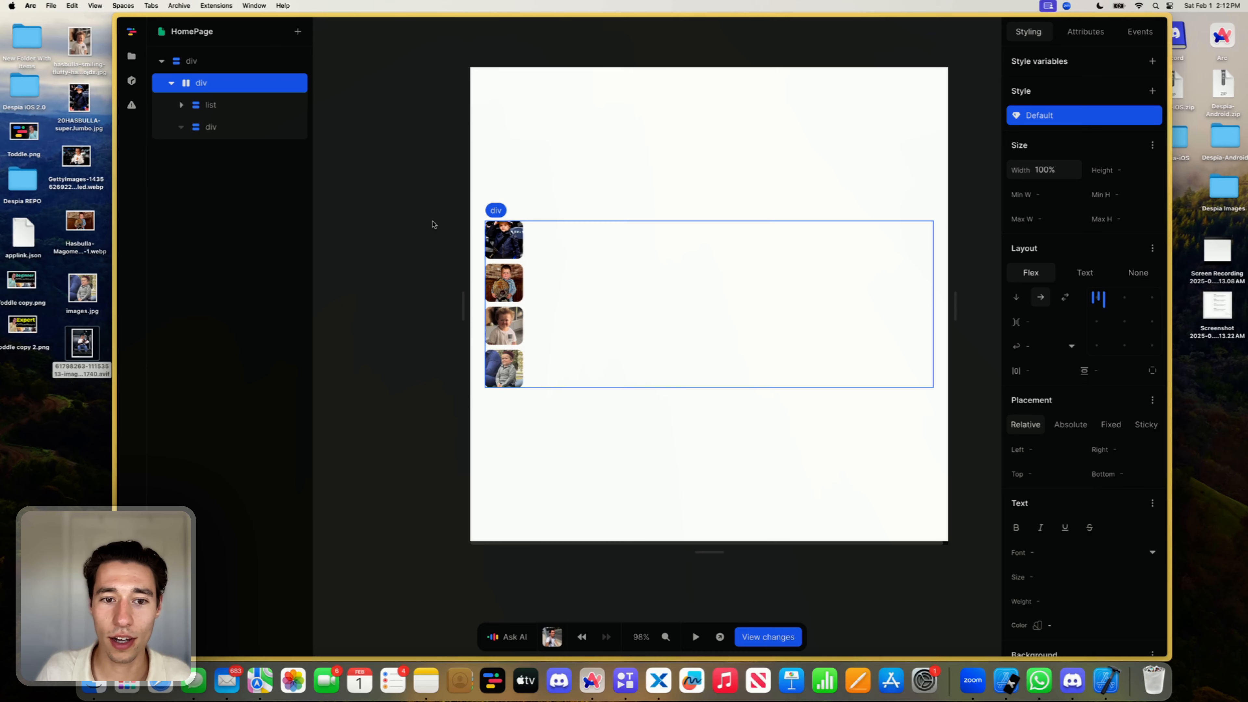
click(220, 105)
click(228, 127)
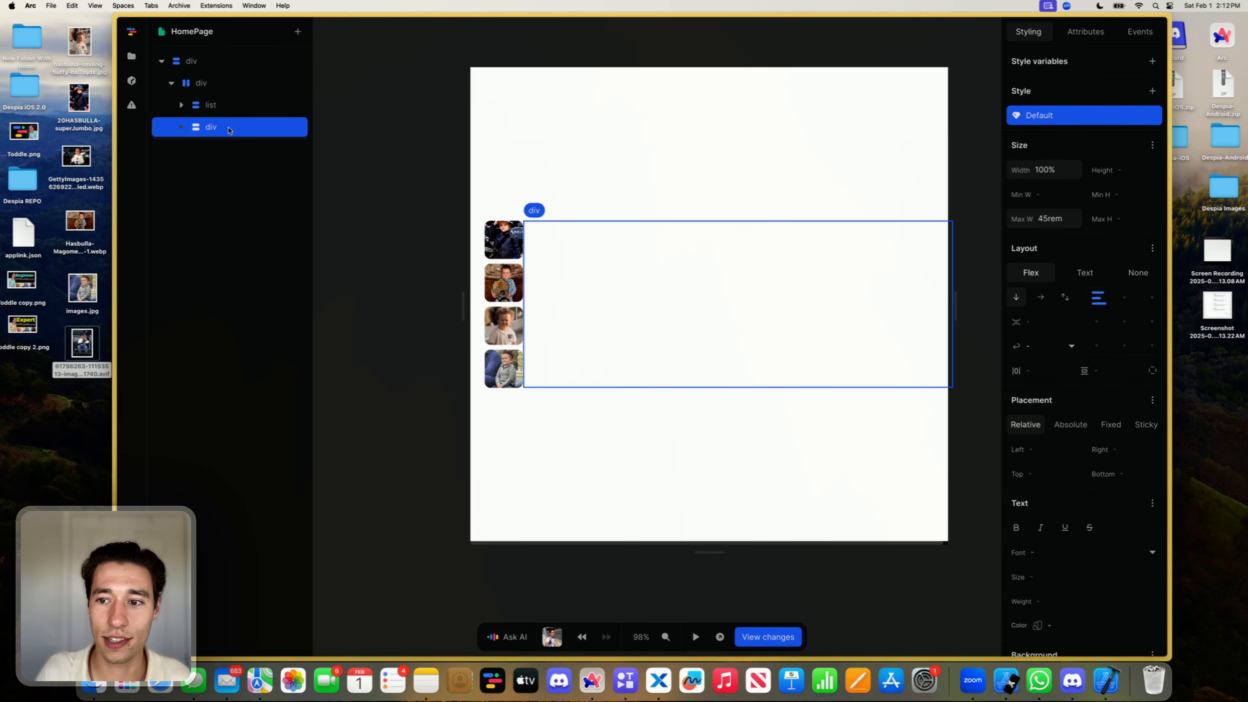
click(1152, 145)
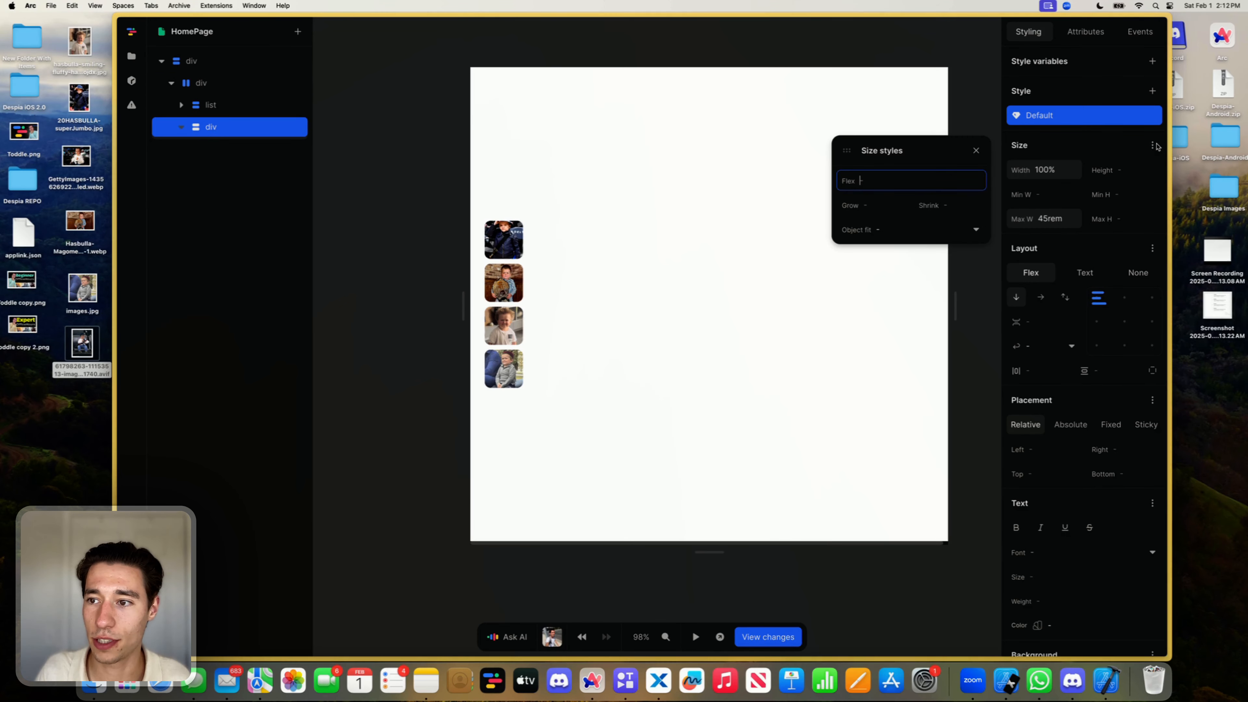
click(887, 177)
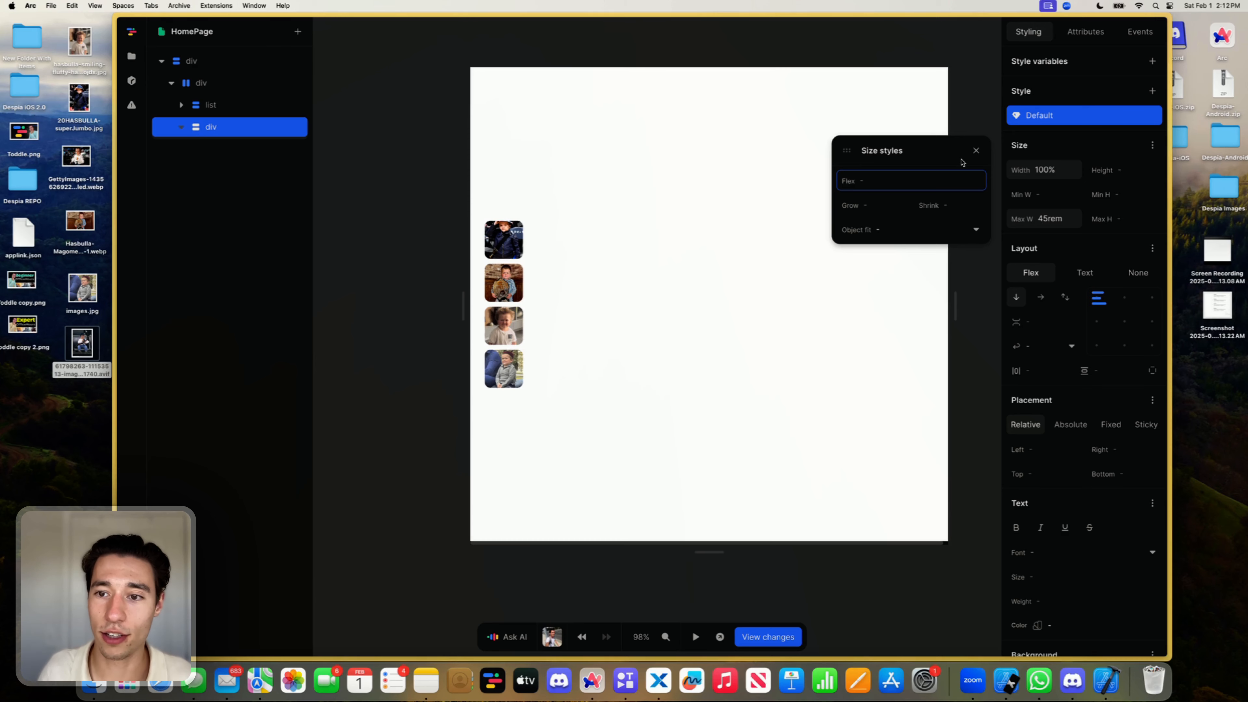
text(1)
key(Return)
click(975, 150)
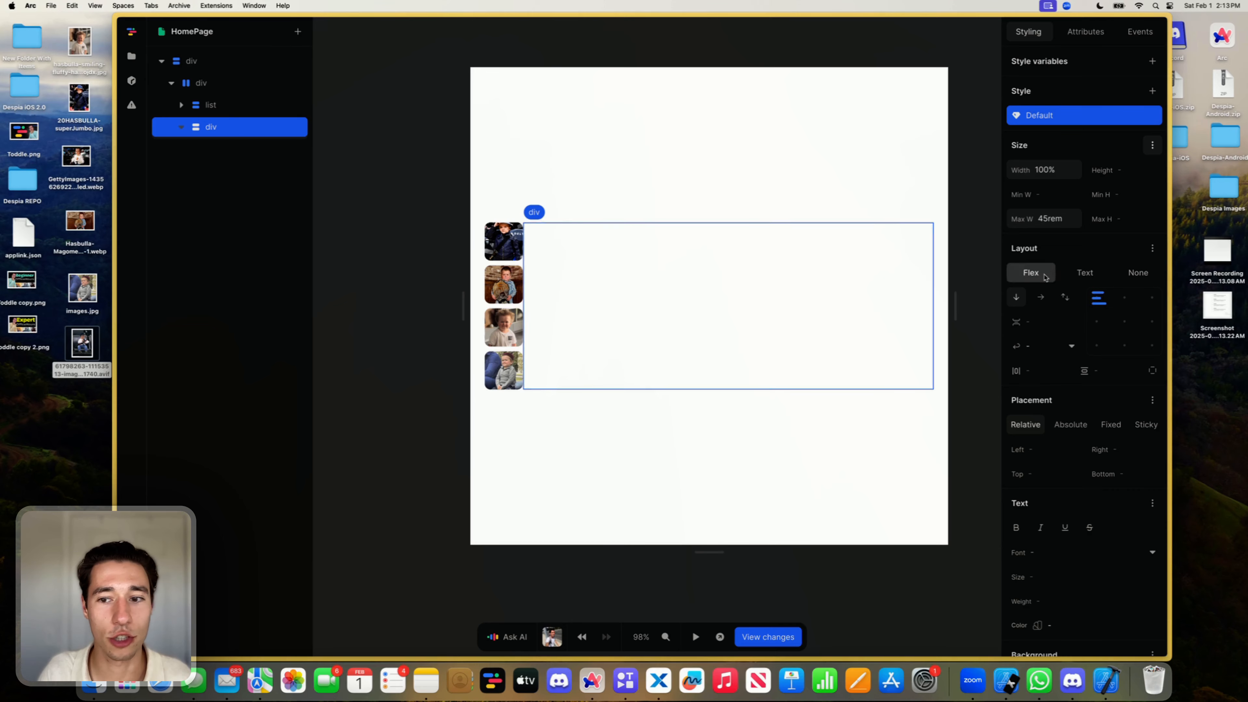
Step: Add the custom CSS declaration aspect-ratio: 1/1 to the empty div
scroll(1138, 526, down, 6)
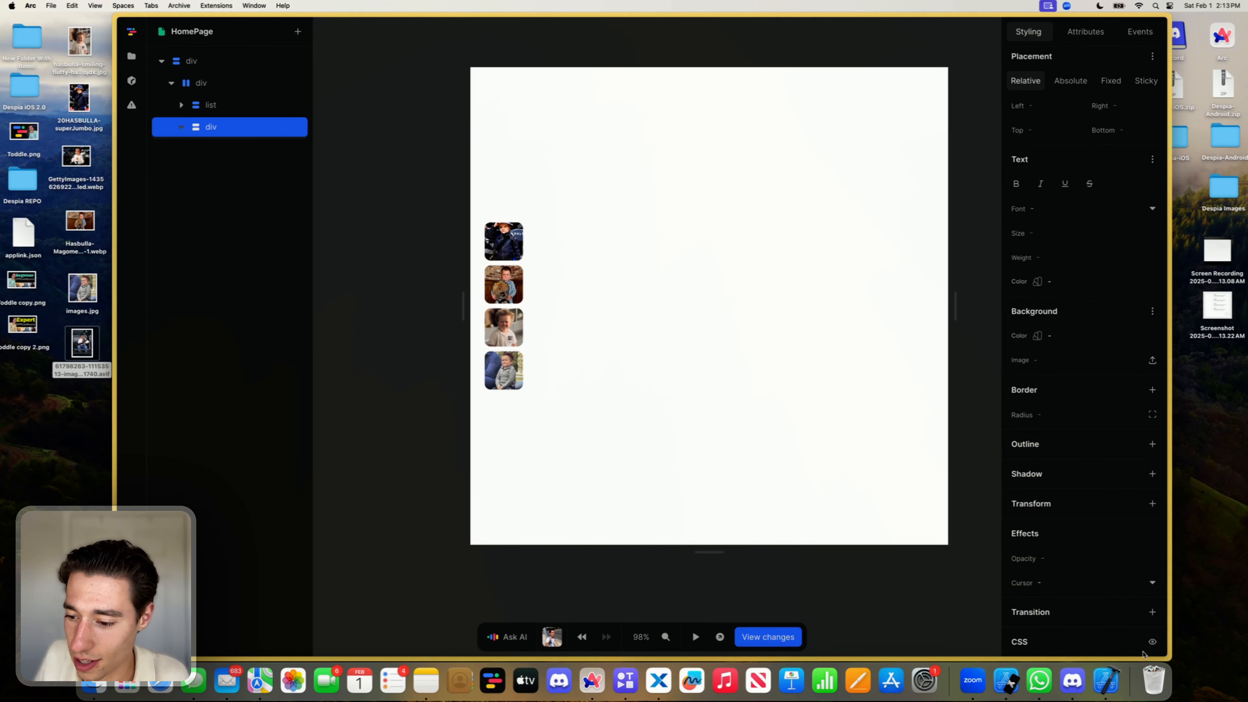
click(1153, 642)
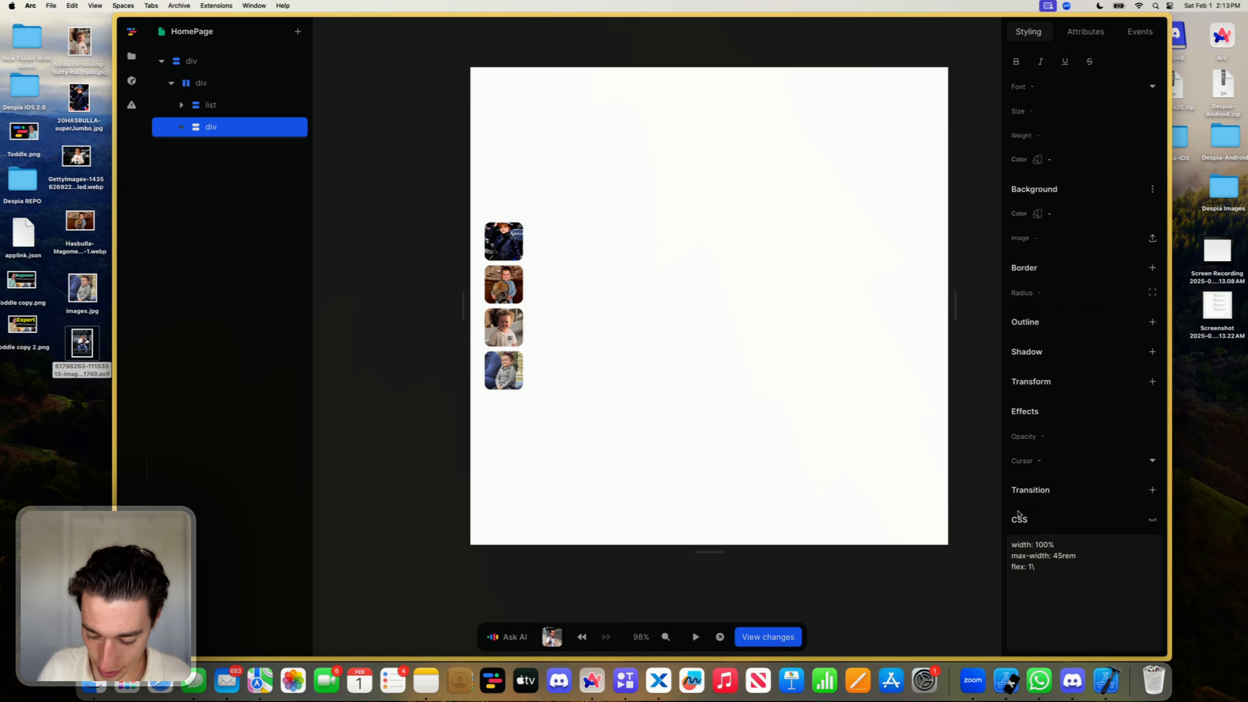
key(Return)
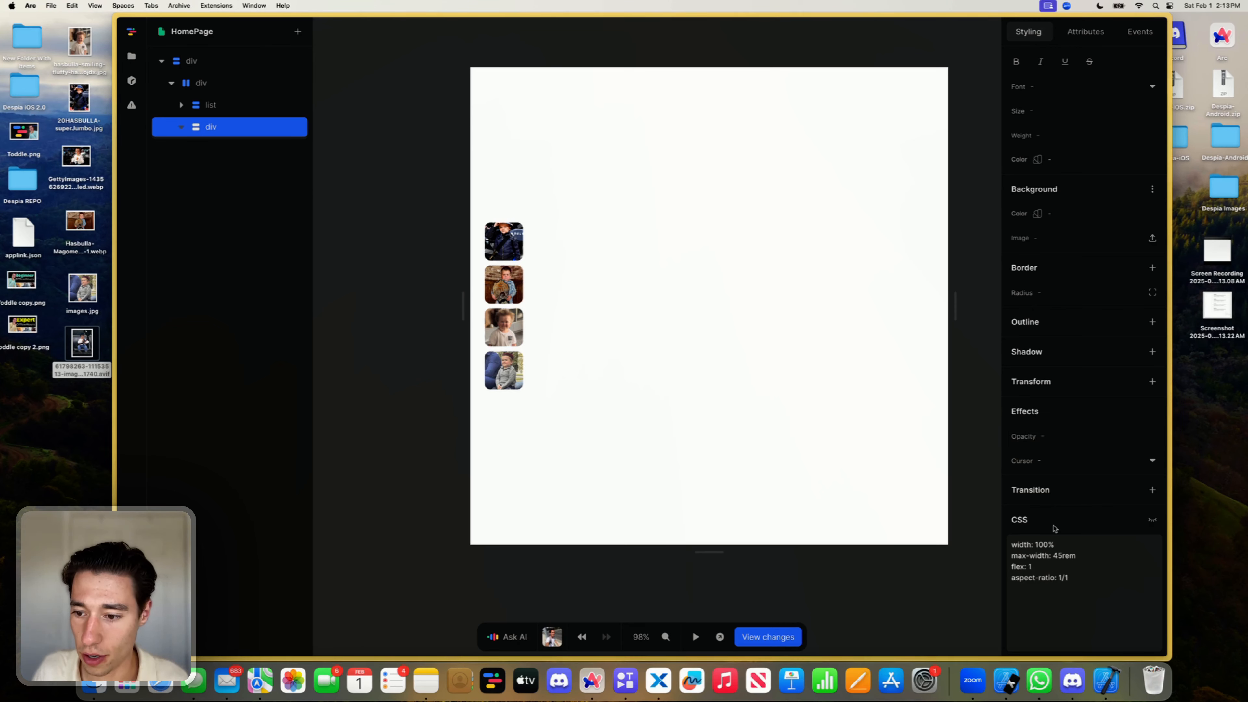
triple_click(1055, 541)
click(698, 328)
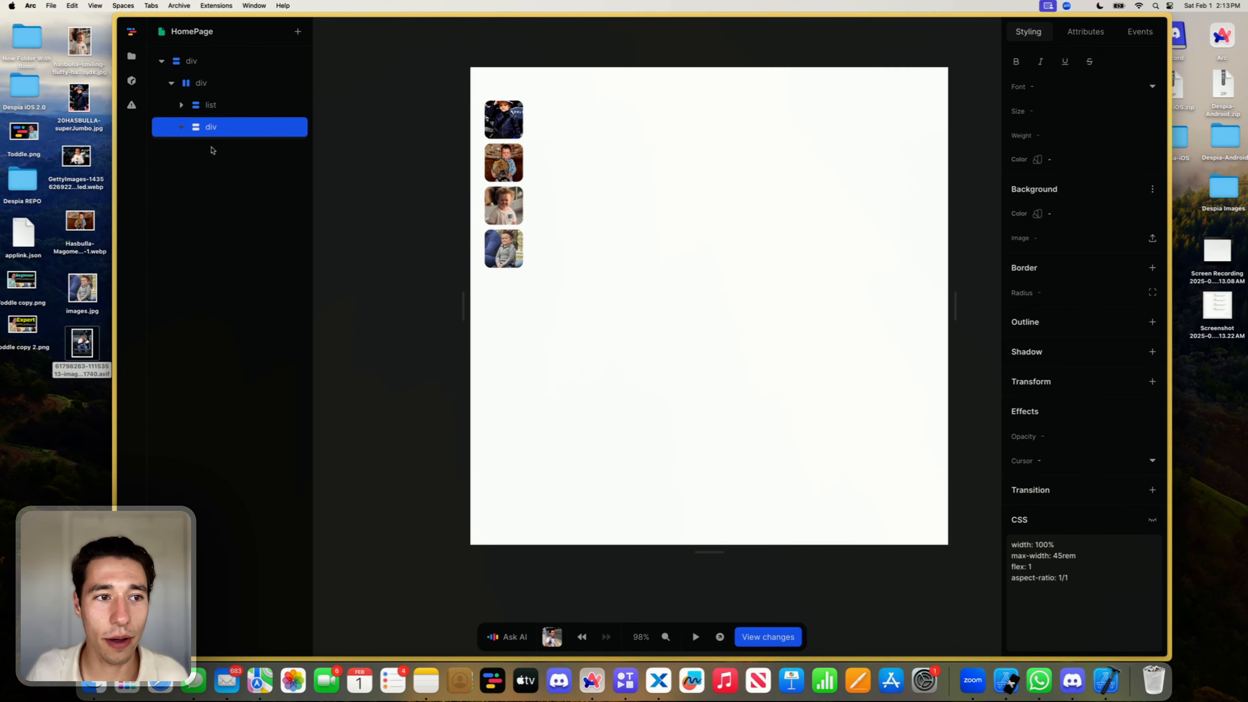
Step: Try maximum heights of 35rem and 20rem on the empty div
scroll(1057, 152, up, 10)
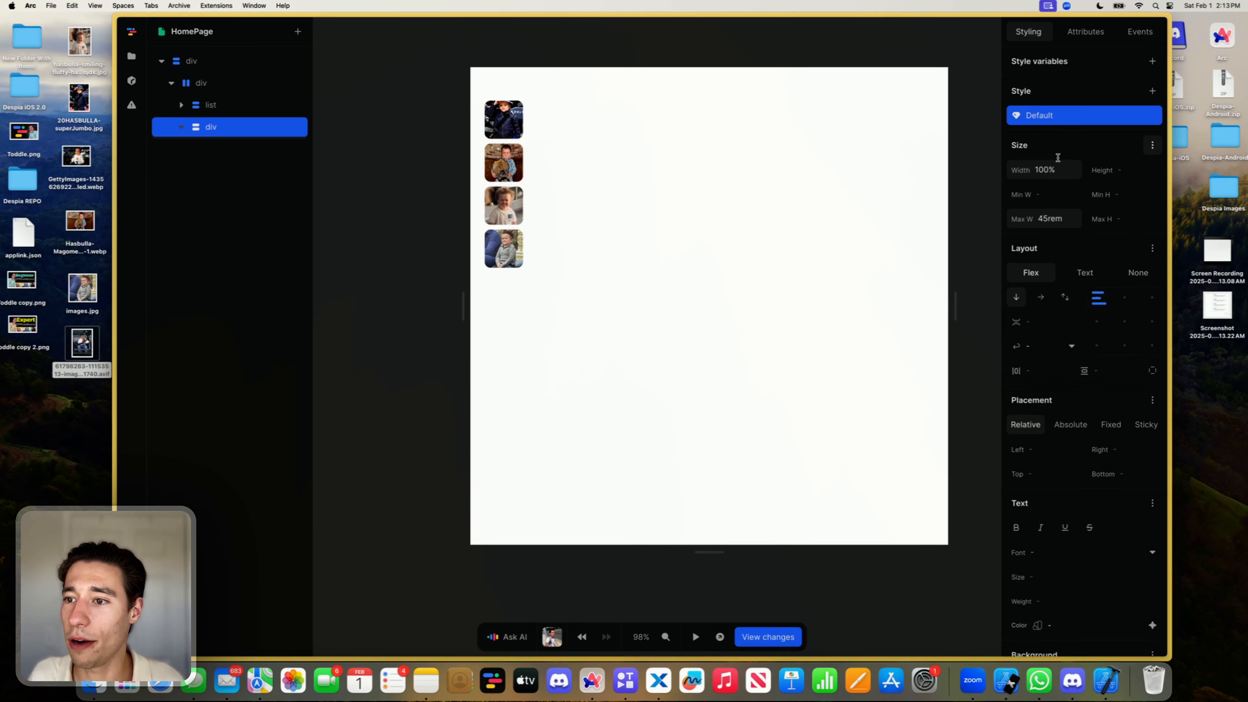
click(1130, 219)
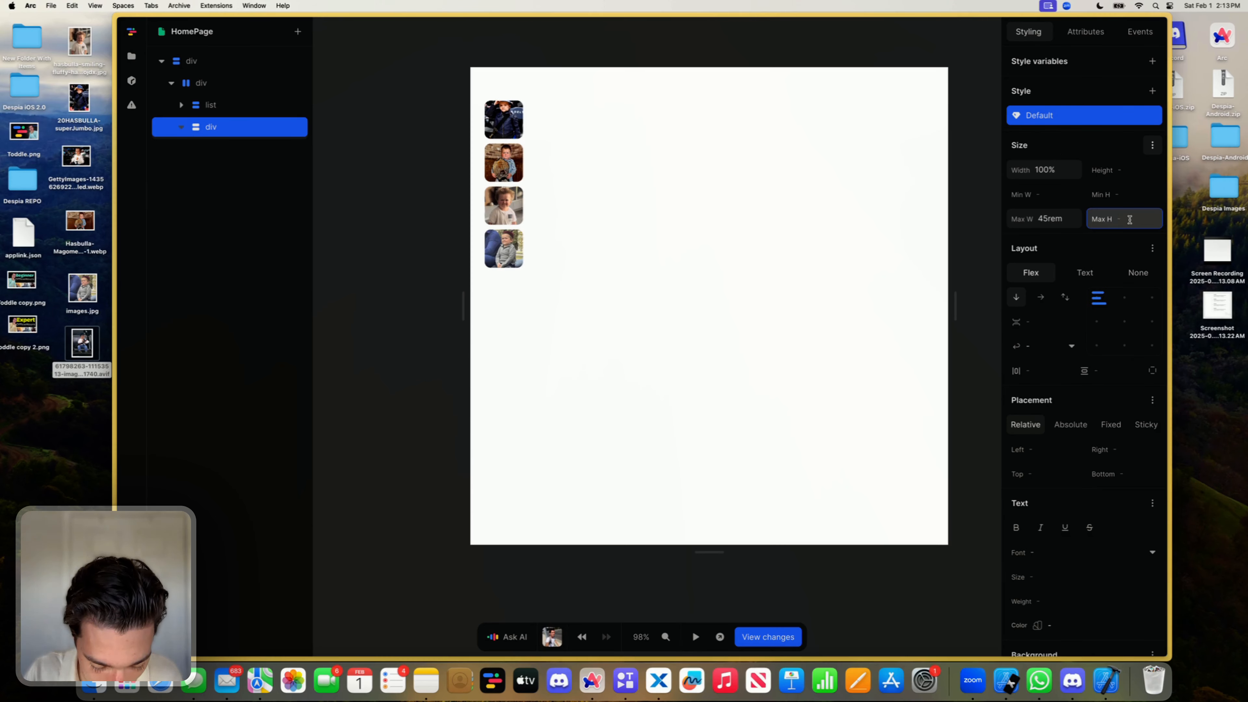
text(35re)
key(Return)
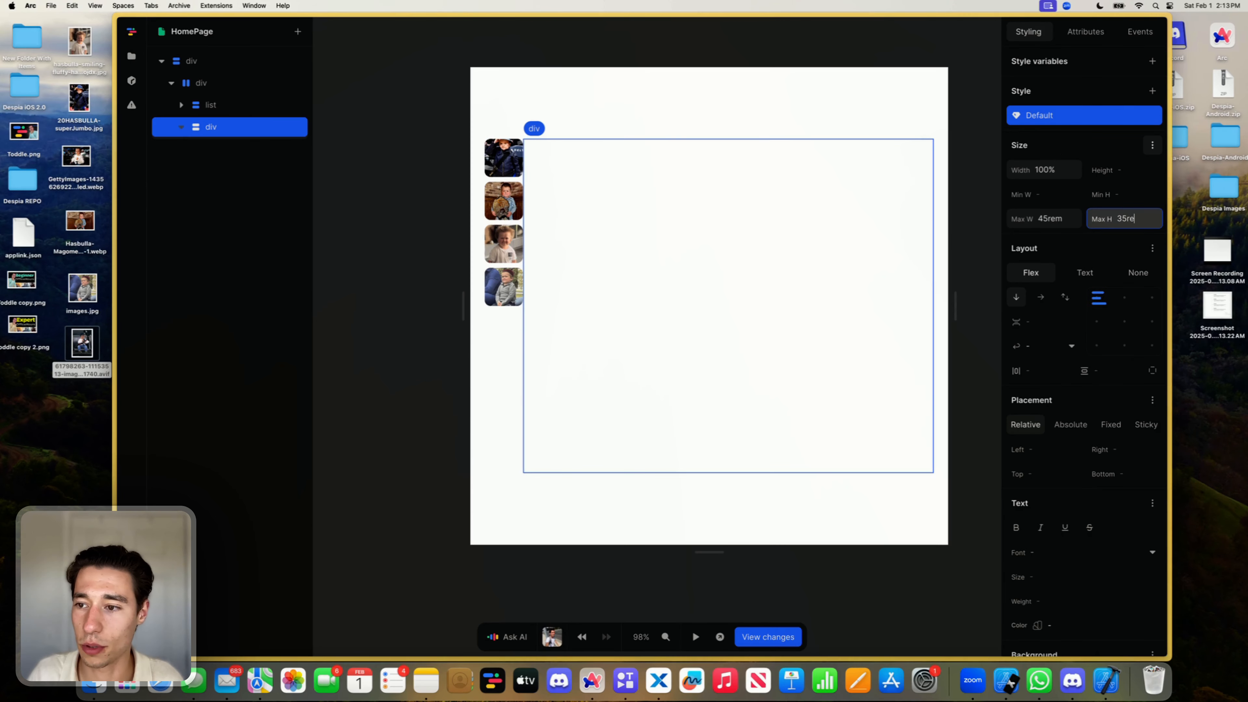
text(m)
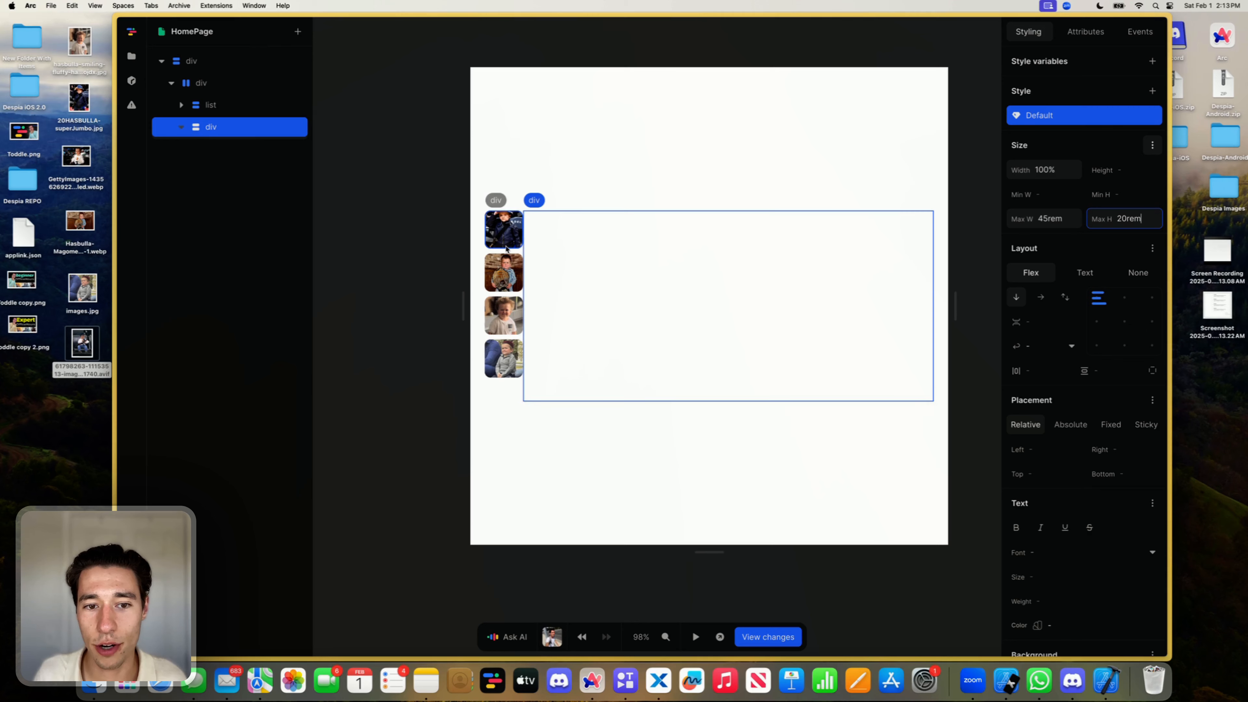
Step: Clear the empty div's maximum width and maximum height
double_click(1061, 216)
key(BackSpace)
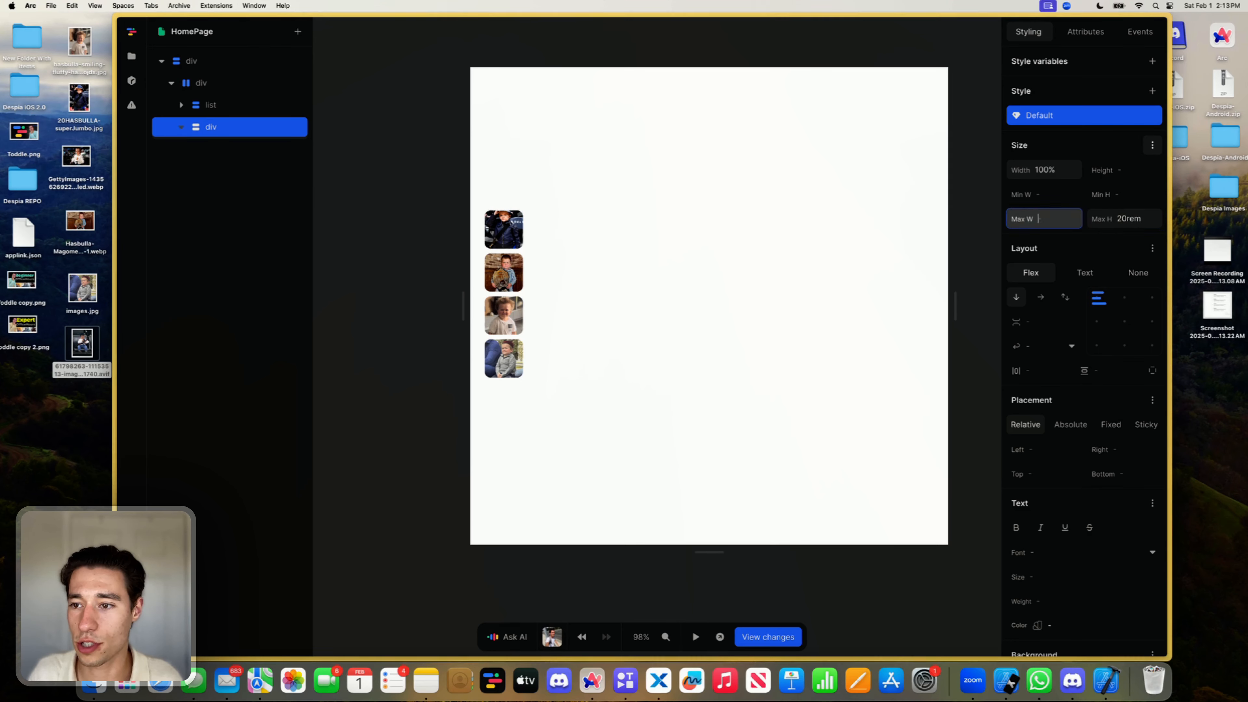
key(Return)
double_click(1142, 215)
key(BackSpace)
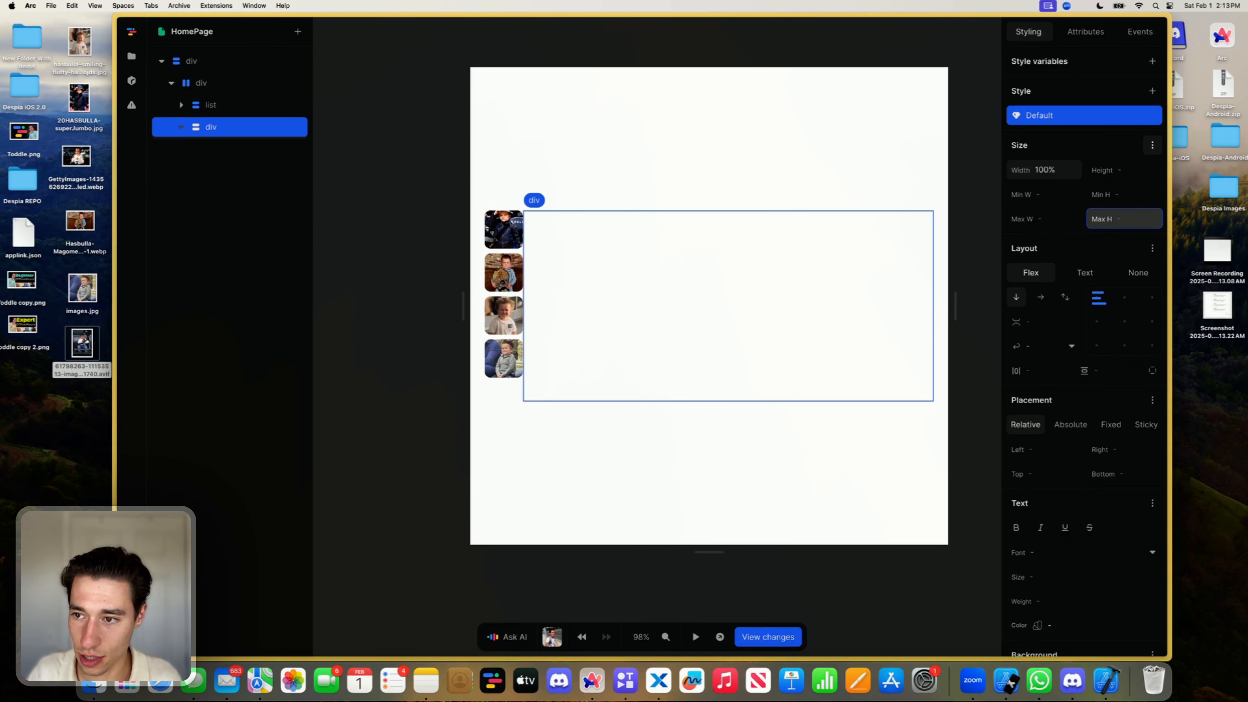
key(Return)
Step: Clear the empty div's width and flex values
double_click(1044, 170)
key(BackSpace)
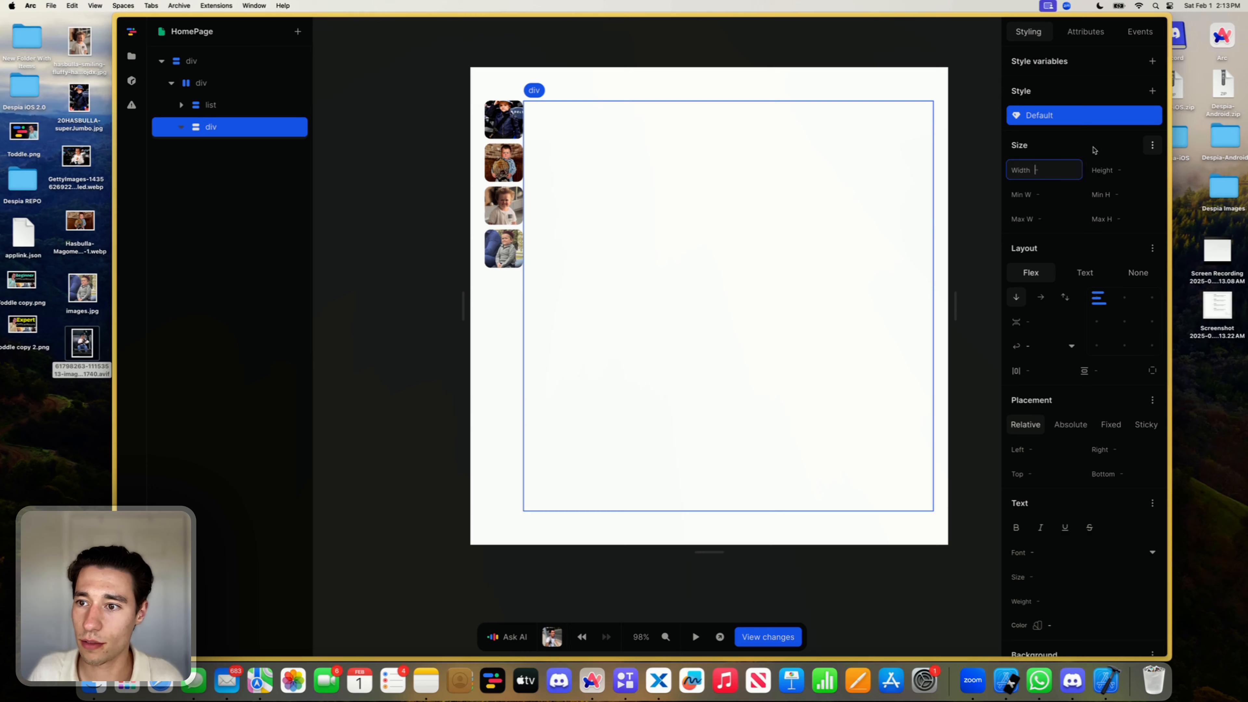
key(Return)
click(1152, 145)
key(Return)
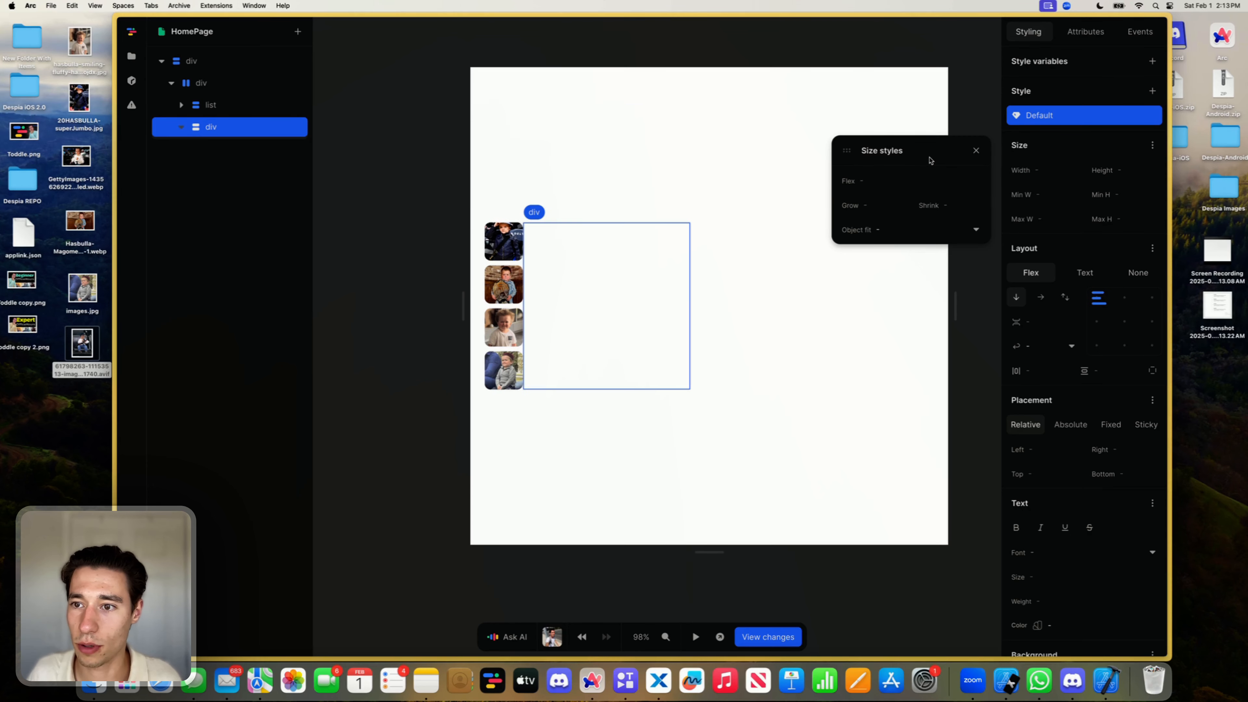
click(975, 151)
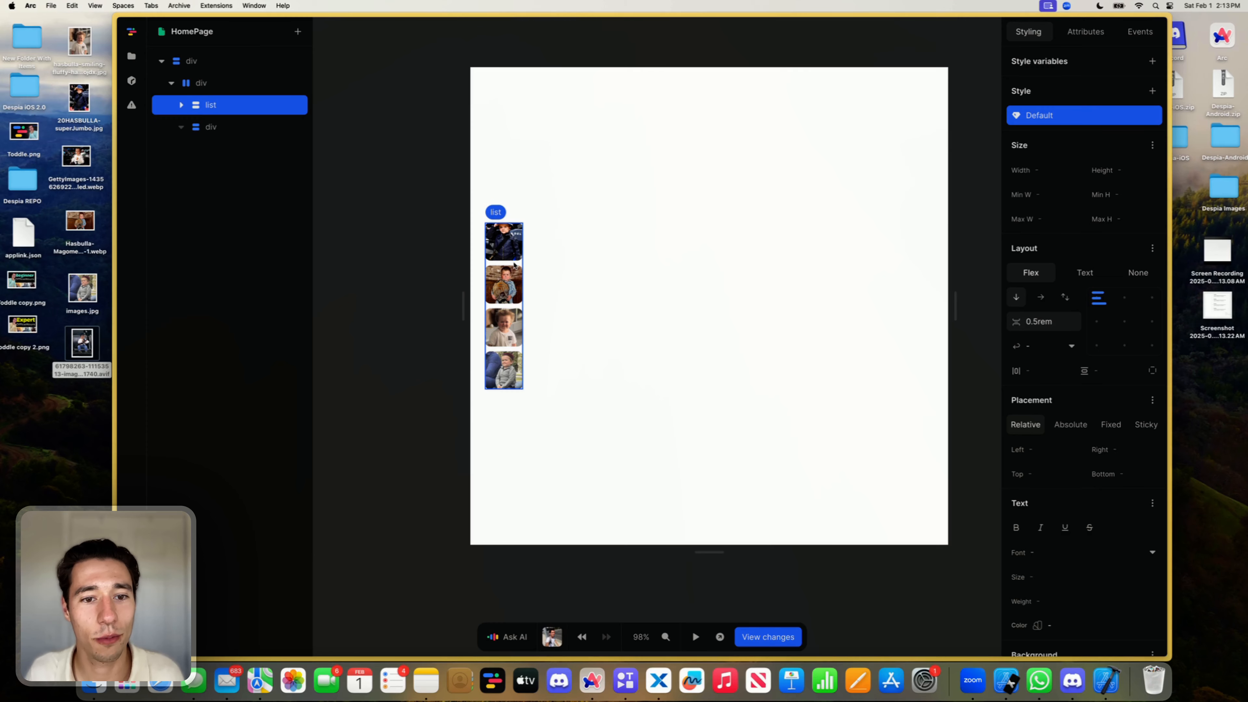
Step: Set the gap of the wrapper div around the list and empty div to 0.5rem
click(231, 85)
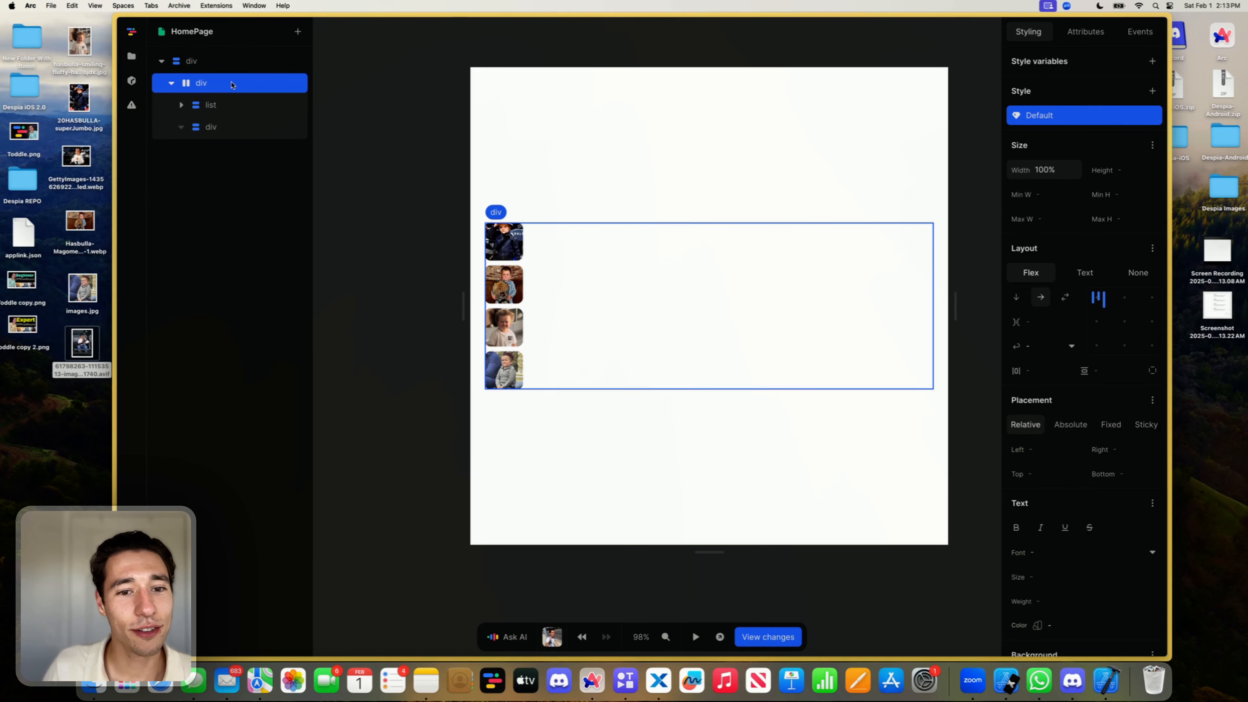
click(1036, 315)
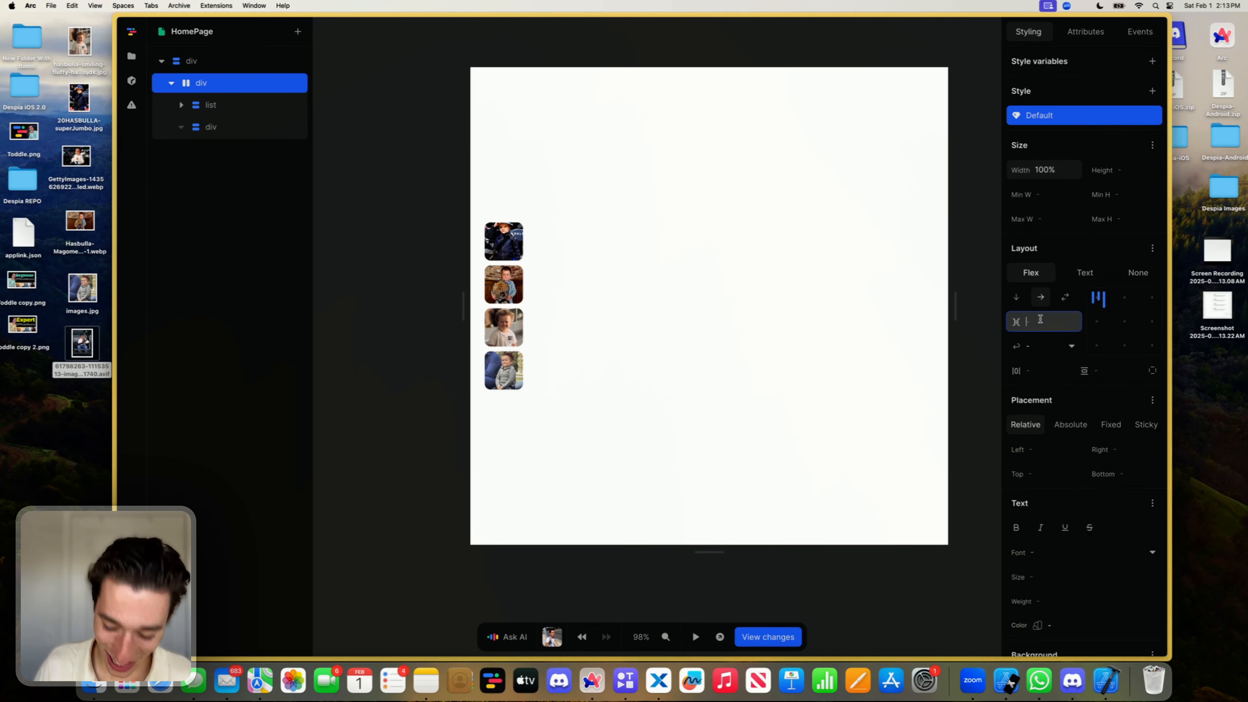
text(0.5rem)
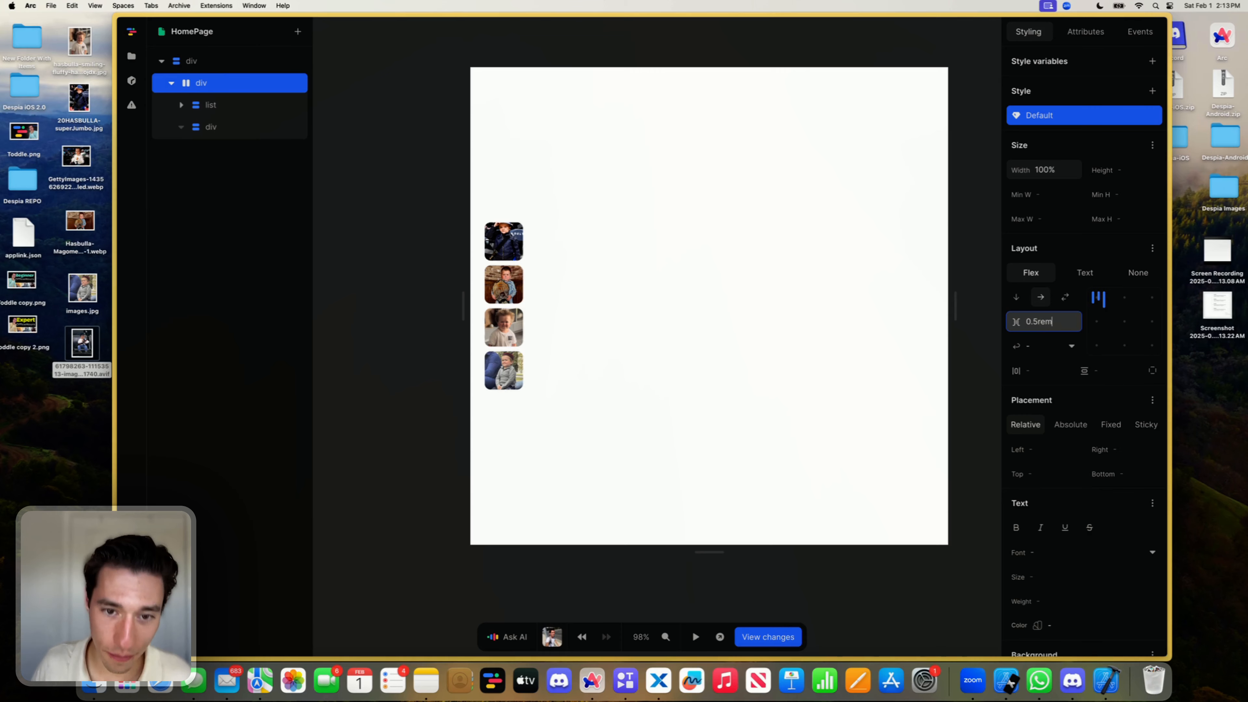
click(565, 297)
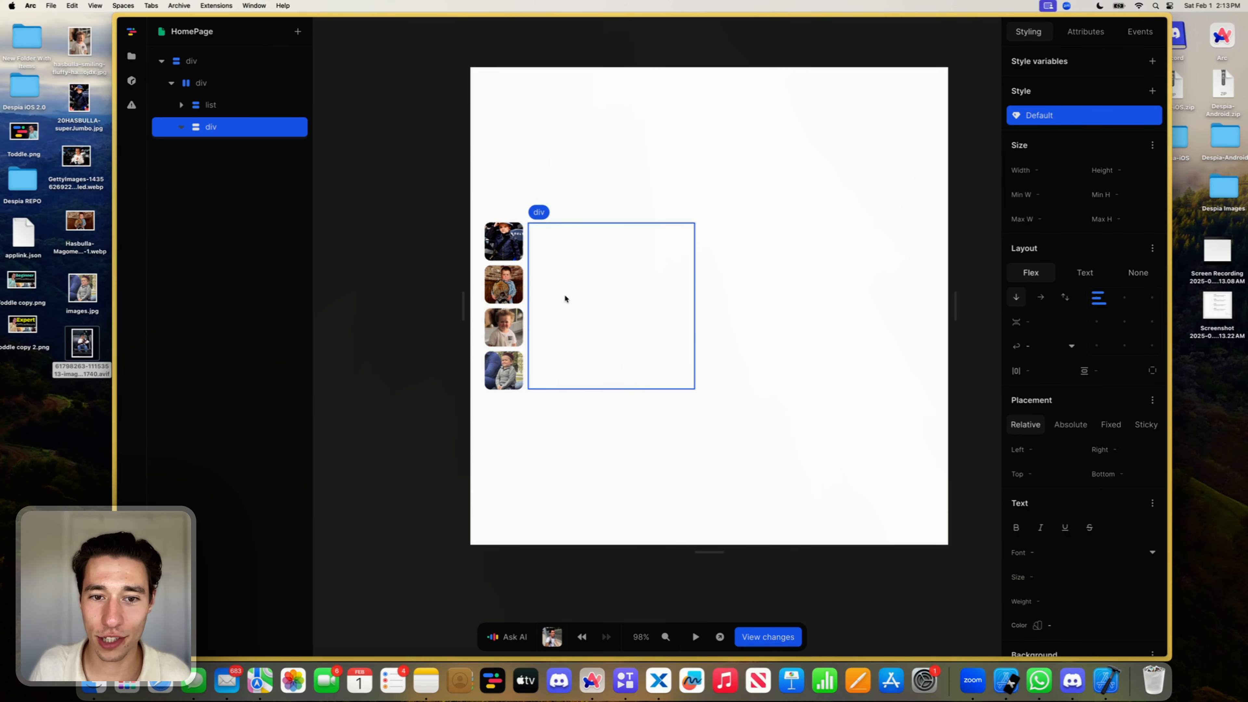
Step: Set the wrapper div's width to fit-content
click(798, 294)
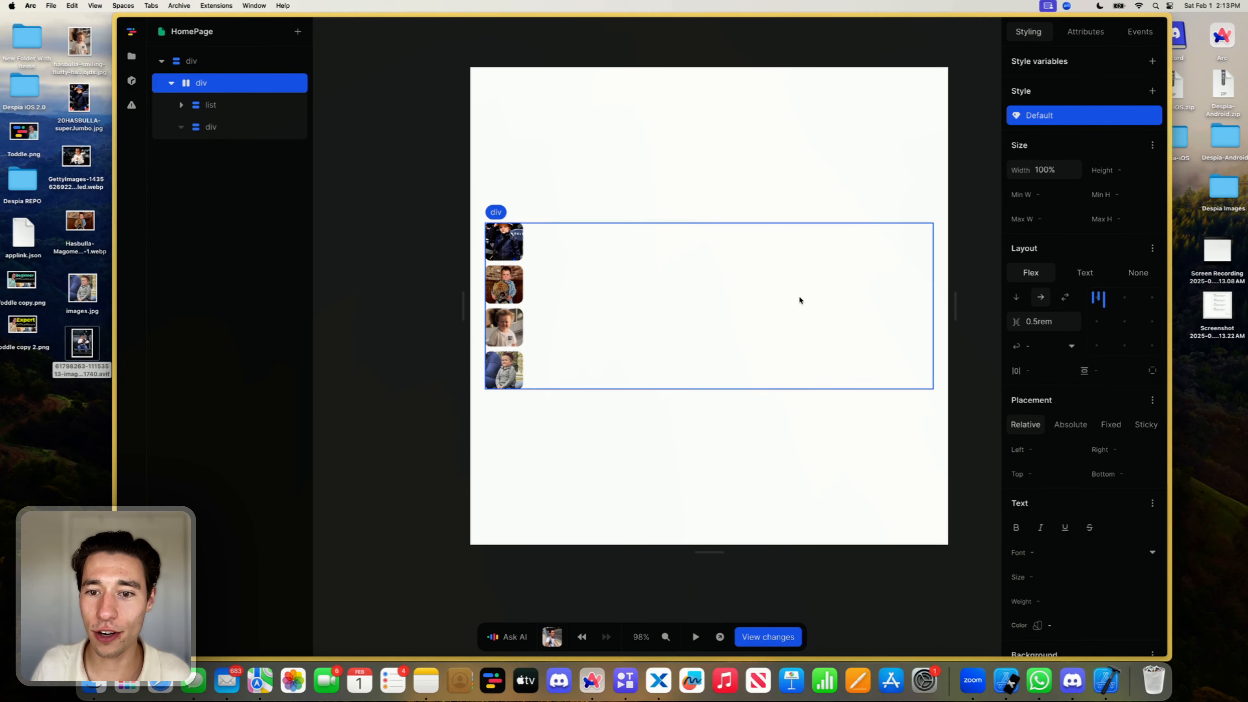
click(1068, 170)
key(BackSpace)
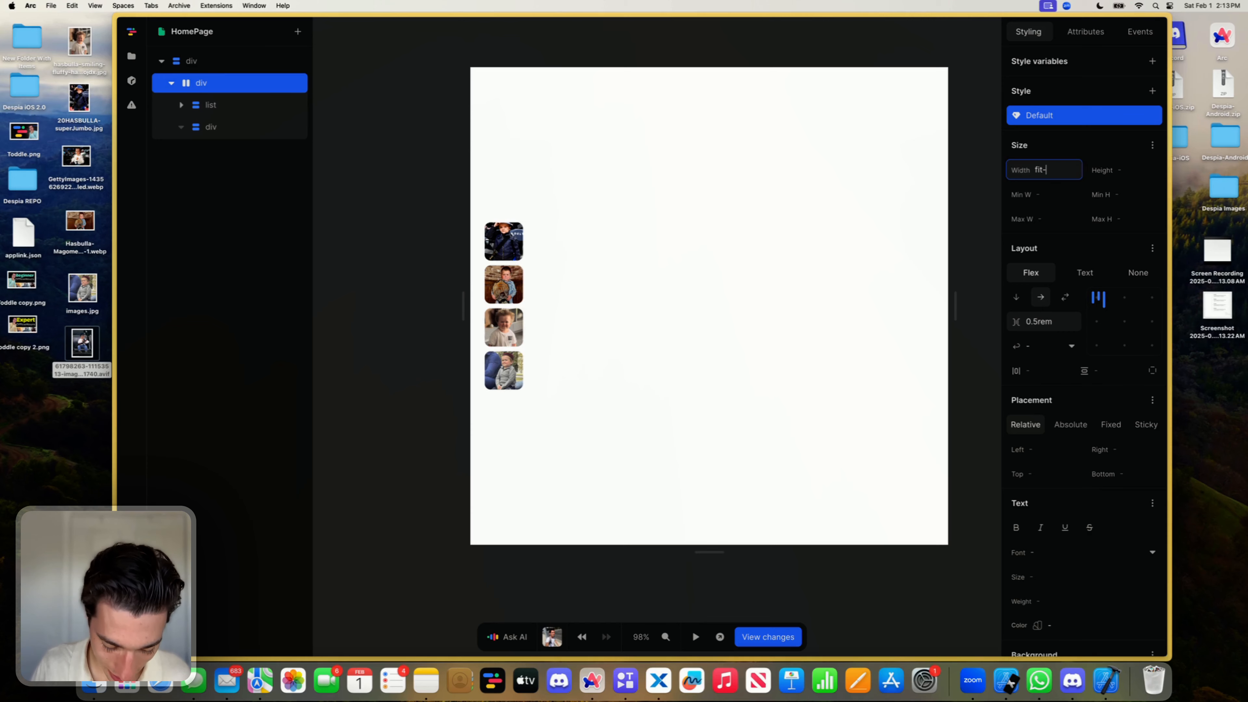
text(fit-content)
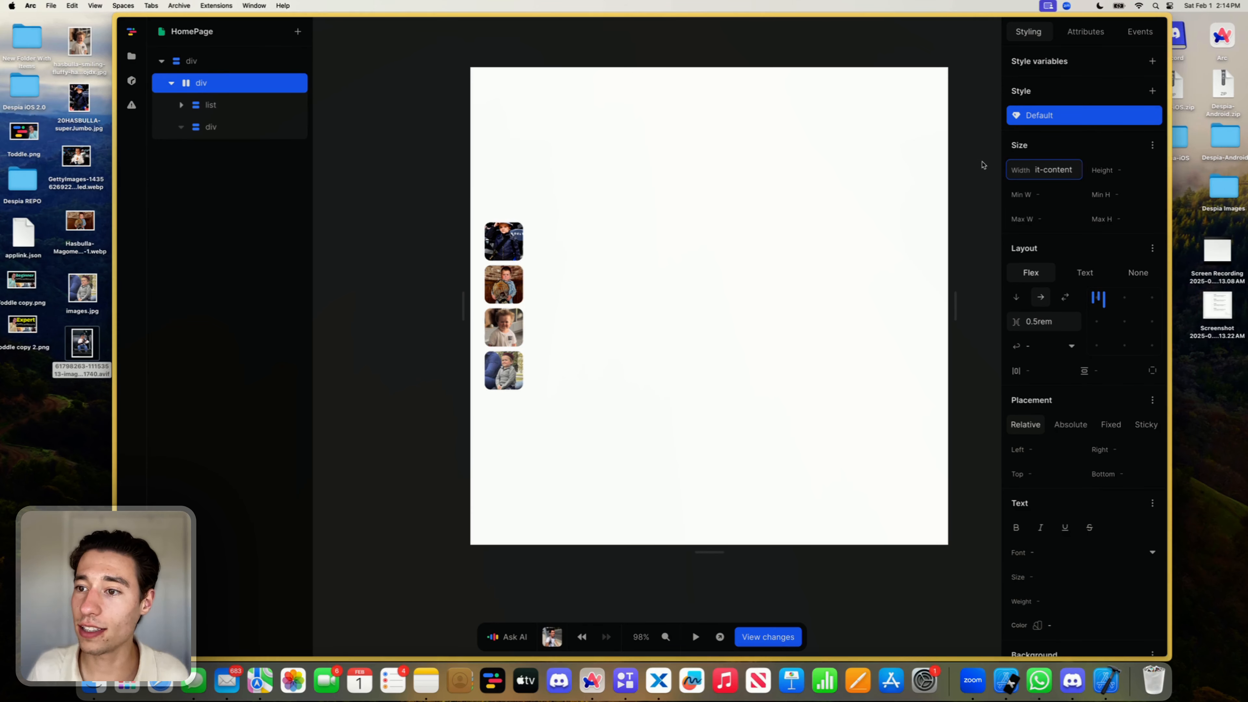
key(Return)
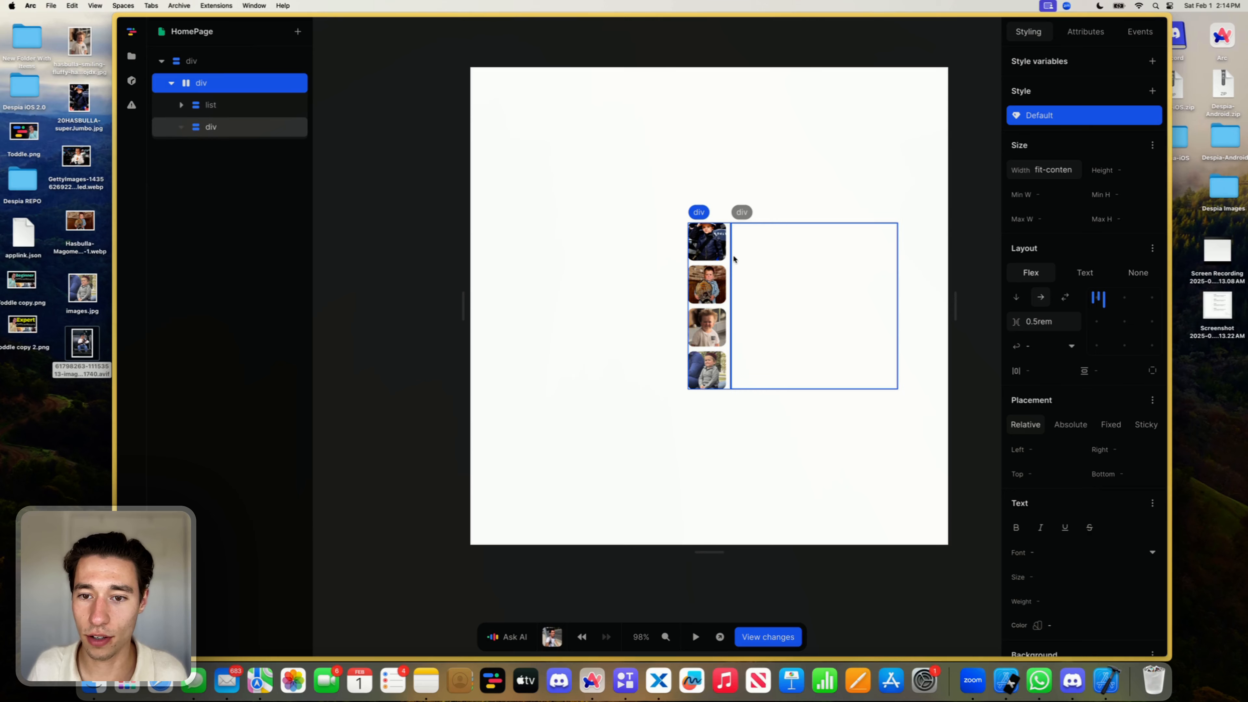
Step: Set the wrapper div's width to auto
click(1062, 172)
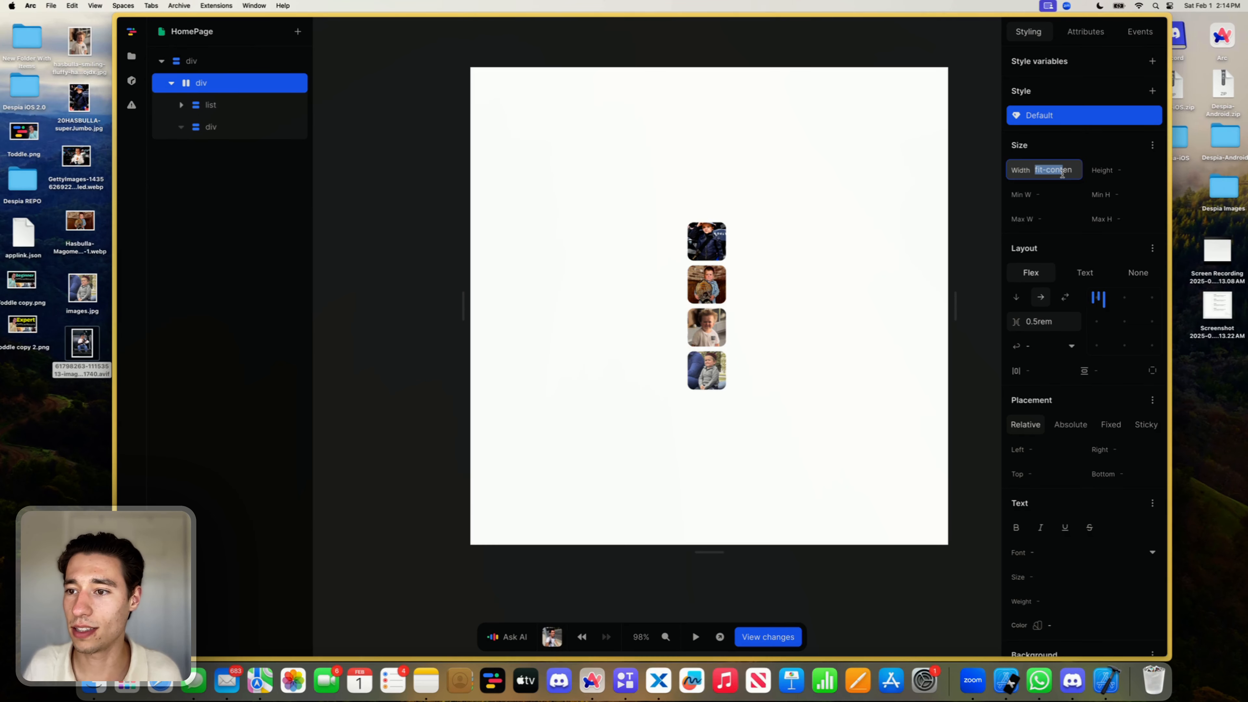
key(BackSpace)
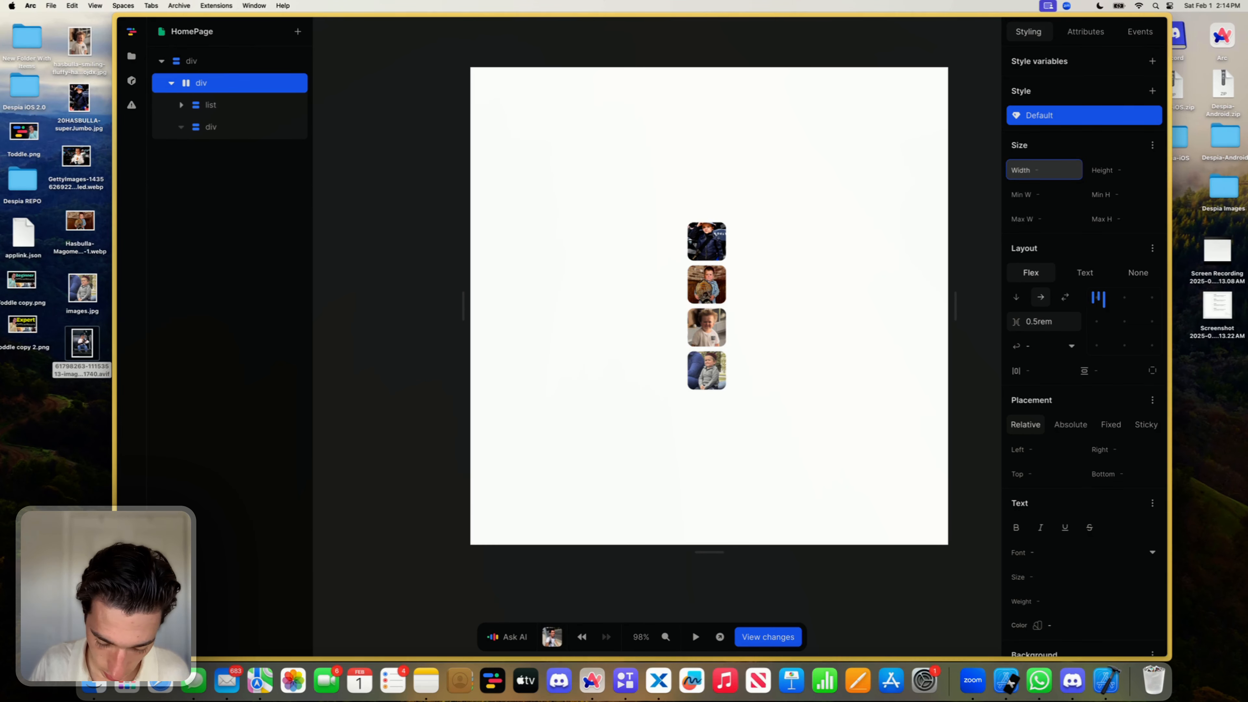
text(auto)
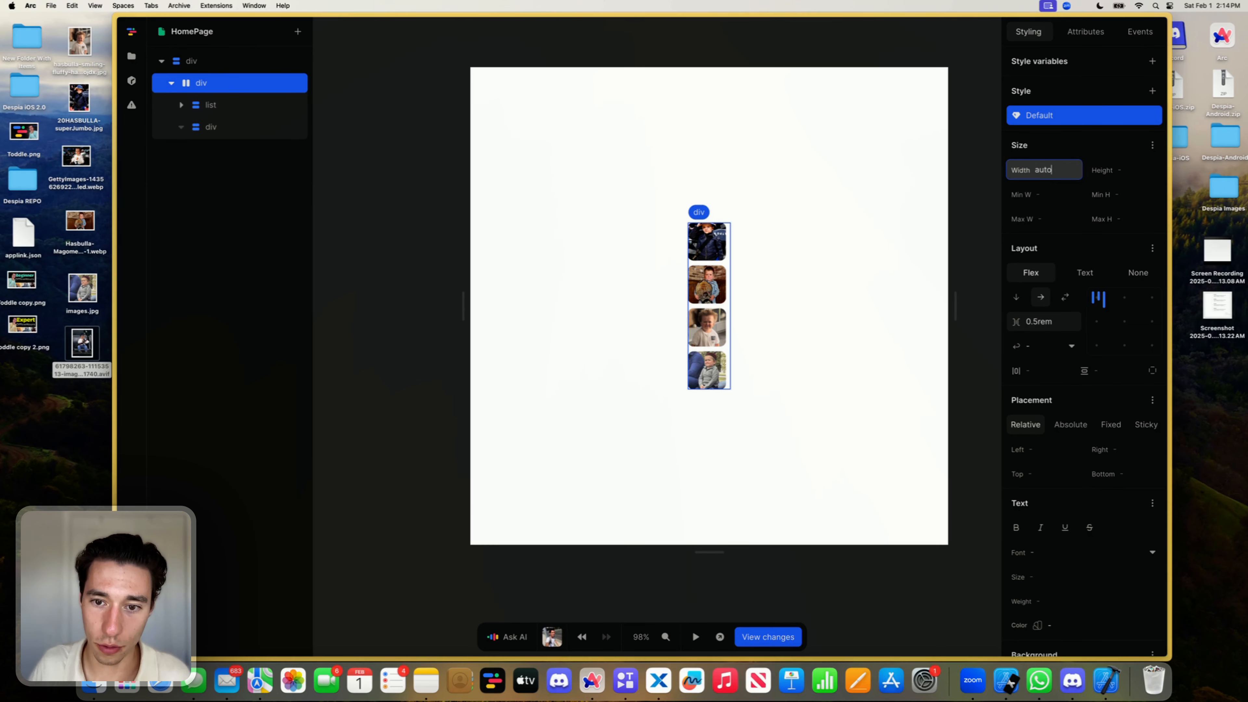
click(756, 291)
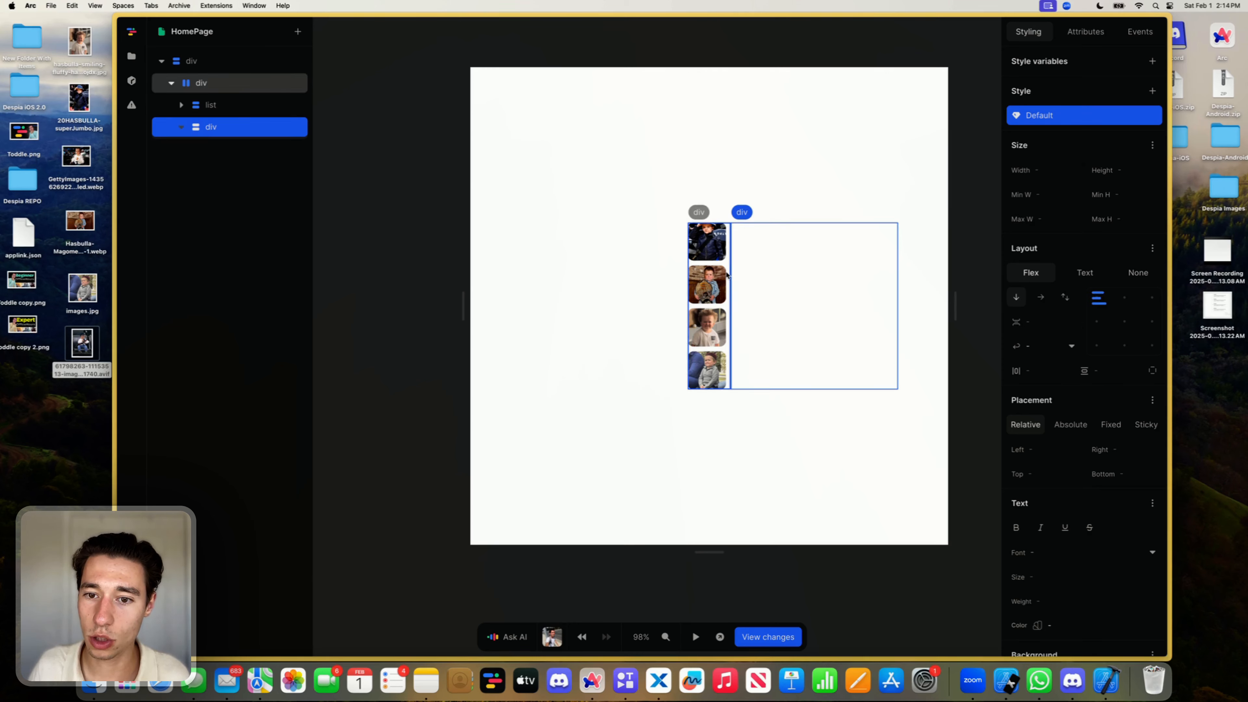
click(244, 107)
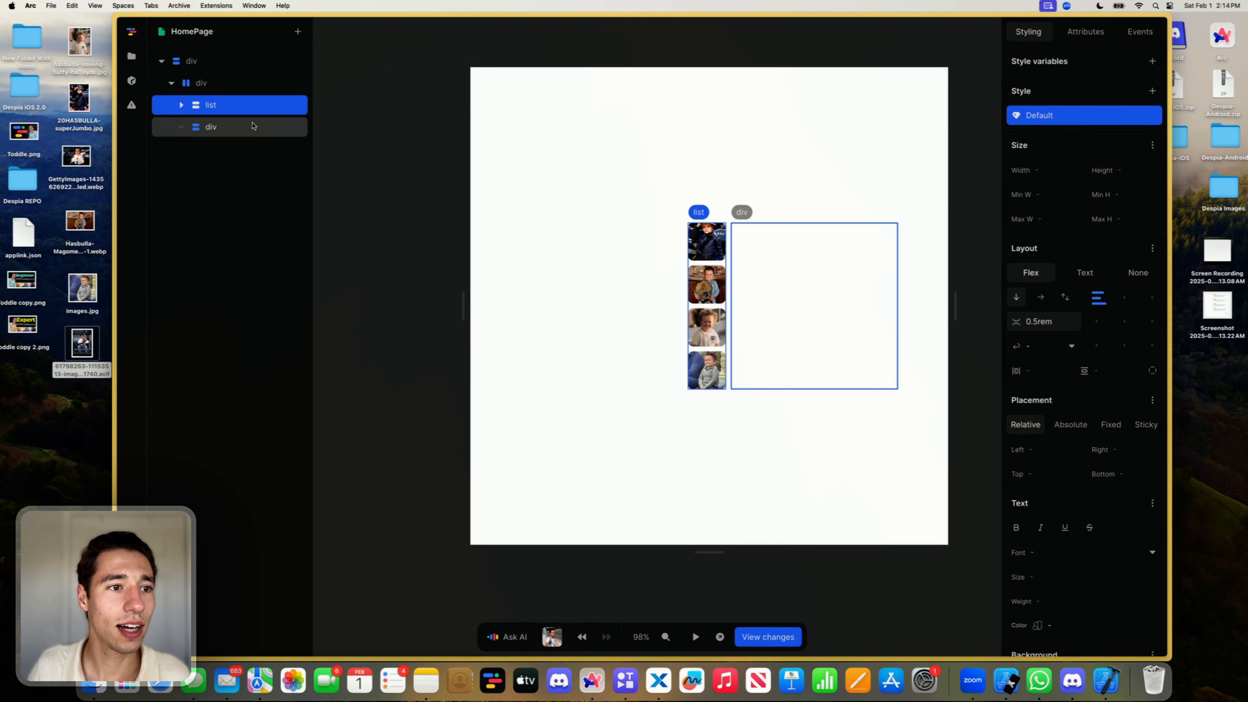
click(218, 129)
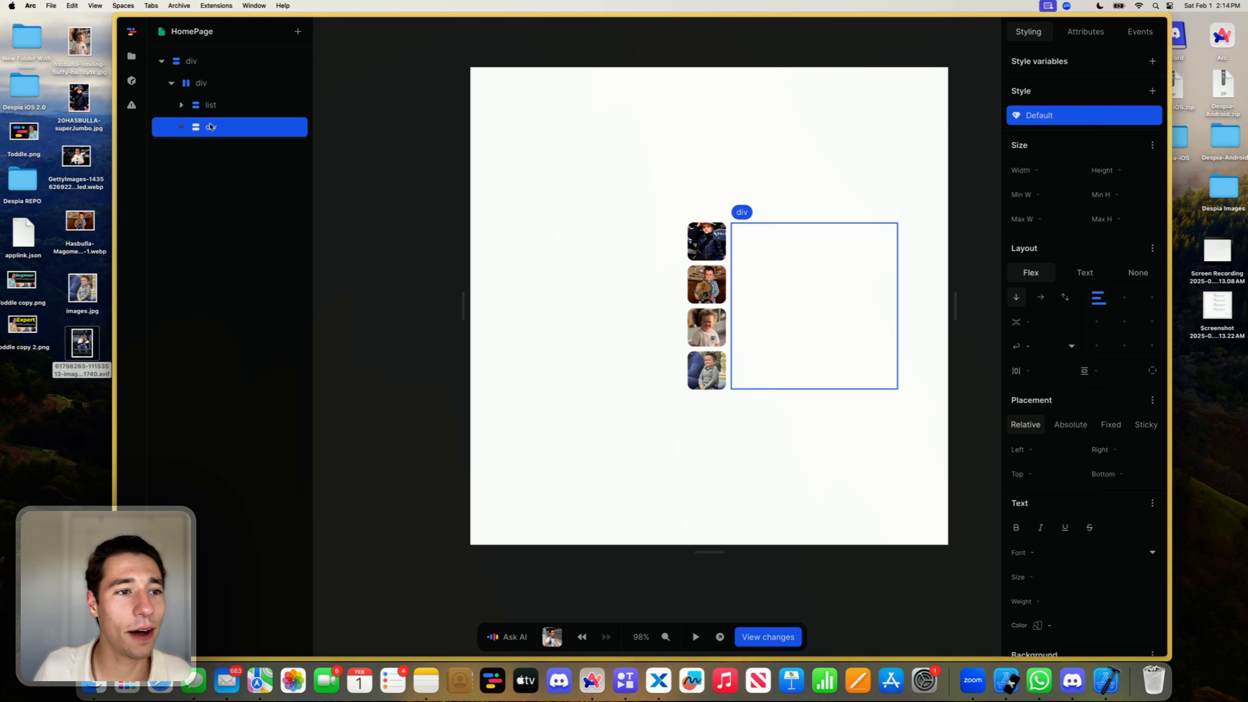
click(207, 83)
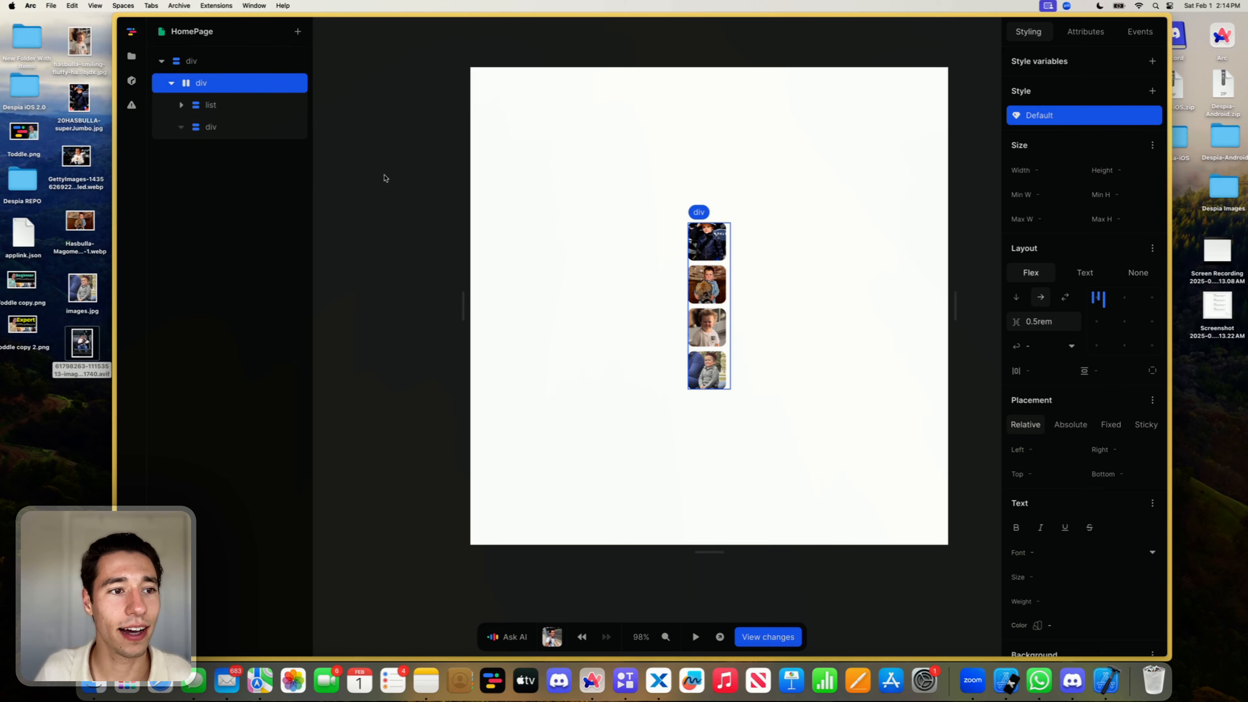
Step: Add an image element inside the empty div beside the thumbnail list
click(276, 129)
click(298, 31)
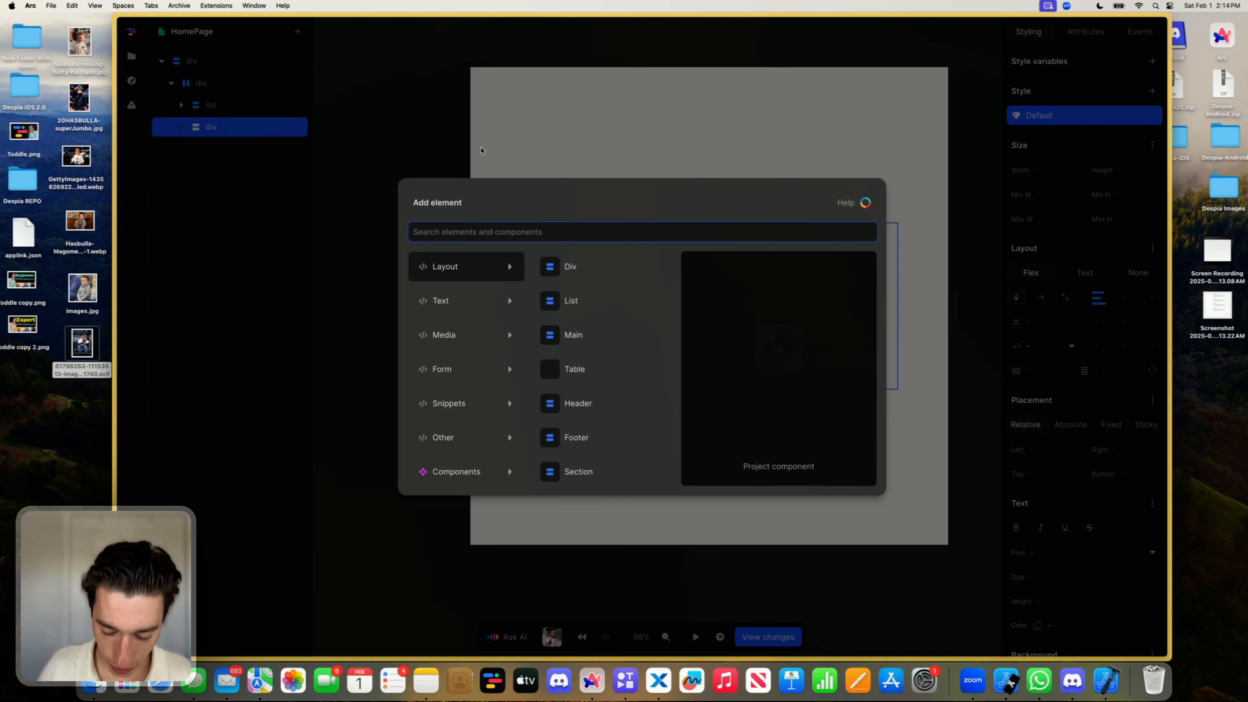
text(img)
click(541, 266)
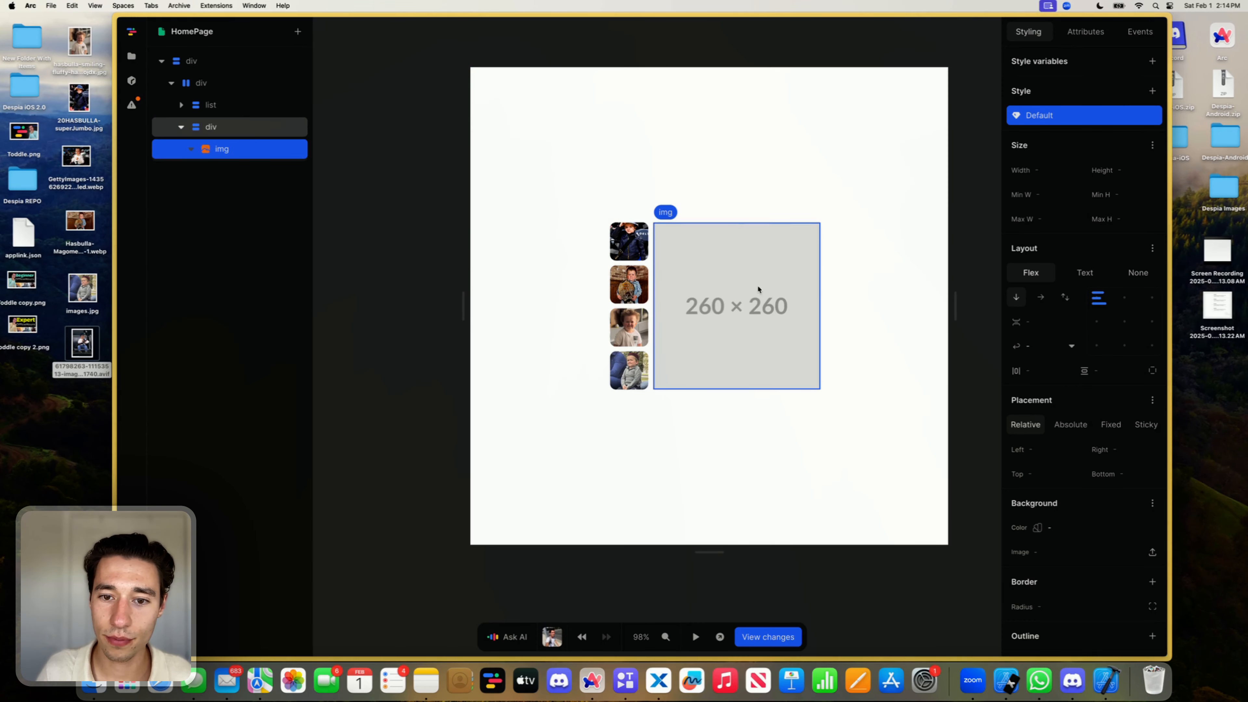
click(651, 267)
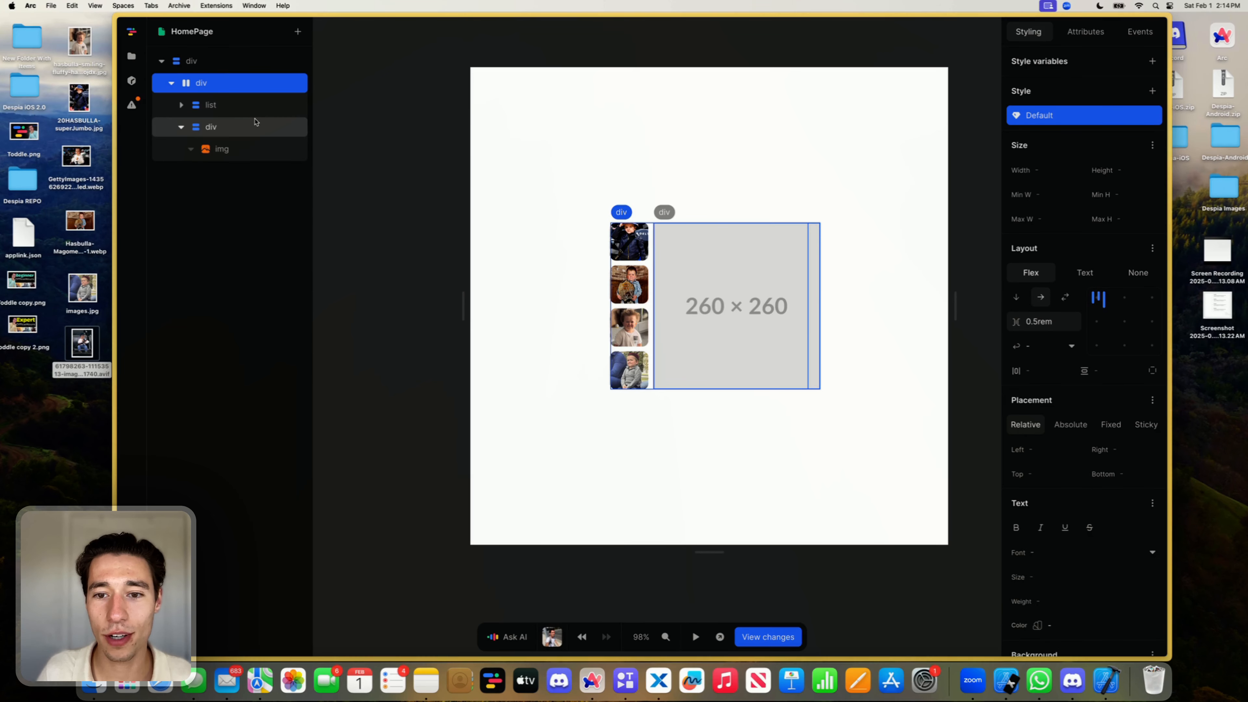
click(252, 128)
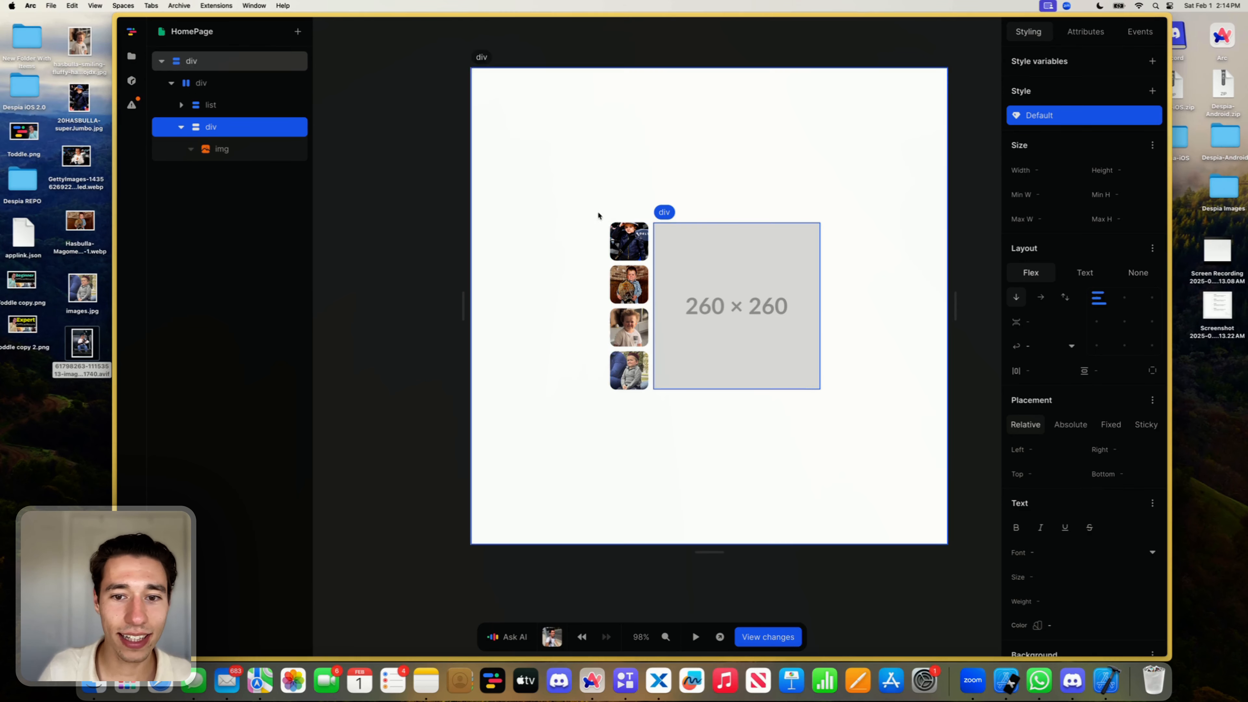
click(1152, 146)
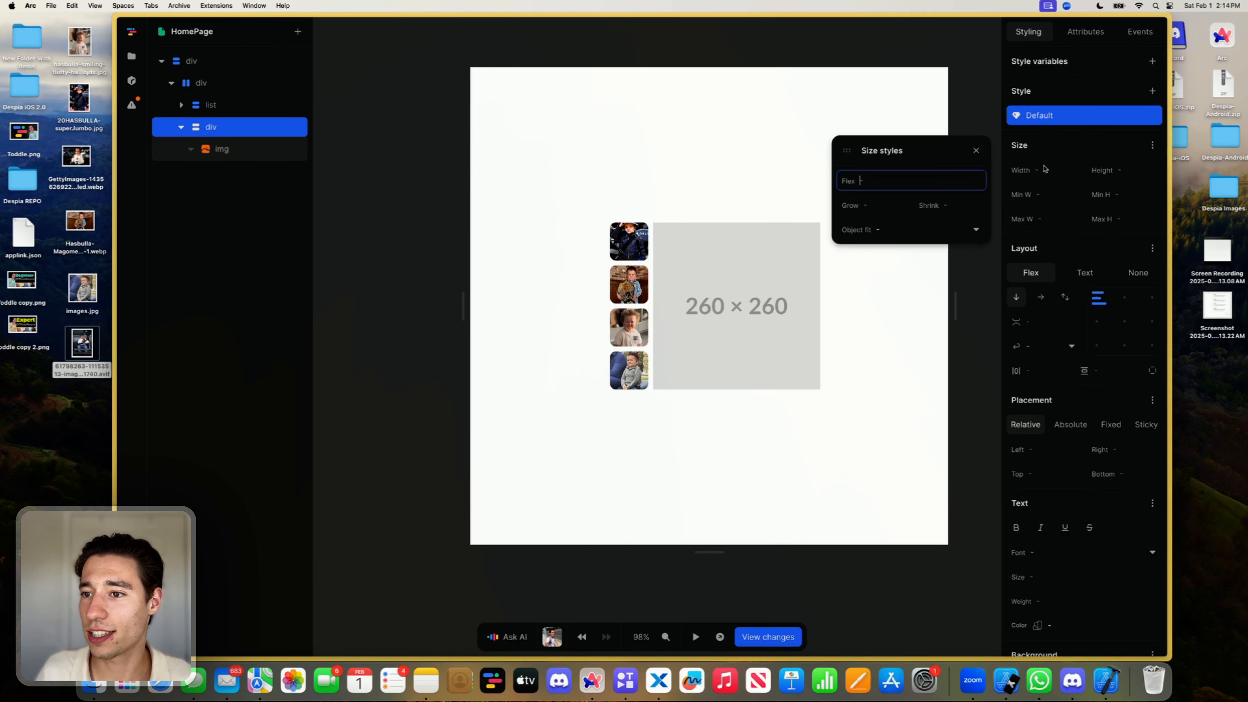
click(976, 150)
Step: Try setting the width of the wrapper div around the list and image container to fit-content
click(651, 258)
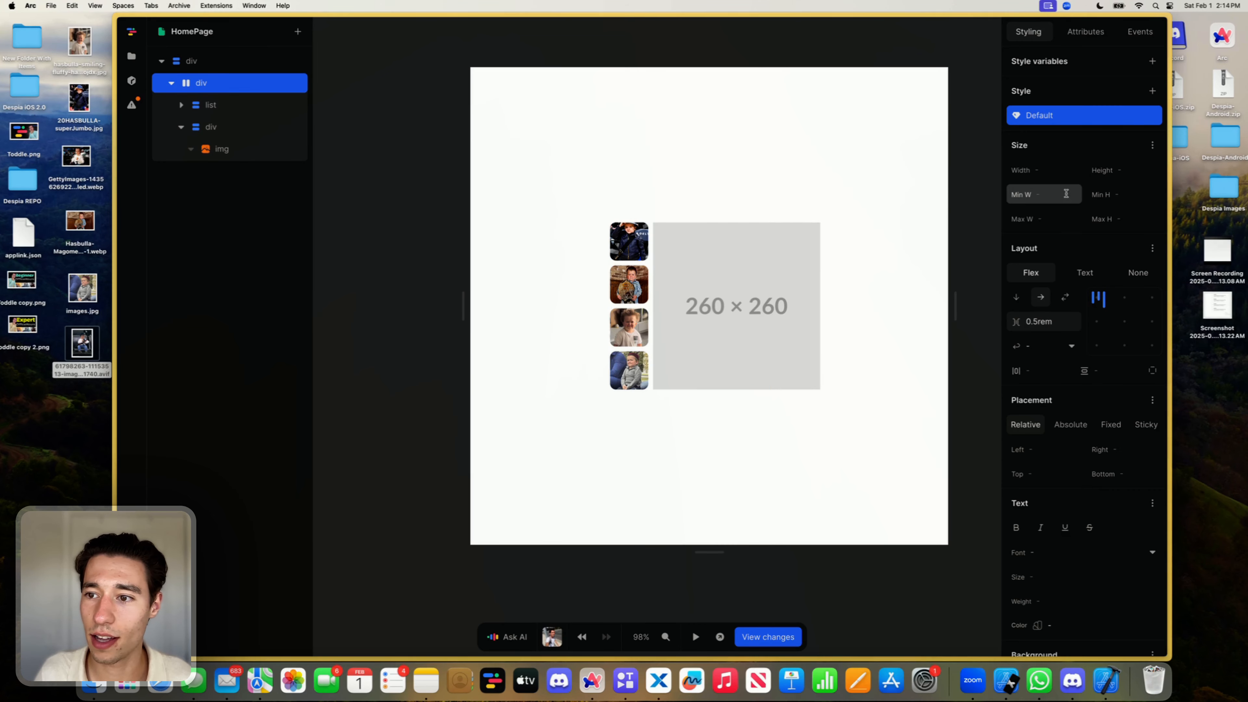
click(1040, 172)
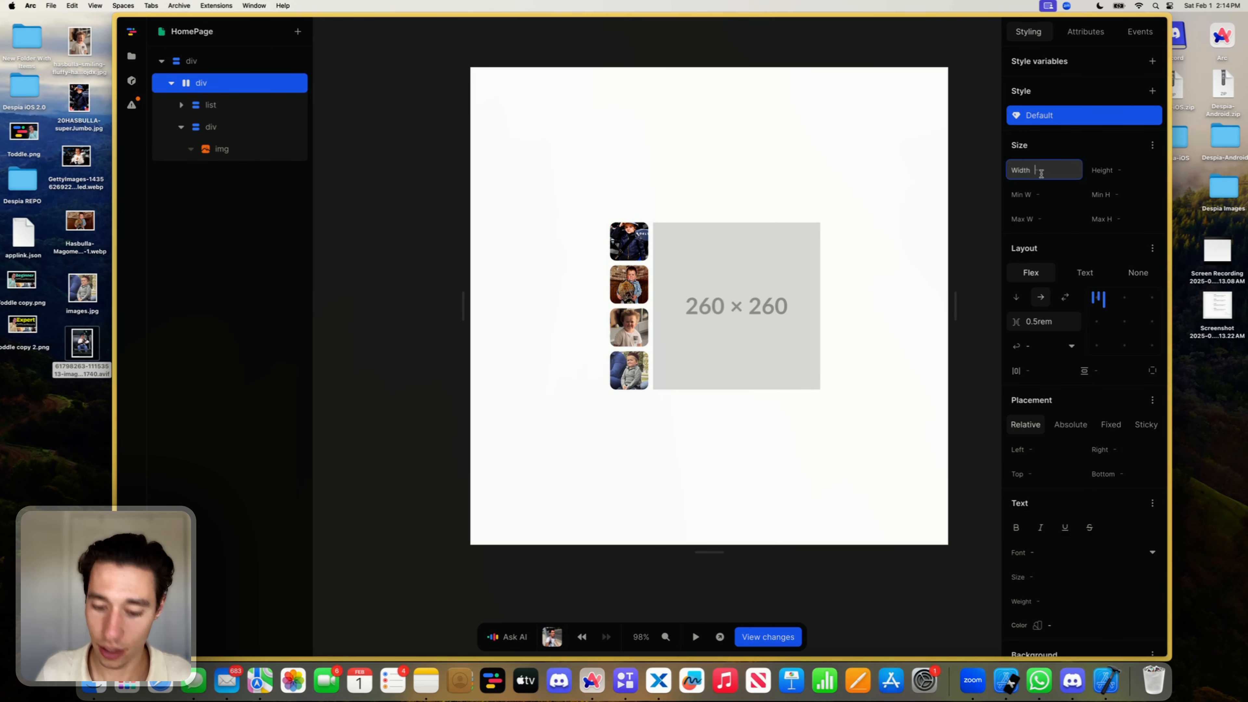
text(fit-con)
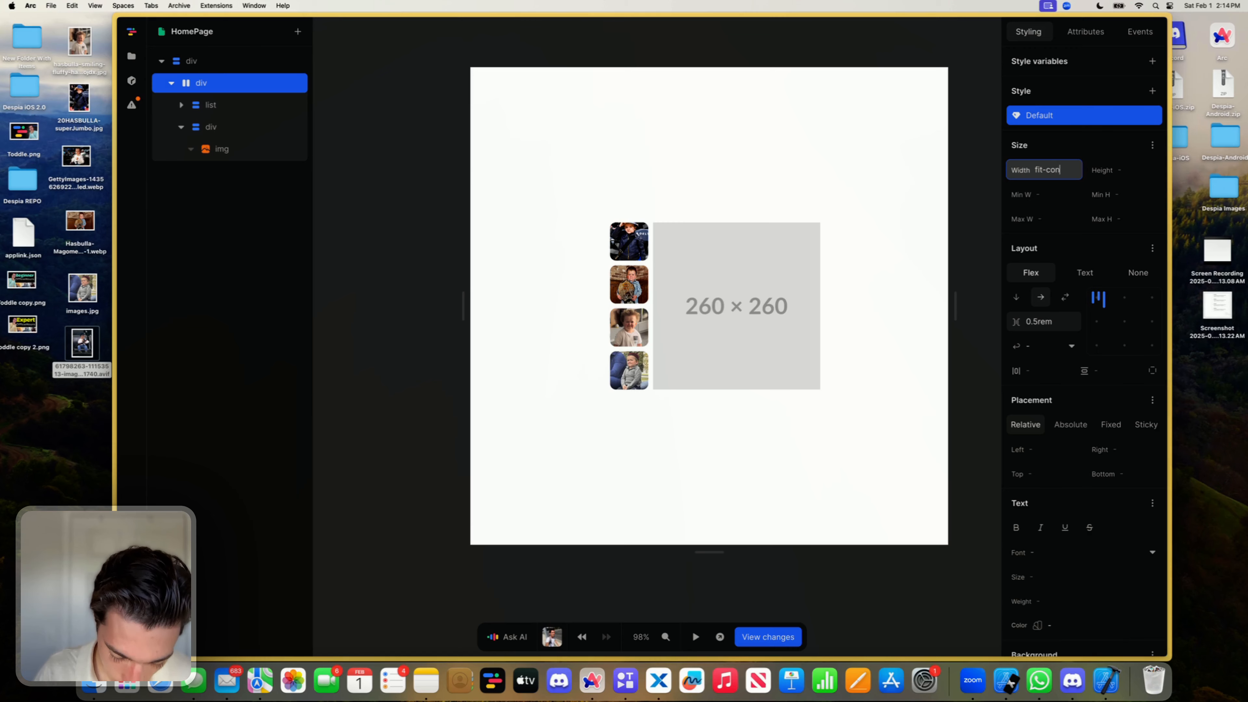
text(twn)
key(BackSpace)
key(BackSpace)
key(BackSpace)
text(twnt)
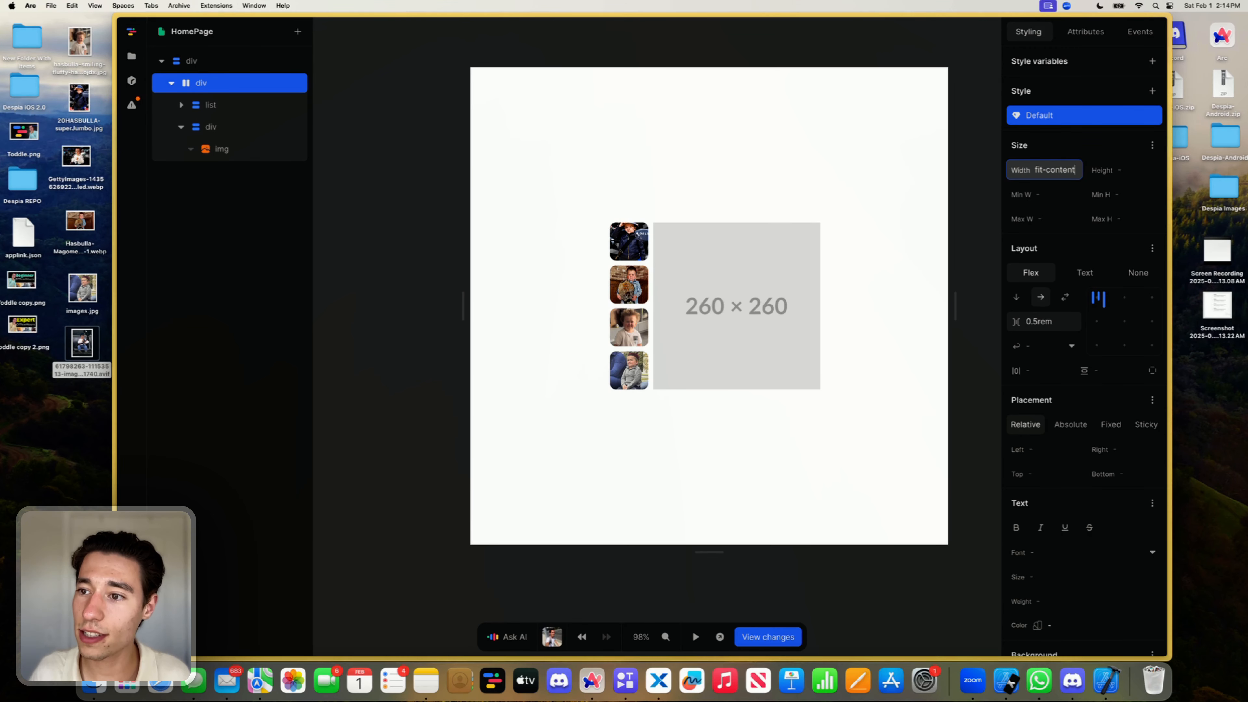
key(BackSpace)
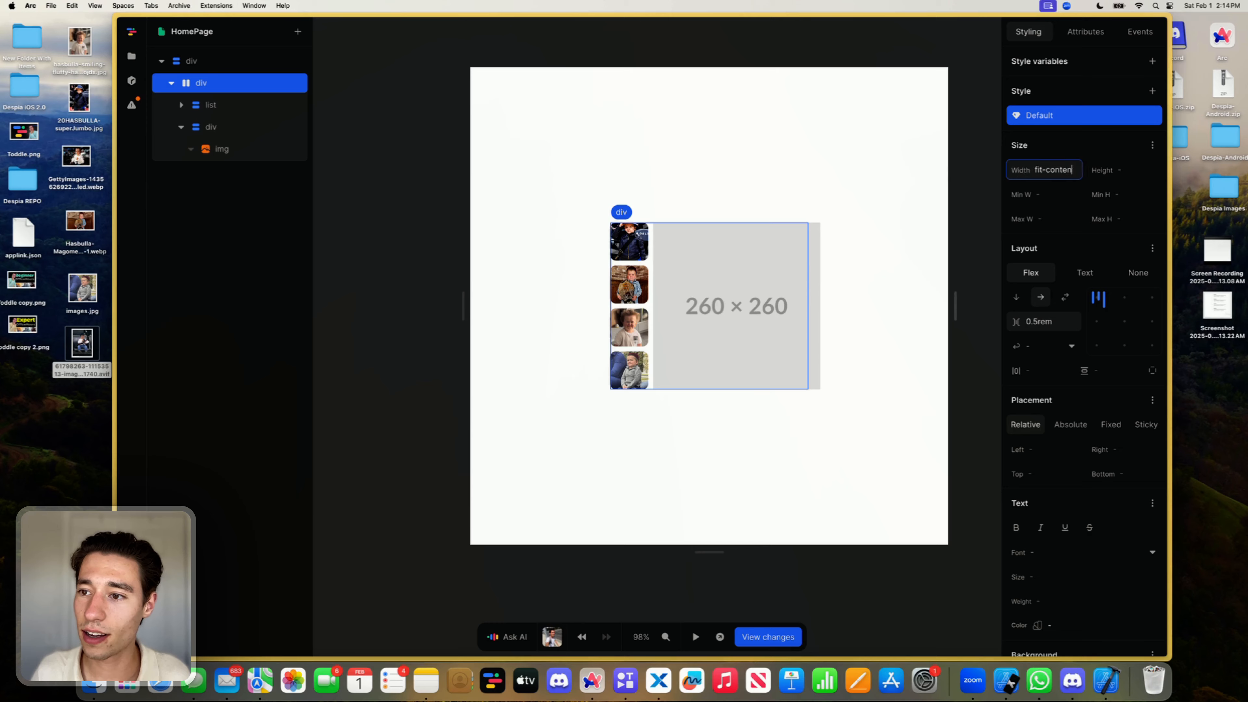
text(t)
Step: Clear the wrapper div's width value again
key(BackSpace)
key(BackSpace)
key(BackSpace)
key(BackSpace)
key(BackSpace)
key(BackSpace)
key(BackSpace)
key(BackSpace)
key(BackSpace)
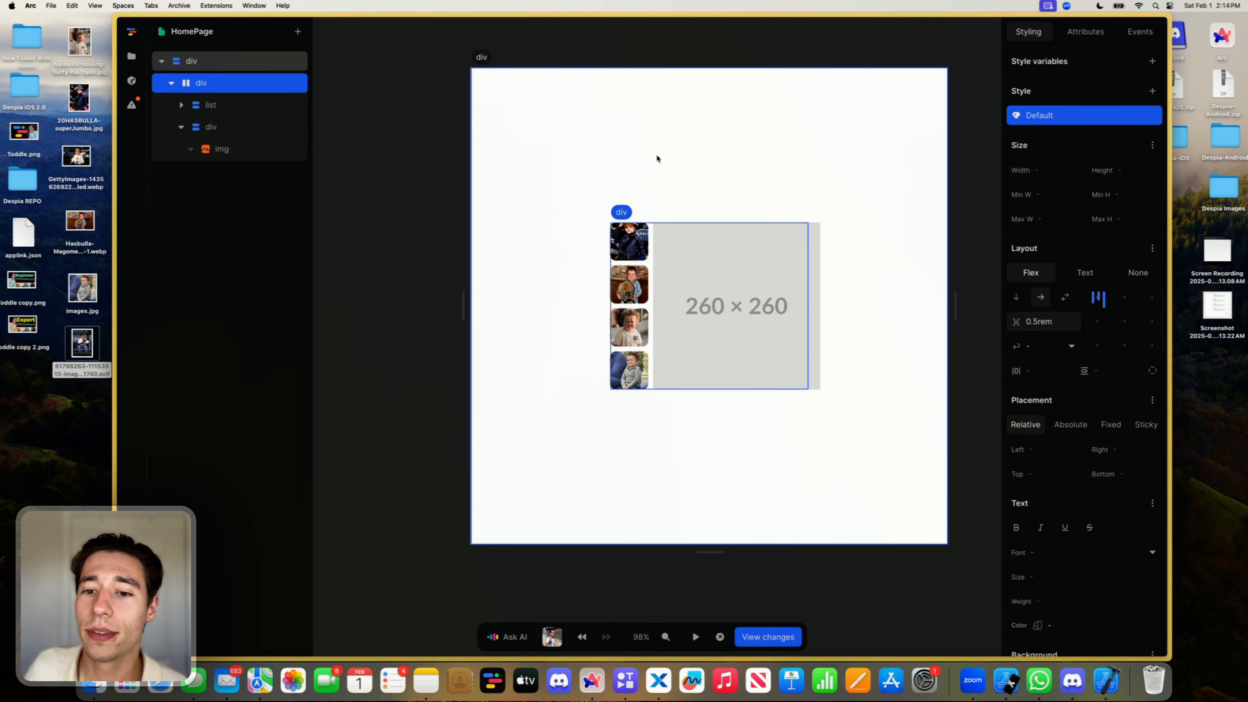
click(681, 287)
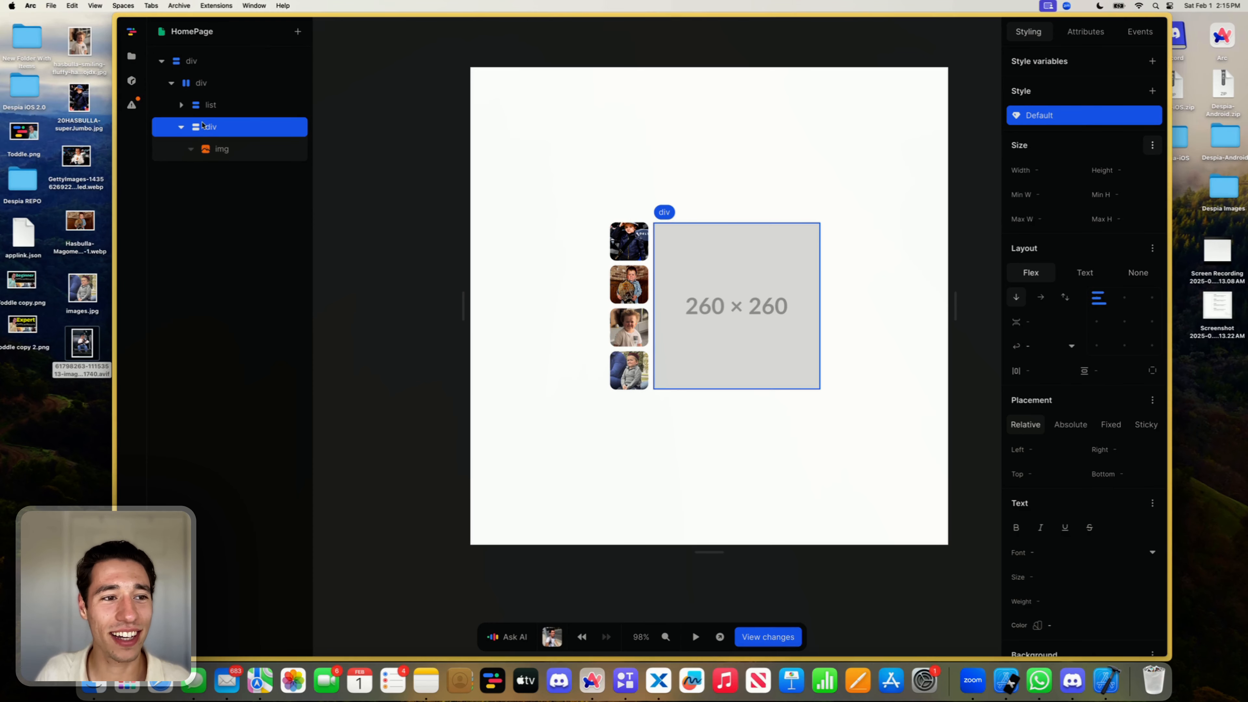
click(226, 83)
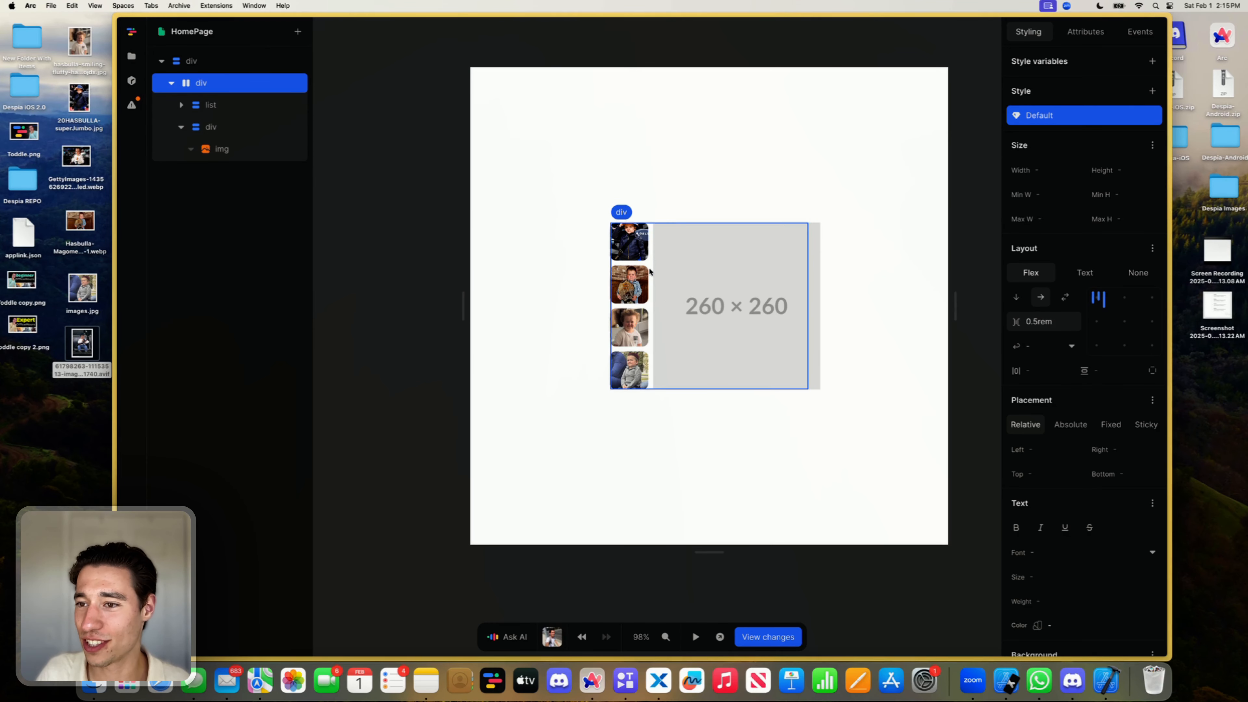
click(713, 282)
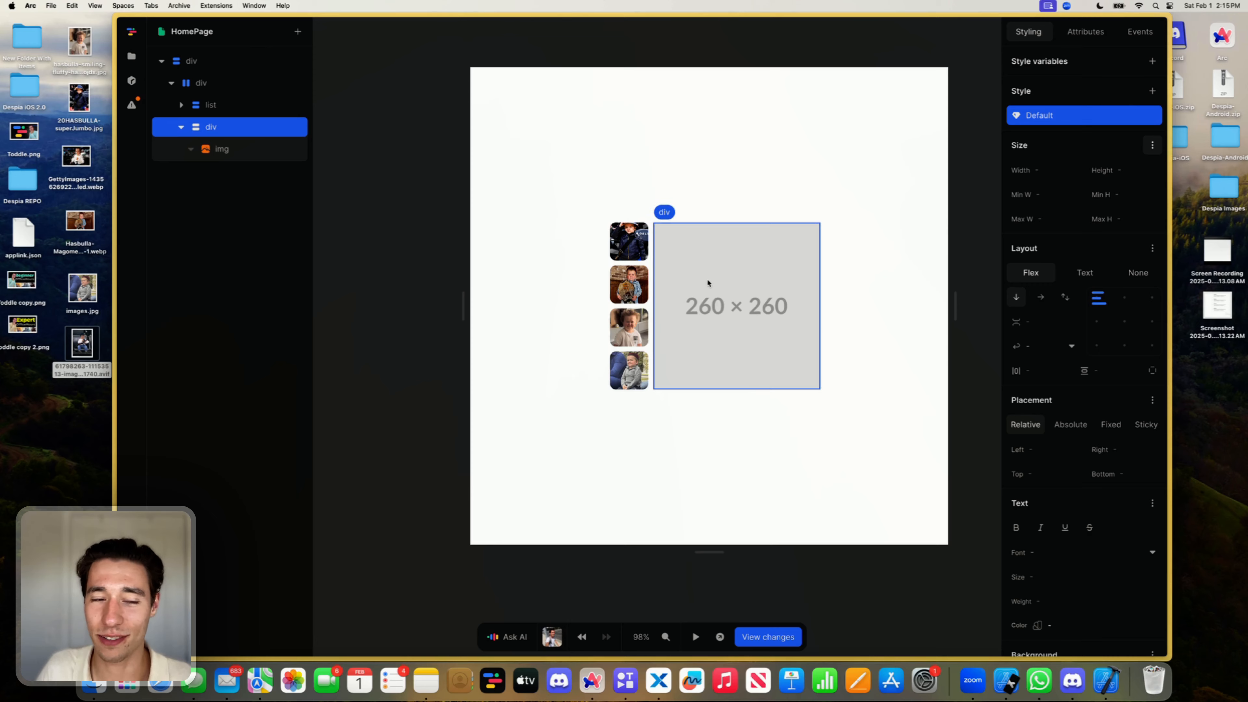
click(243, 150)
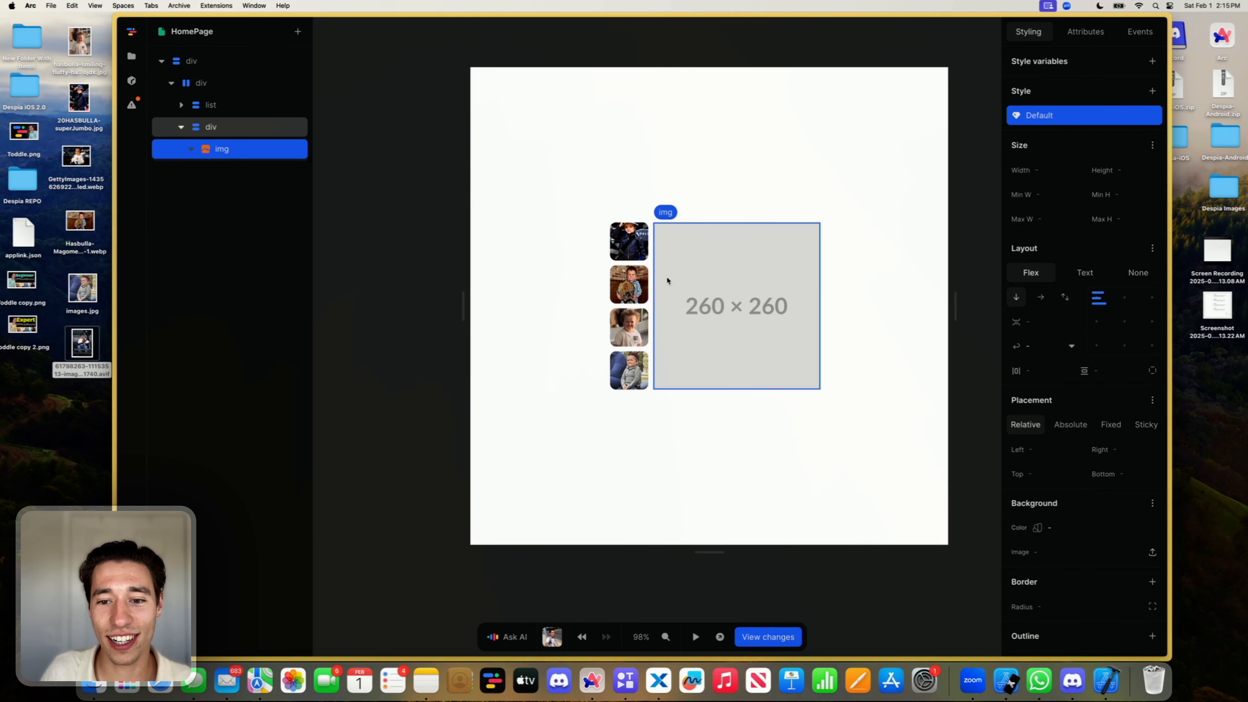
Step: Add a new div below the image inside the container div beside the list
click(226, 128)
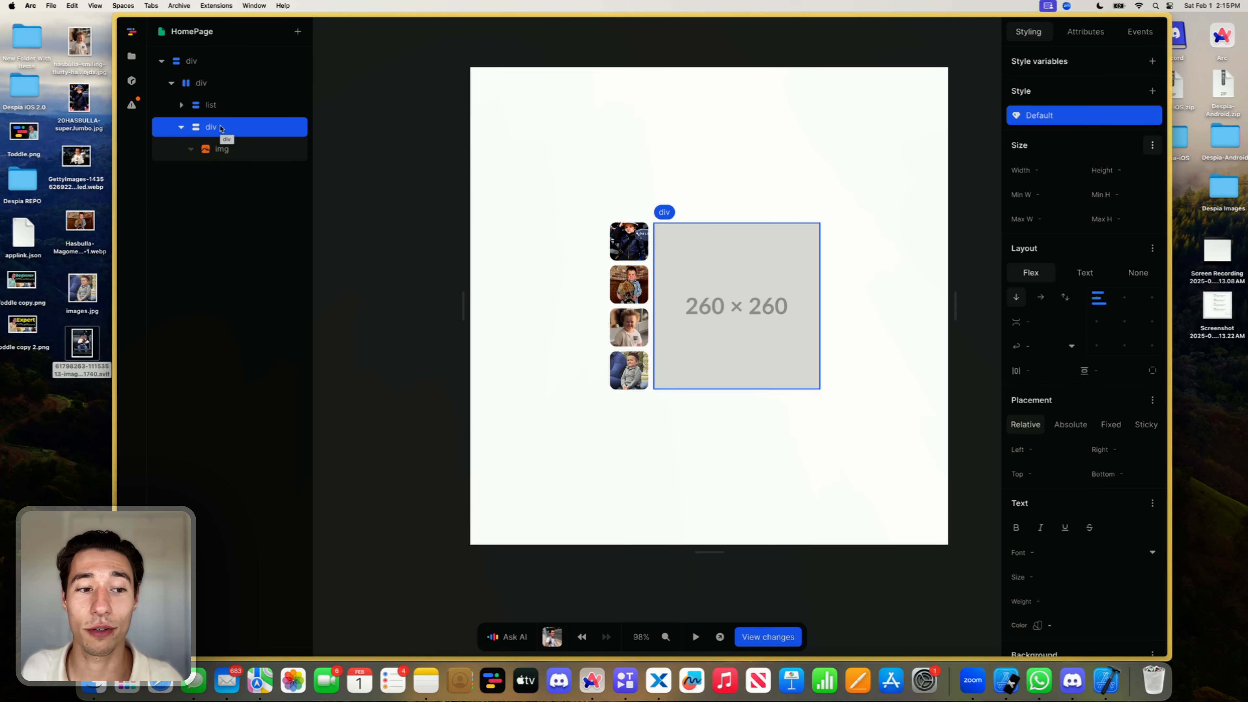
click(297, 31)
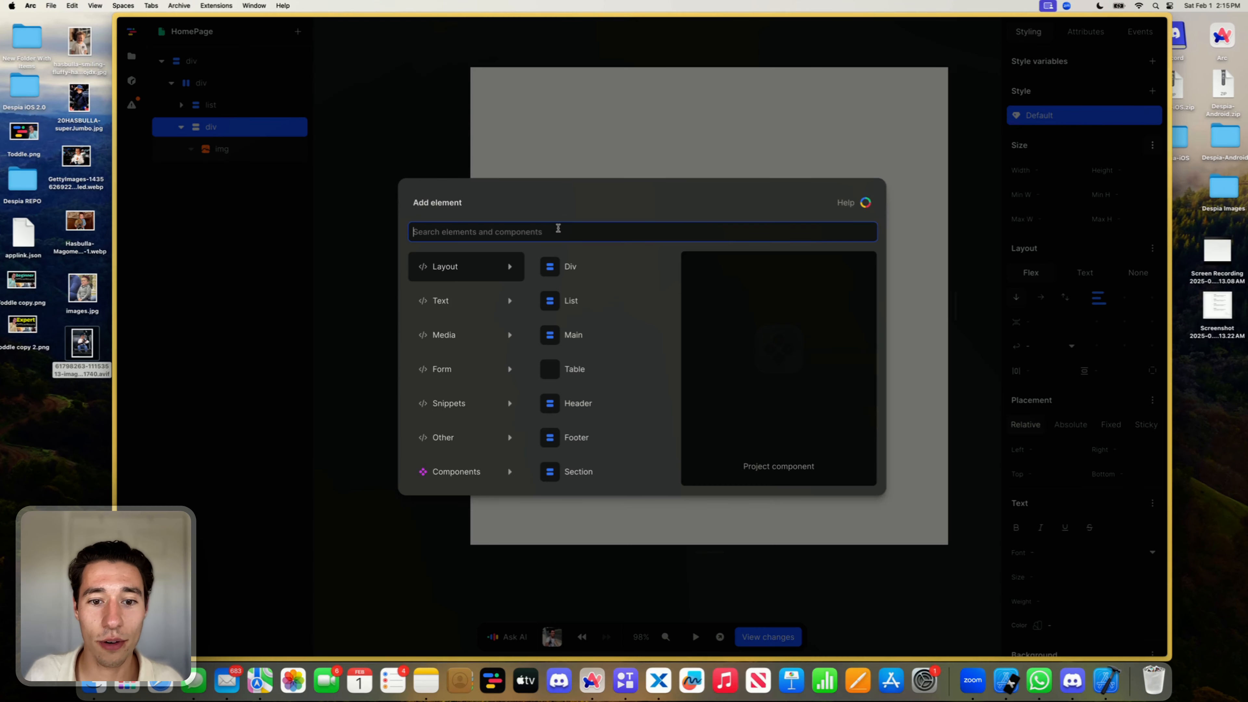
click(573, 267)
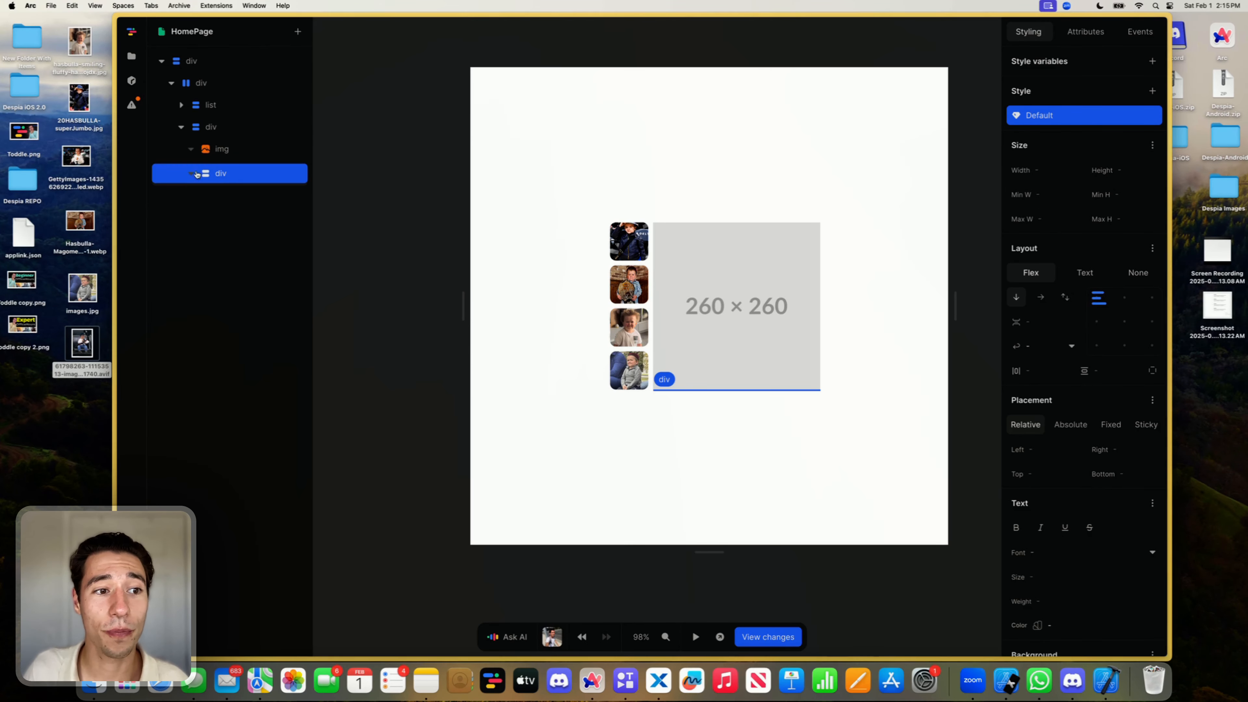
Step: Set the new div's width to 100% and its height to auto
click(1052, 171)
text(100)
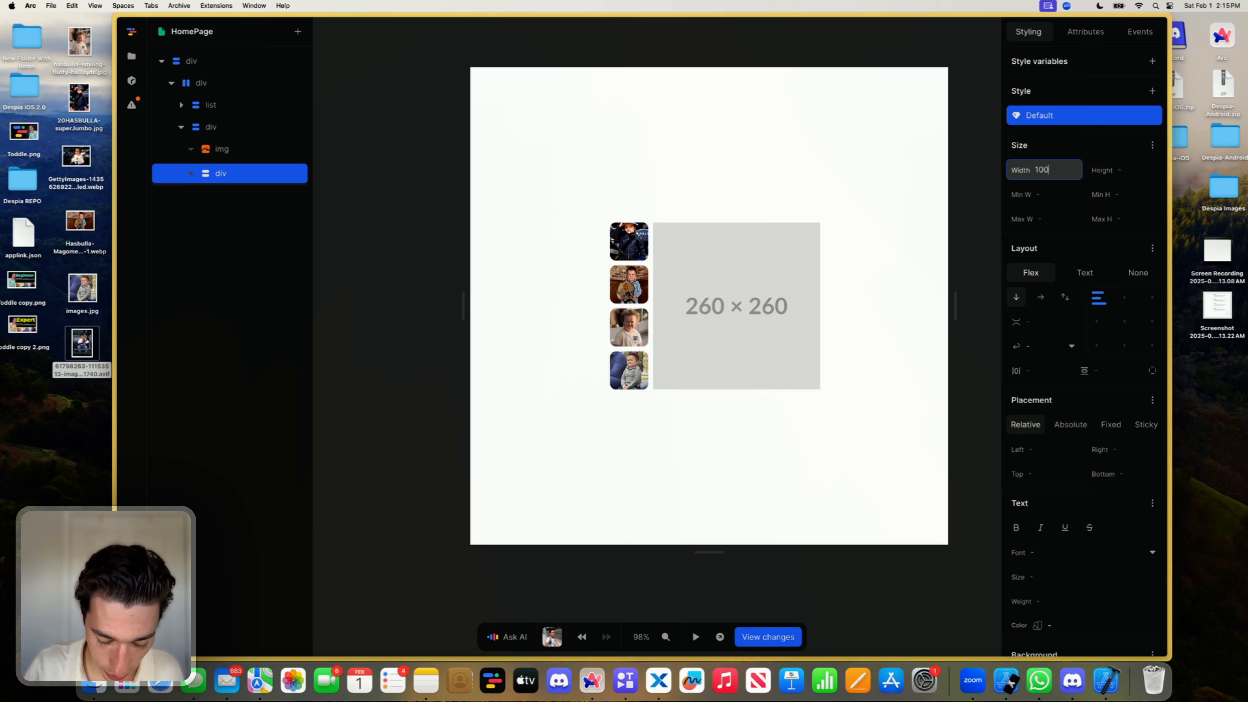
click(1140, 172)
text(auto)
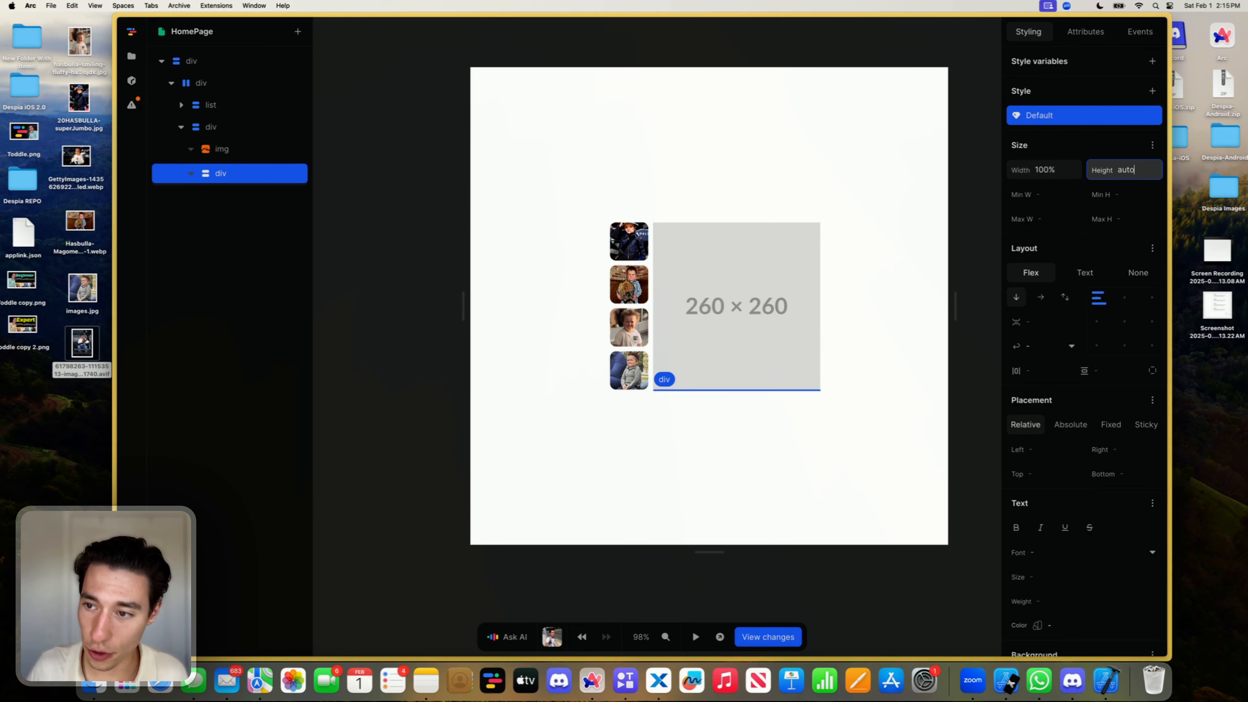
Step: Set the new div's horizontal and vertical padding to 1rem each
click(1042, 370)
text(1)
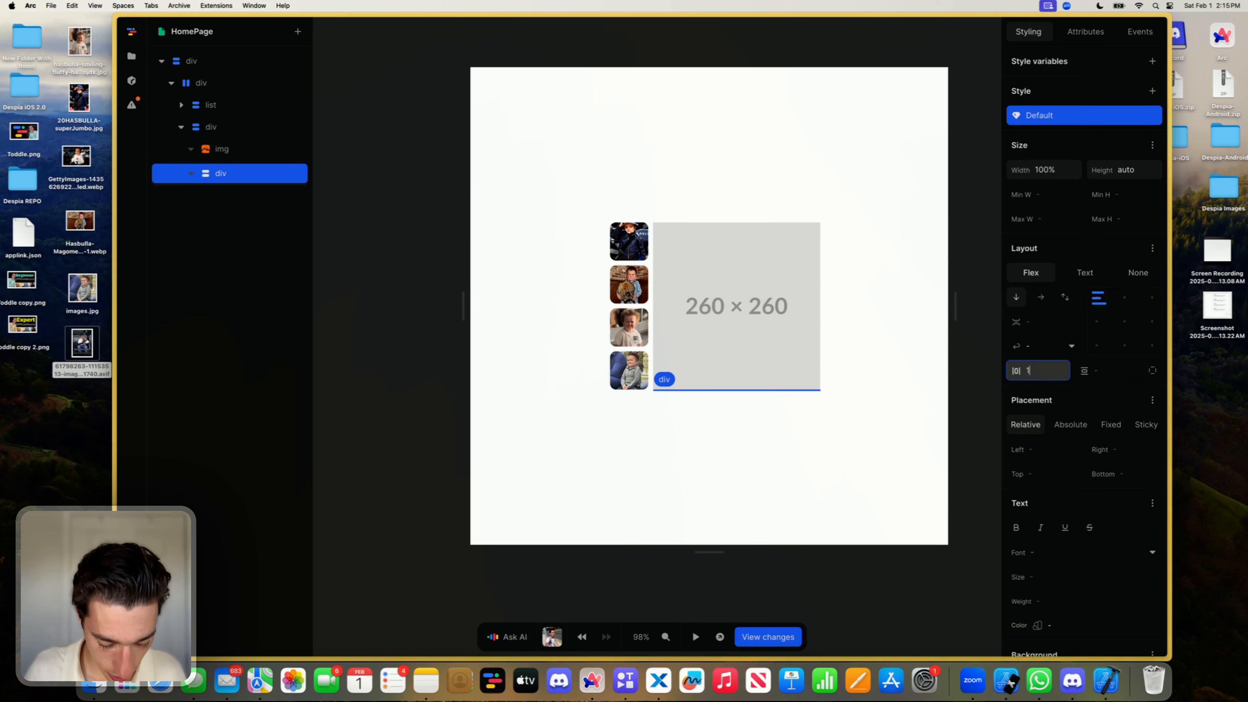
text(rem)
click(1096, 370)
text(1rem)
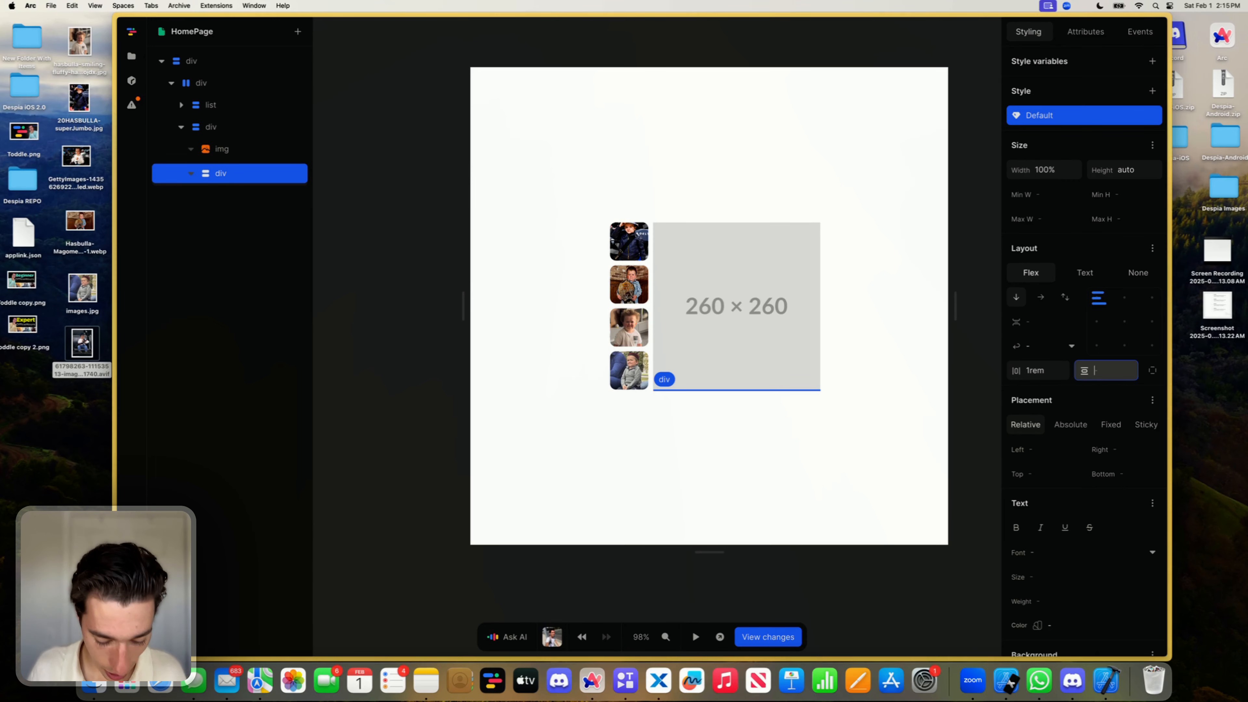
Step: Add a Heading 1 element inside the padded div below the image
click(301, 38)
text(h)
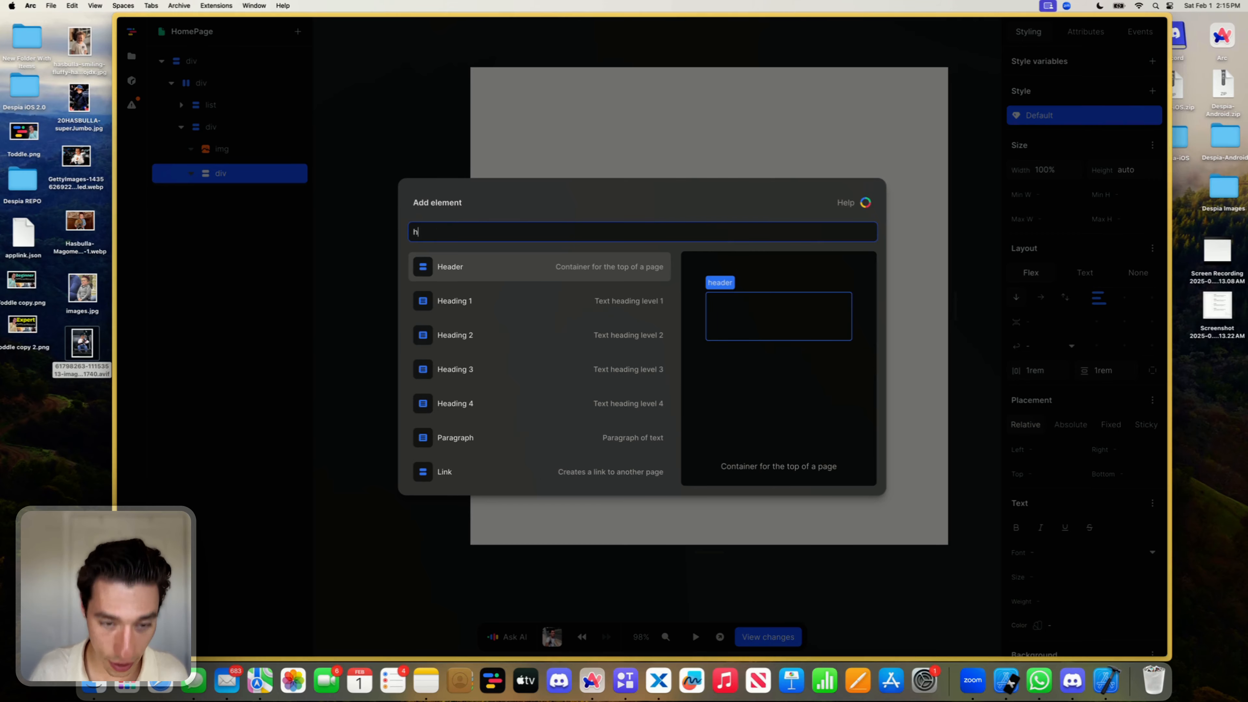
click(480, 301)
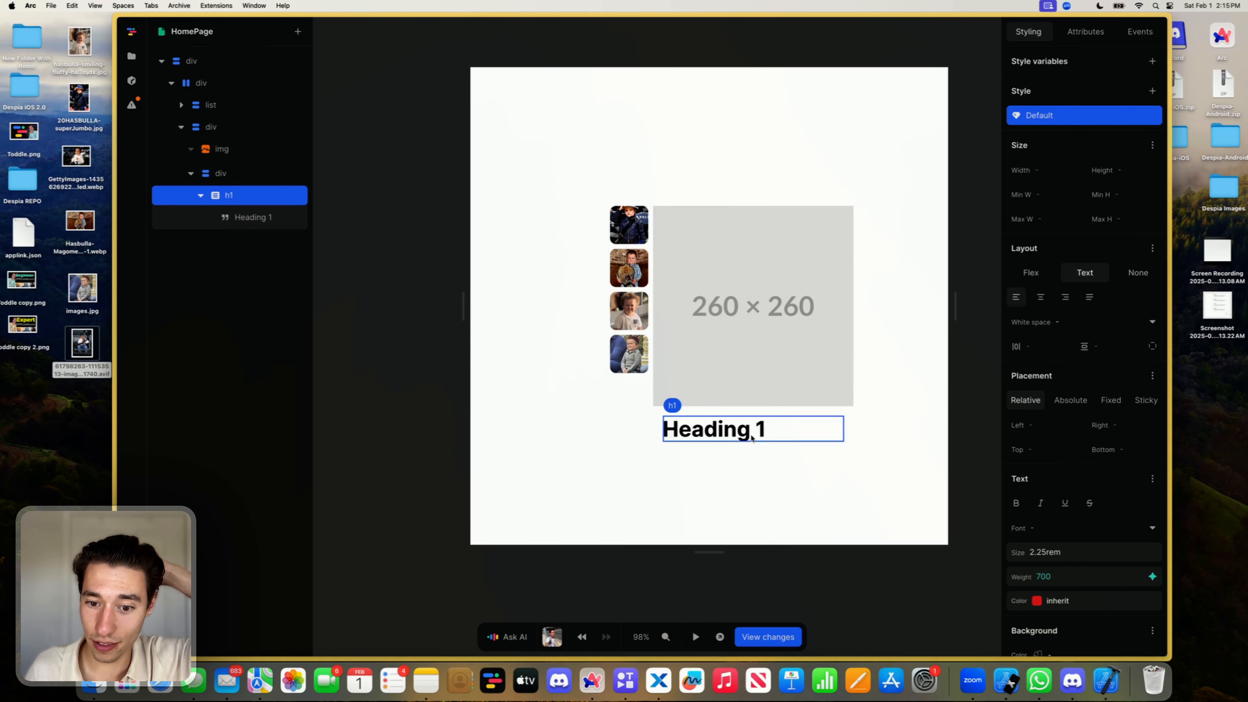
click(897, 413)
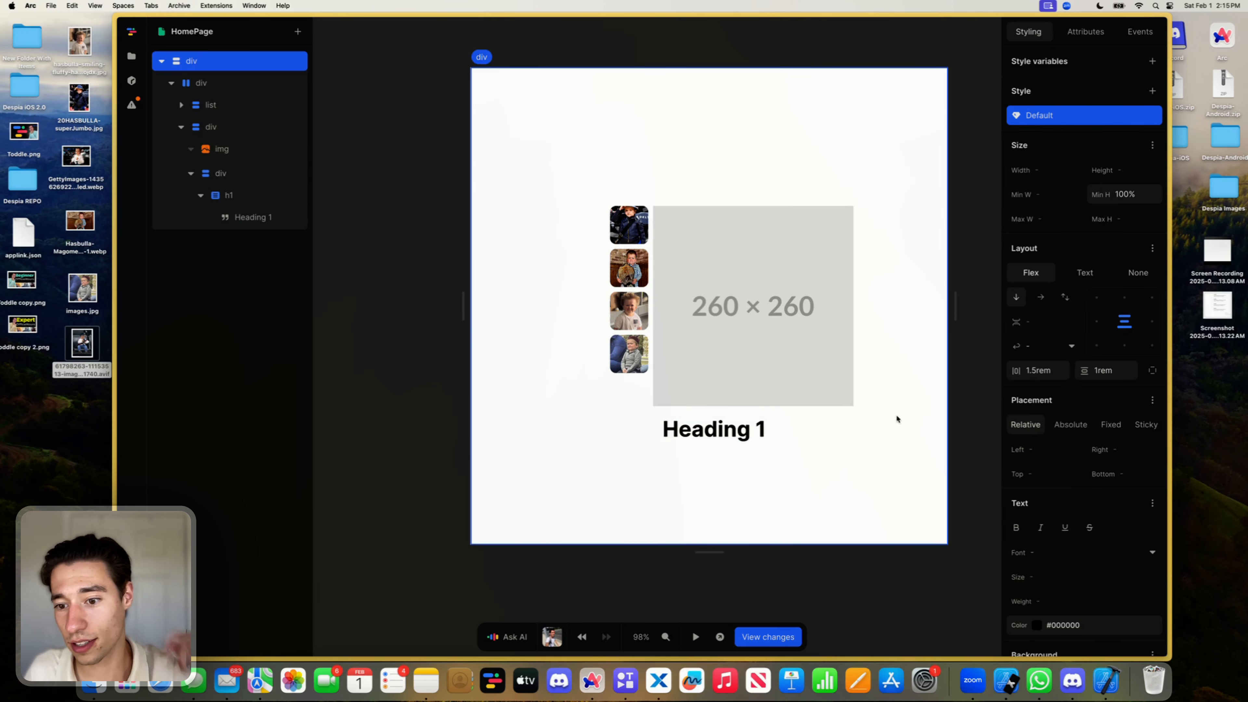
click(836, 430)
click(842, 397)
click(912, 412)
click(726, 434)
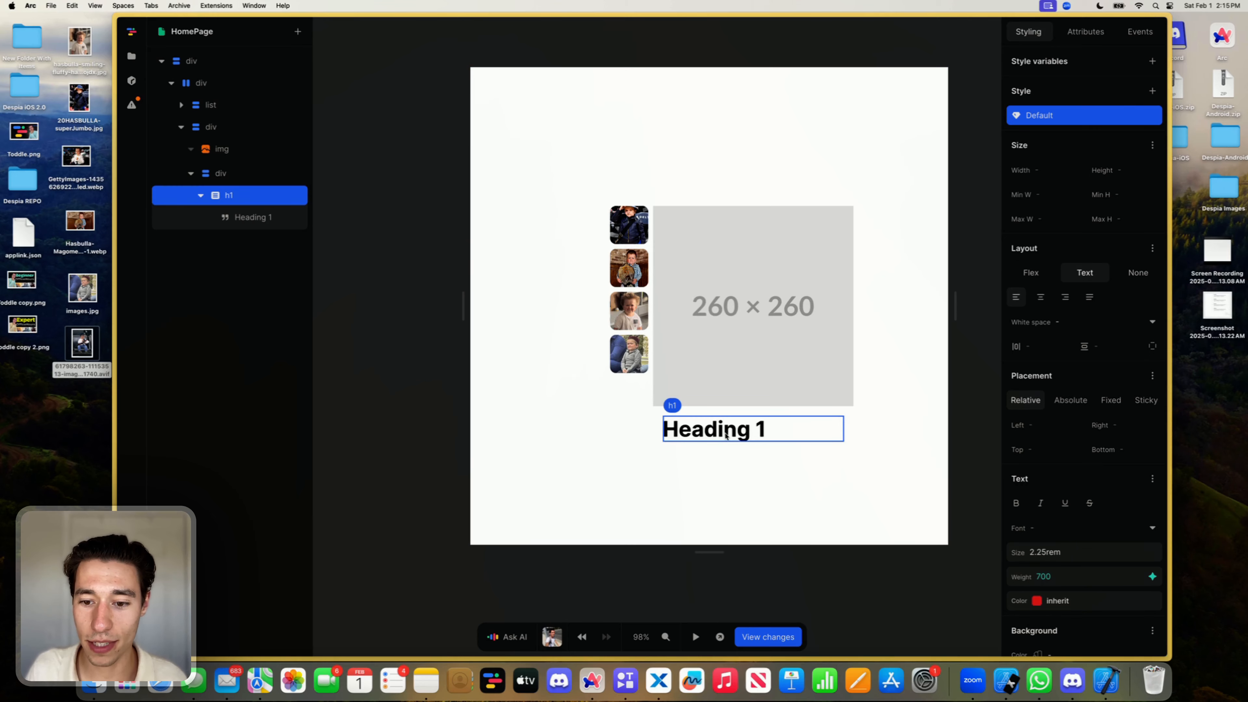
click(728, 414)
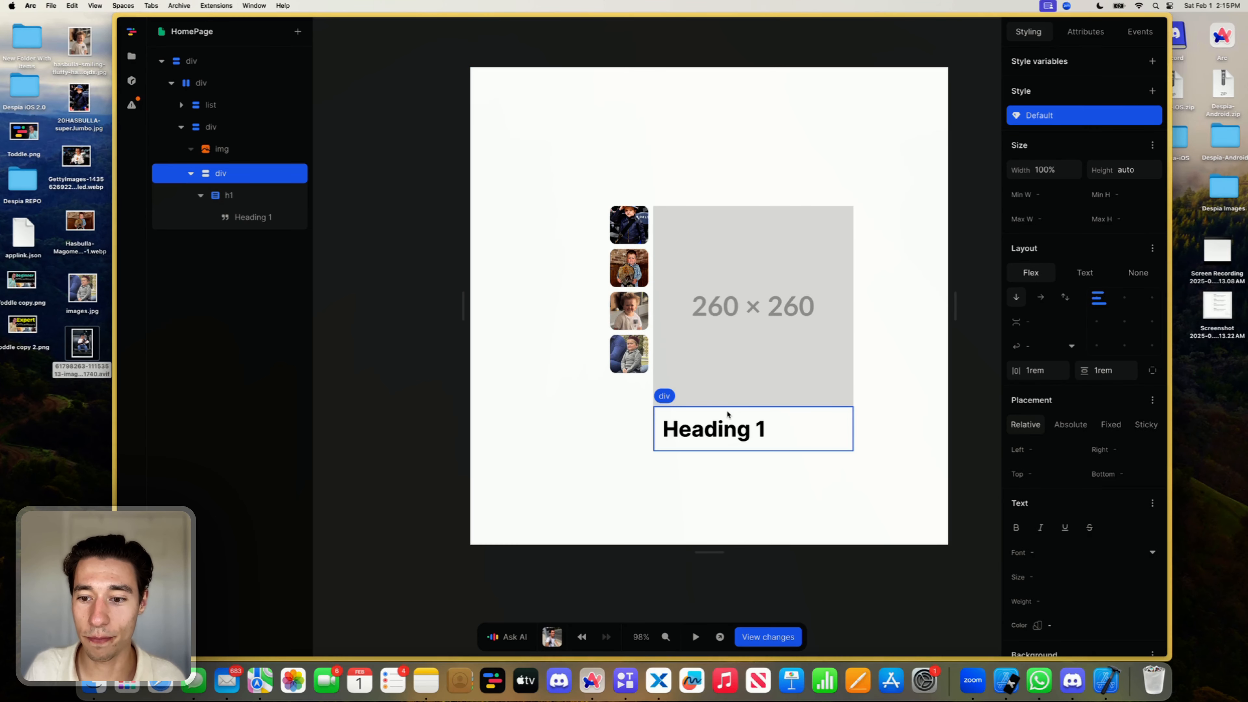
Step: Reduce the font size of the heading below the image
click(737, 427)
click(1075, 557)
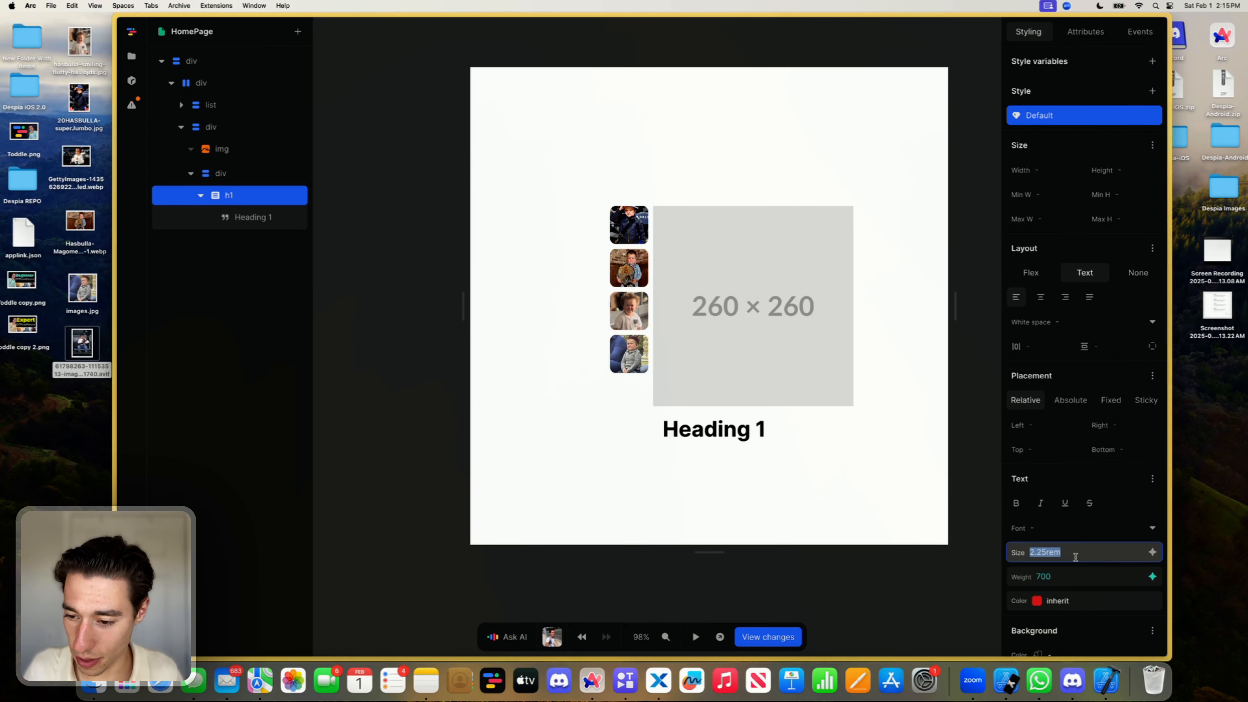
click(812, 507)
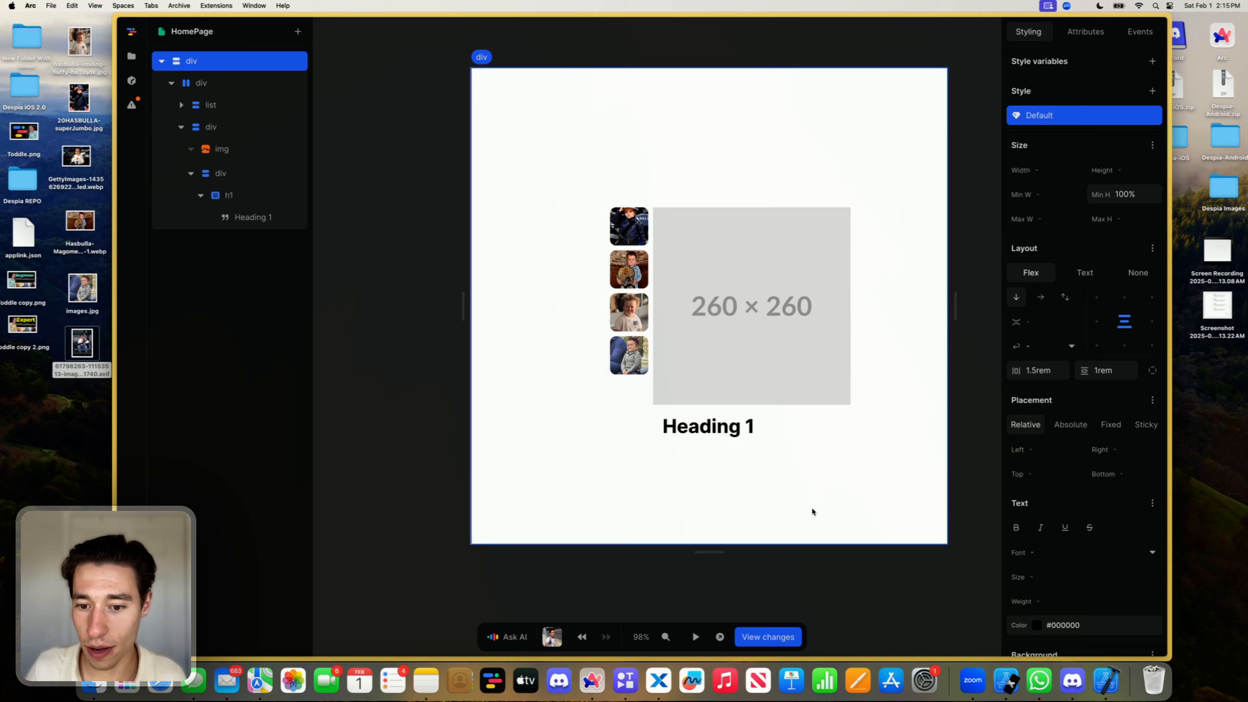
Step: Replace the placeholder text of the heading below the image with text starting with "My"
double_click(736, 432)
click(749, 444)
double_click(749, 429)
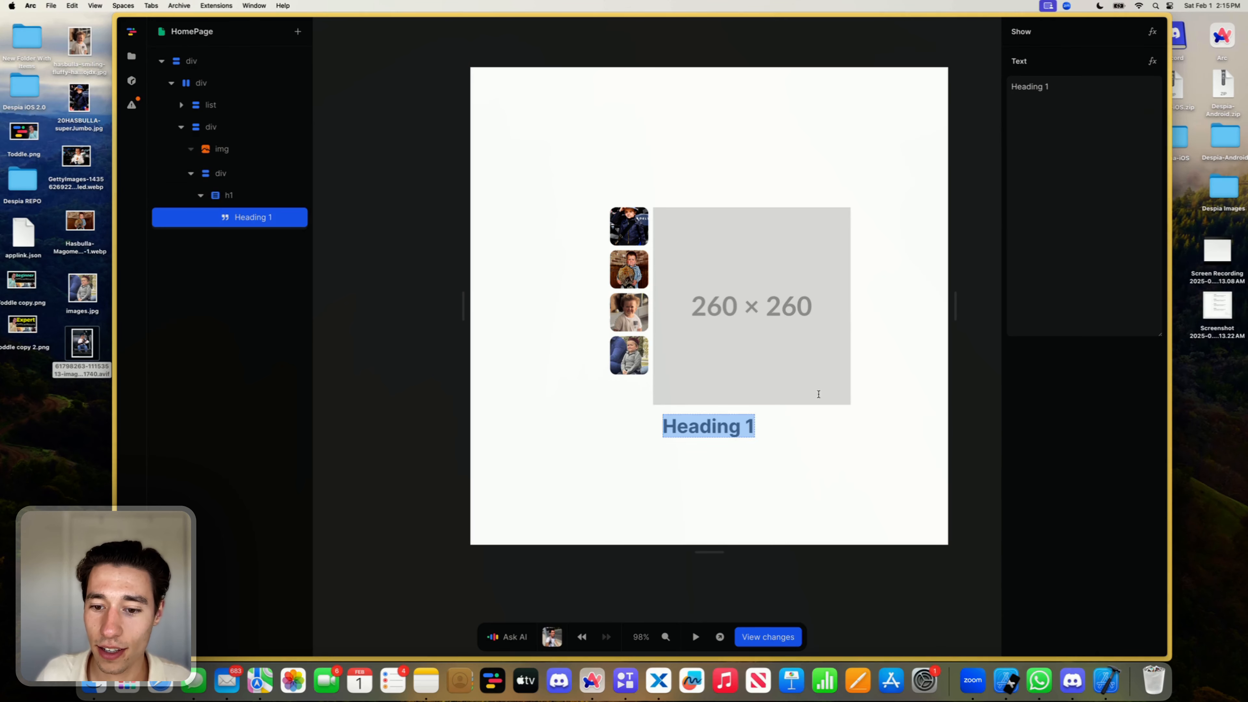
click(1068, 148)
key(BackSpace)
text(My)
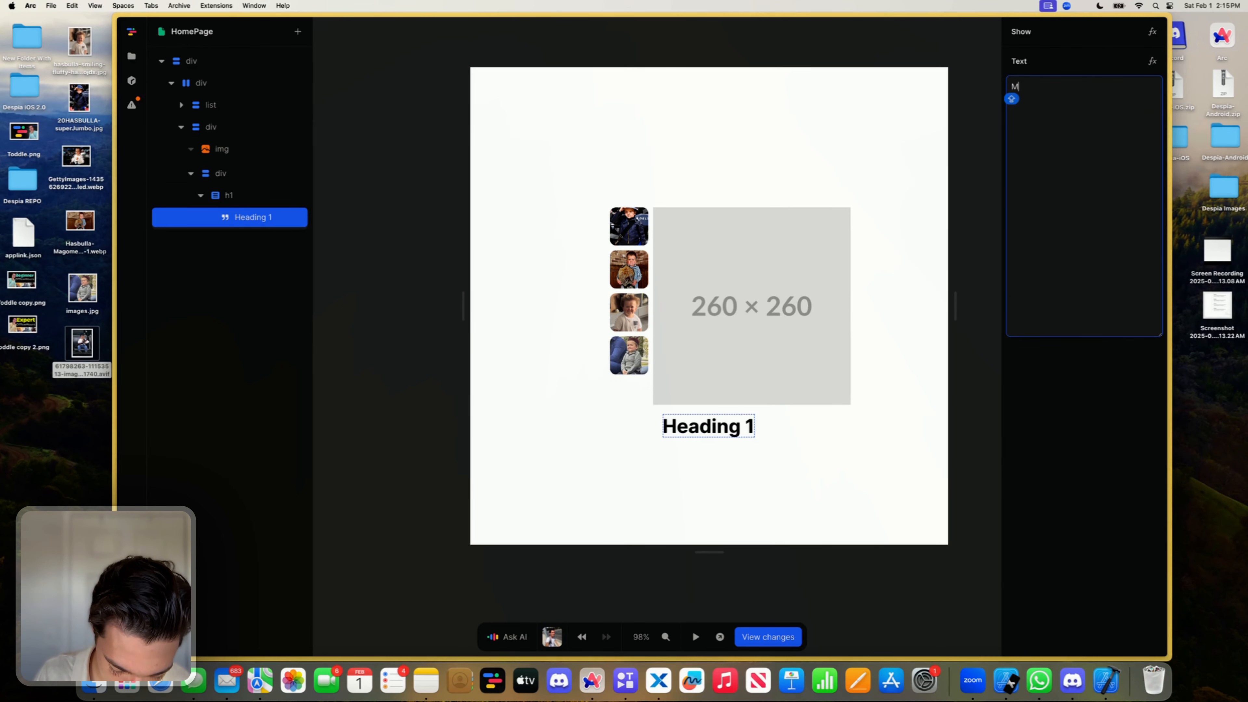
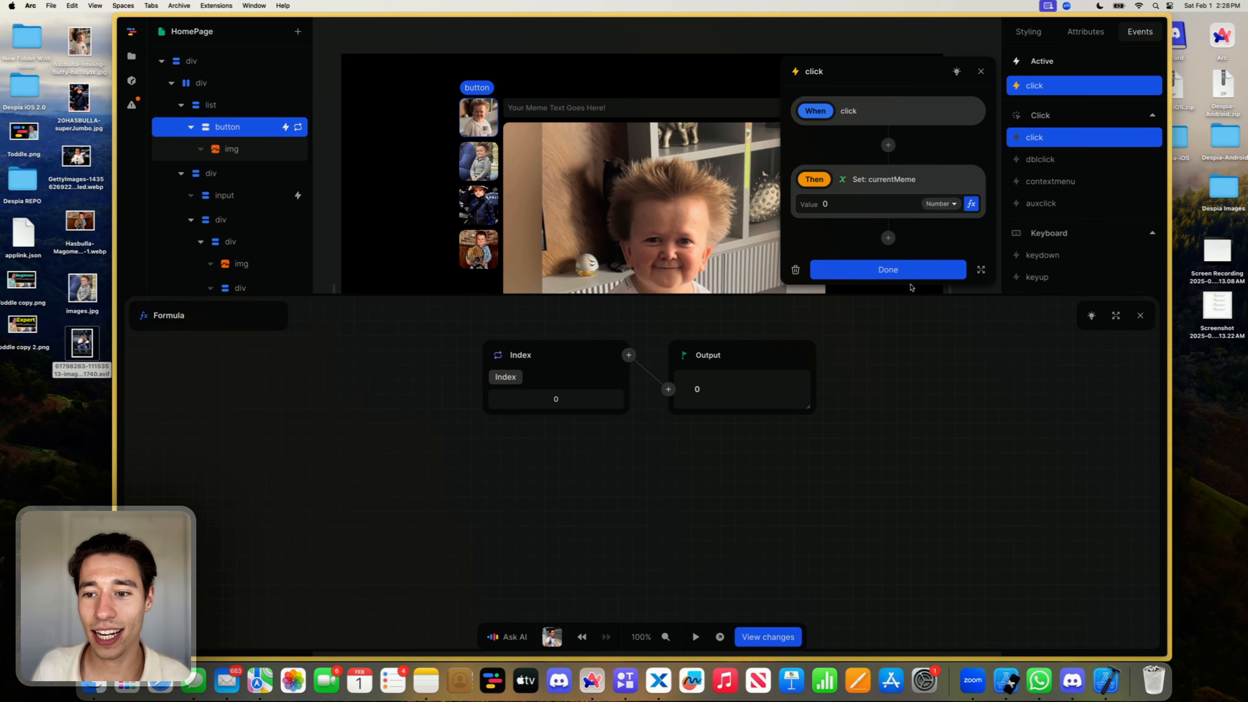
Step: Finish the thumbnail button's click action that sets currentMeme, and test switching between all the thumbnails in preview mode
click(907, 269)
click(695, 637)
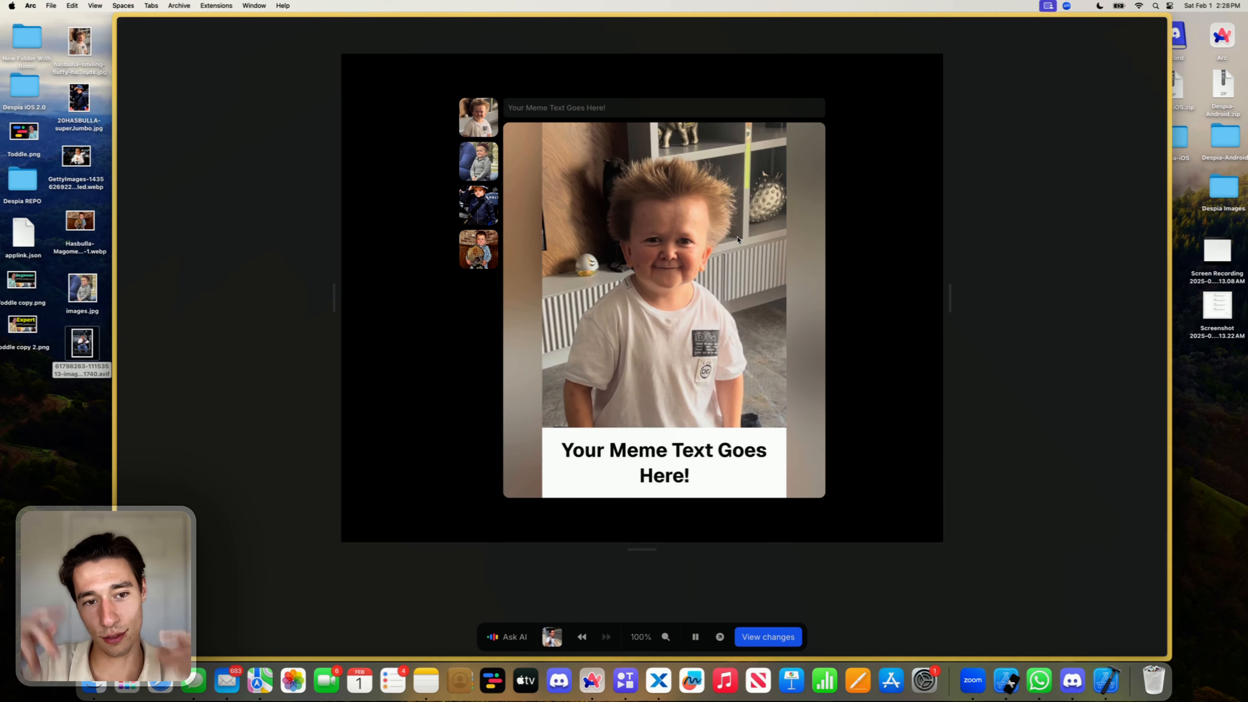
click(487, 216)
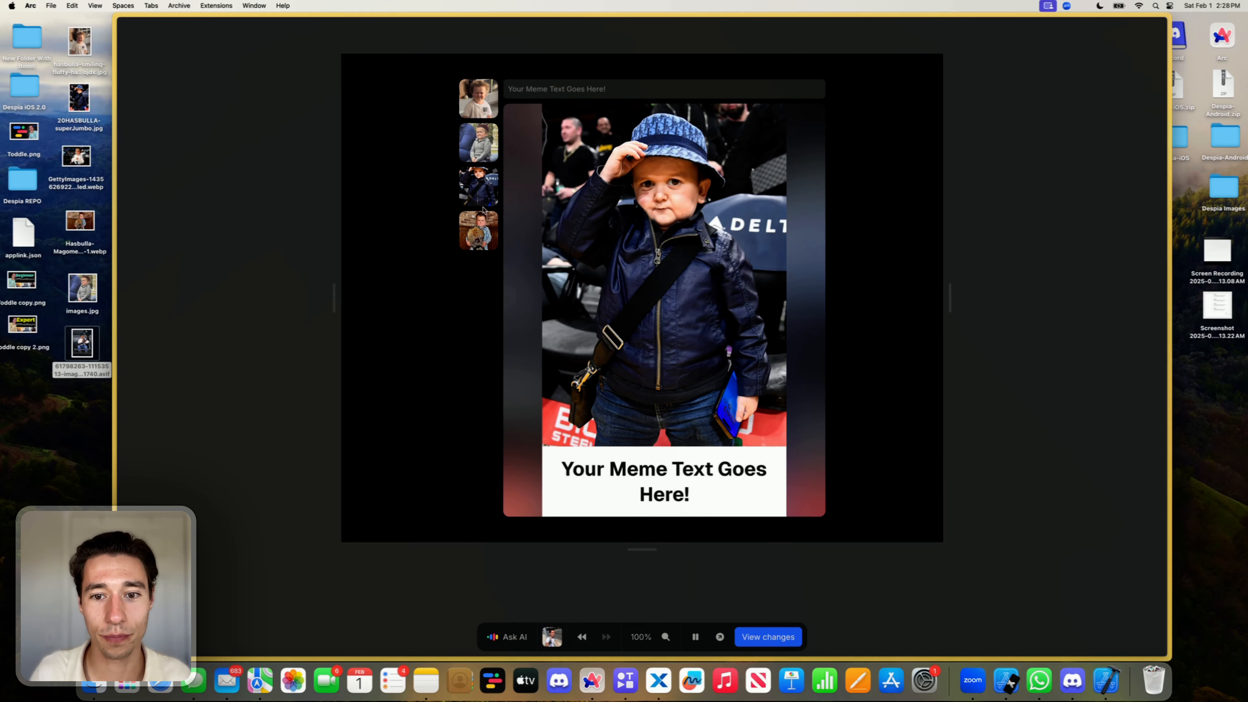
click(482, 148)
click(490, 278)
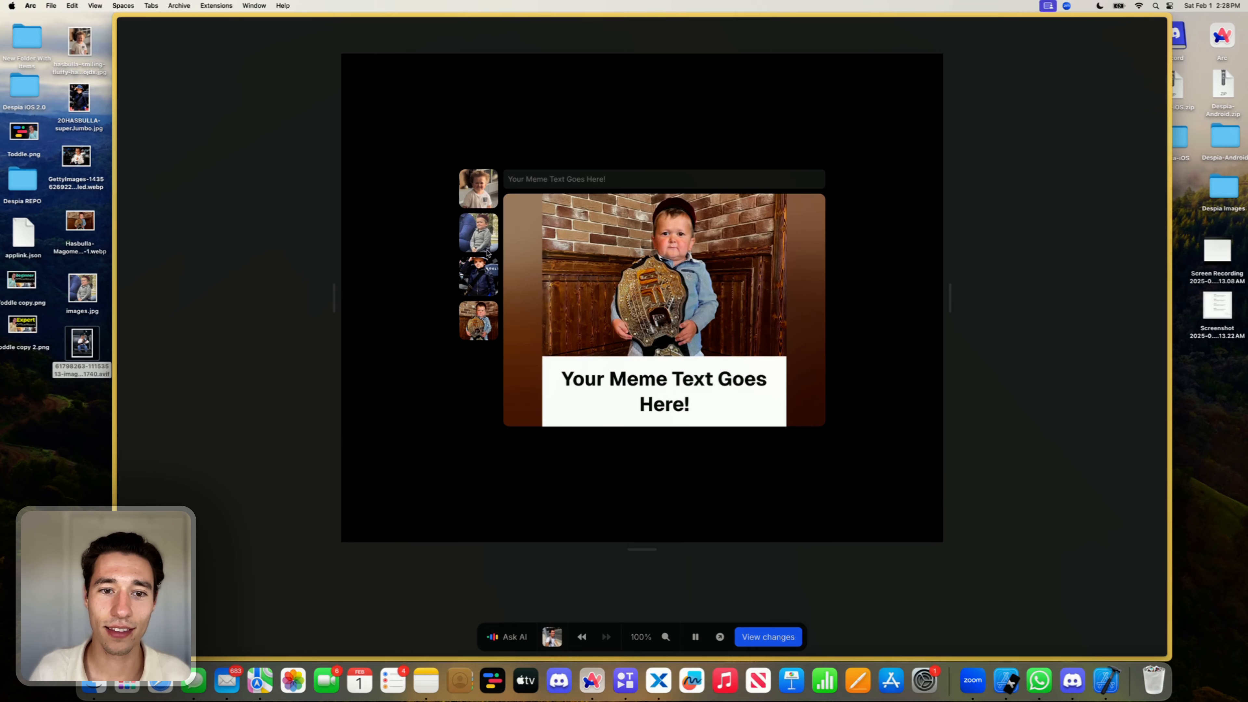
click(482, 192)
click(479, 162)
click(479, 132)
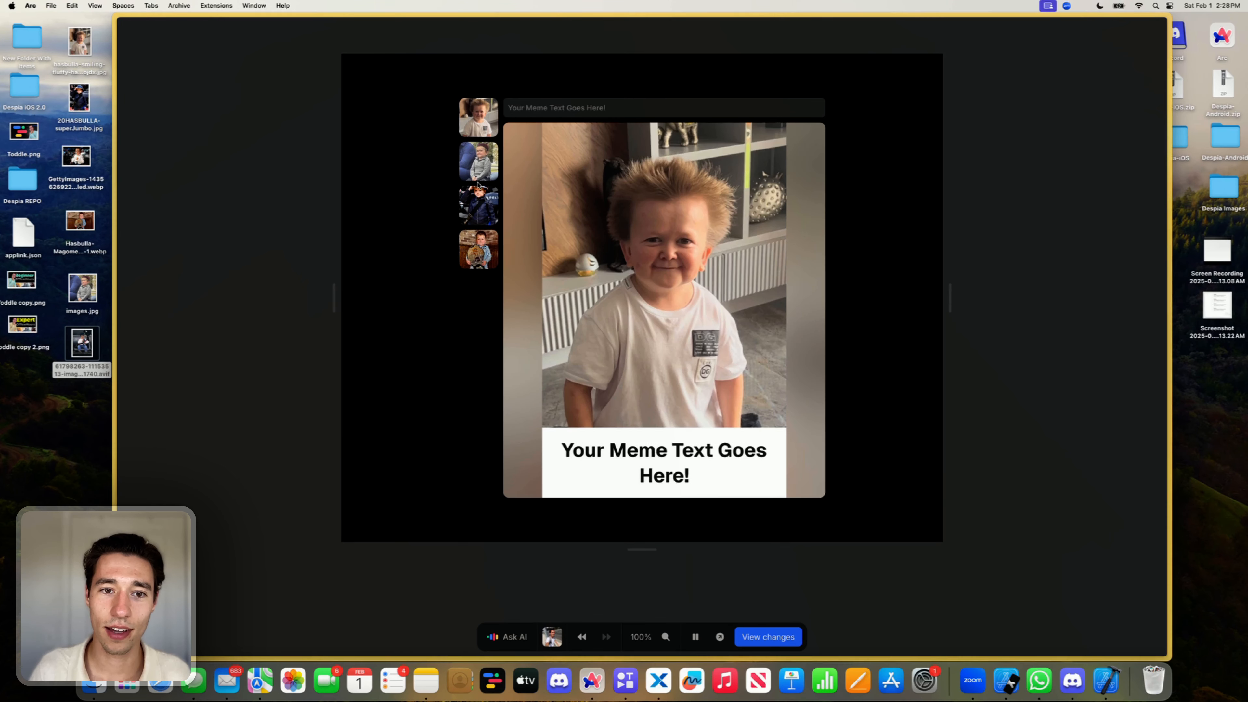
click(485, 236)
click(486, 236)
click(487, 155)
click(490, 199)
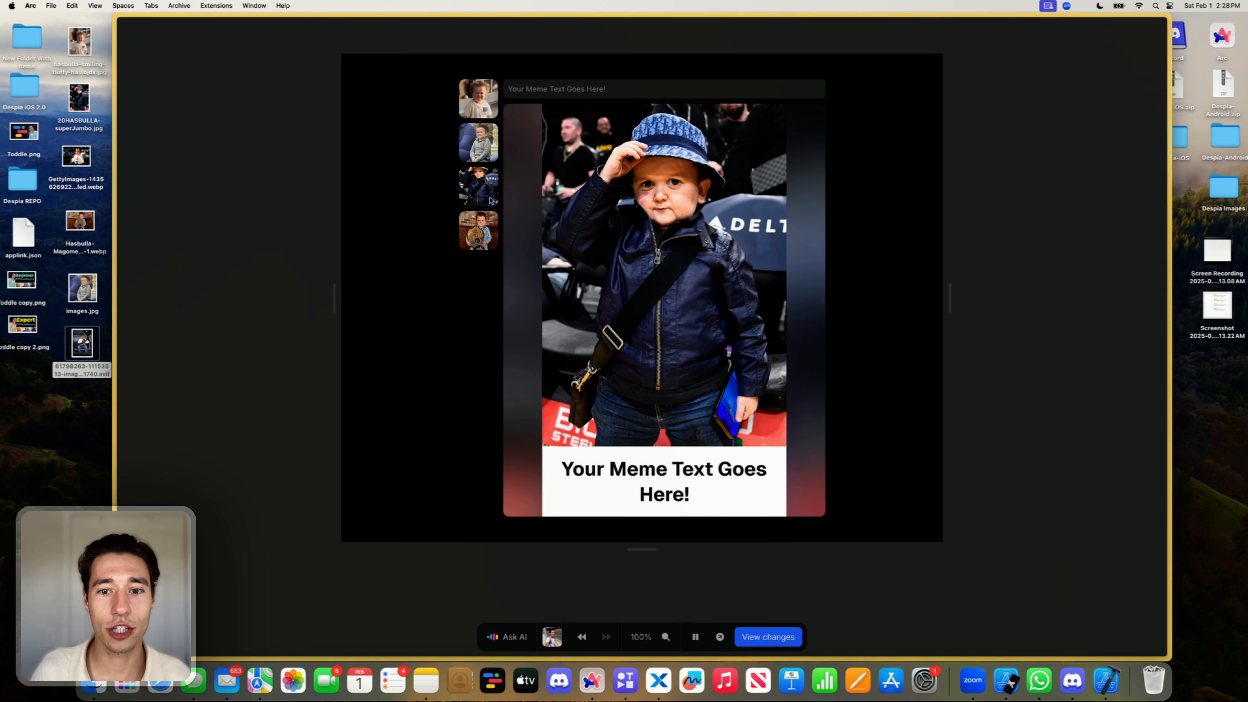
click(696, 637)
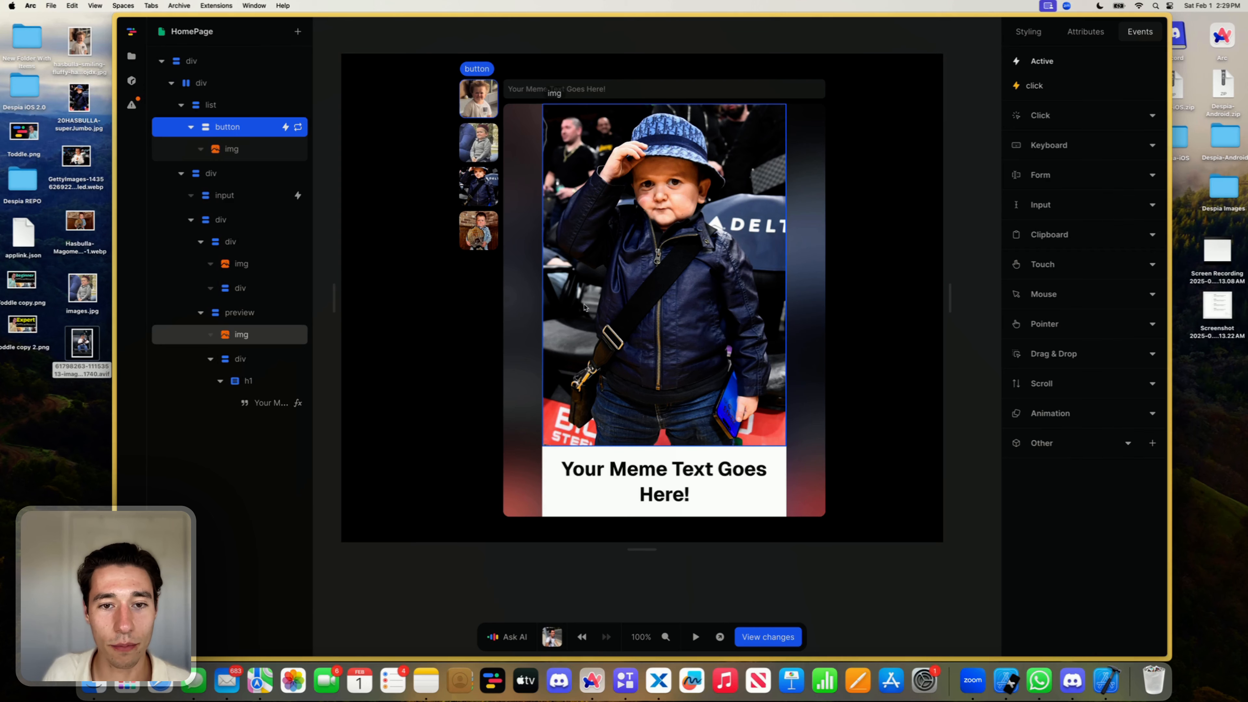
Step: Set the maximum height of the div that wraps the blurred background and the meme preview to 35rem
click(570, 268)
click(515, 254)
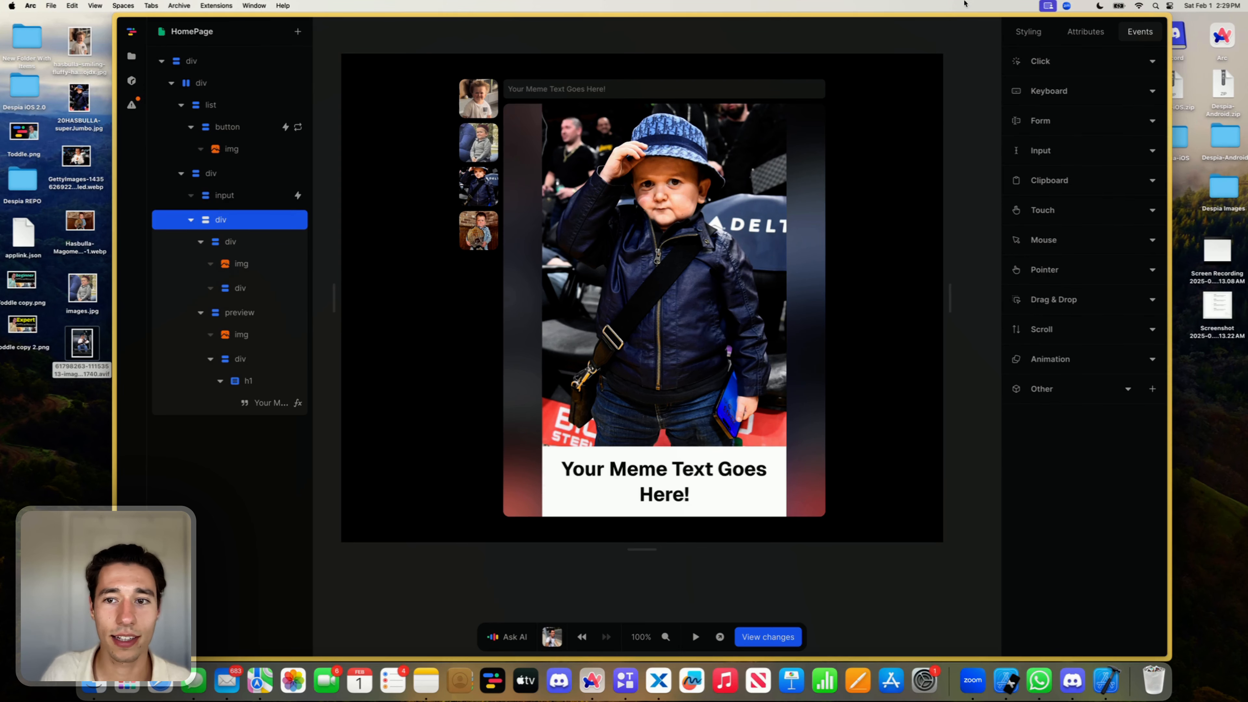
click(1028, 31)
click(1129, 222)
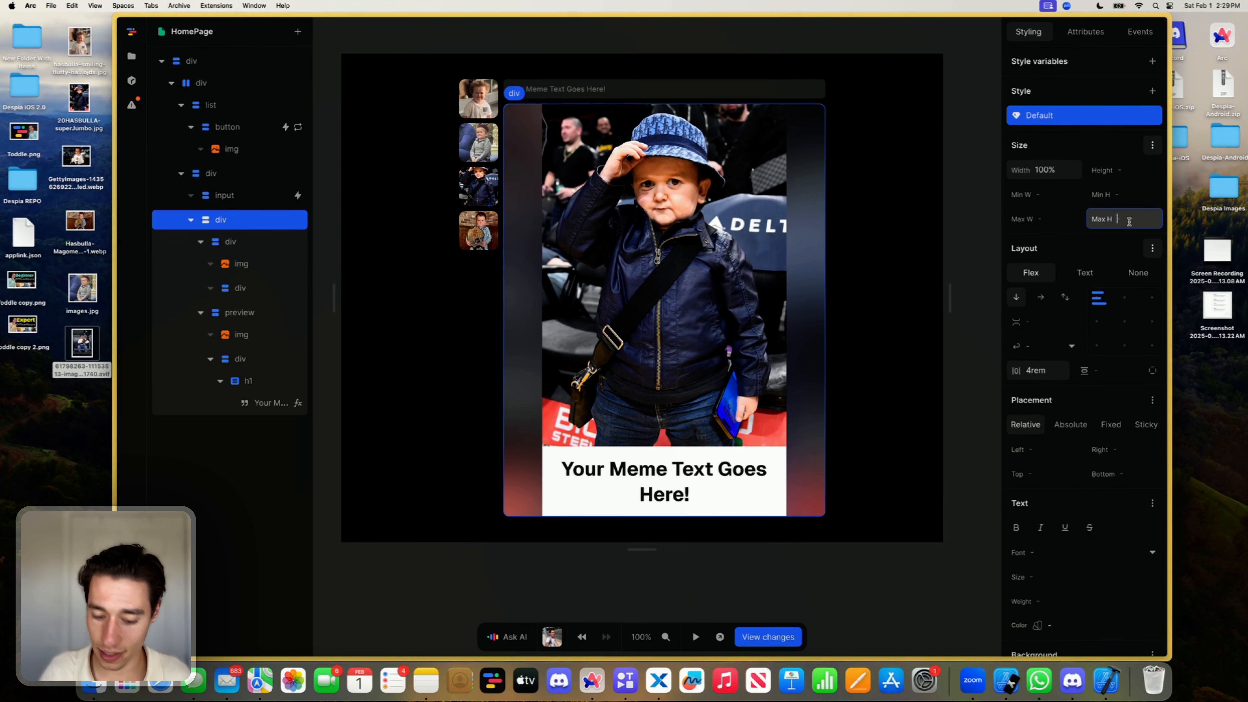
text(25rem)
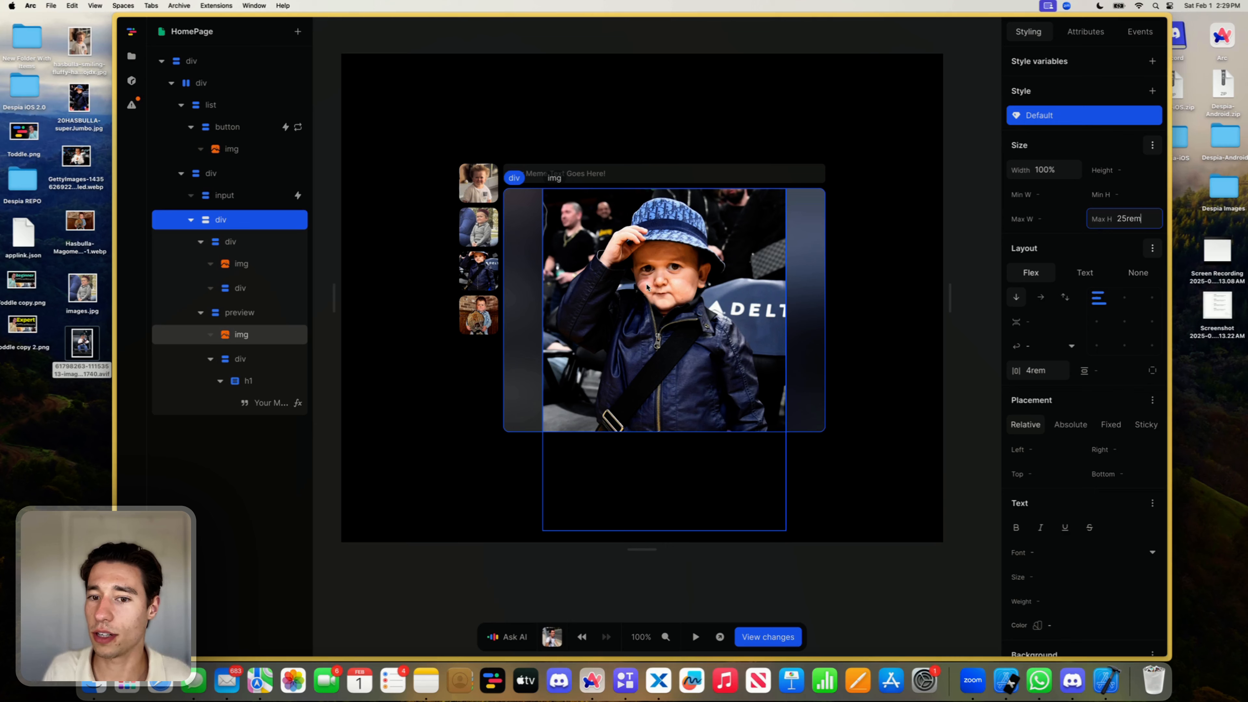
text(em)
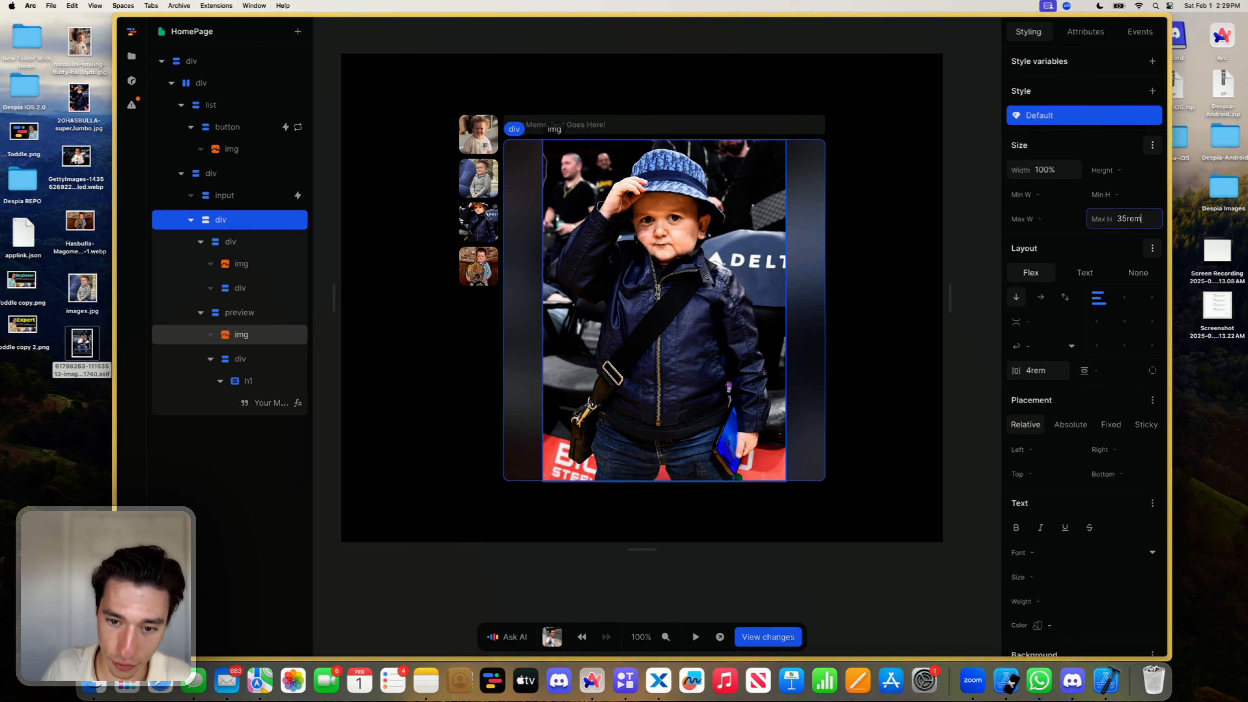
Step: Set the height of the preview element inside the wrapper div to 100%
click(238, 242)
click(200, 241)
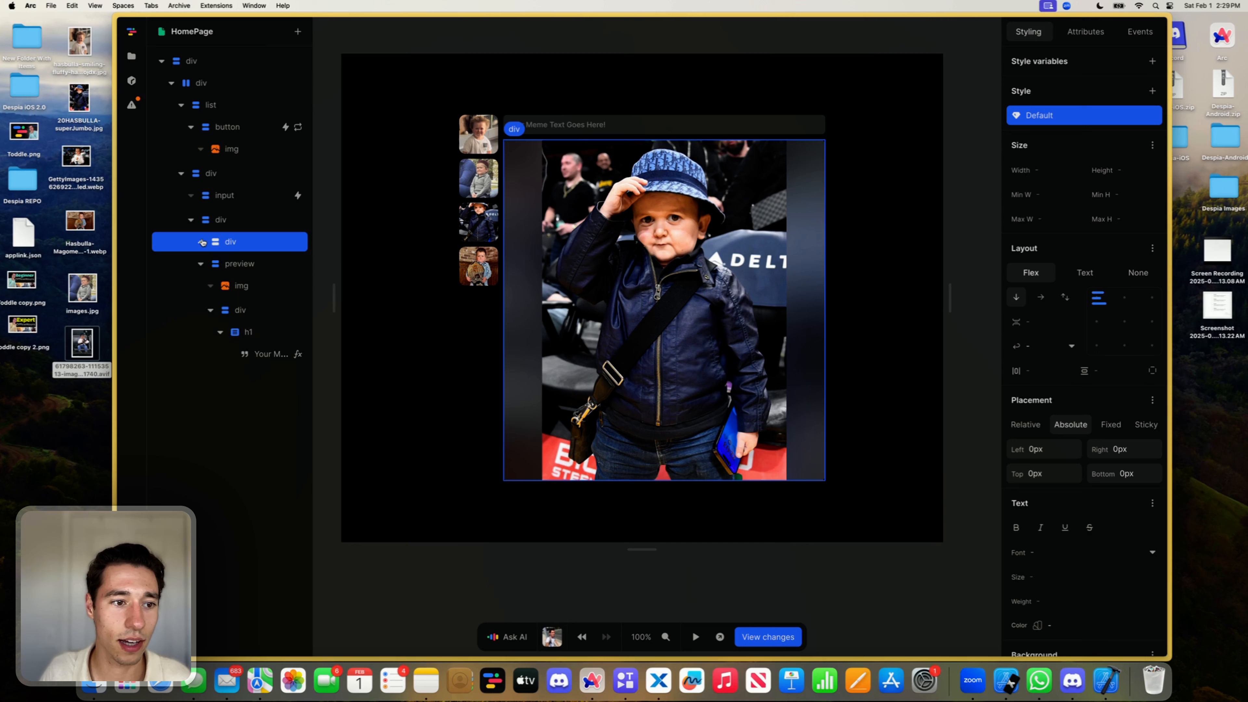
click(200, 265)
click(236, 264)
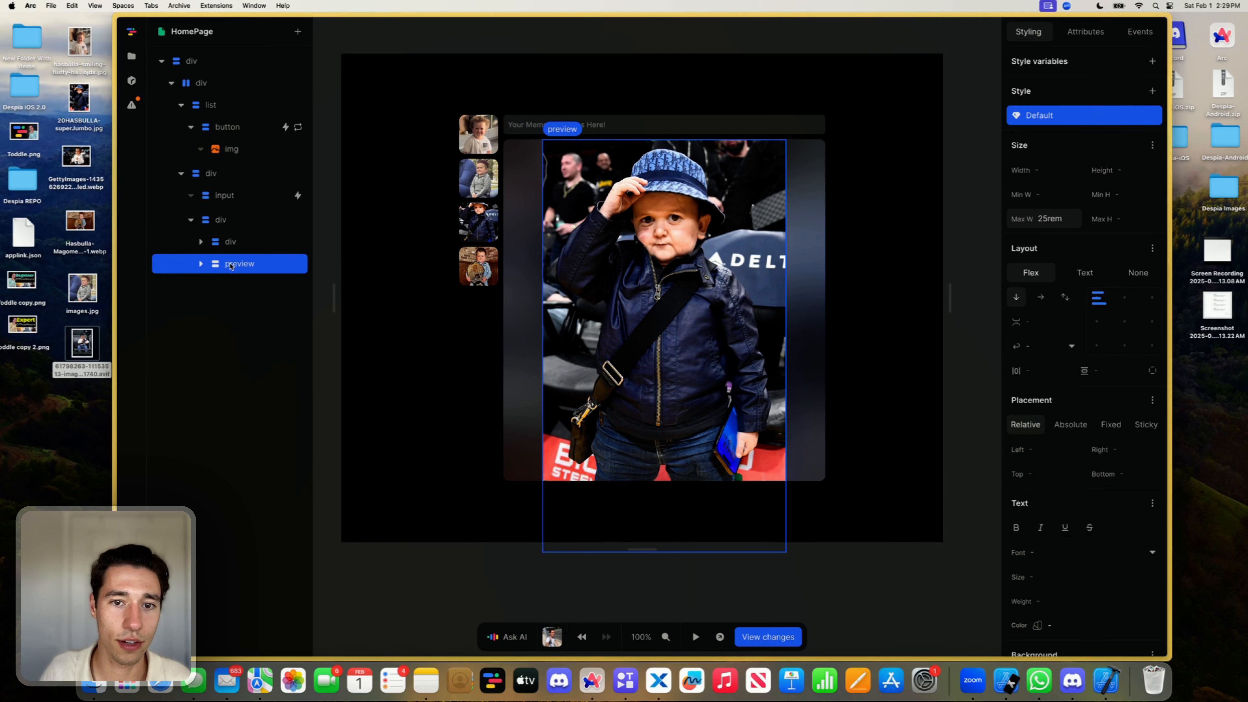
click(1140, 171)
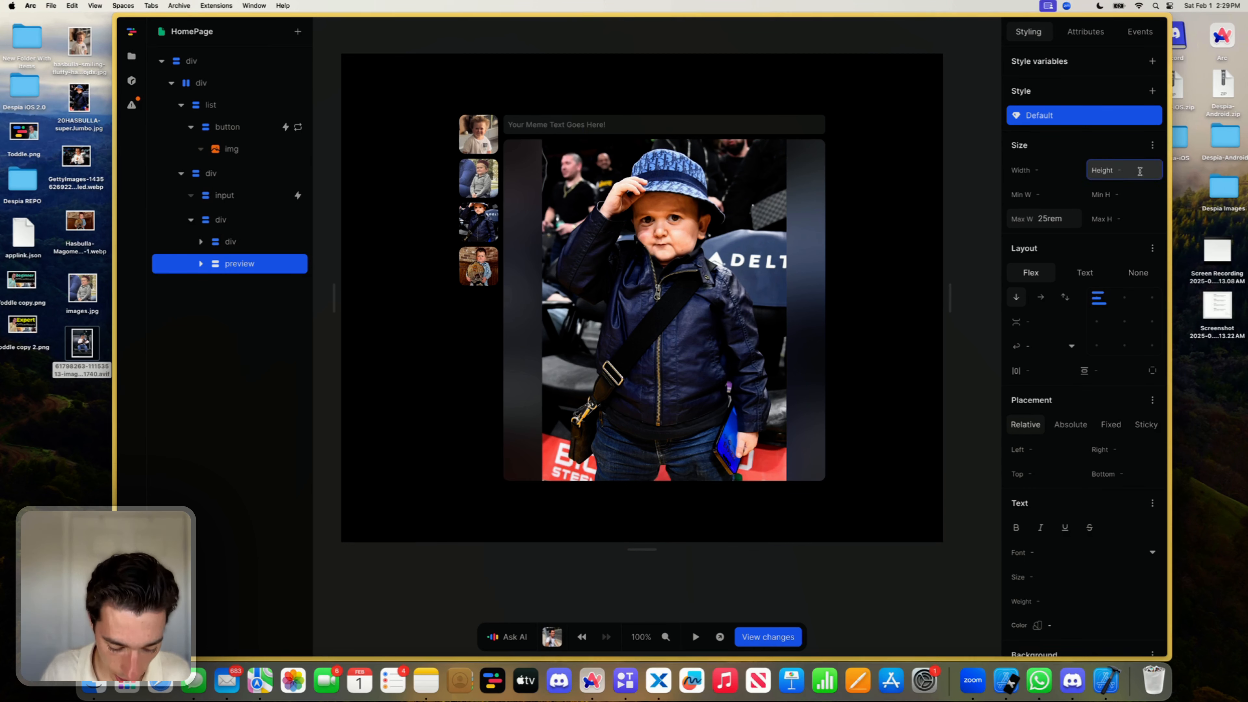
text(100%)
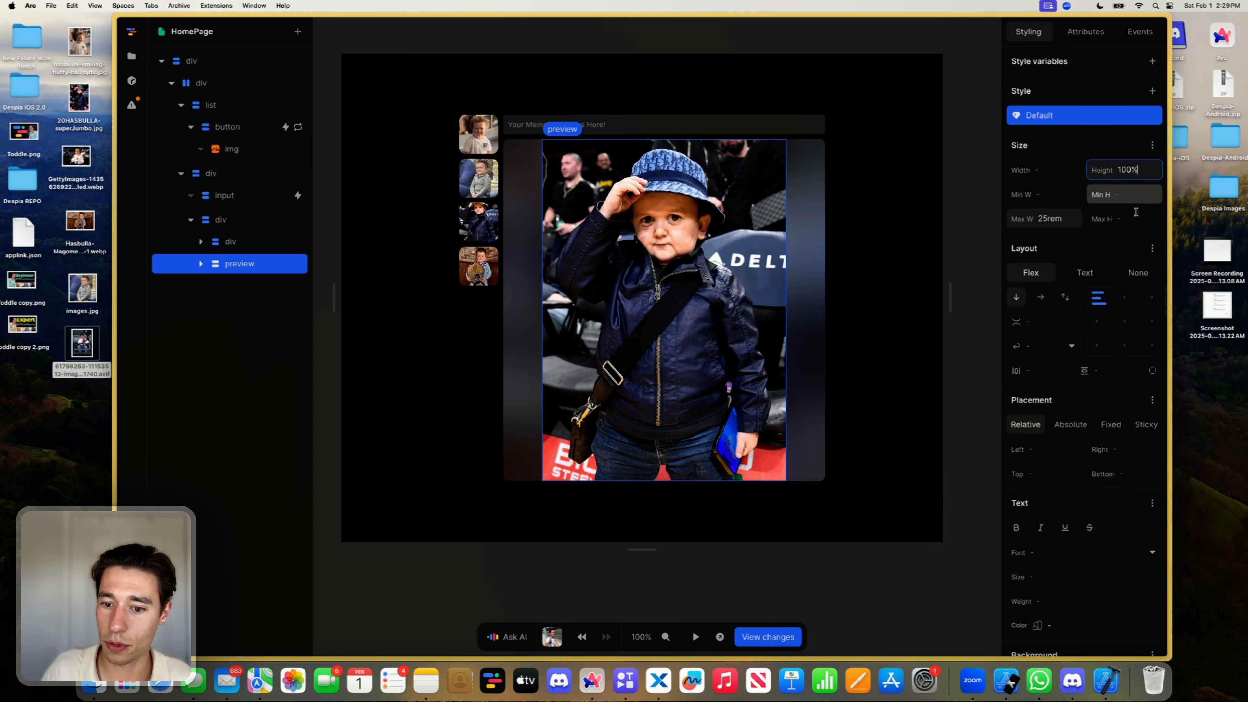
click(1152, 145)
click(978, 148)
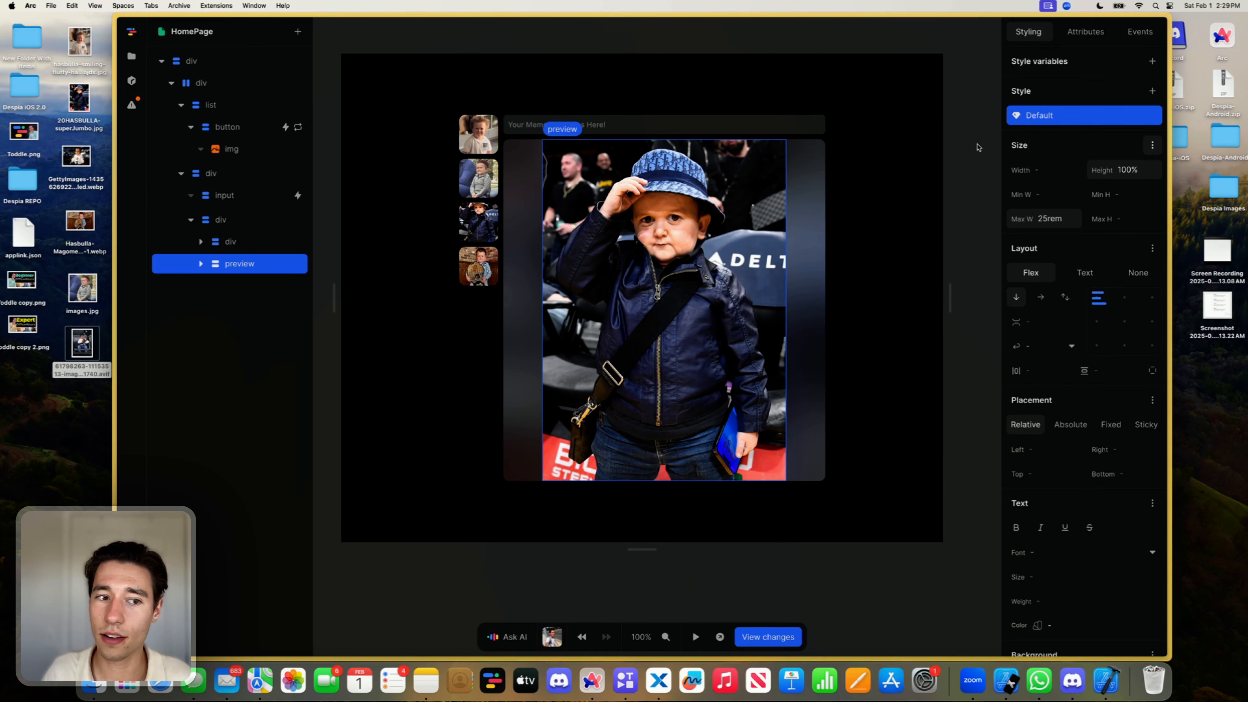
Step: Set the width and height of the image inside the preview element to 100% each
click(201, 264)
click(241, 286)
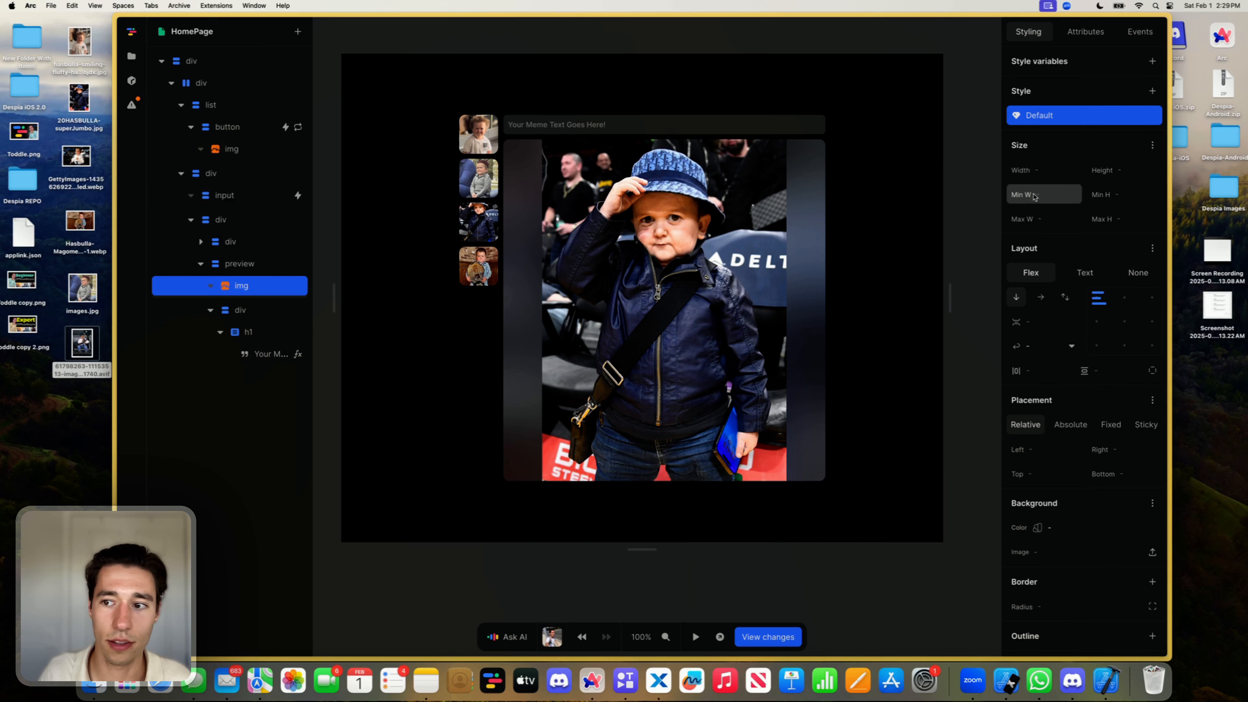
click(1047, 170)
text(100)
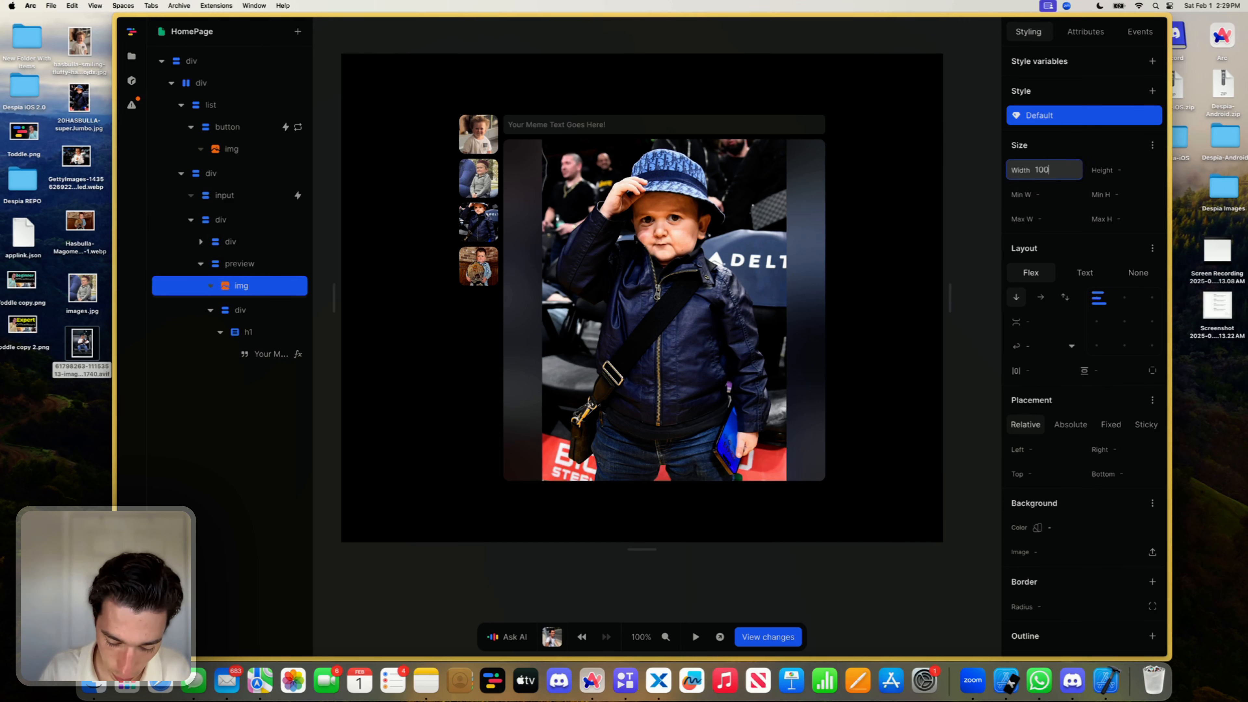
text(%)
key(Tab)
text(100)
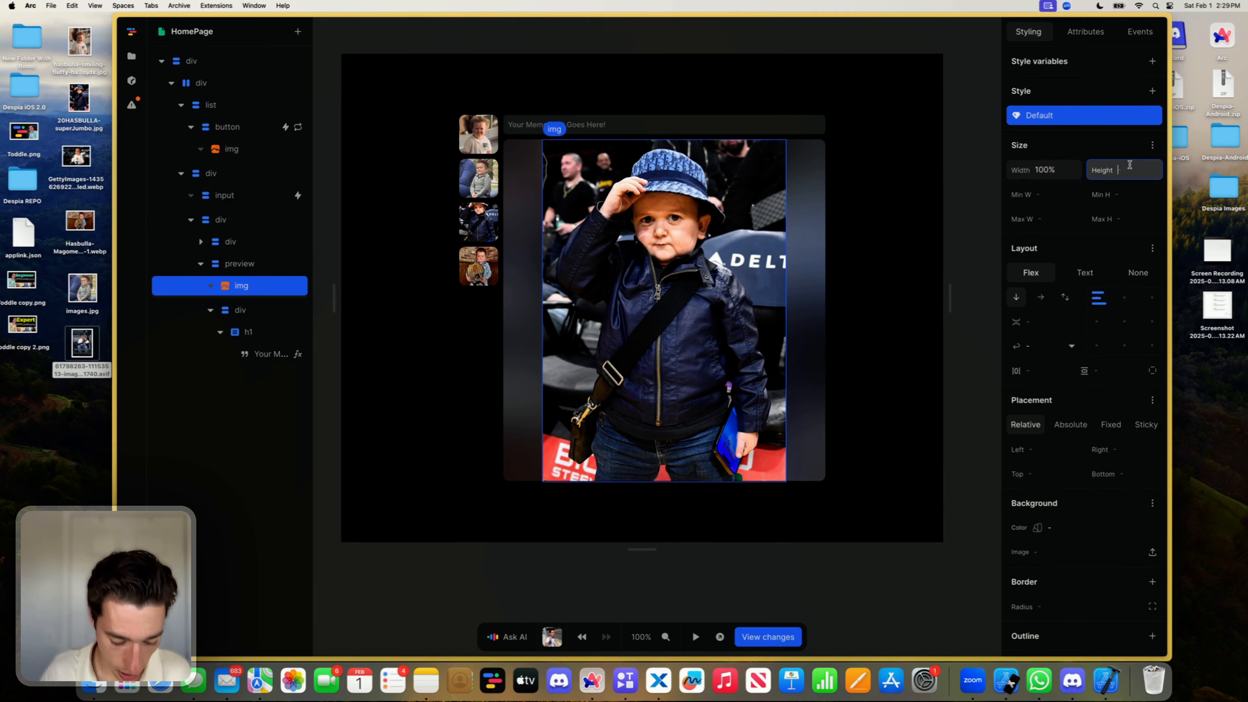
key(BackSpace)
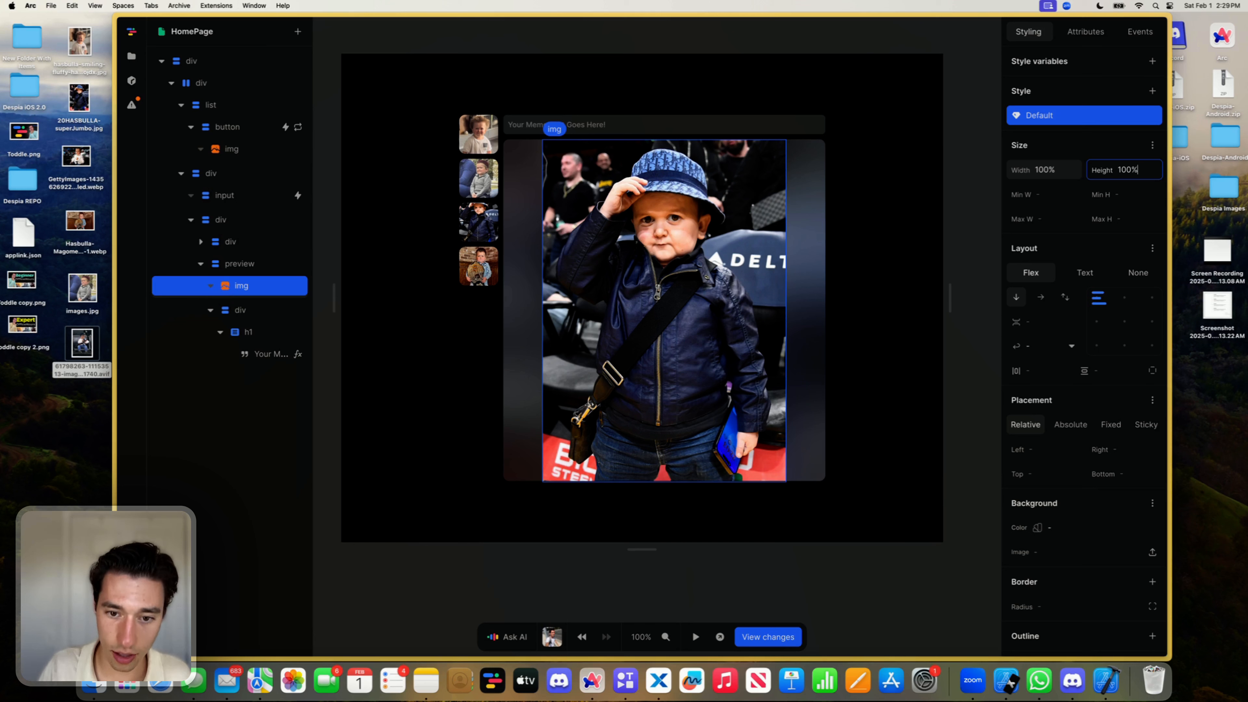
click(1152, 145)
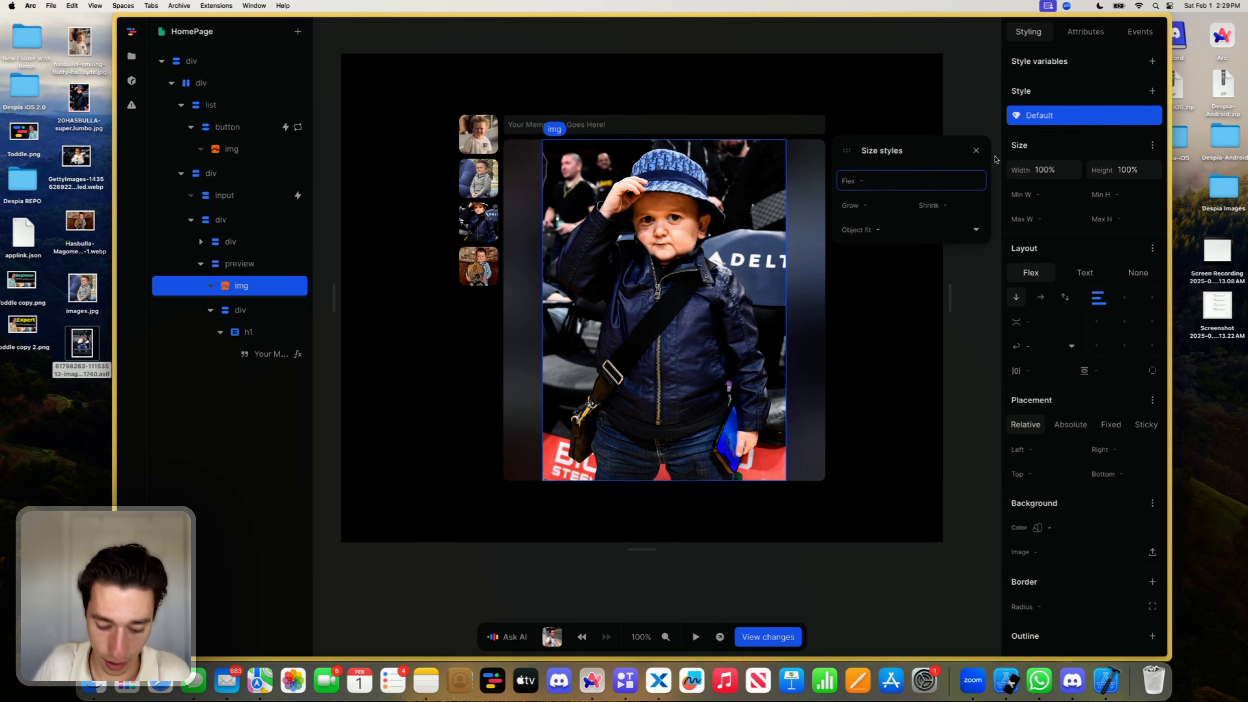
click(976, 151)
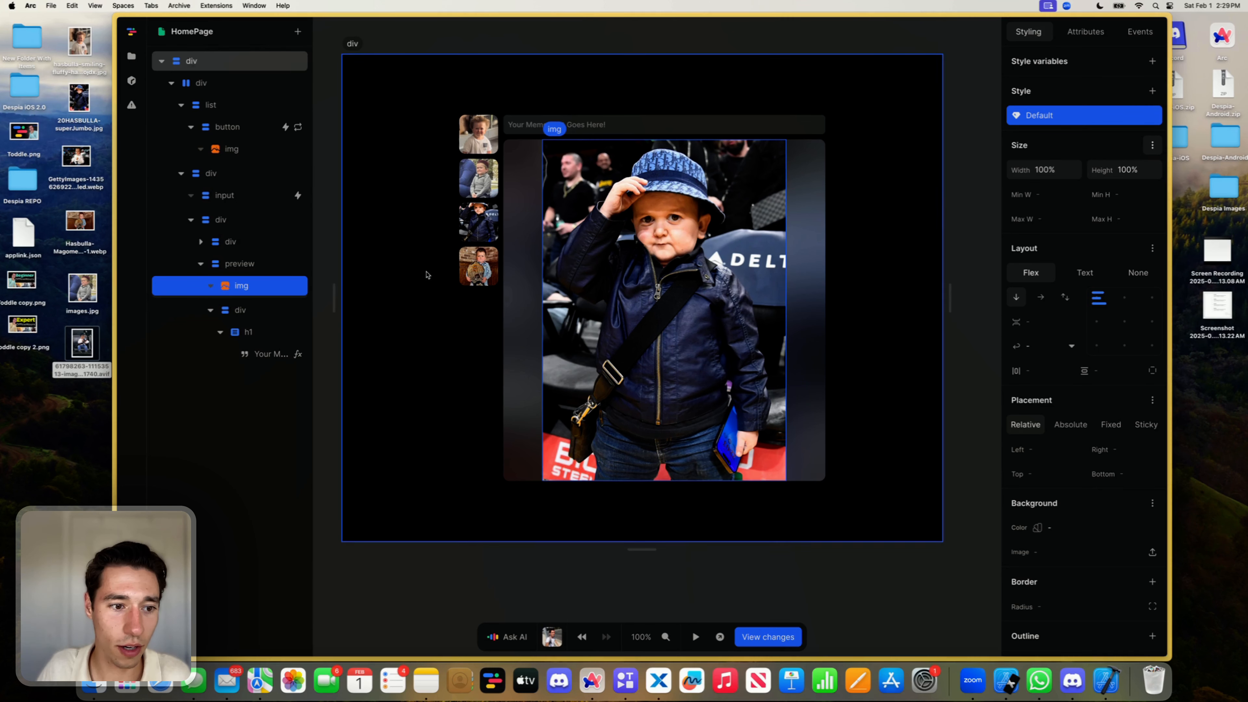
Step: Give the meme text div inside the preview element absolute placement with a bottom offset of 0px
click(265, 312)
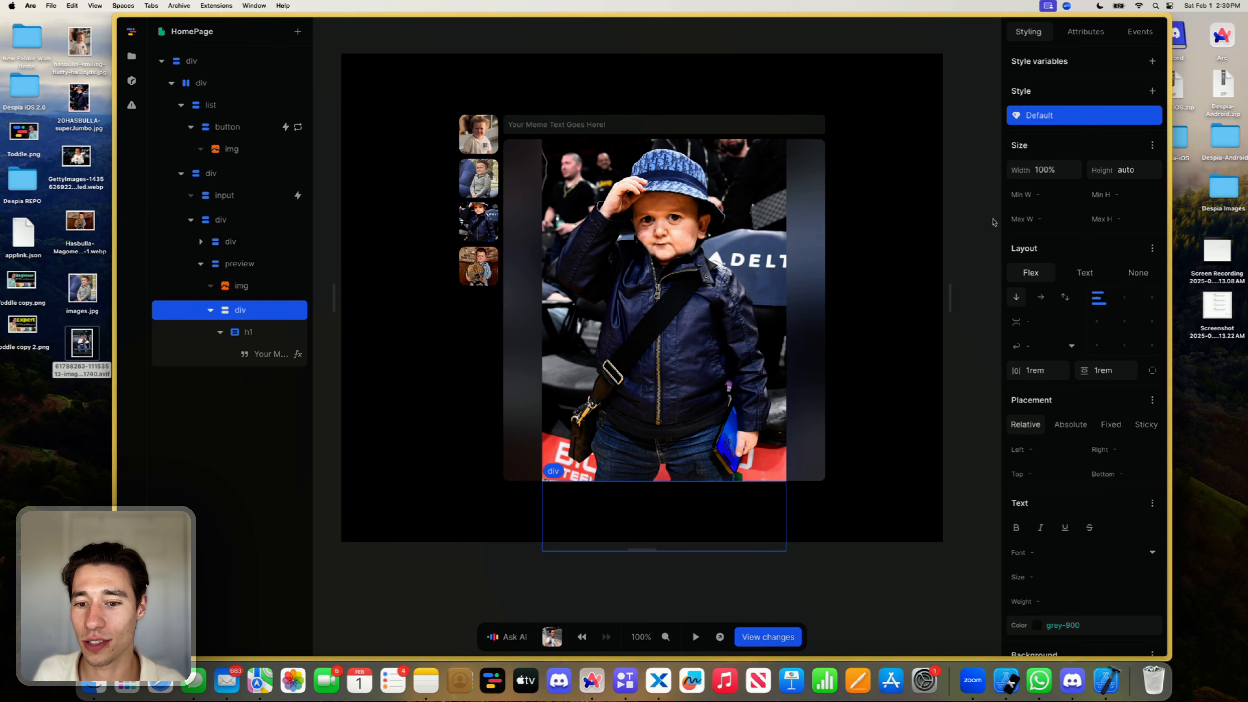
click(1152, 145)
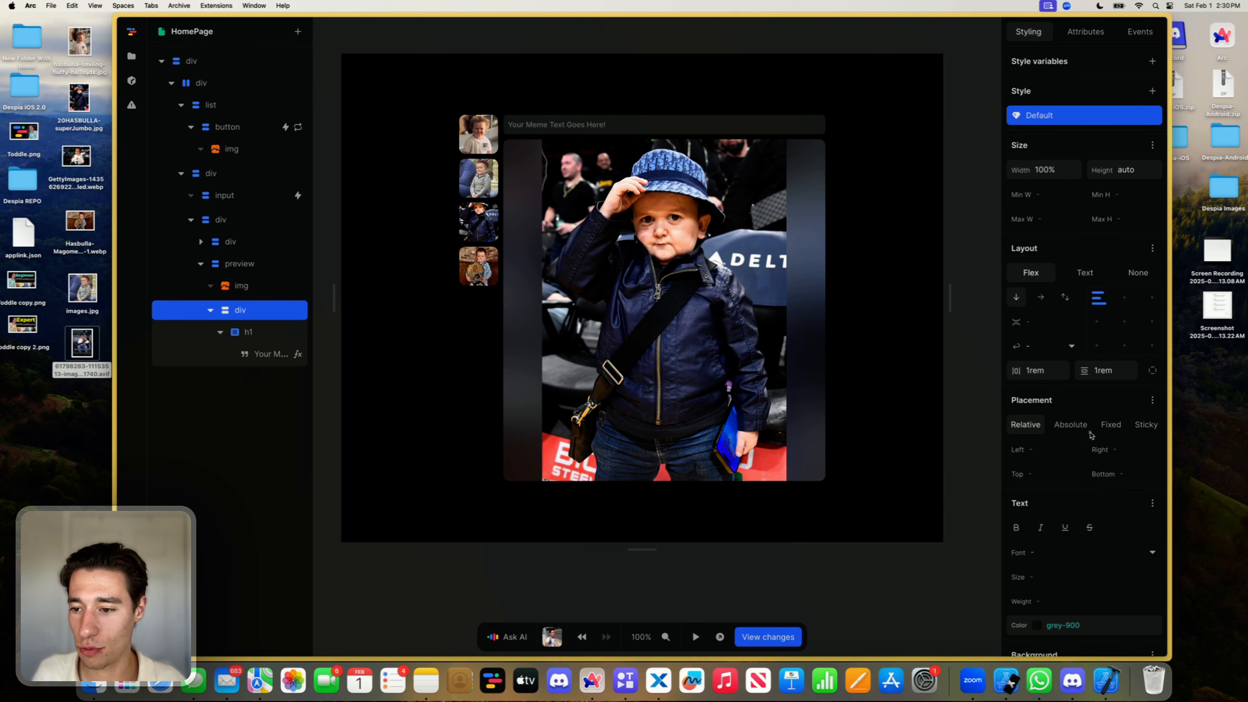
click(1071, 425)
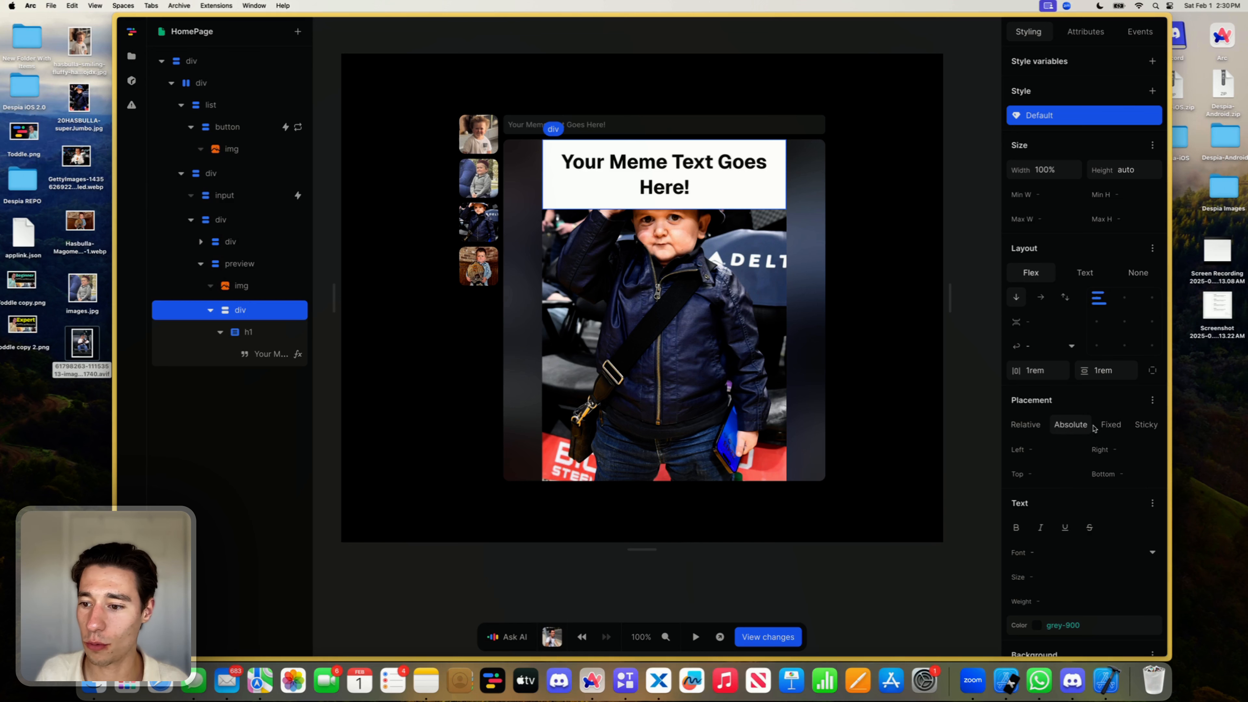
click(1122, 474)
text(0px)
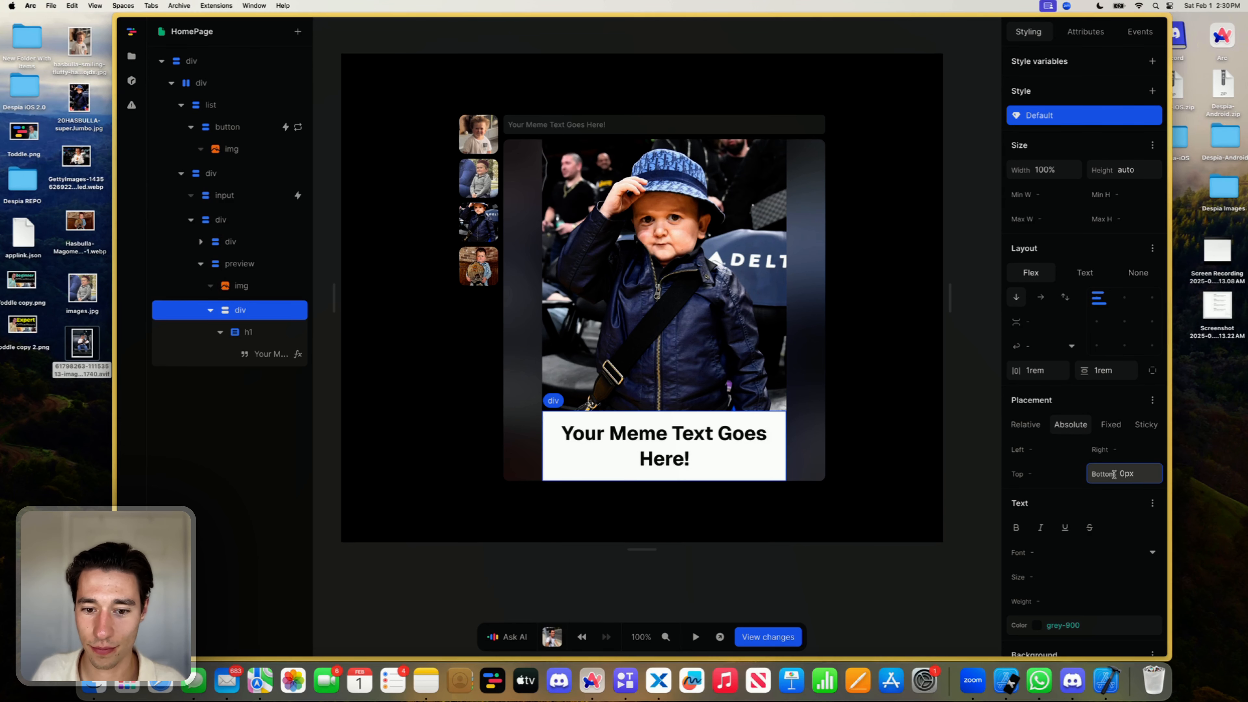
Step: Test the caption's placement in preview mode by switching between the meme thumbnails
click(695, 637)
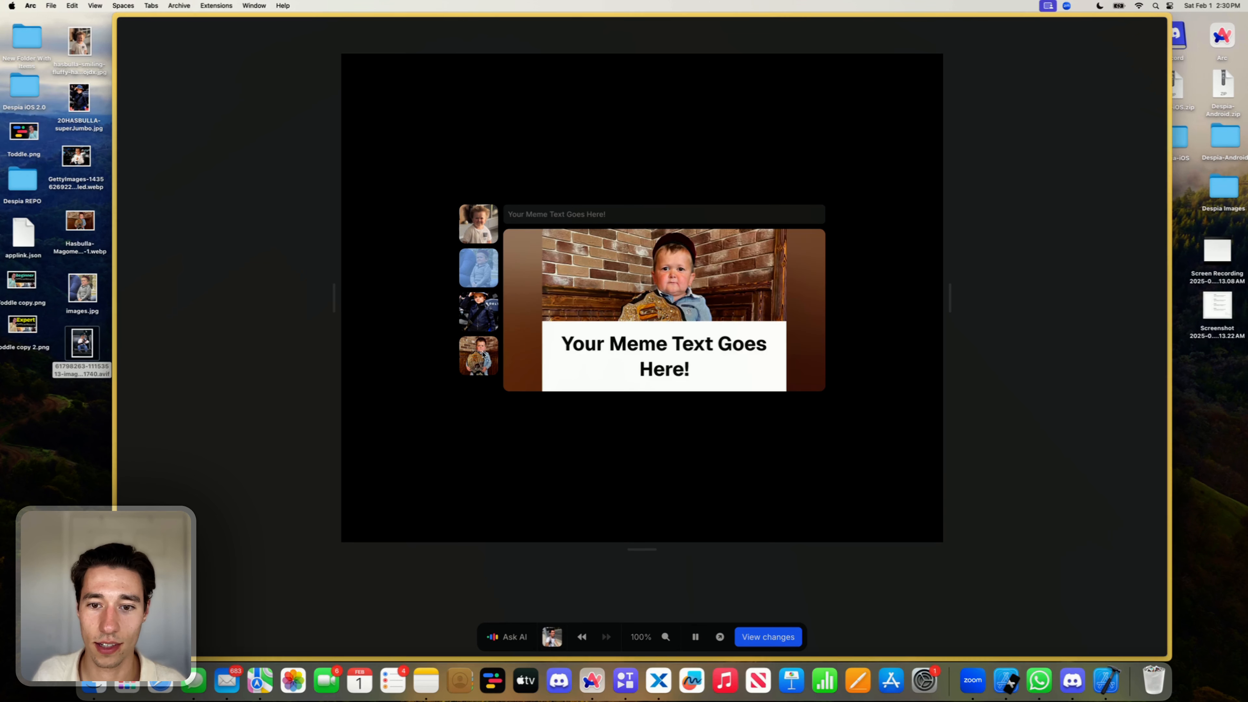
click(488, 296)
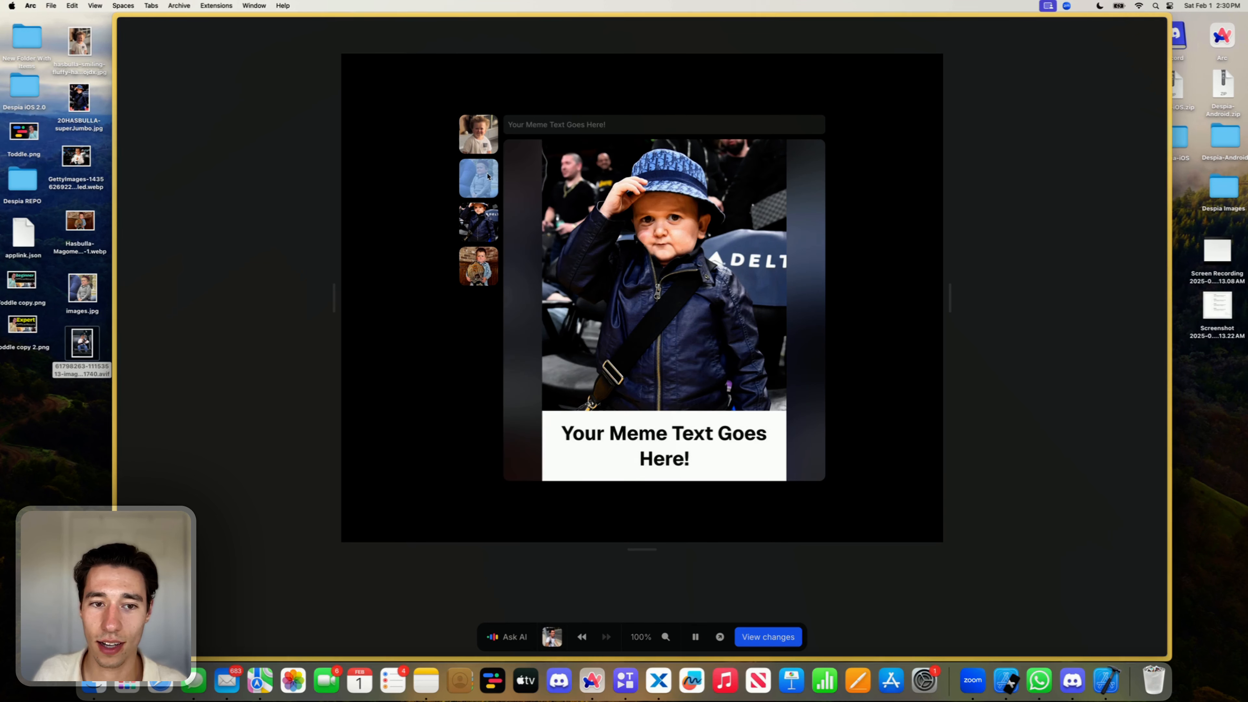
click(488, 138)
click(479, 188)
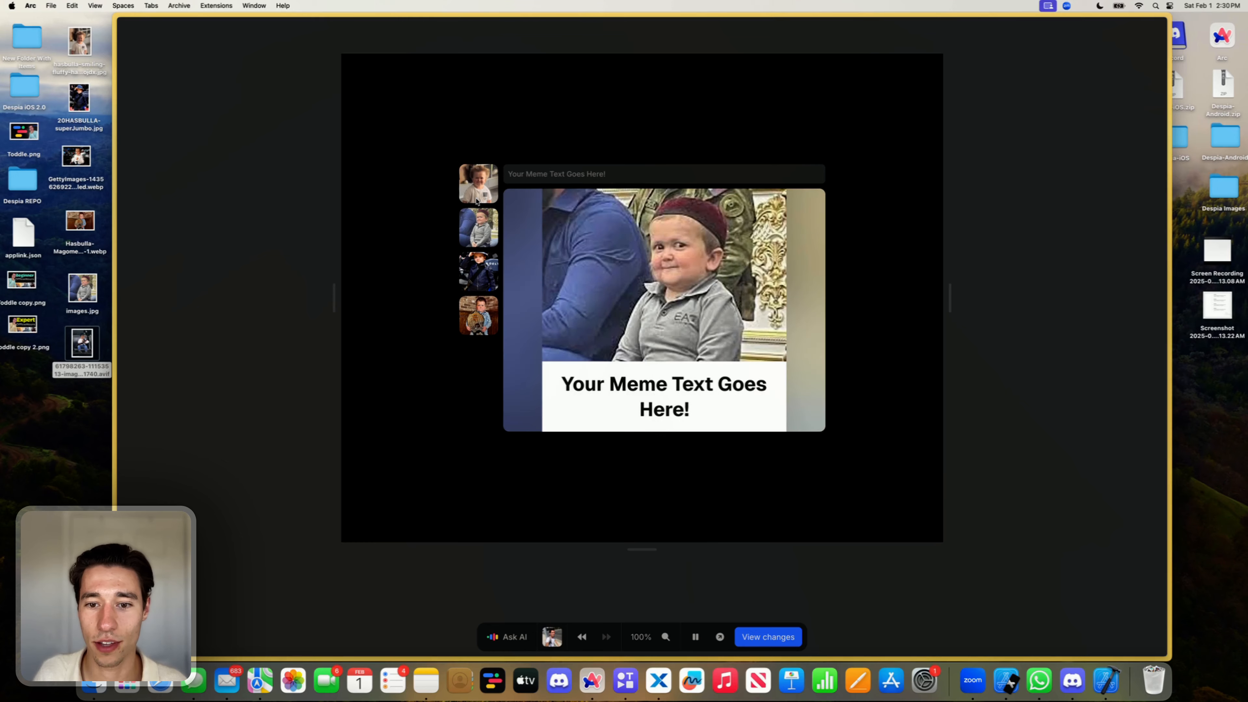
click(482, 266)
click(481, 276)
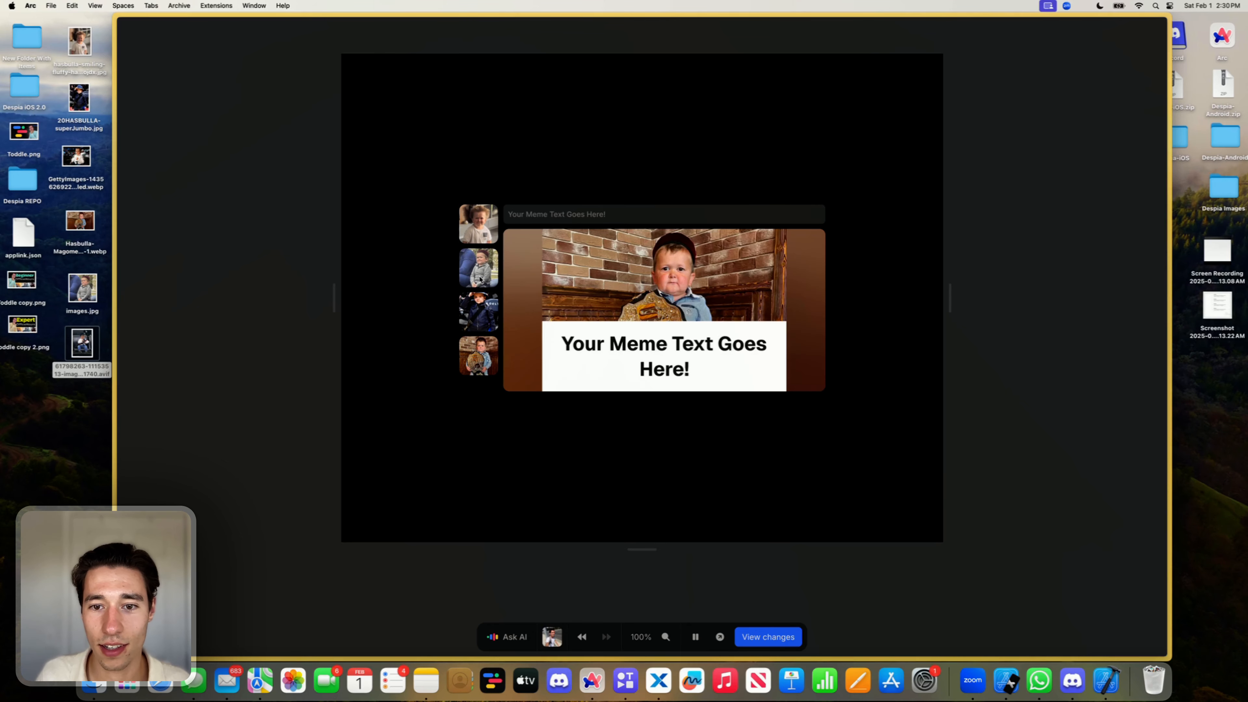
click(695, 637)
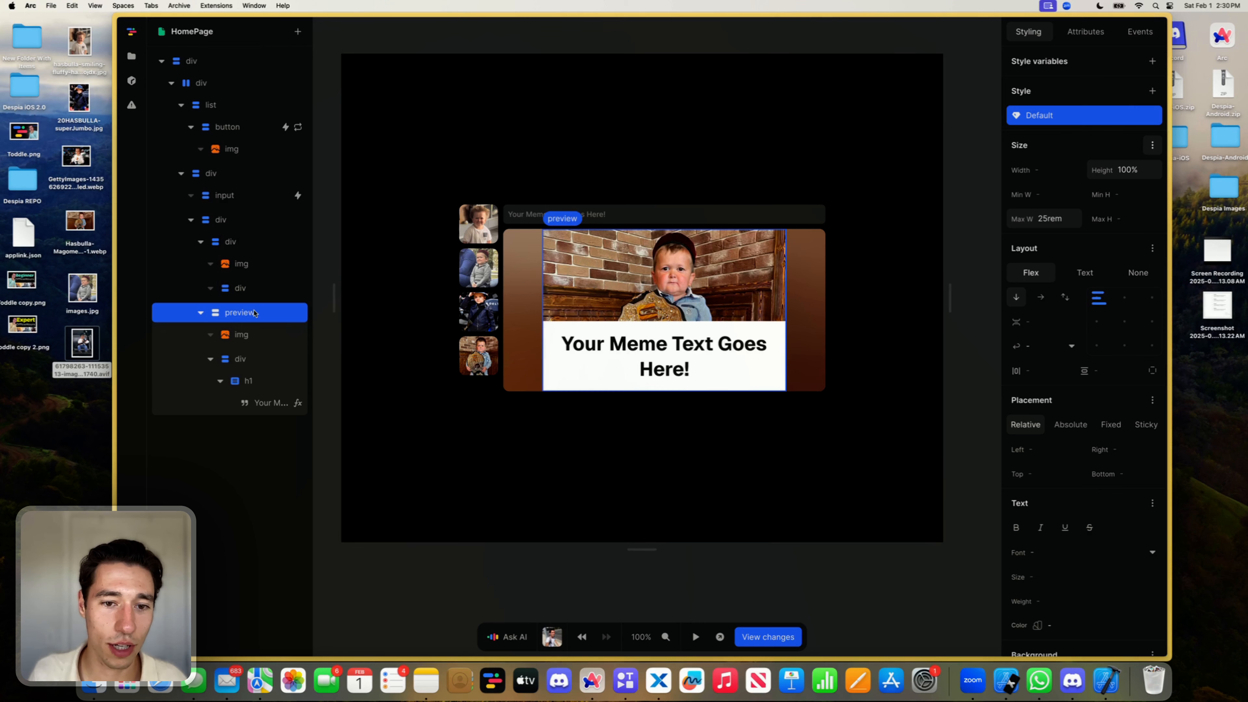
Step: Set the height of the preview element to 25rem
click(1129, 172)
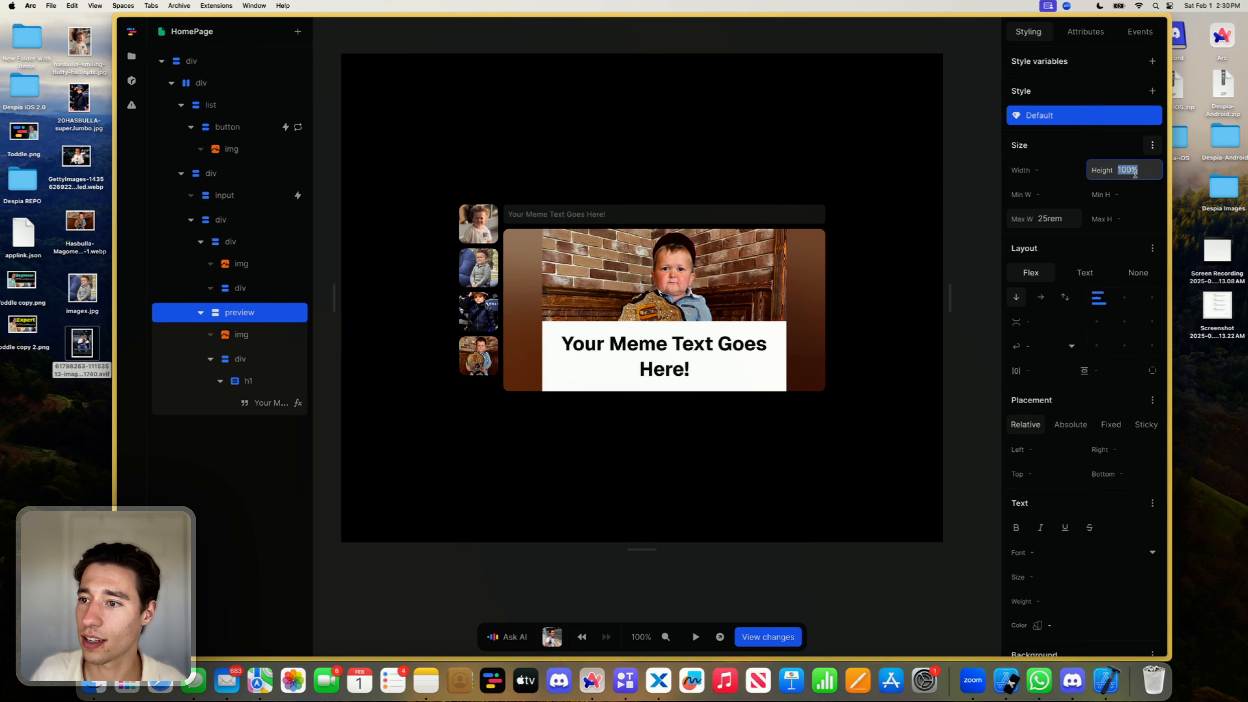
text(25rem)
key(Return)
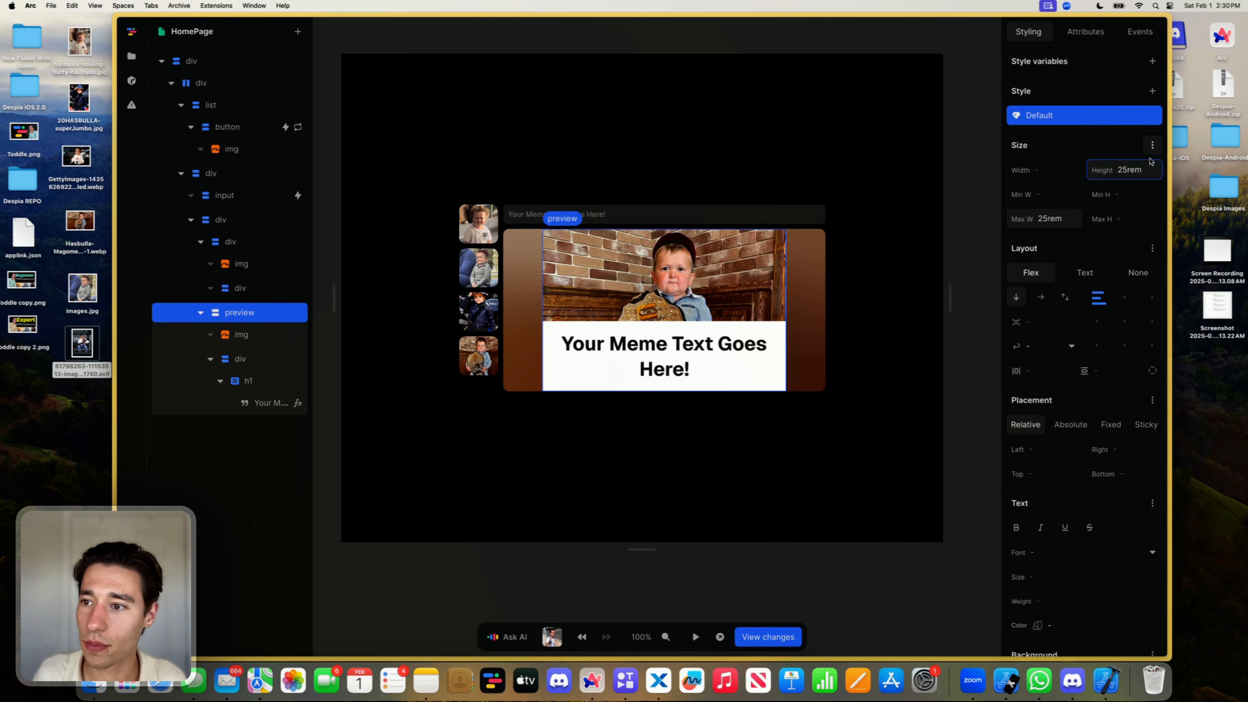
Step: Set the height of the preview element to 30rem
click(1152, 145)
key(BackSpace)
key(Return)
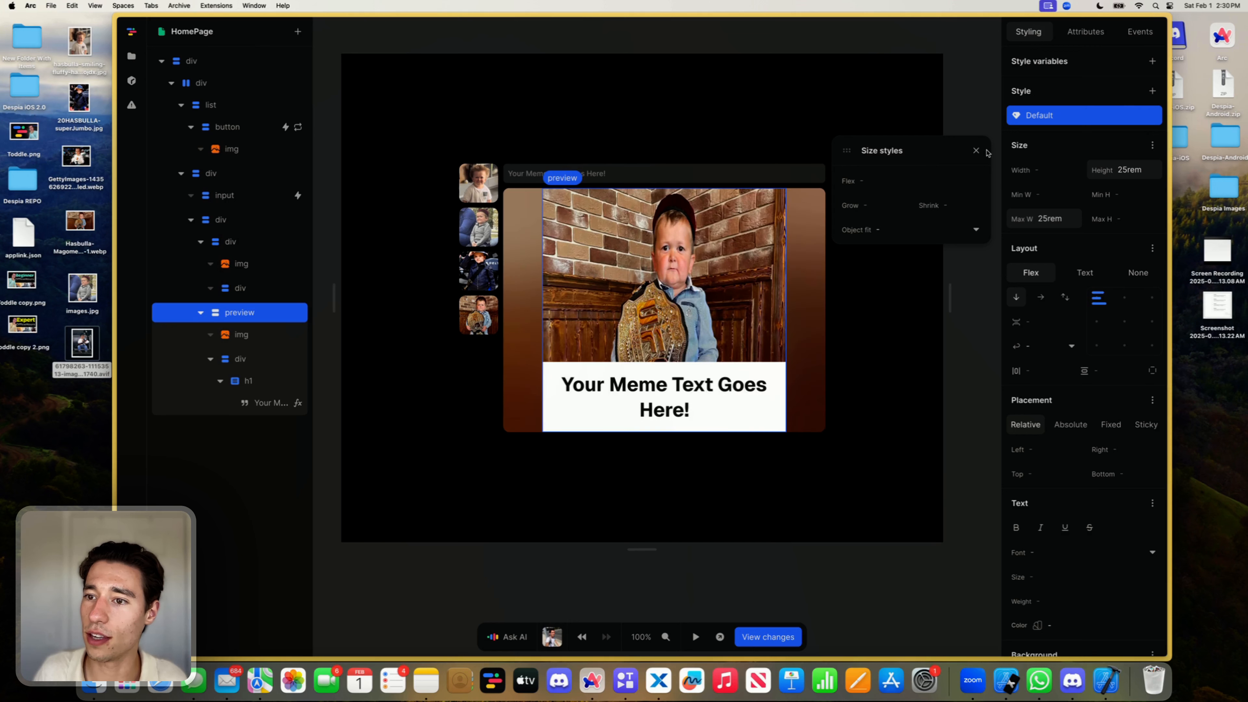
click(1147, 174)
click(1145, 172)
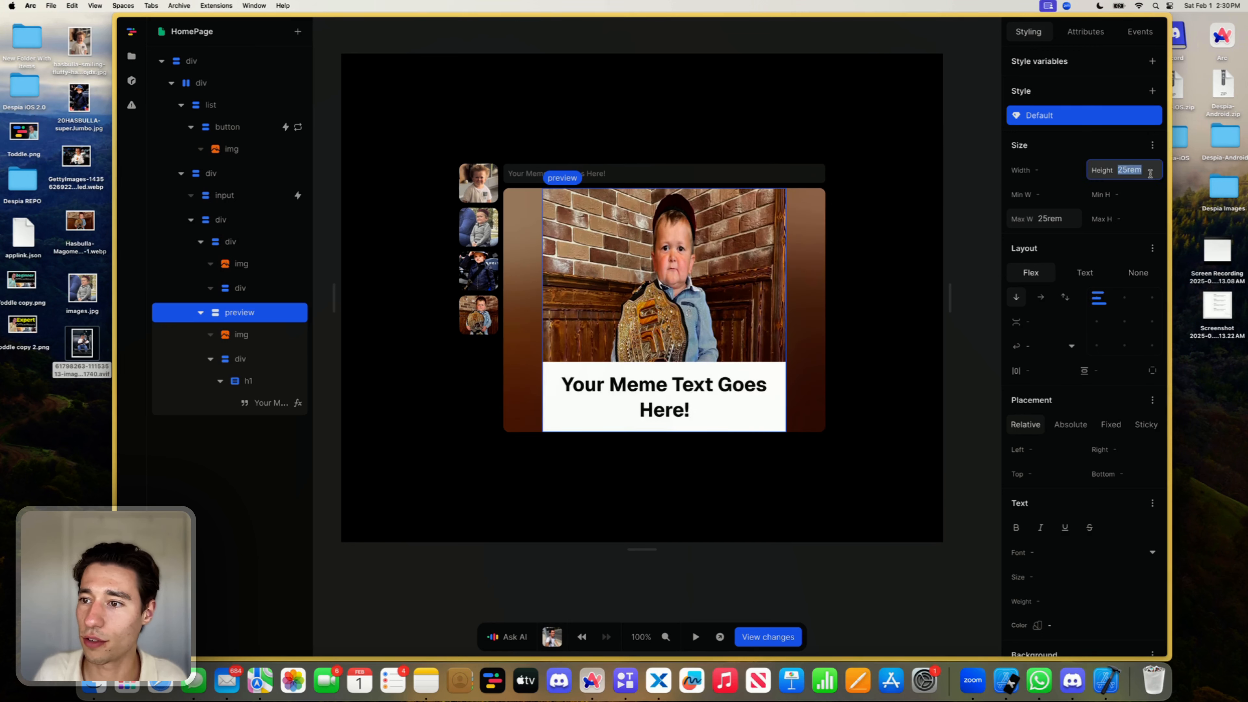
key(BackSpace)
text(30rem)
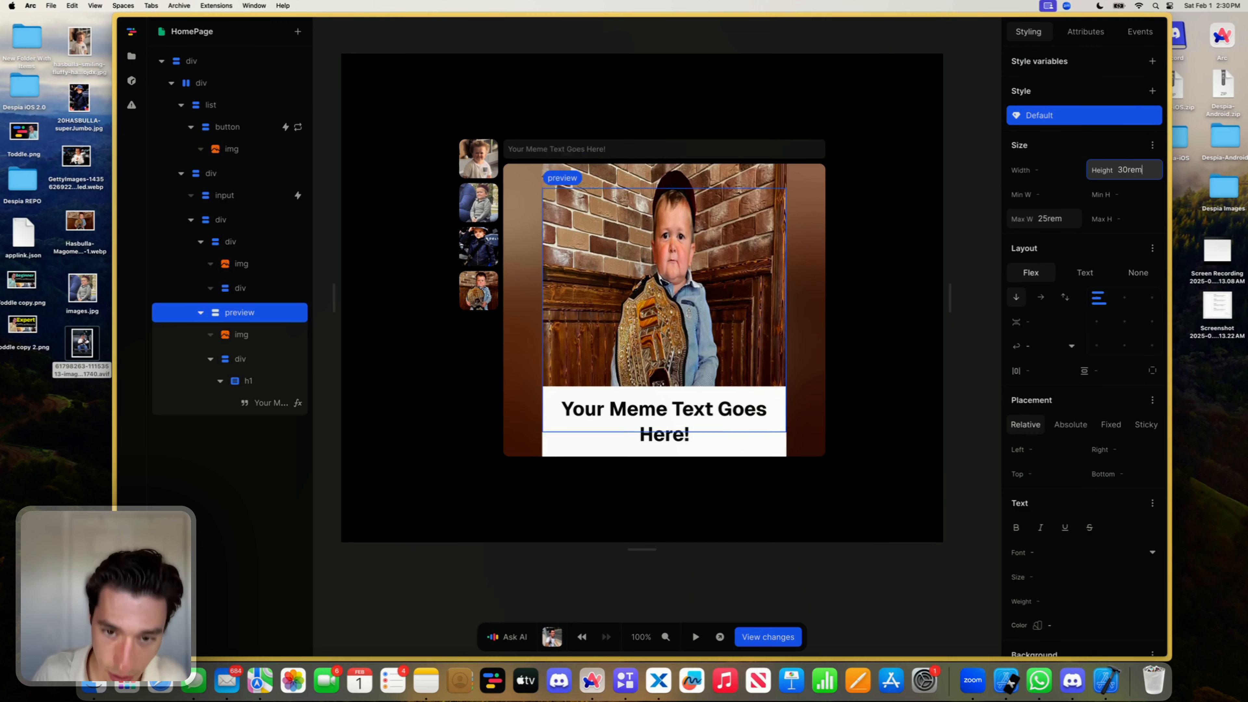
key(Return)
Step: Try several object fit options on the preview element, ending with cover, and undo the change
click(1153, 248)
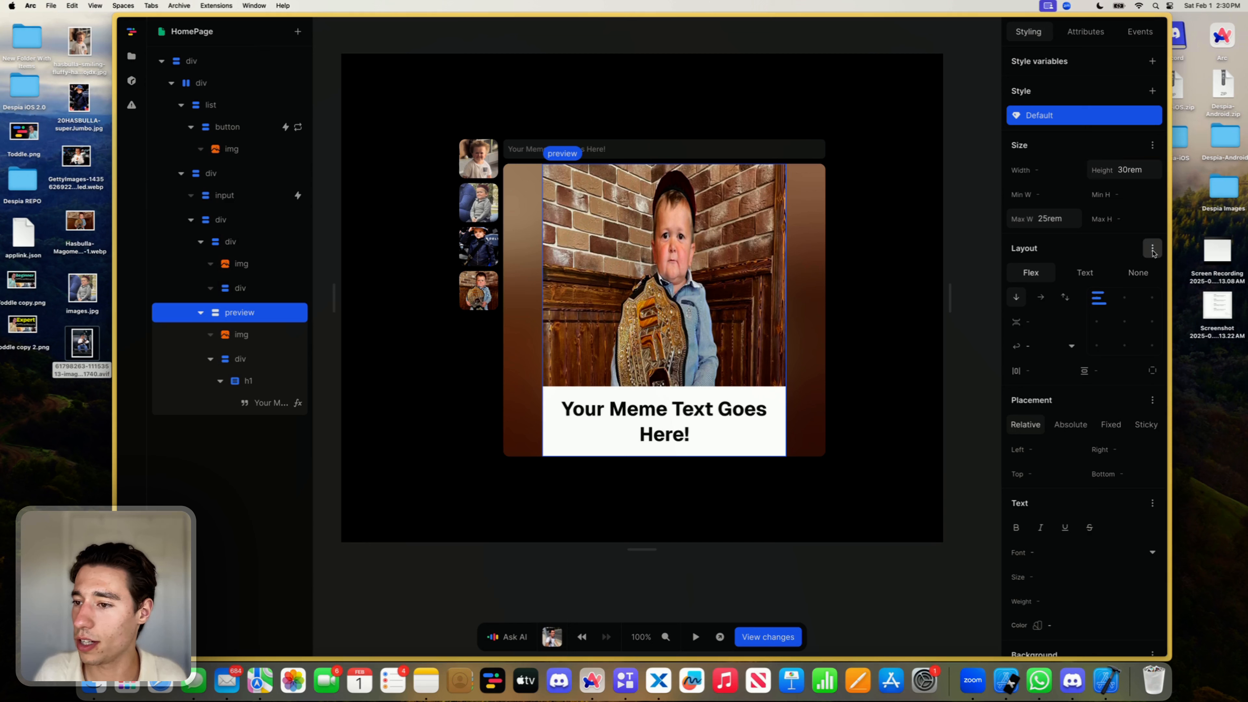
click(1152, 145)
click(1152, 145)
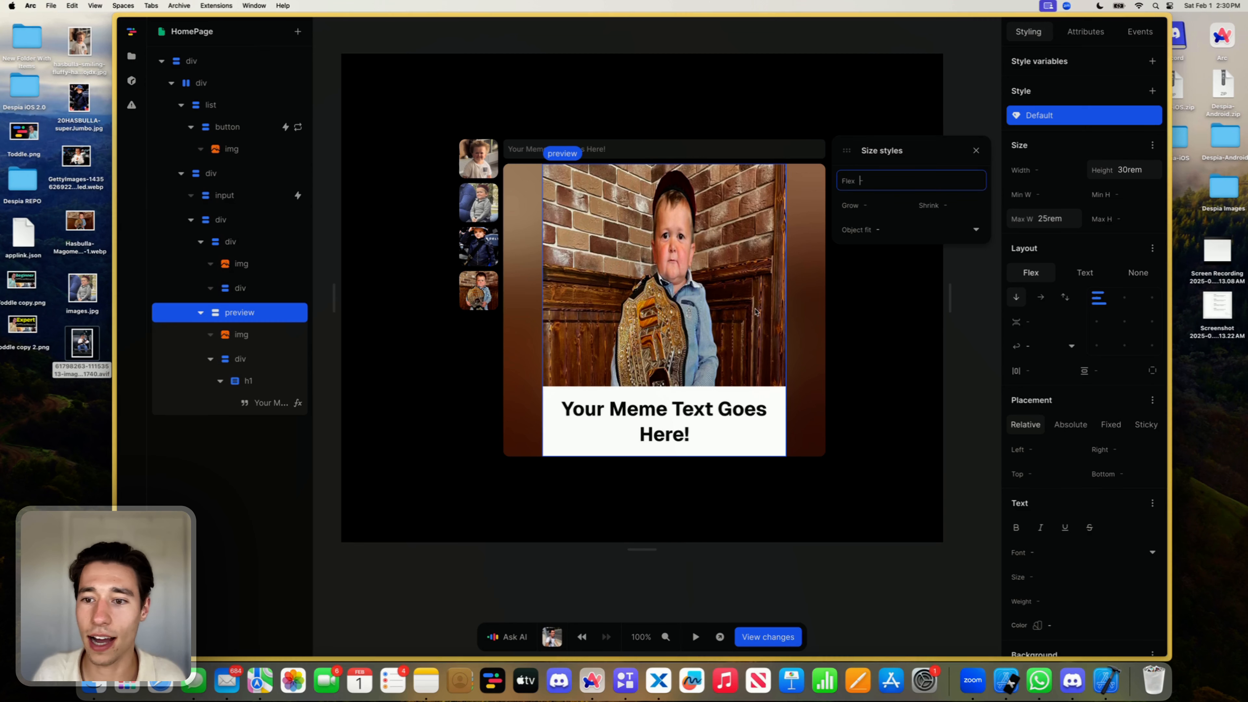
click(887, 229)
click(873, 268)
click(885, 233)
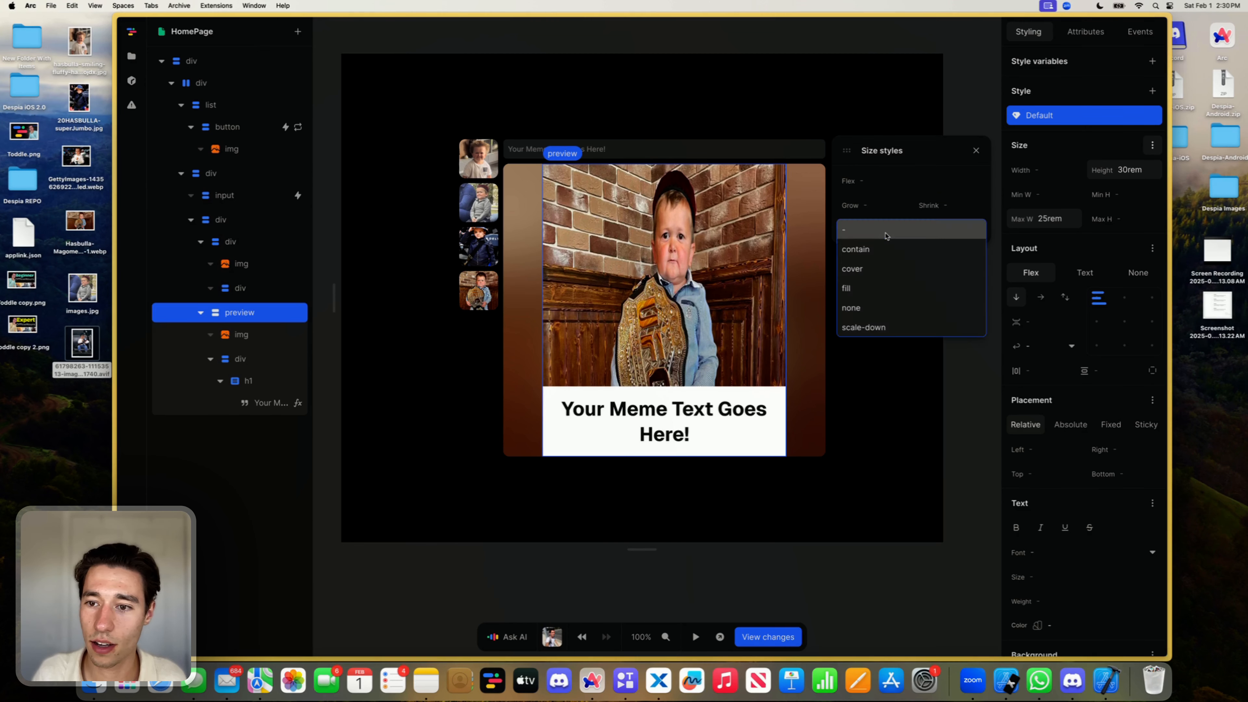
click(877, 249)
click(882, 232)
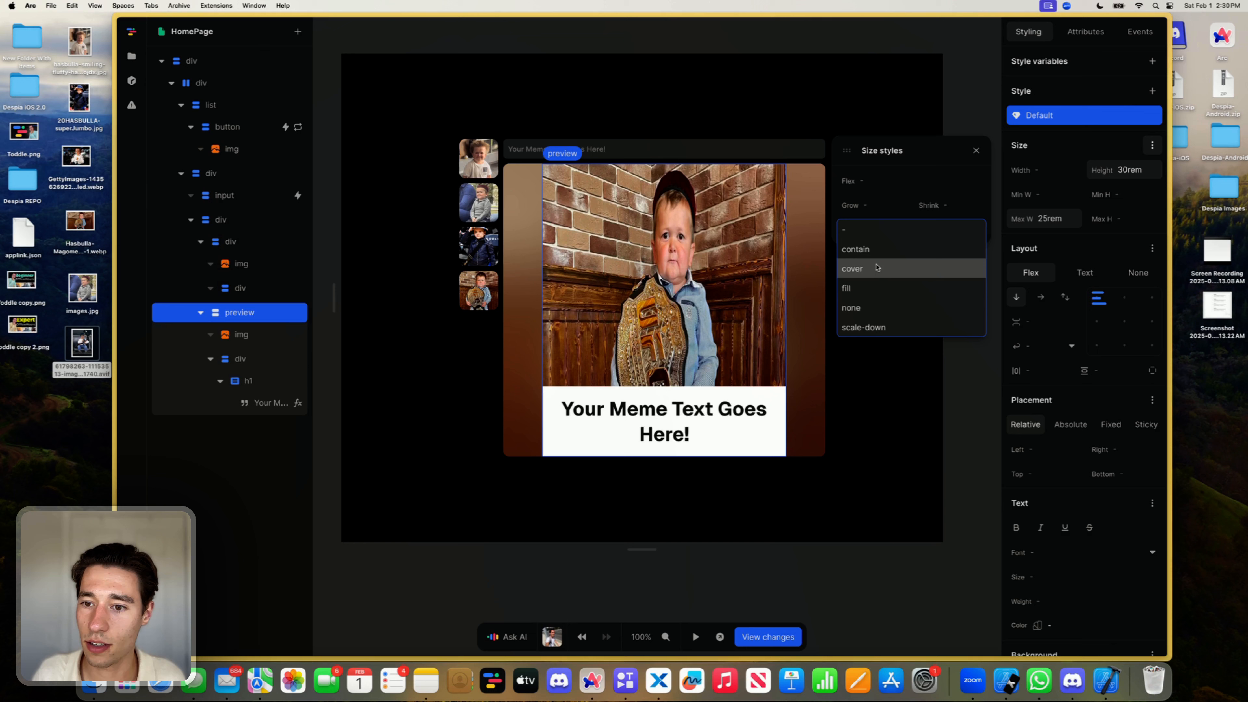
click(866, 288)
click(887, 232)
click(875, 270)
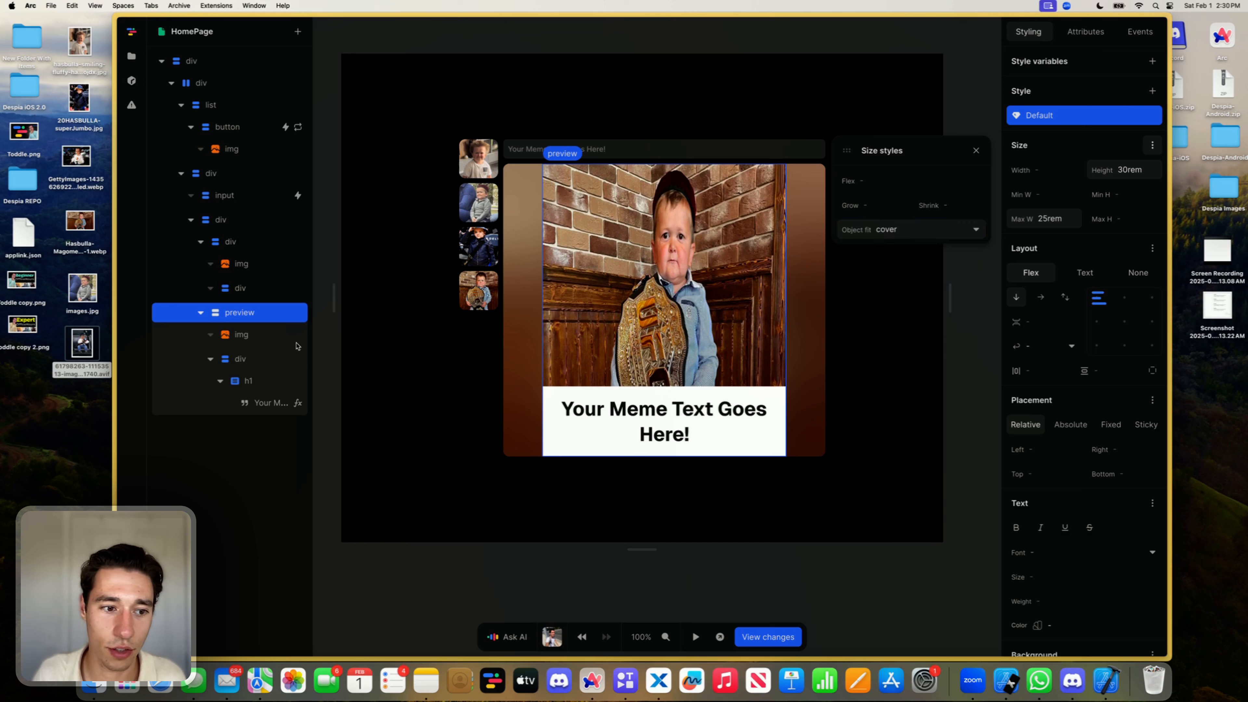
click(263, 337)
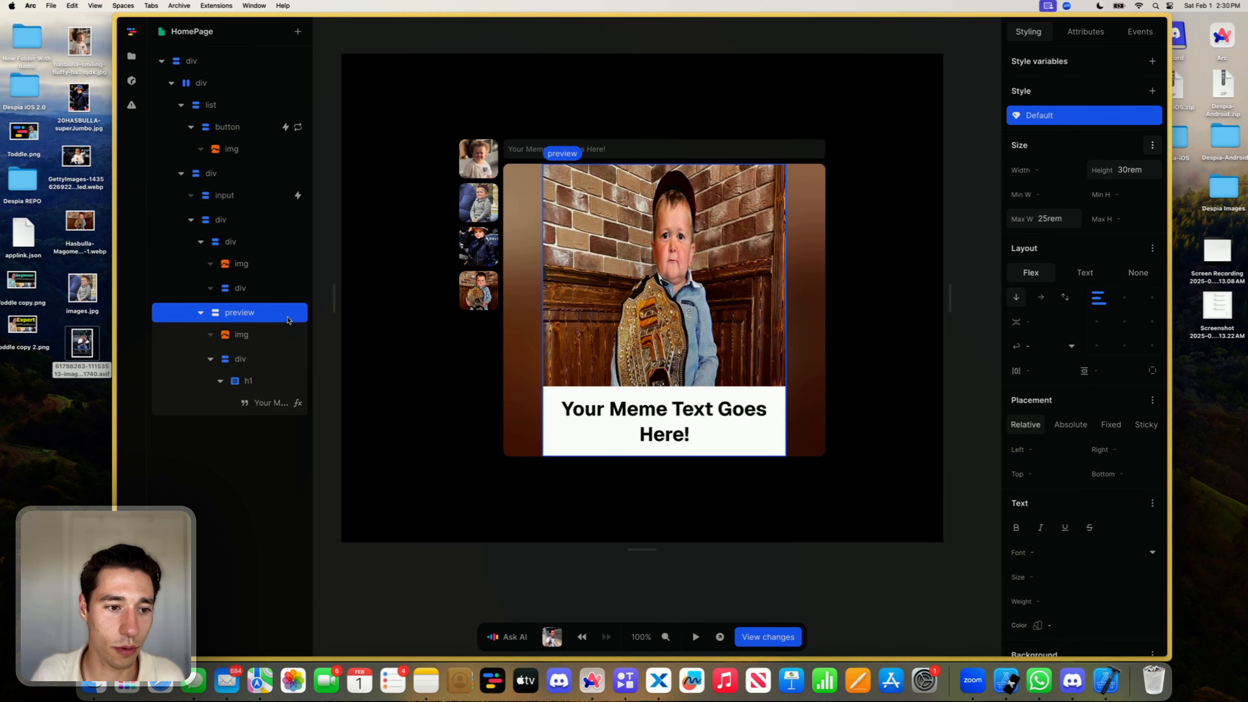
click(266, 293)
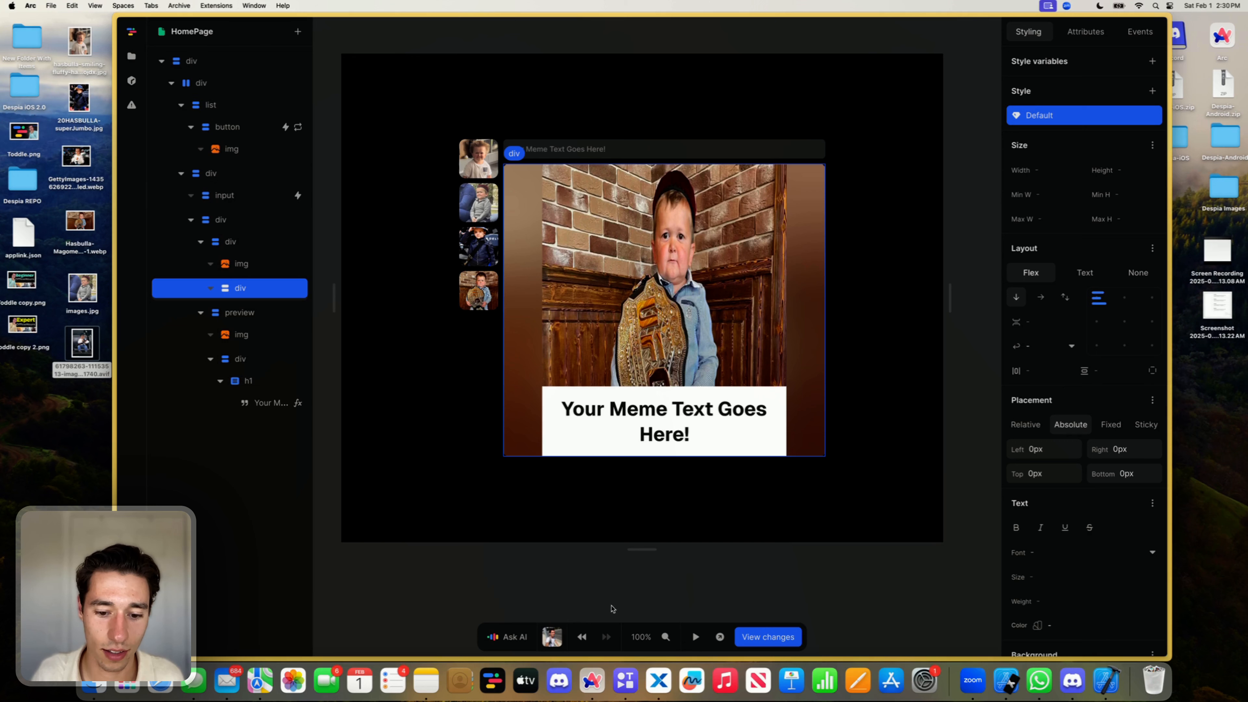
click(581, 637)
Step: Set the object fit of the image inside the preview element to cover
click(265, 334)
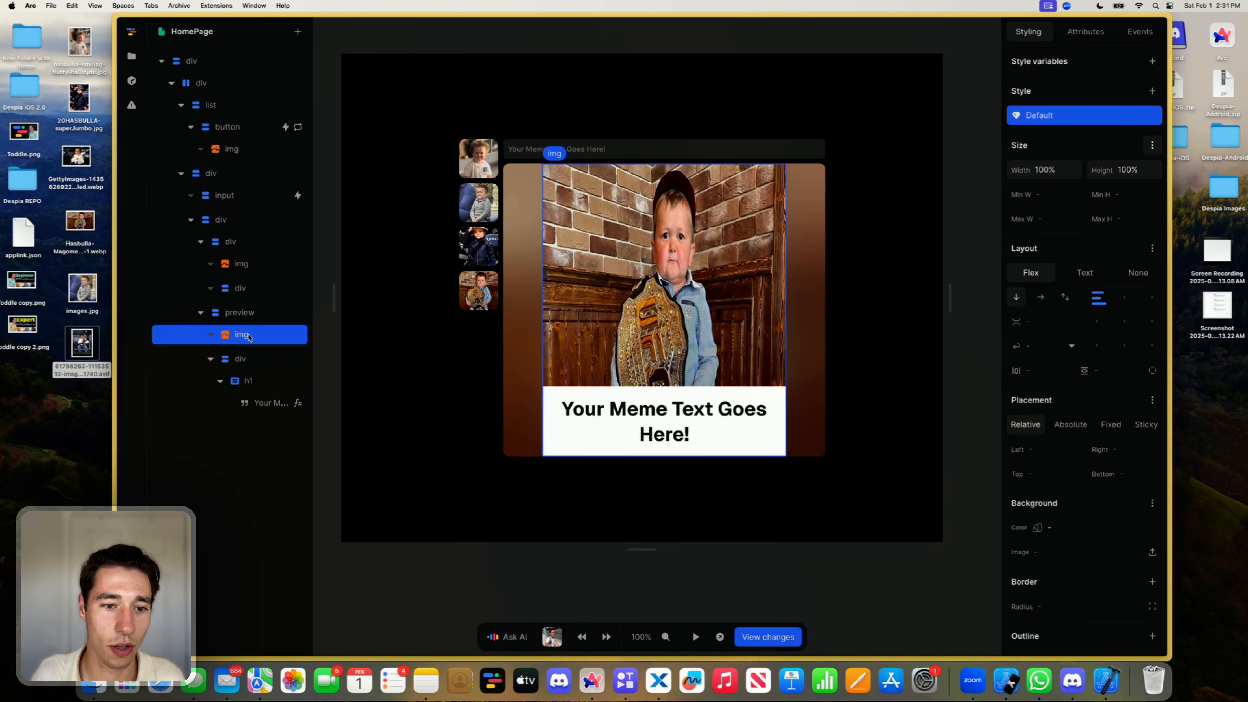
click(1152, 145)
click(971, 229)
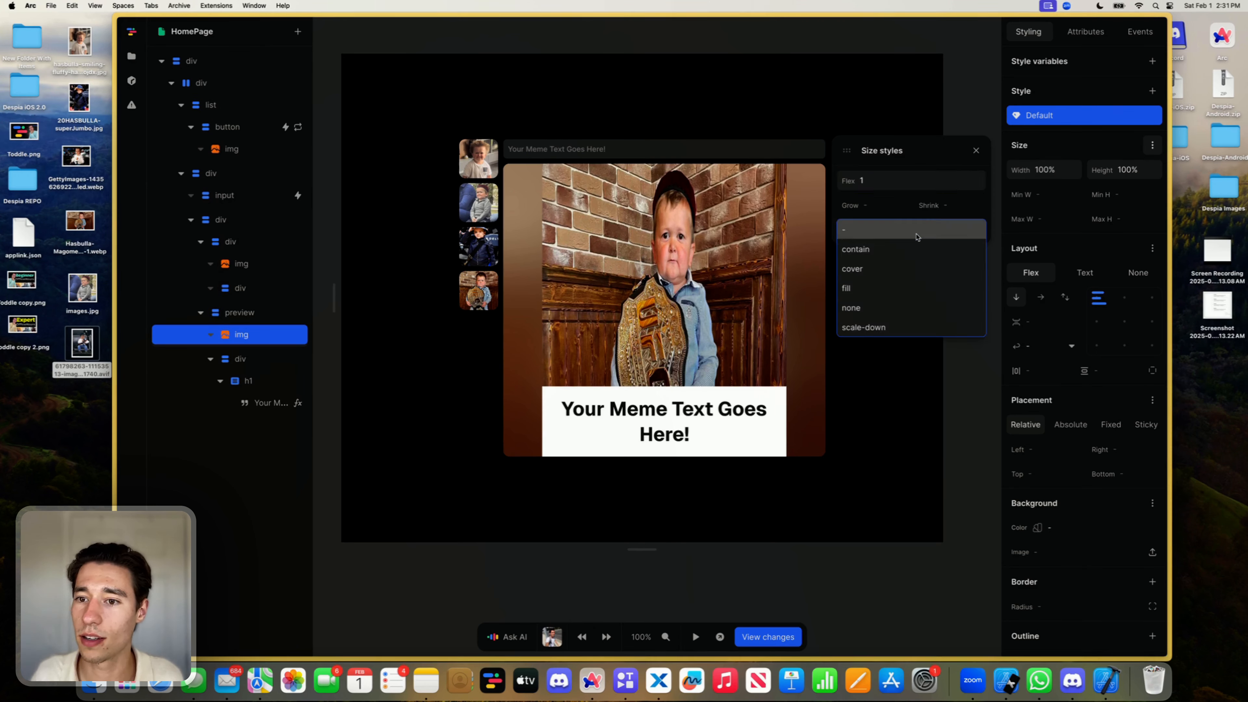
click(863, 271)
click(976, 150)
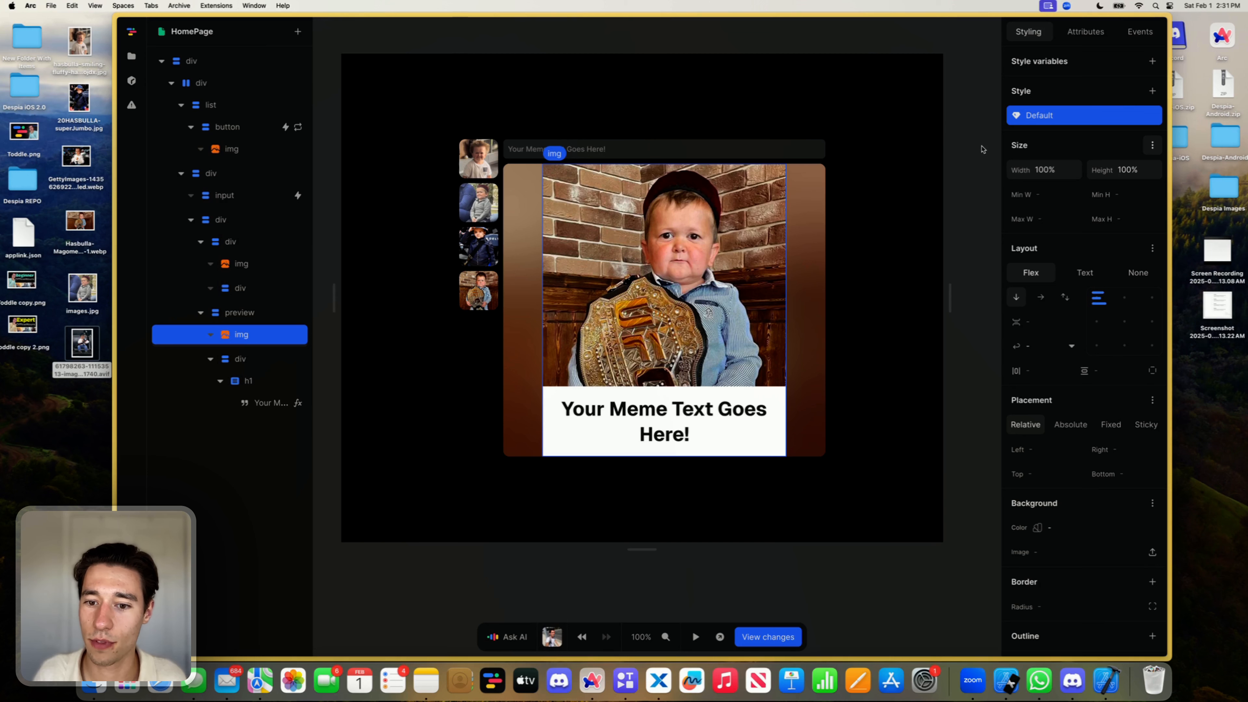
Step: Test in preview mode how the cover-fitted image displays by switching between all the meme thumbnails
click(695, 636)
click(469, 201)
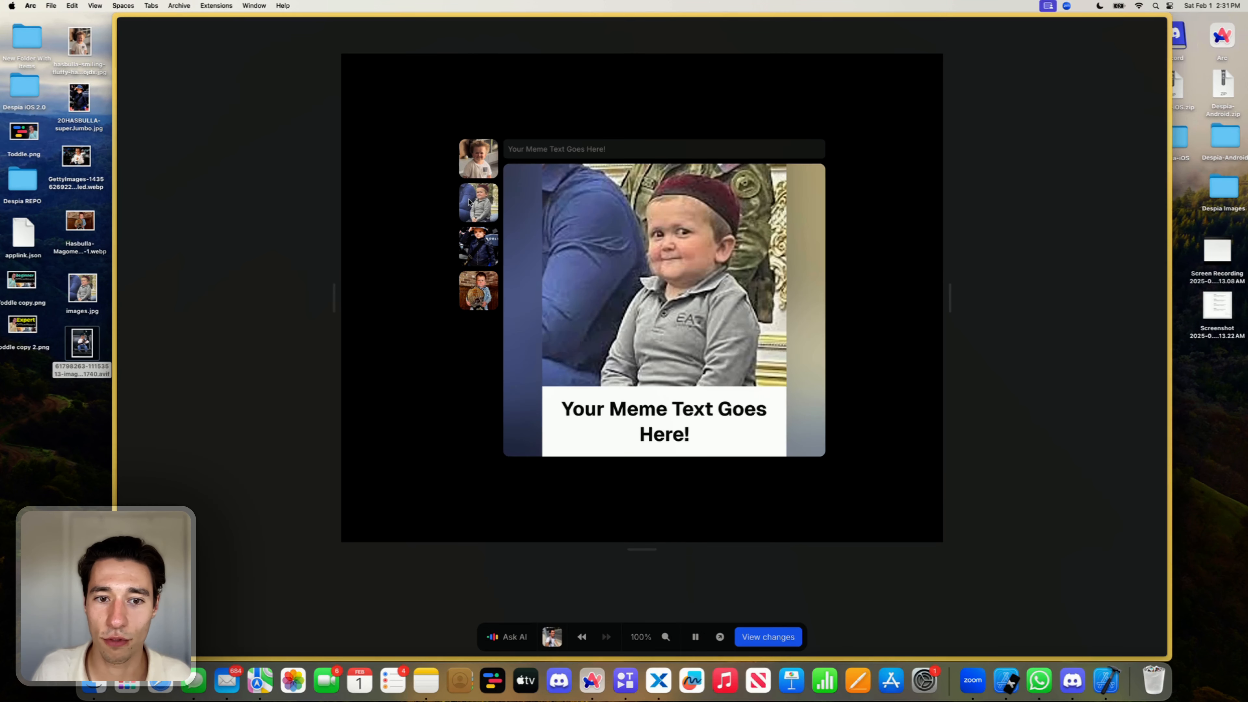
click(492, 161)
click(481, 205)
click(486, 233)
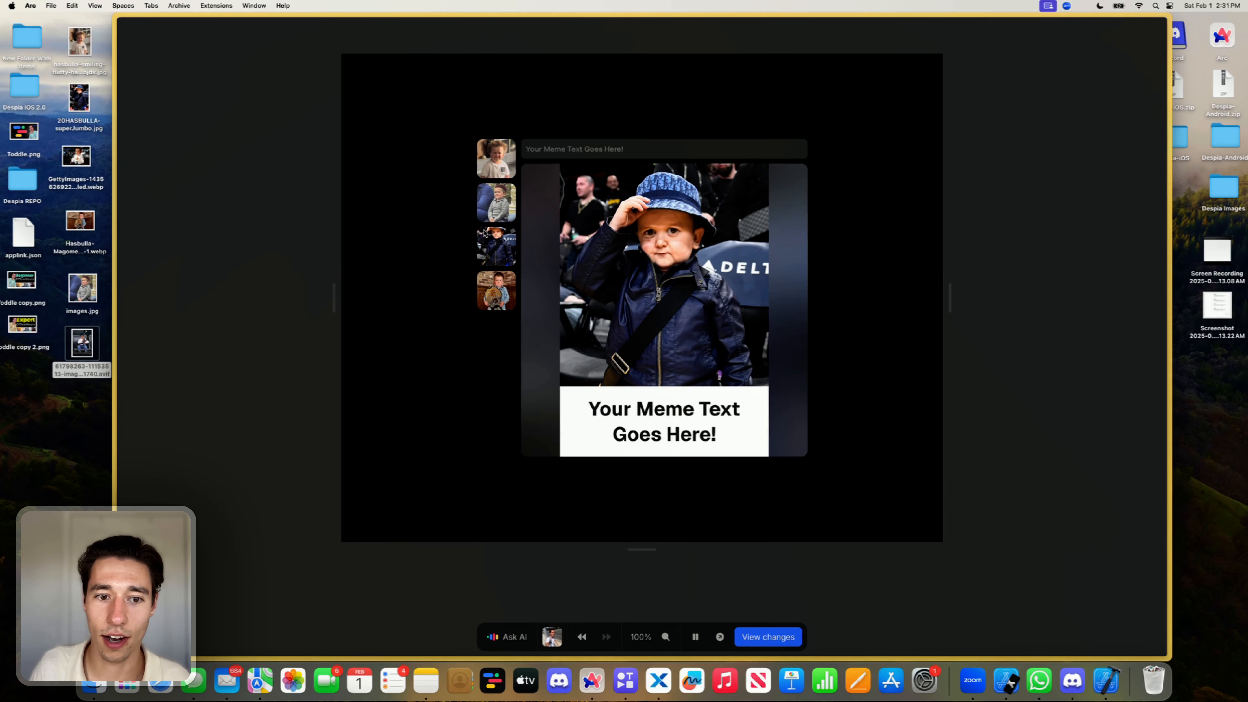
click(490, 287)
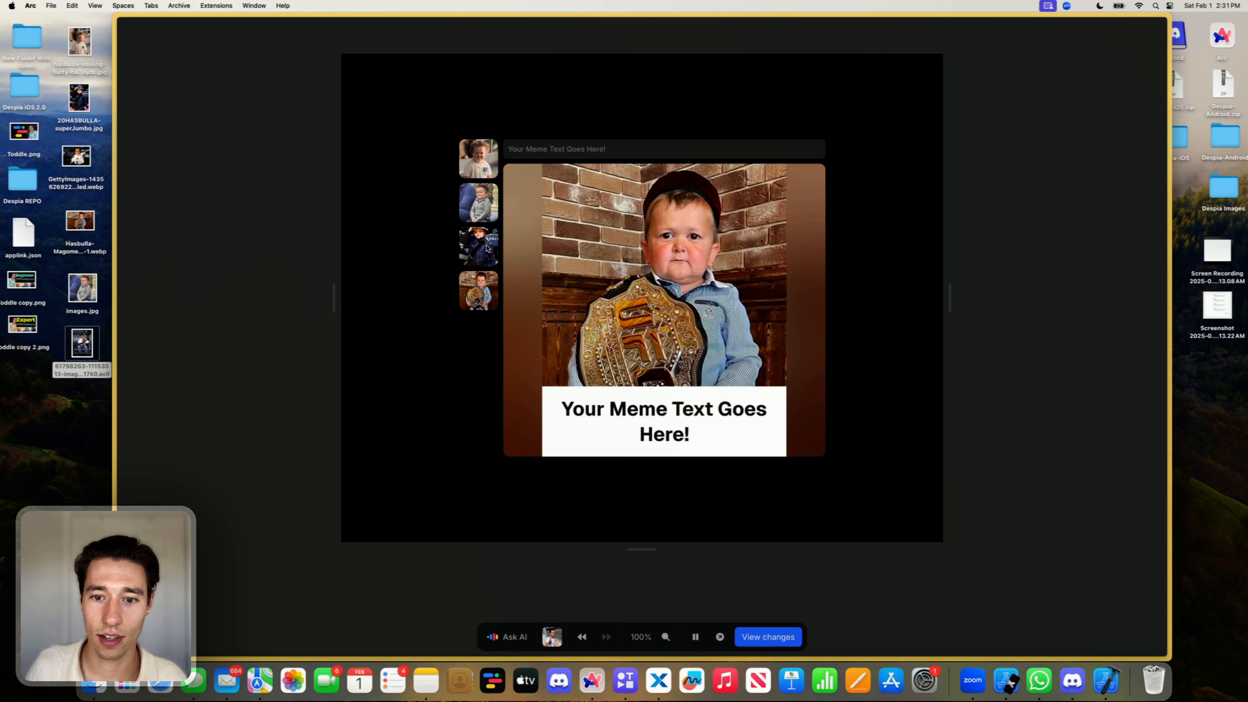
click(487, 249)
click(485, 222)
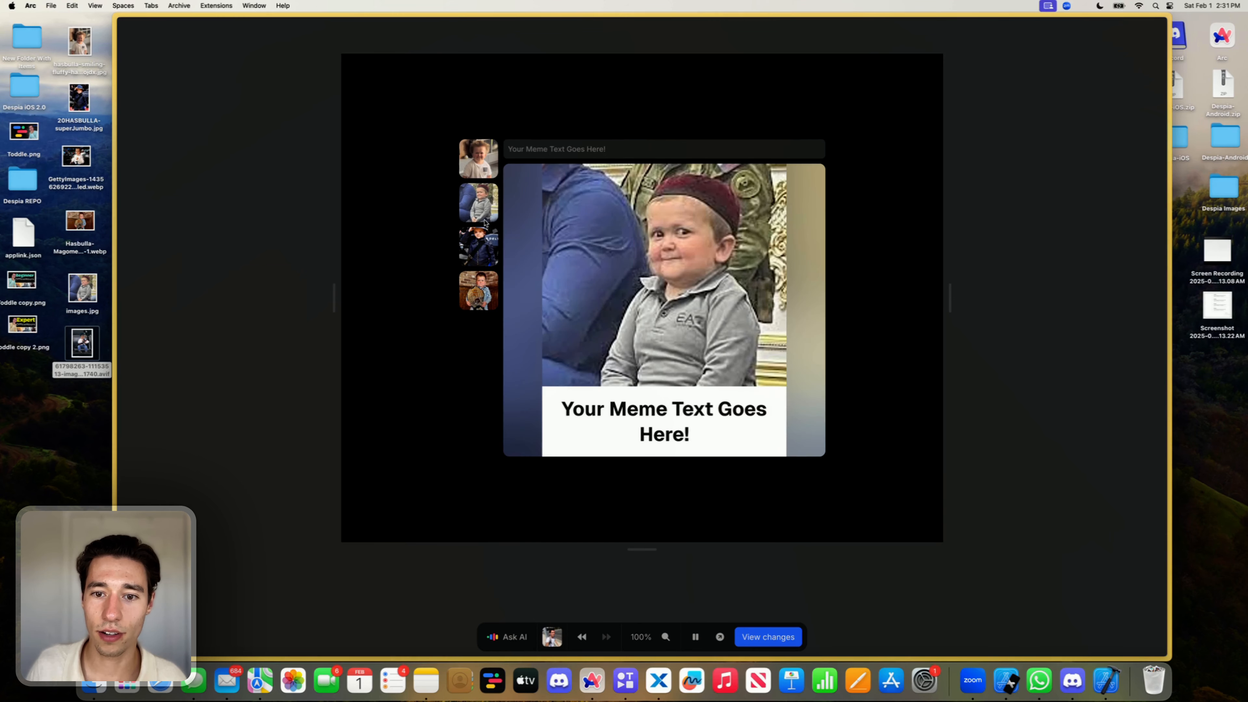
click(493, 251)
click(696, 637)
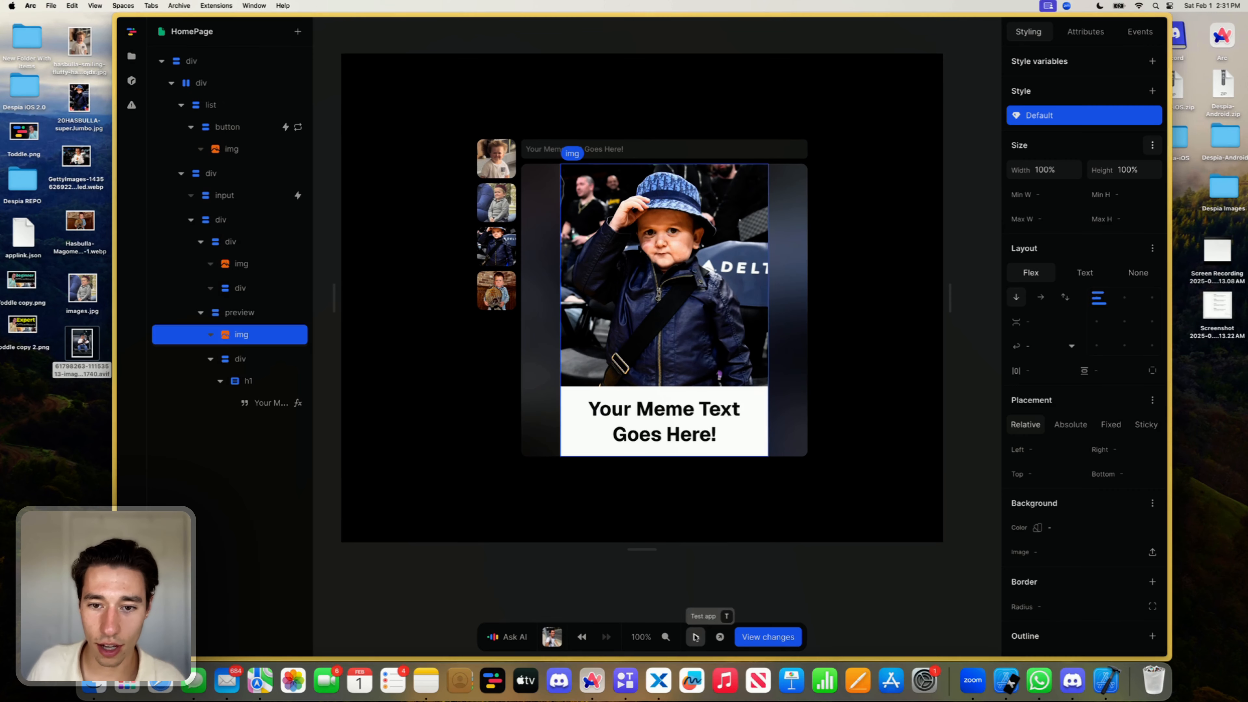
Step: Set the maximum width of the div that wraps the blurred background and the preview element to 35rem
click(680, 261)
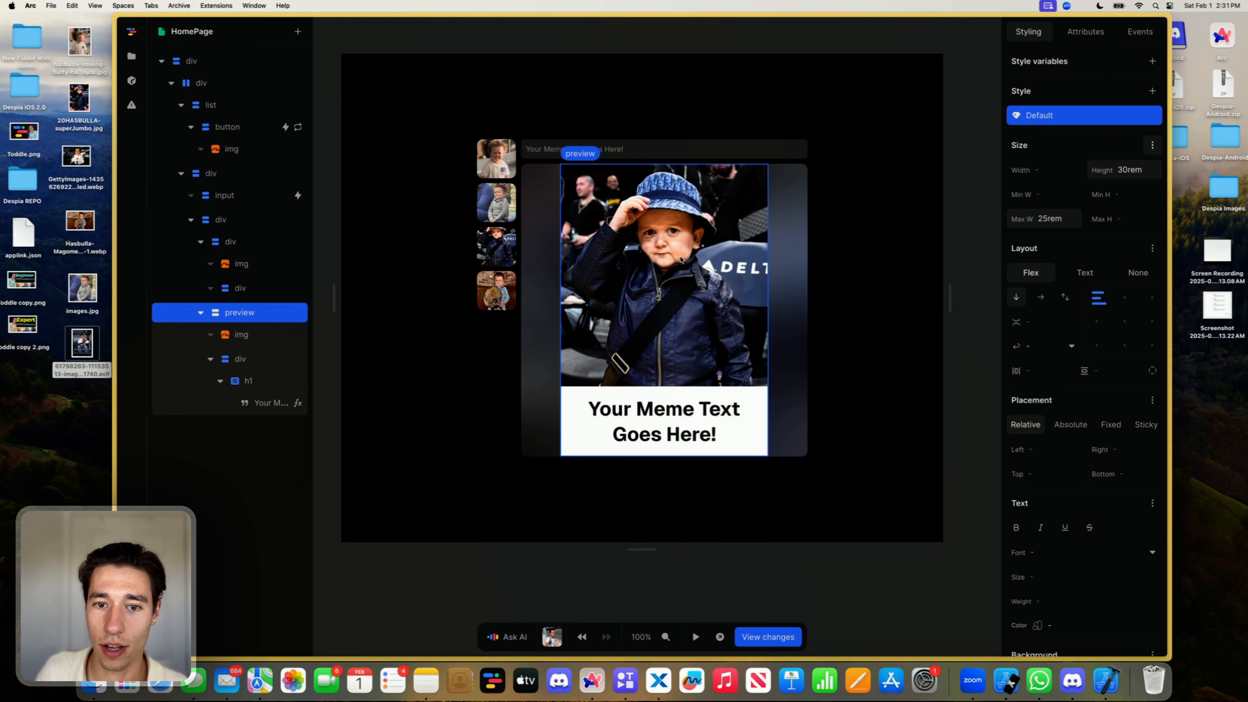
click(792, 375)
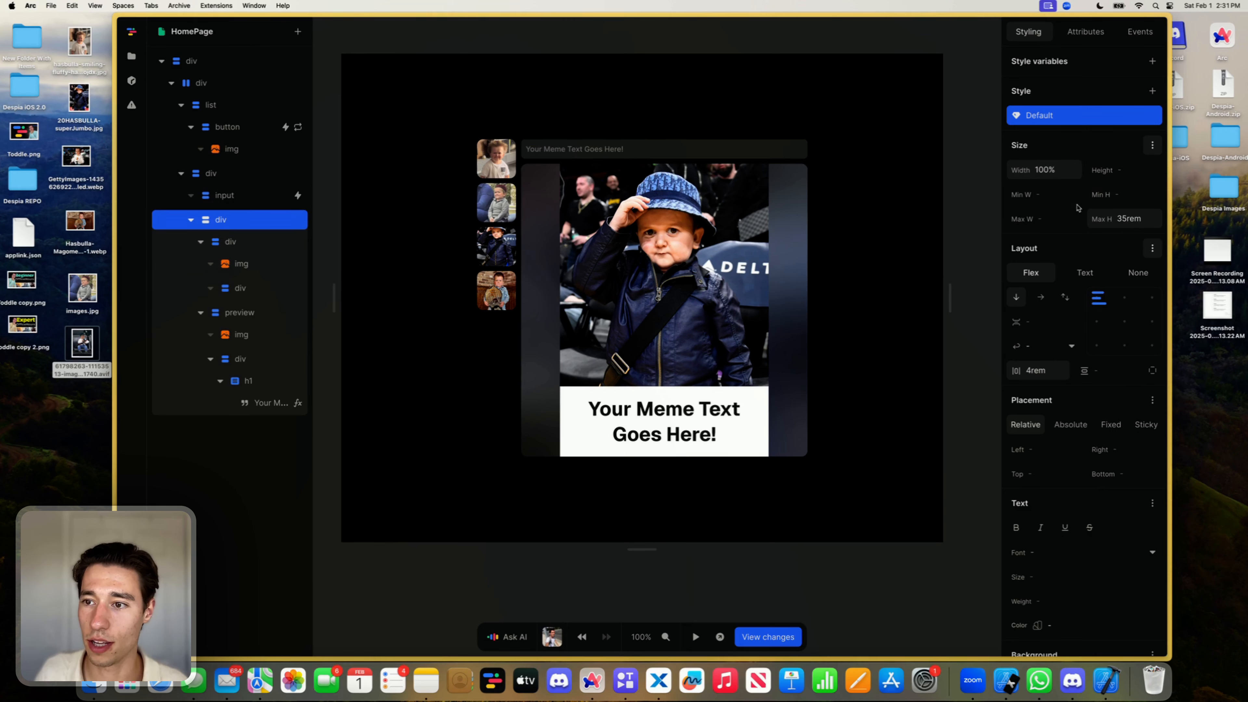
click(1056, 220)
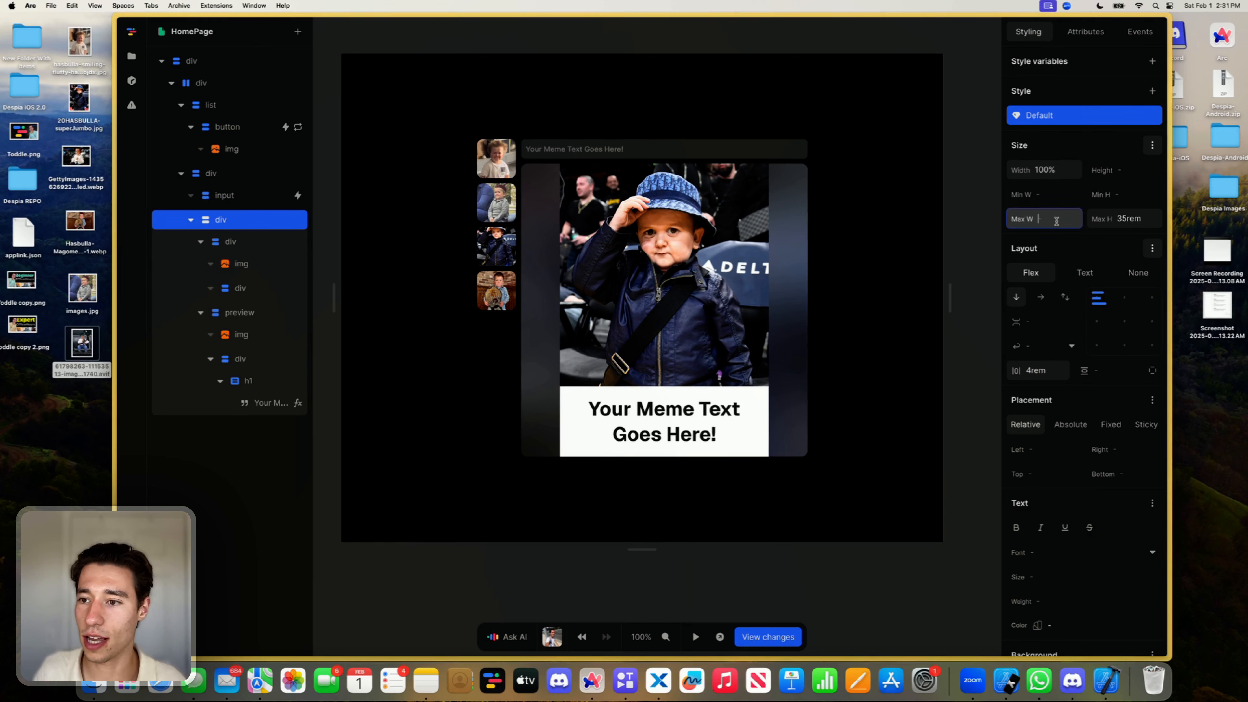
text(35rem)
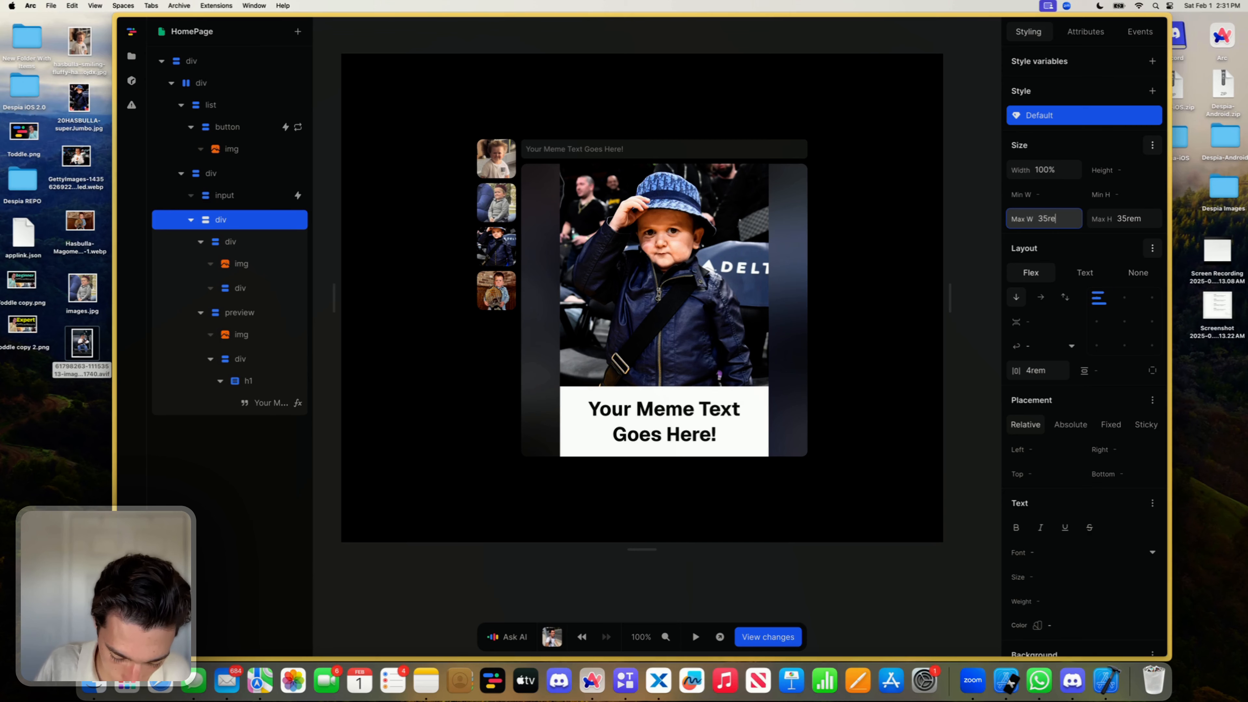
key(Return)
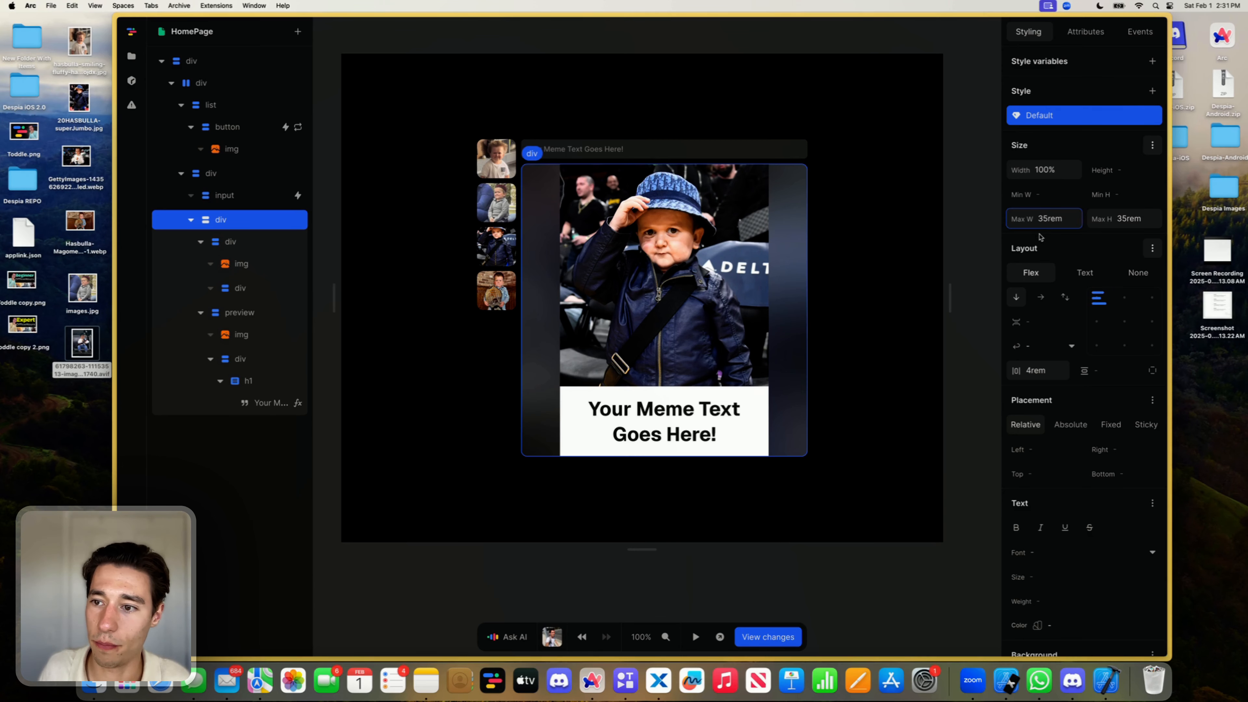
Step: Check in preview mode whether the wrapper div keeps its width when switching between the meme thumbnails
click(696, 637)
click(497, 280)
click(478, 241)
click(485, 211)
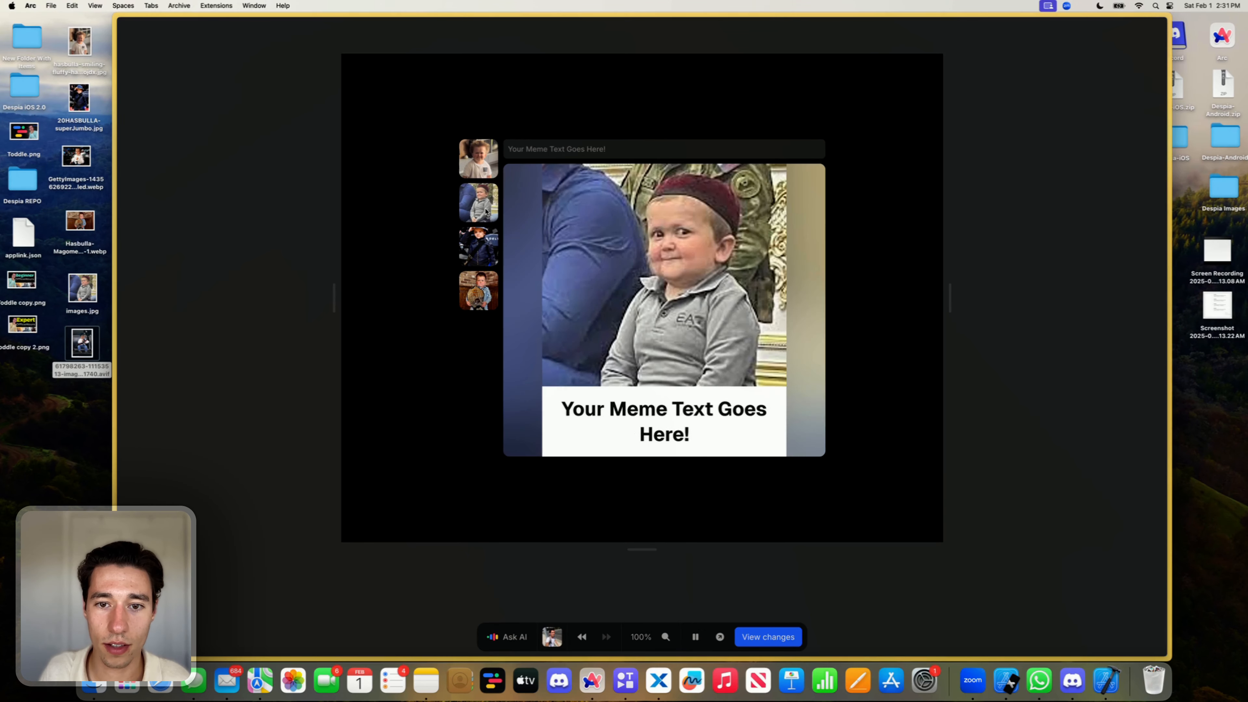
click(488, 252)
click(488, 196)
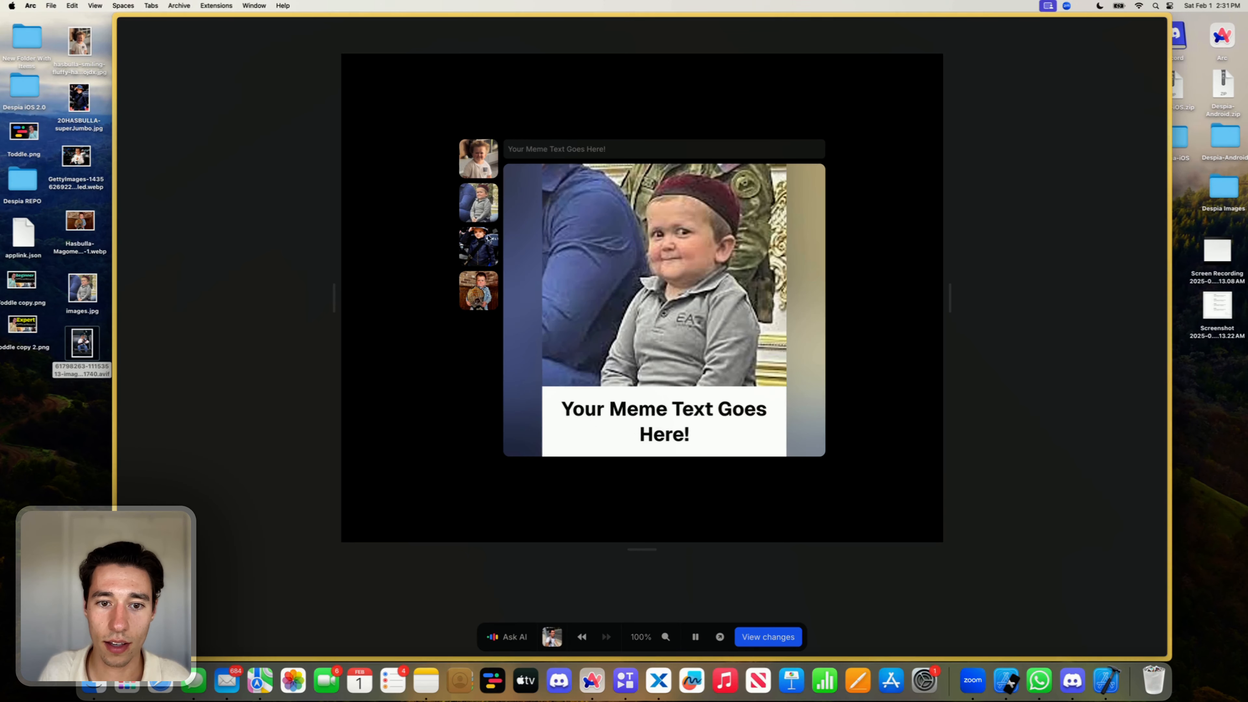
click(695, 636)
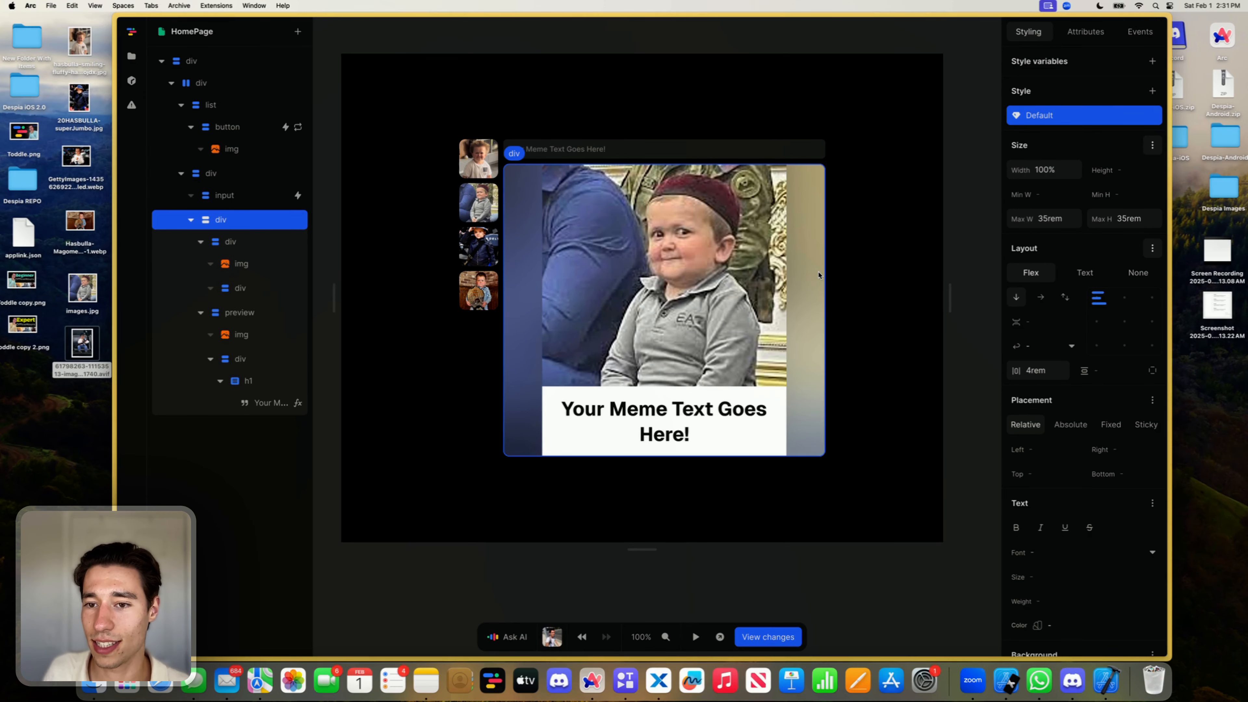
Step: Set the width of the wrapper div around the preview element to 35rem and clear its maximum width
double_click(1129, 218)
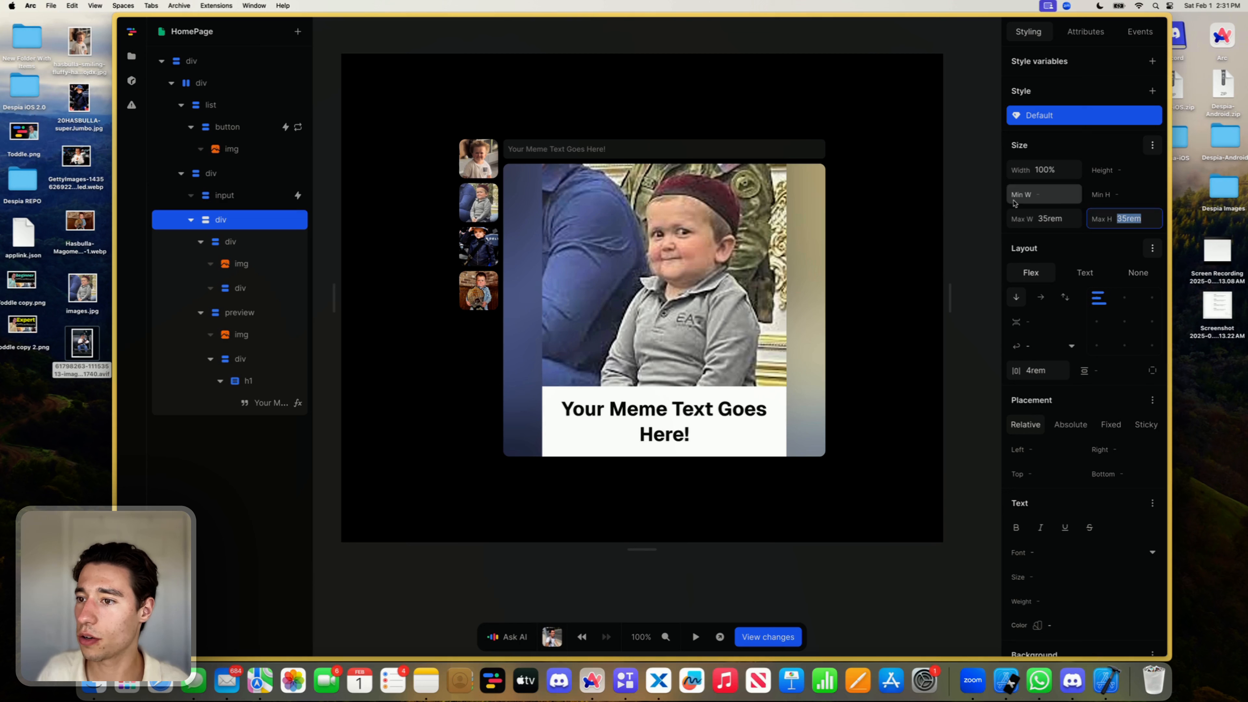
key(BackSpace)
text(35re)
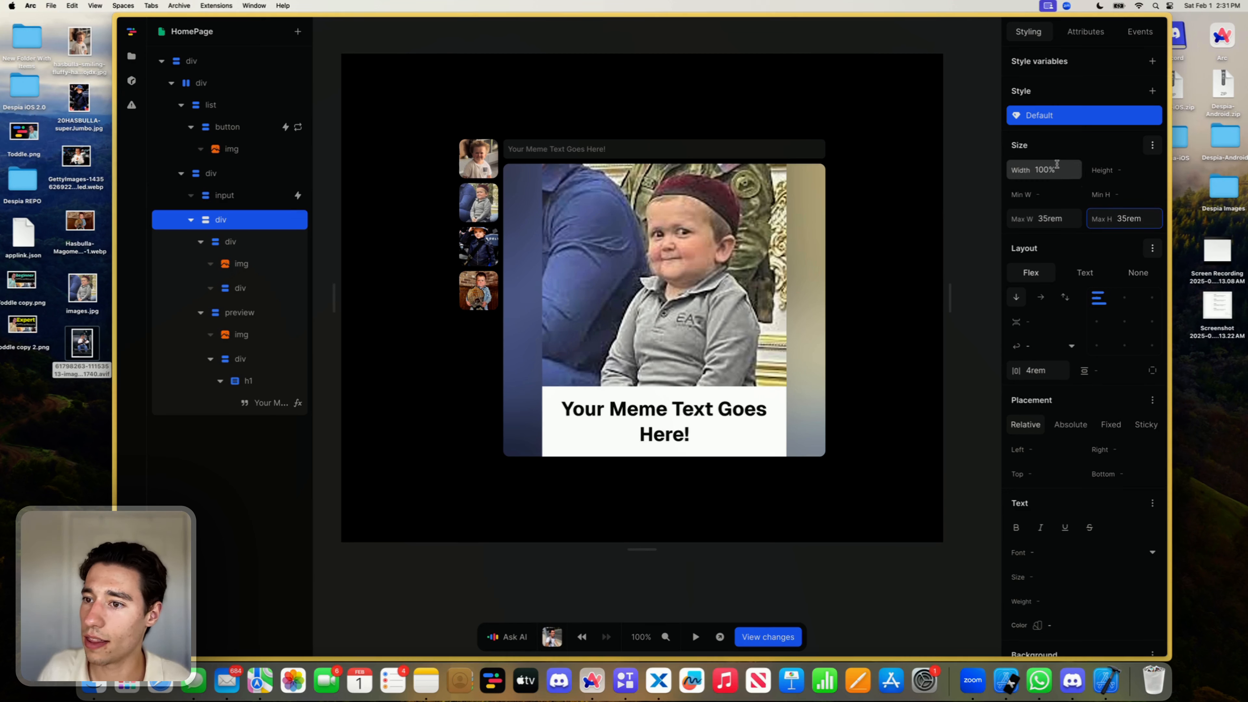
click(1065, 170)
key(BackSpace)
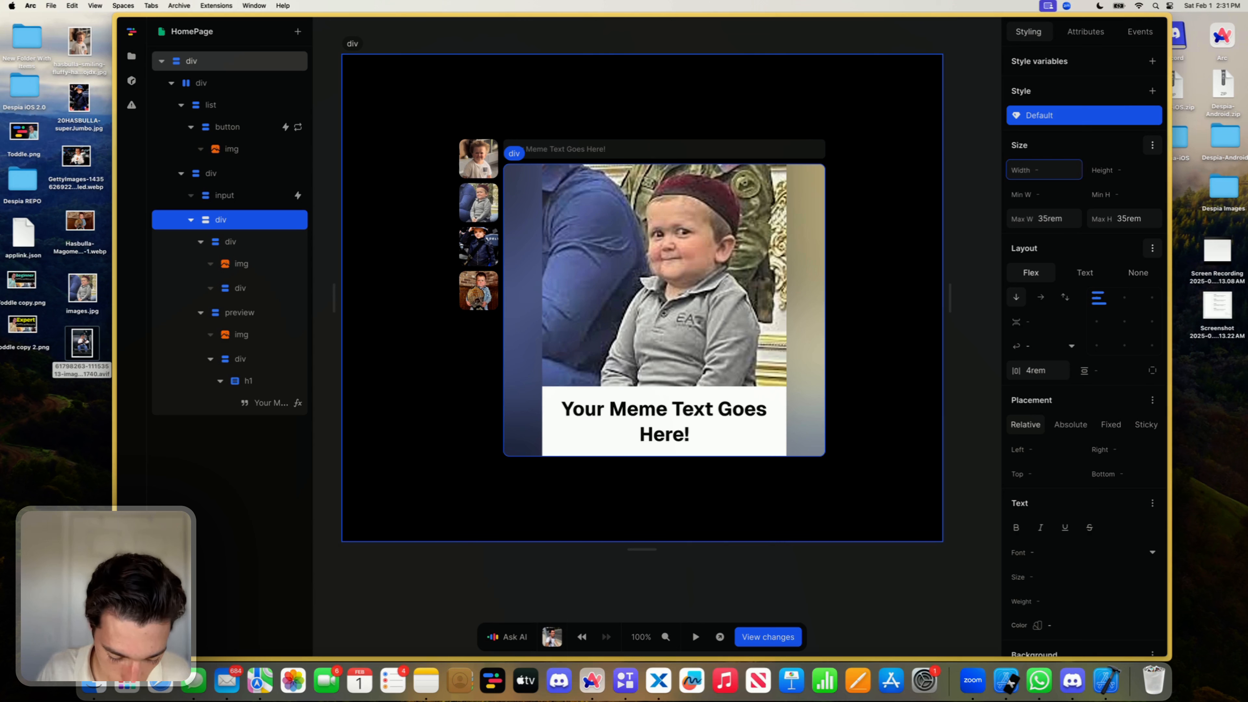
text(35rem)
click(1069, 221)
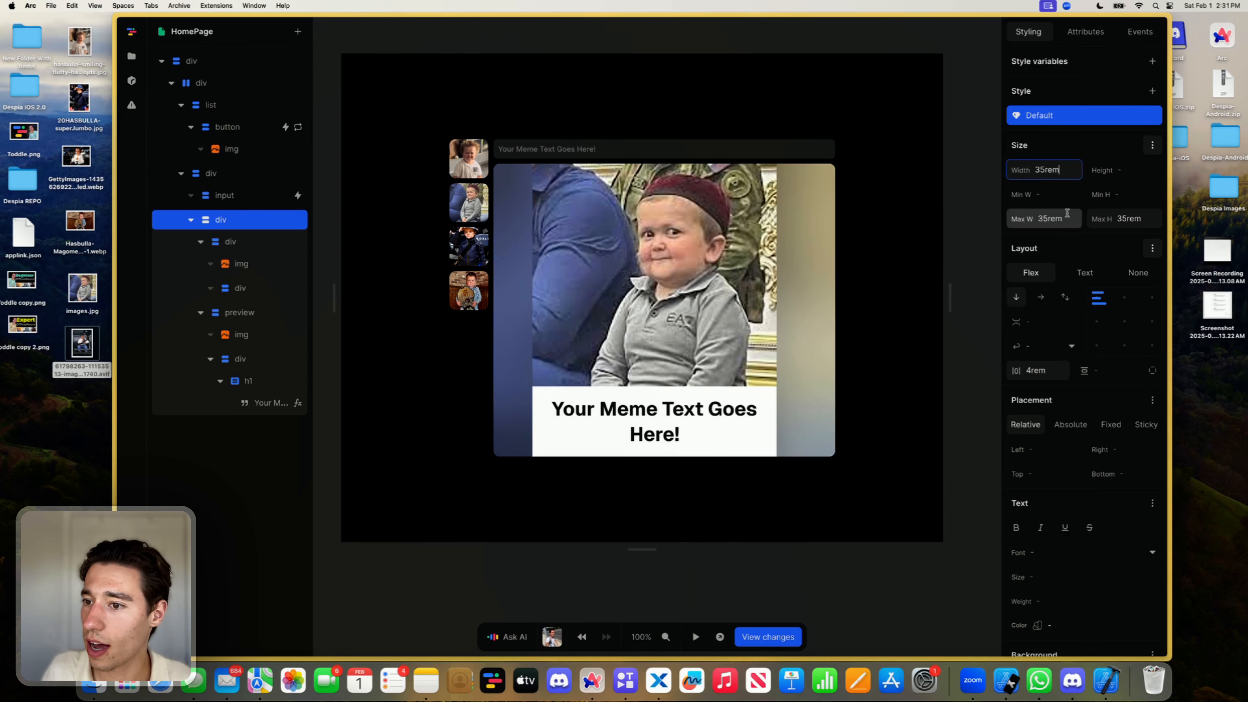
key(BackSpace)
Step: Clear the wrapper div's maximum height and set its height to 35rem
click(1163, 226)
click(1153, 221)
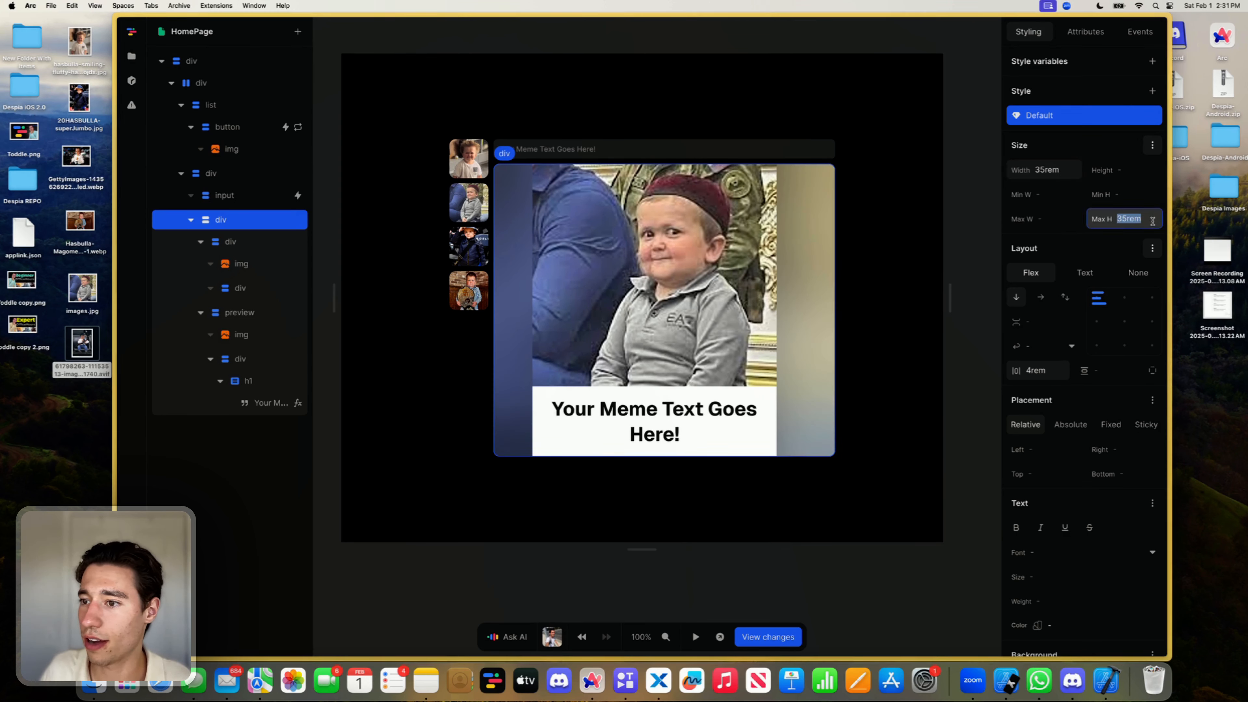
key(BackSpace)
click(1138, 170)
text(35rem)
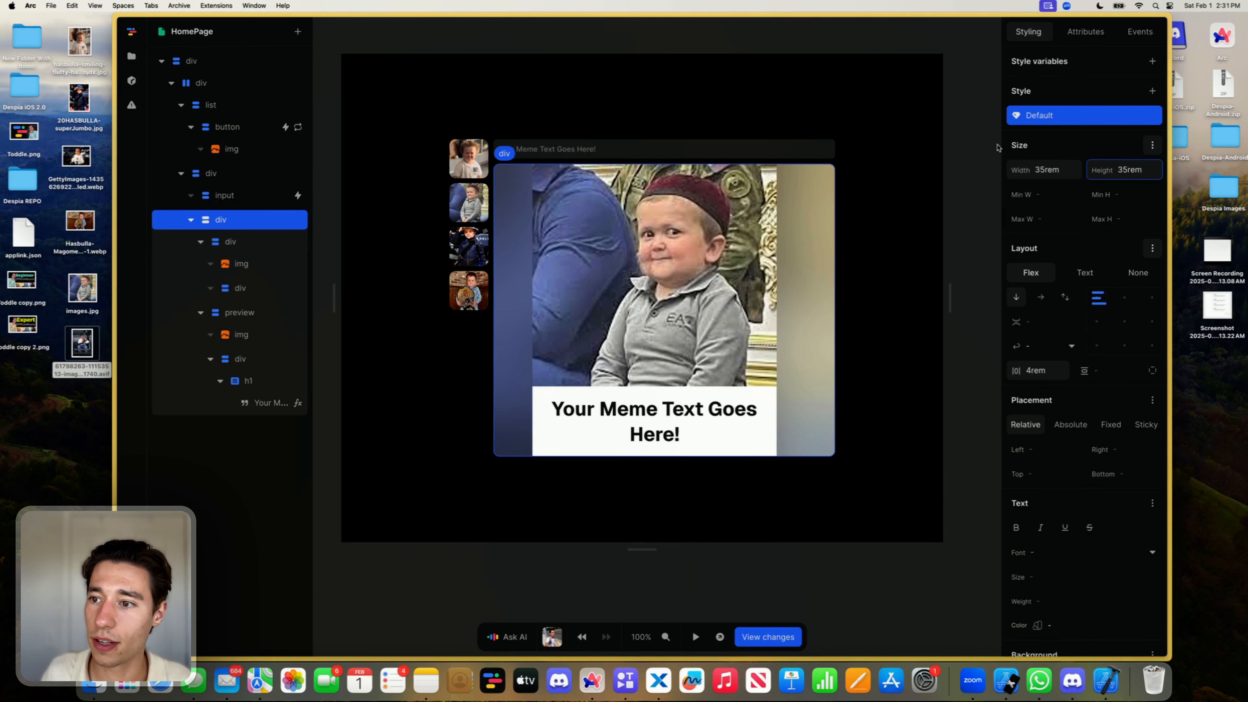
click(929, 138)
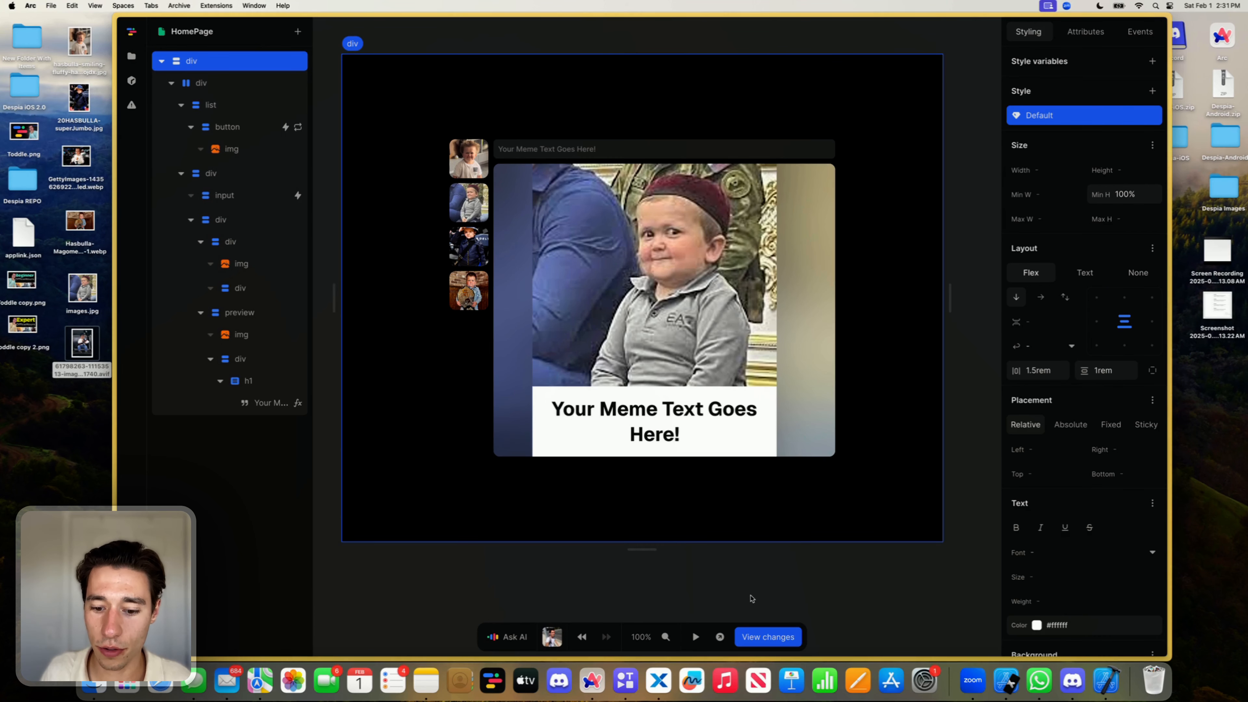
Step: Test the wrapper's fixed 35rem size in preview mode by switching between the four meme thumbnails
click(692, 638)
click(470, 257)
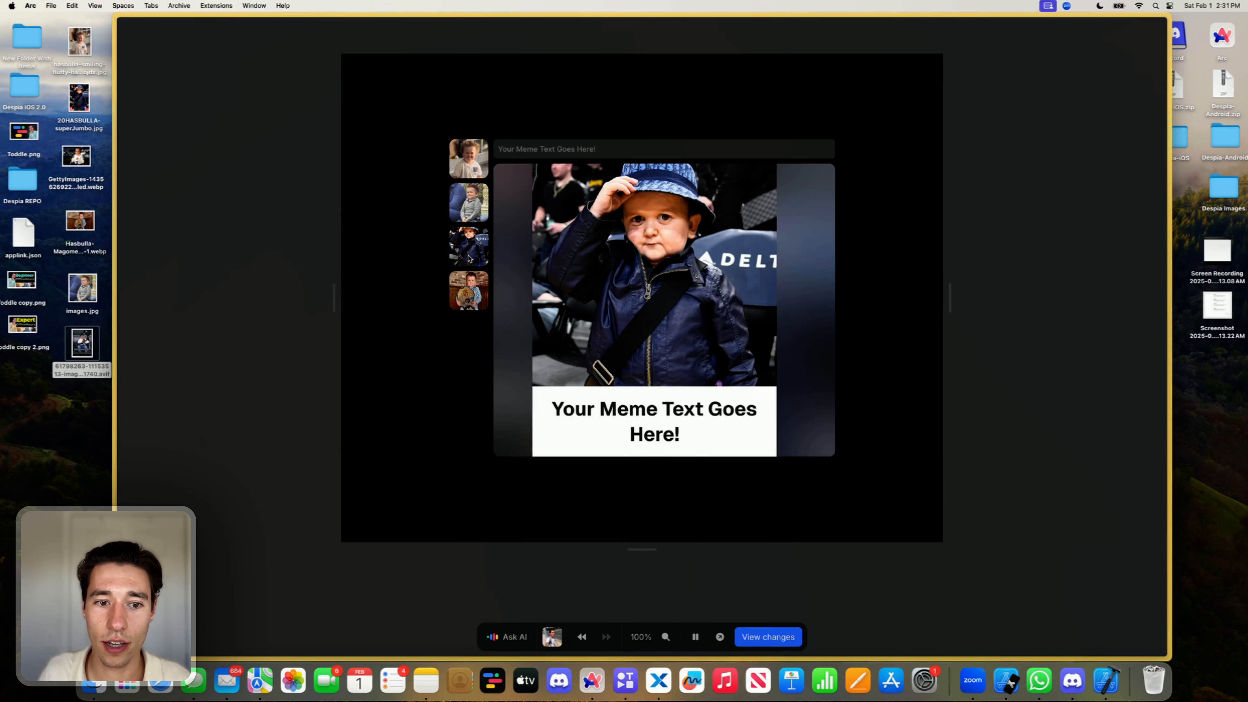
click(468, 291)
click(470, 220)
click(470, 176)
click(471, 187)
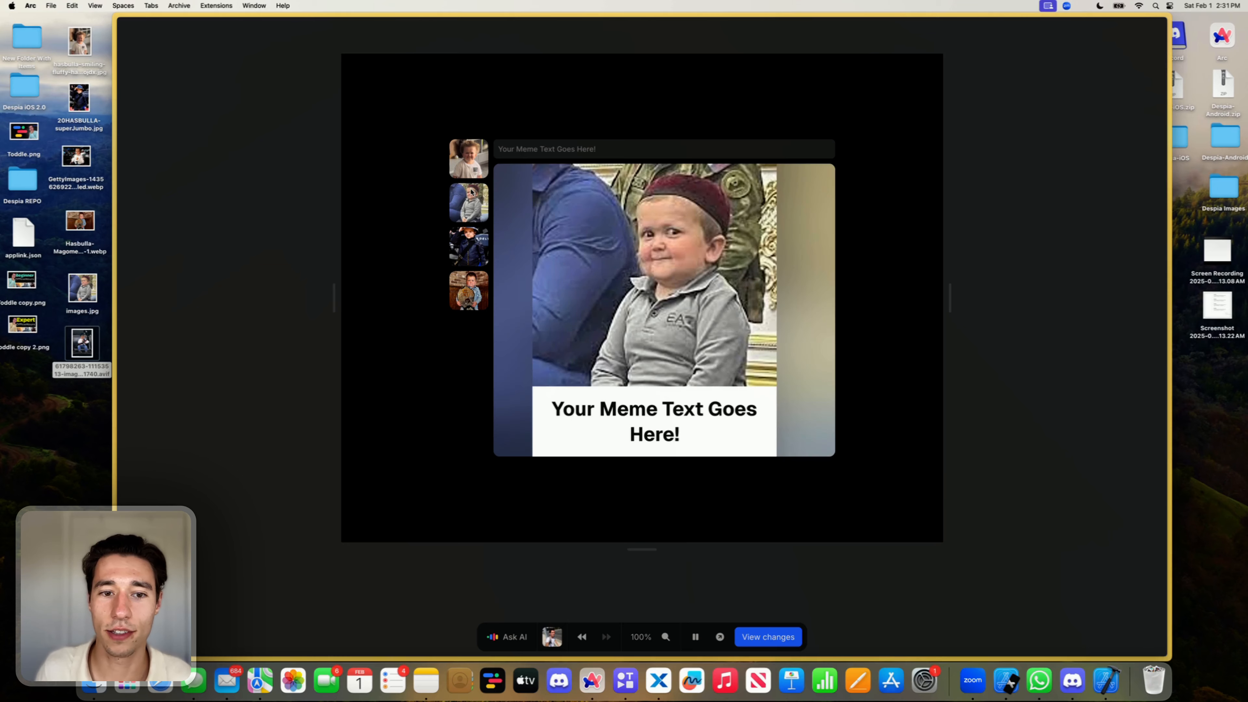
Step: Switch between the meme thumbnails in preview mode to check the preview image, finishing on the first thumbnail
click(476, 238)
click(476, 279)
click(477, 238)
click(470, 206)
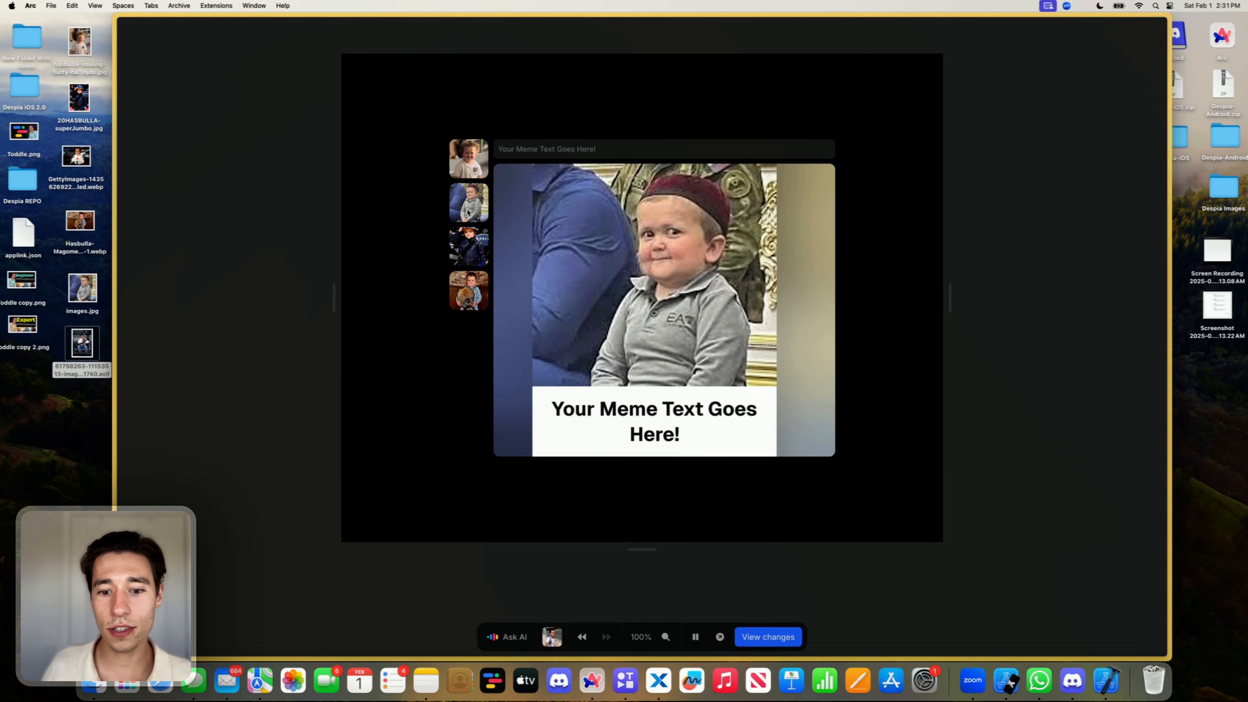
click(461, 174)
Step: Test the caption input with sample text "nnbhbbhbhb", clear it again, and leave preview mode
click(567, 143)
text(nnbhbbhbhb)
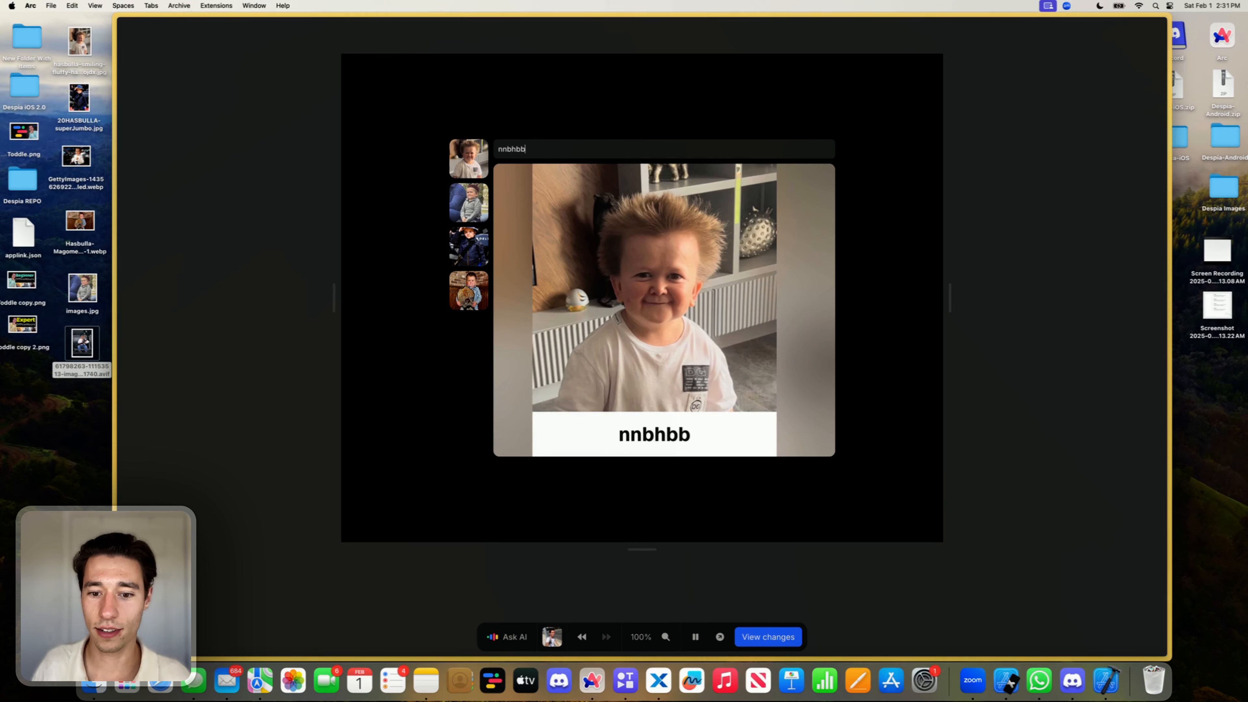
key(BackSpace)
key(BackSpace)
key(BackSpace)
key(BackSpace)
key(BackSpace)
key(BackSpace)
key(BackSpace)
key(BackSpace)
key(BackSpace)
key(BackSpace)
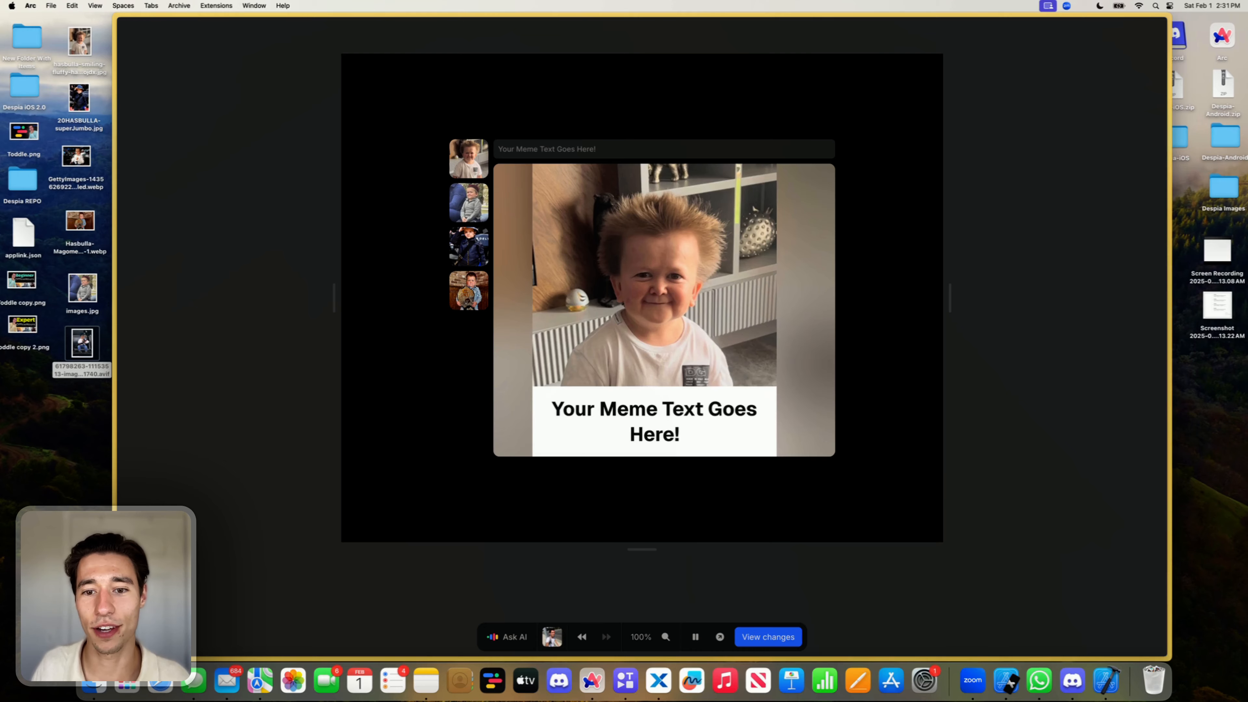
click(695, 638)
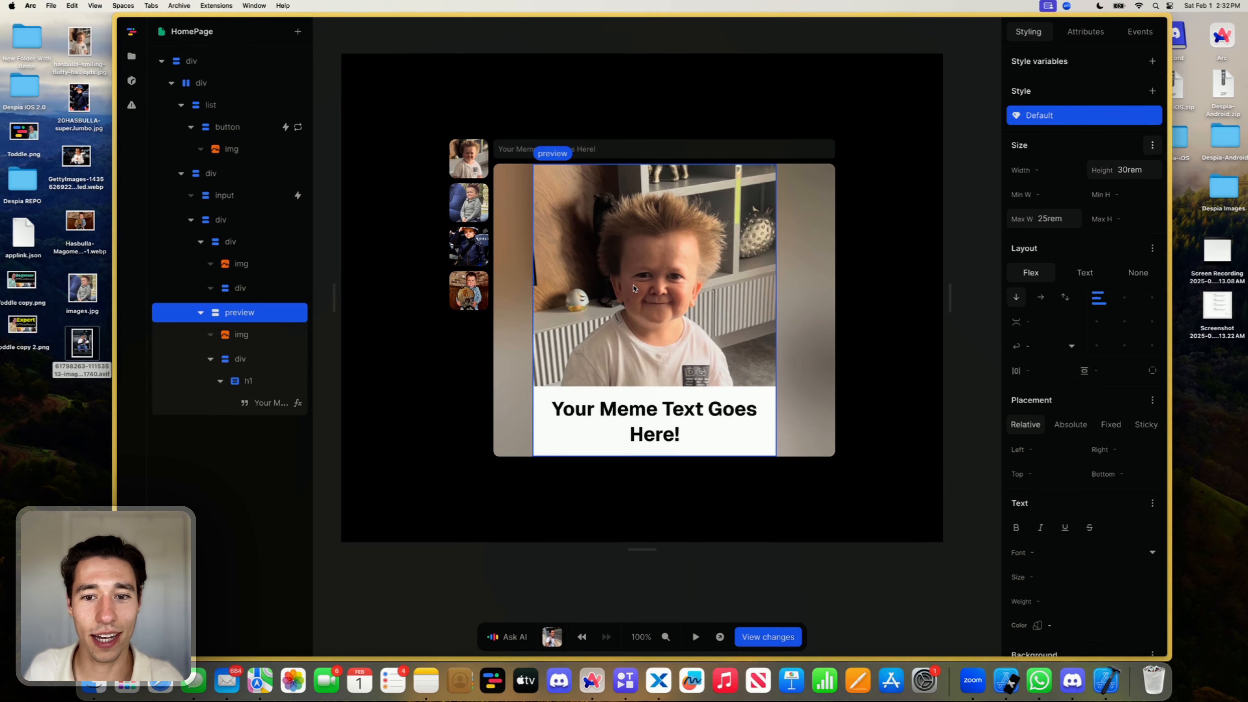
Step: Add a Button element inside the div that holds the caption input and the meme preview
click(680, 160)
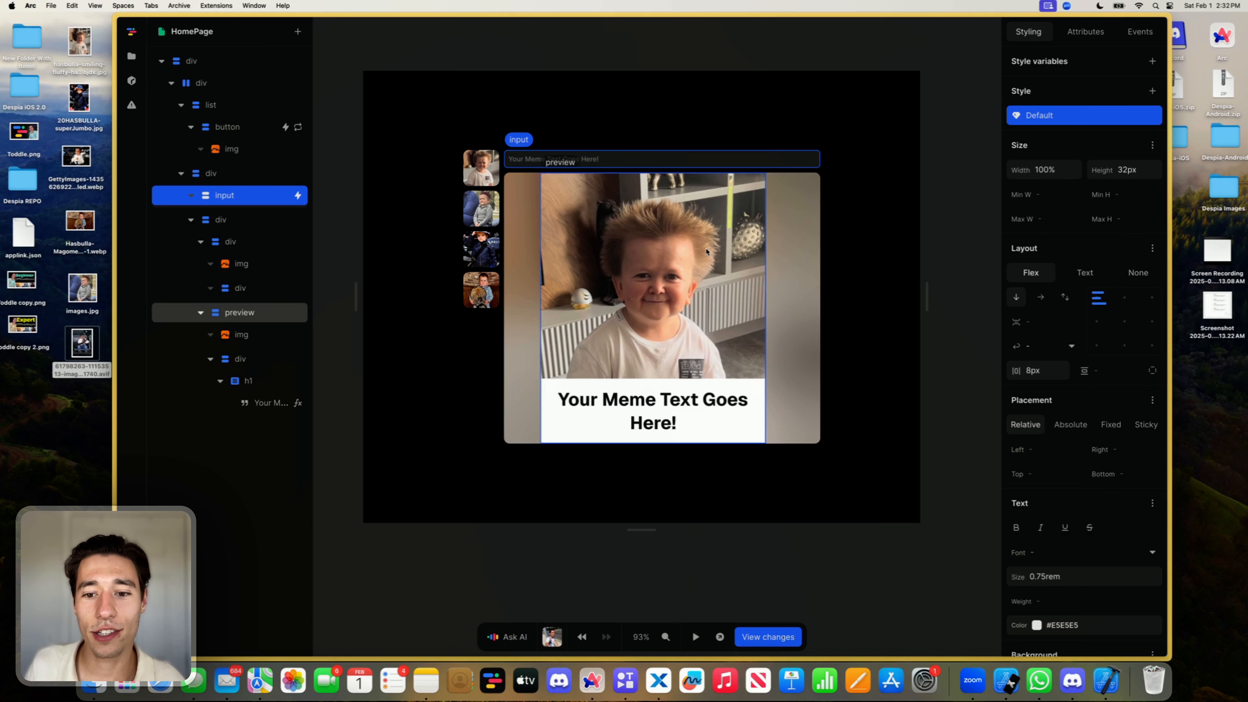
click(784, 313)
click(708, 295)
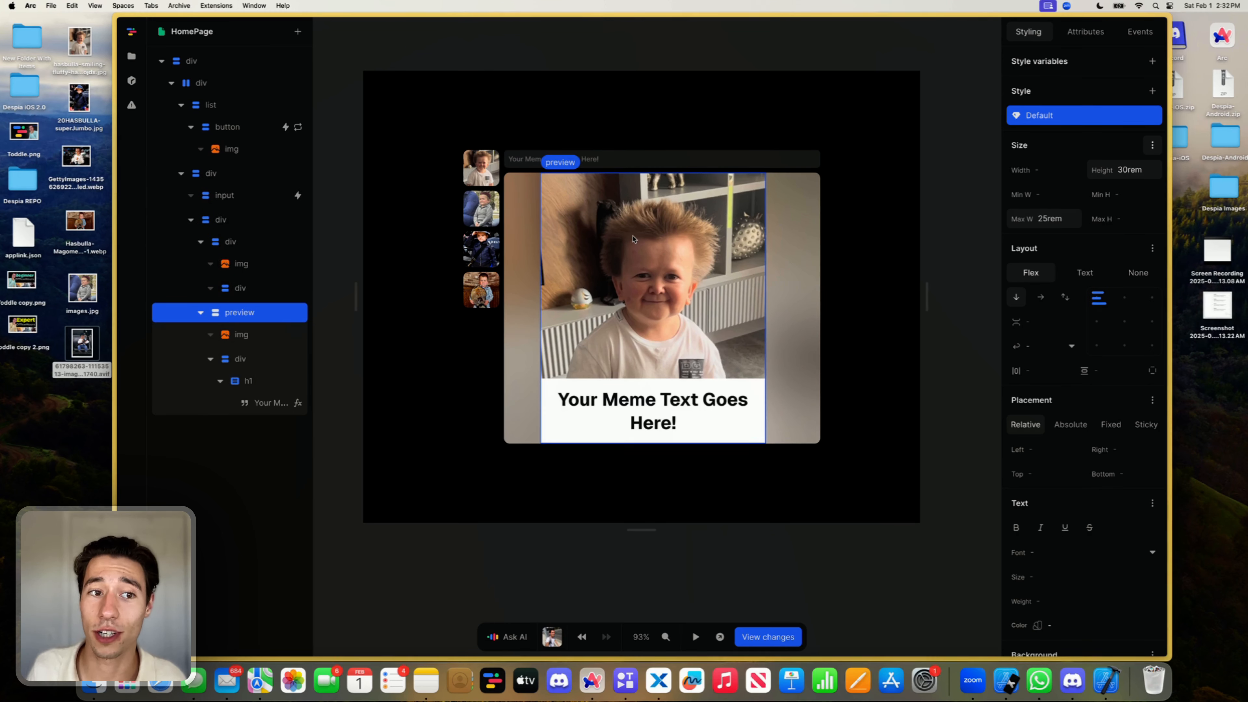
click(773, 174)
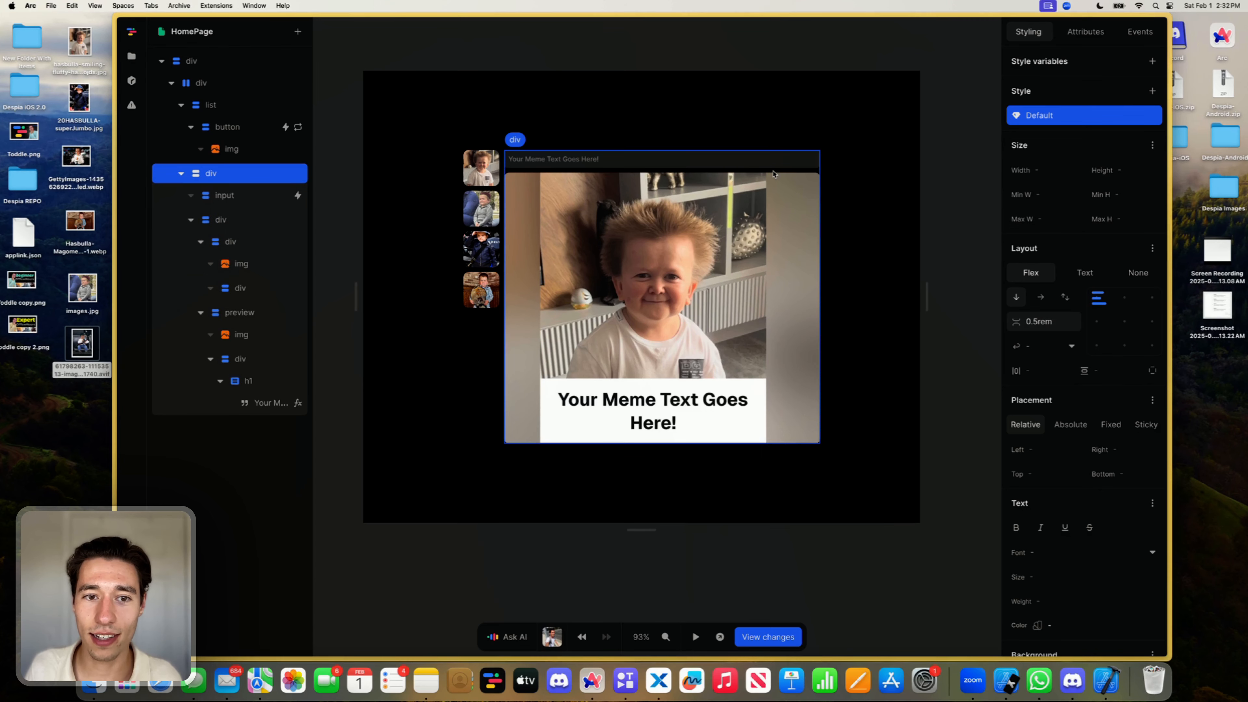
click(297, 32)
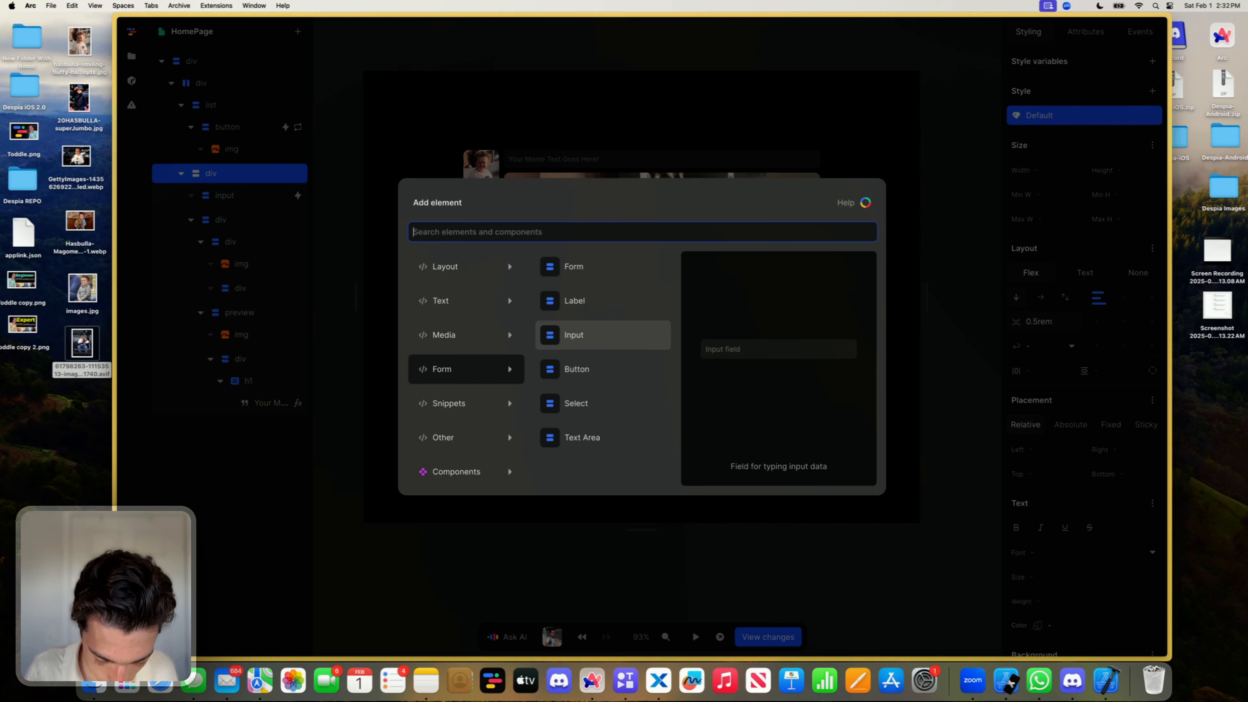
text(but)
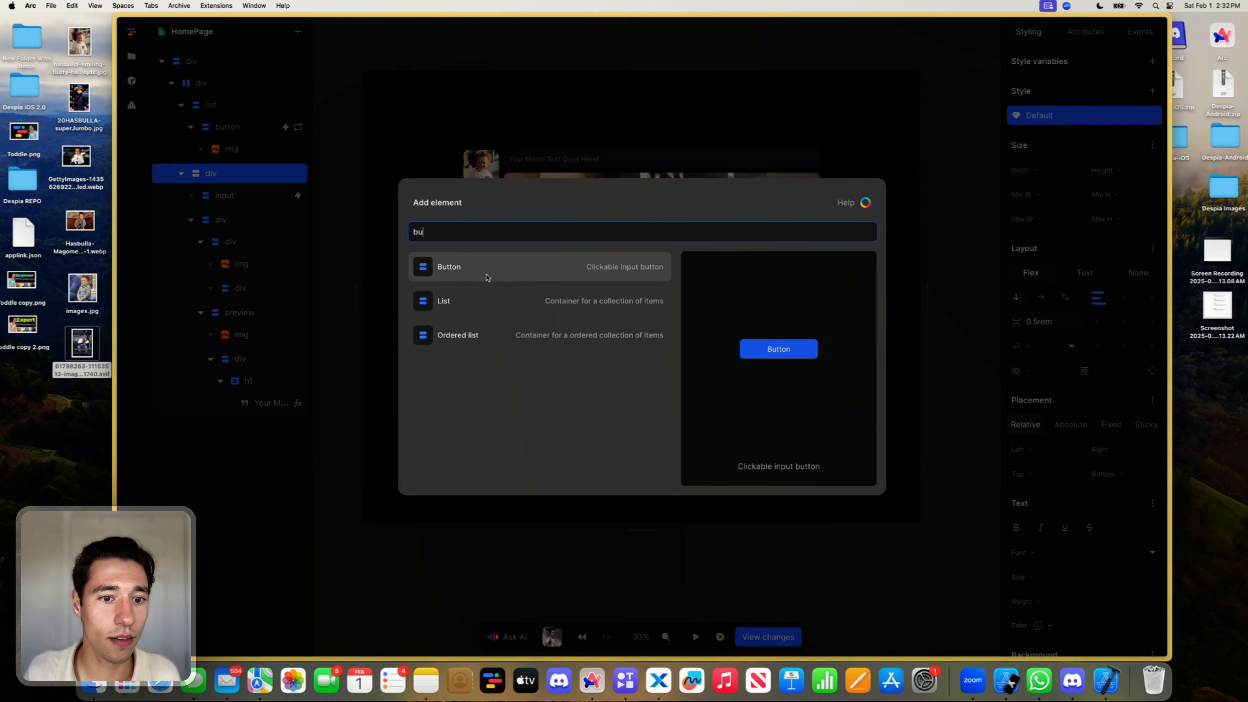
click(488, 273)
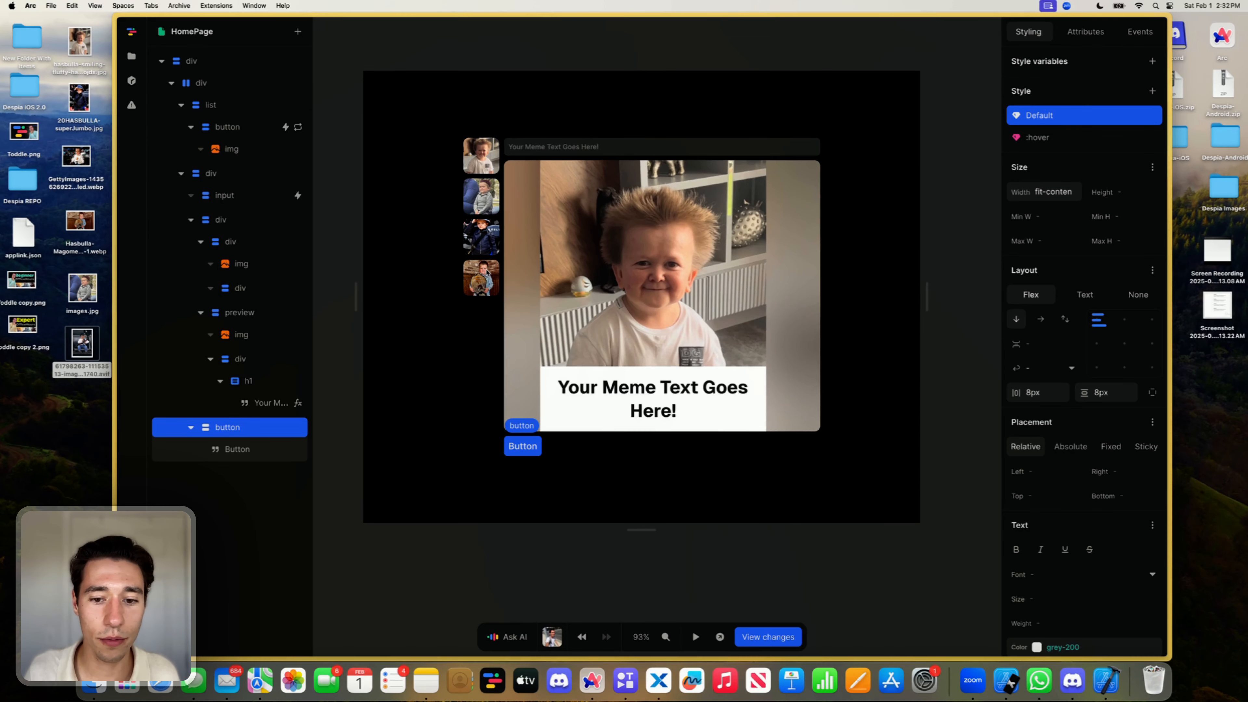
Step: Change the new button's label text to "Download Meme"
double_click(521, 443)
text(Dow)
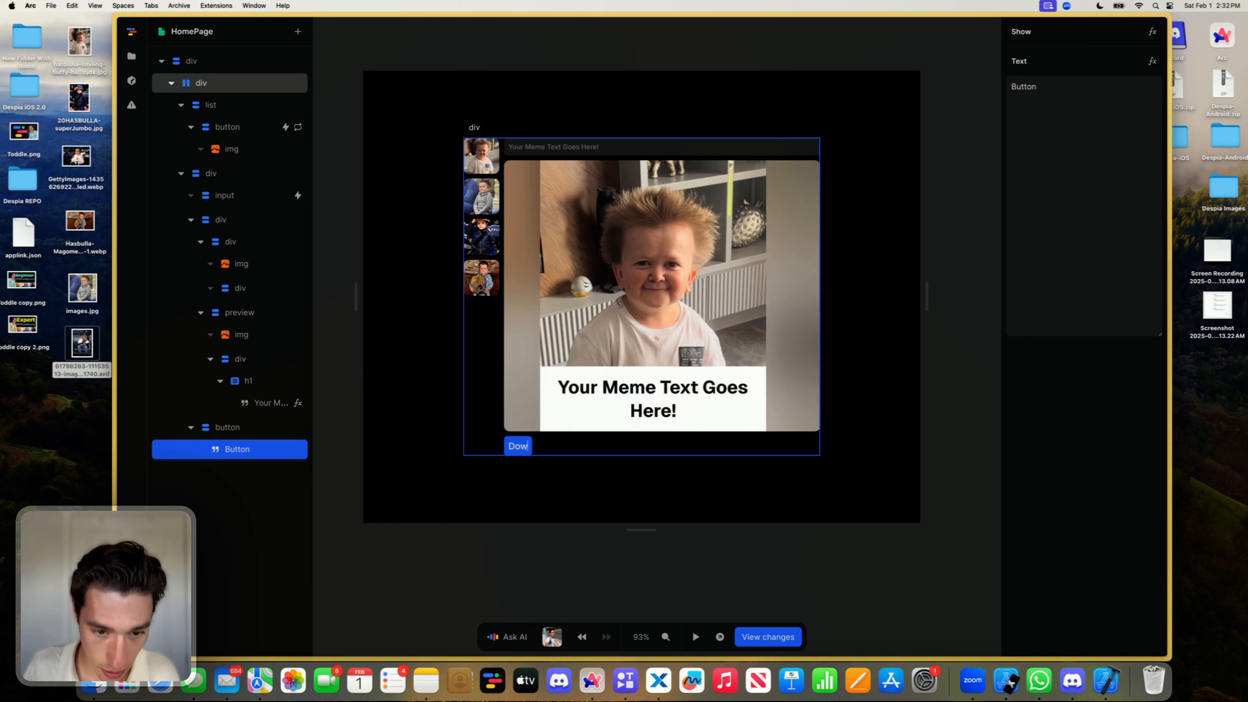
text(nlaod)
key(BackSpace)
key(BackSpace)
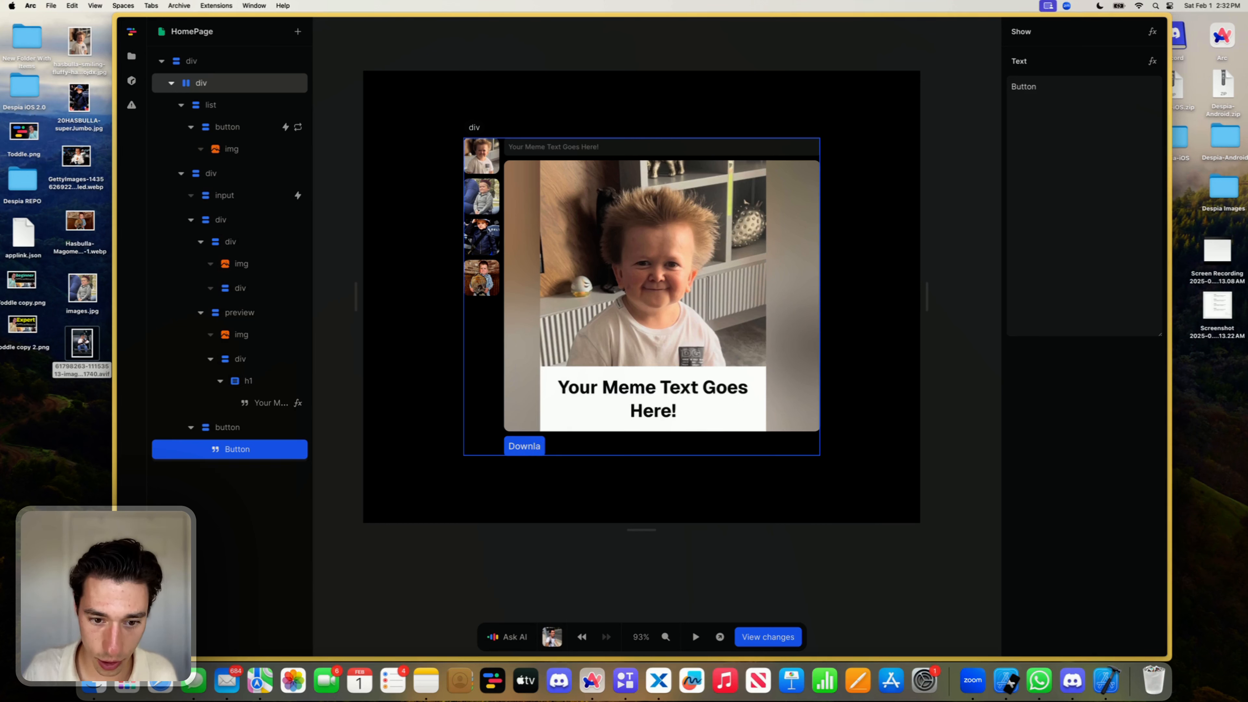
text(oad Meme)
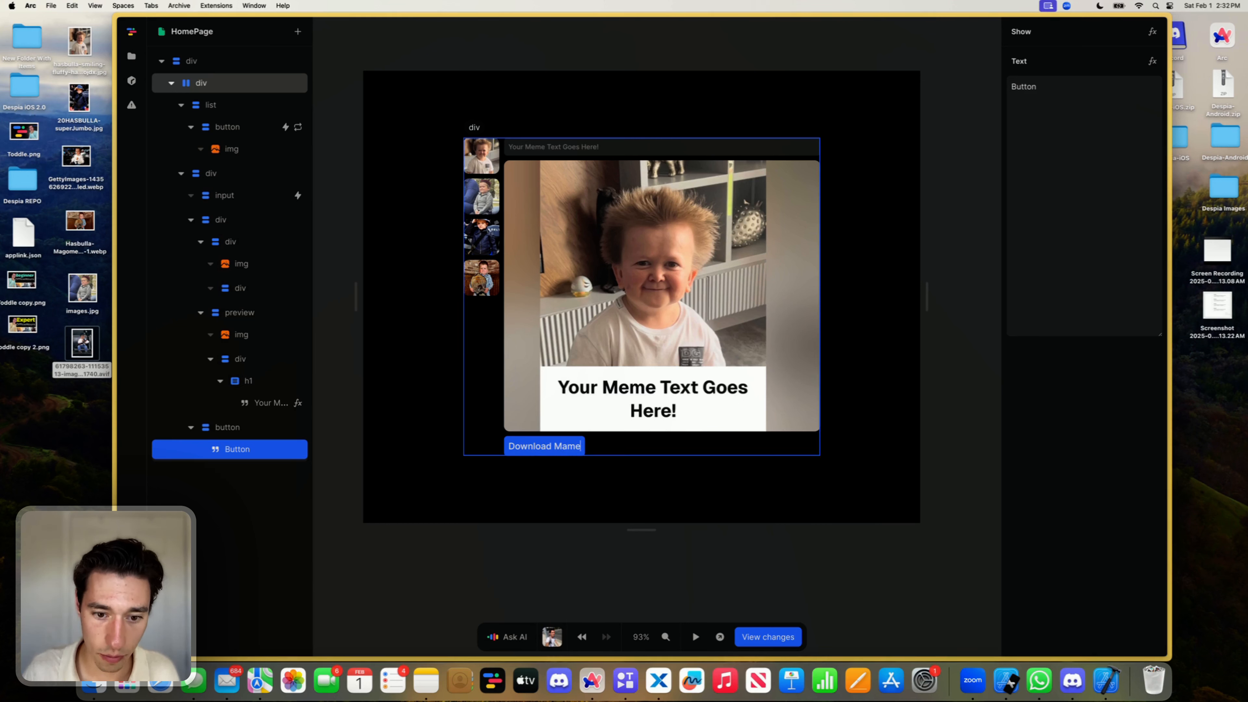
key(BackSpace)
key(BackSpace)
key(BackSpace)
text(e,me)
key(BackSpace)
key(BackSpace)
key(BackSpace)
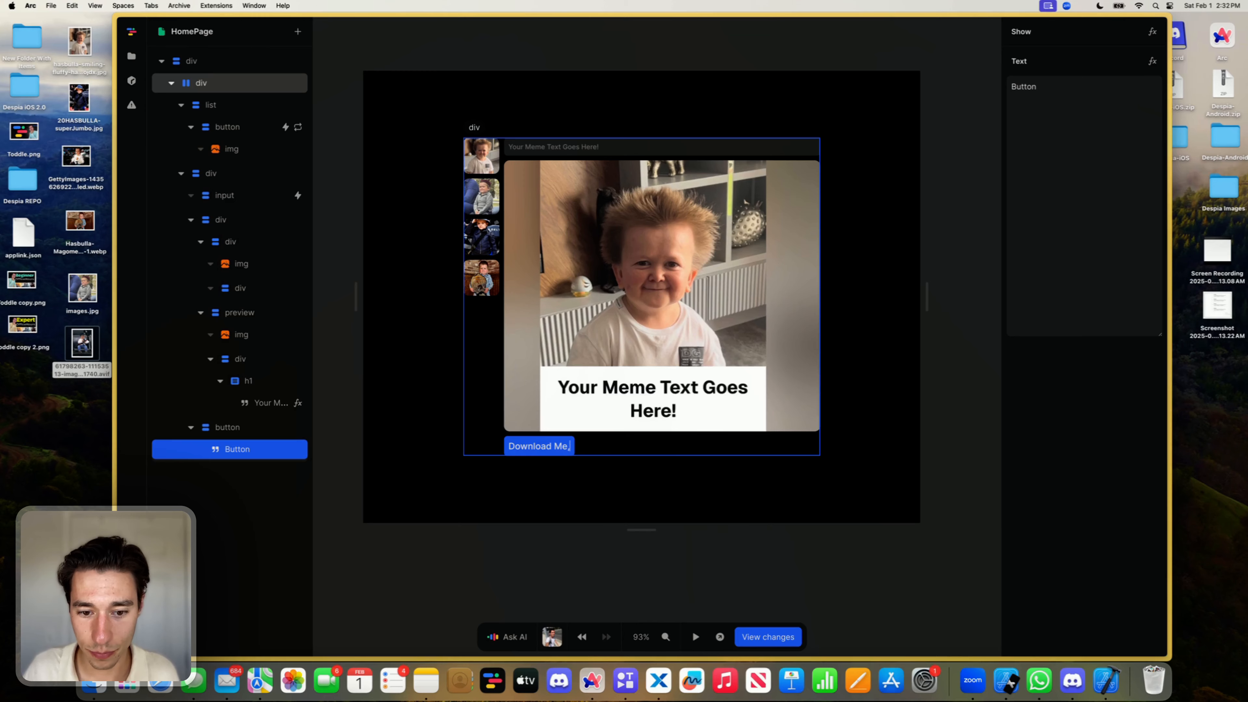
text(me)
click(579, 478)
Step: Set the Download Meme button's width to 100% and height to 3.25rem, and center its content
click(575, 448)
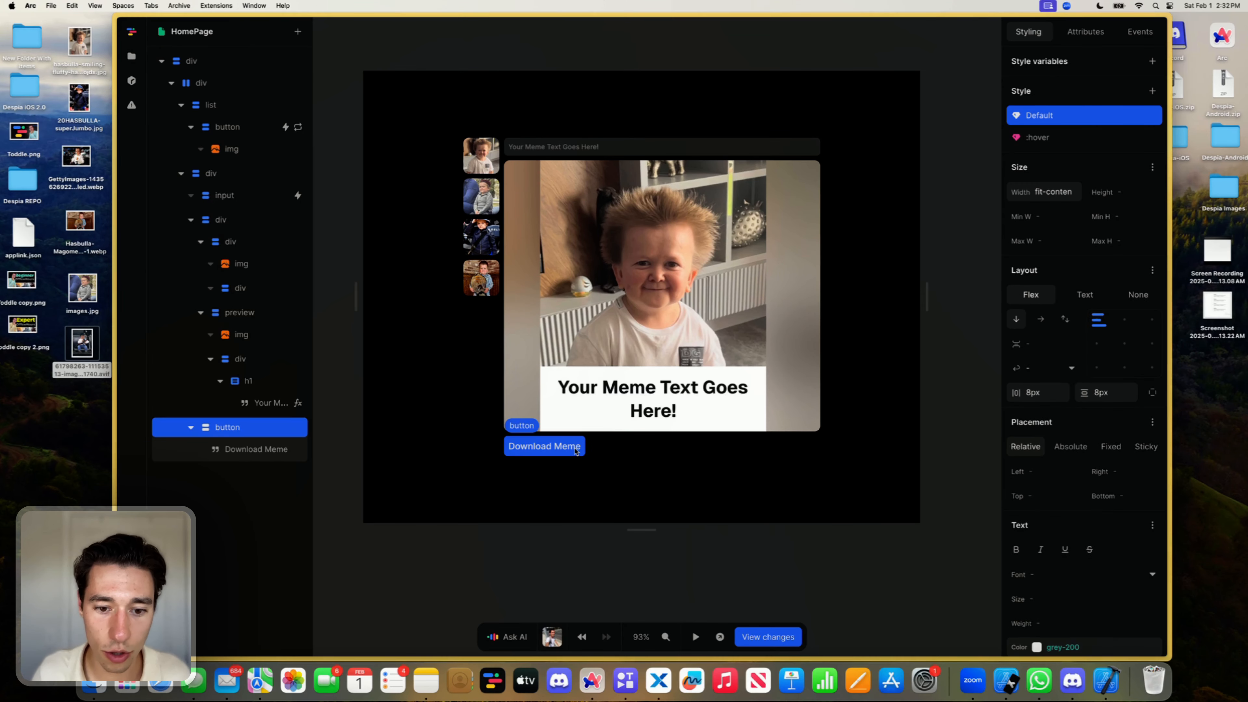
click(1044, 192)
key(BackSpace)
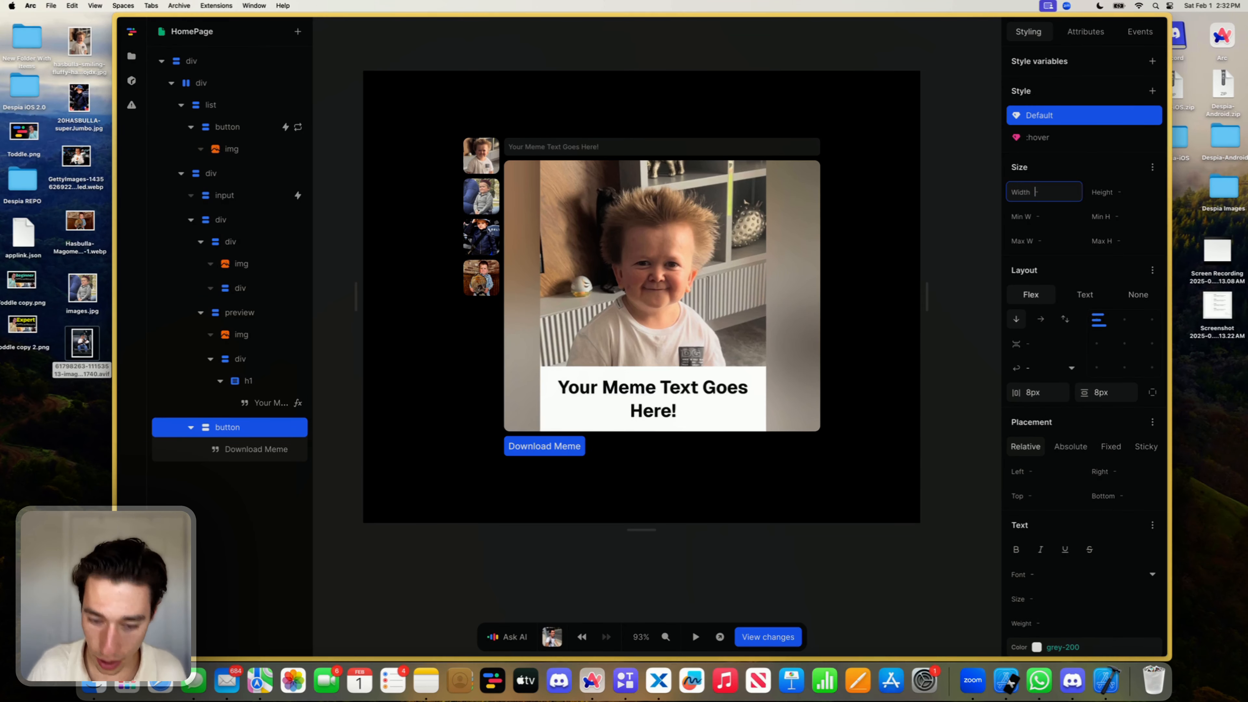
text(1005px)
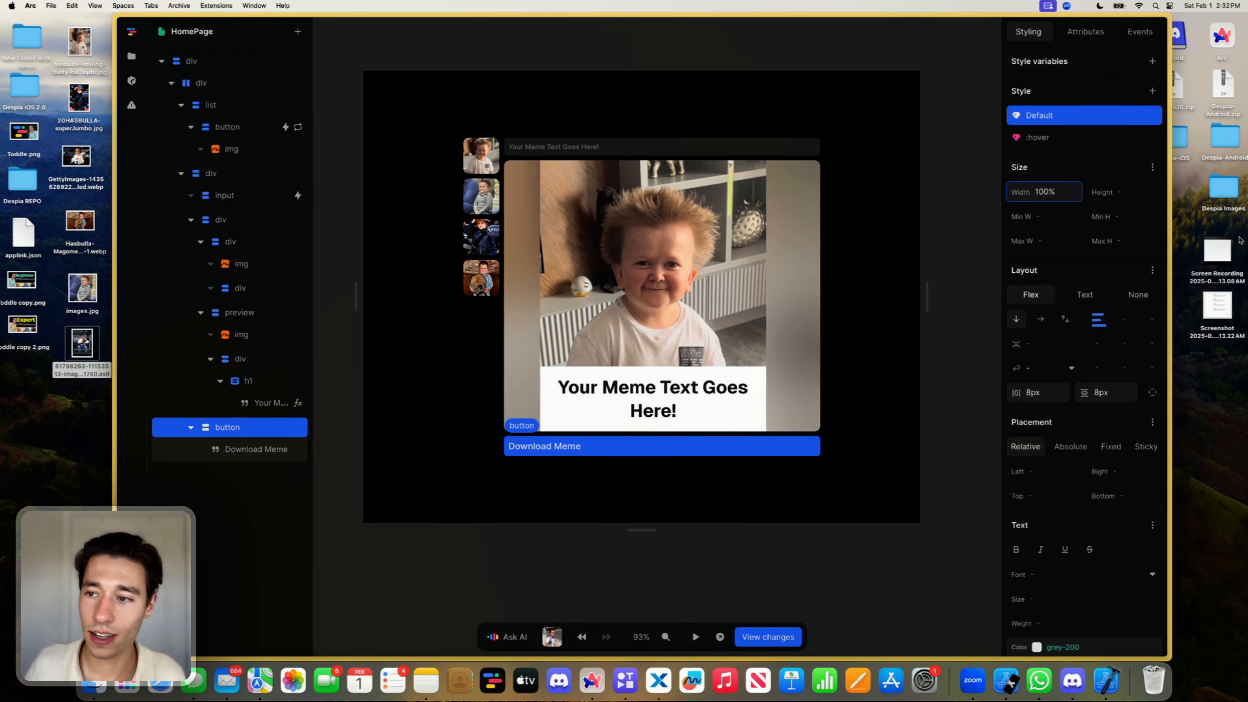
click(1128, 193)
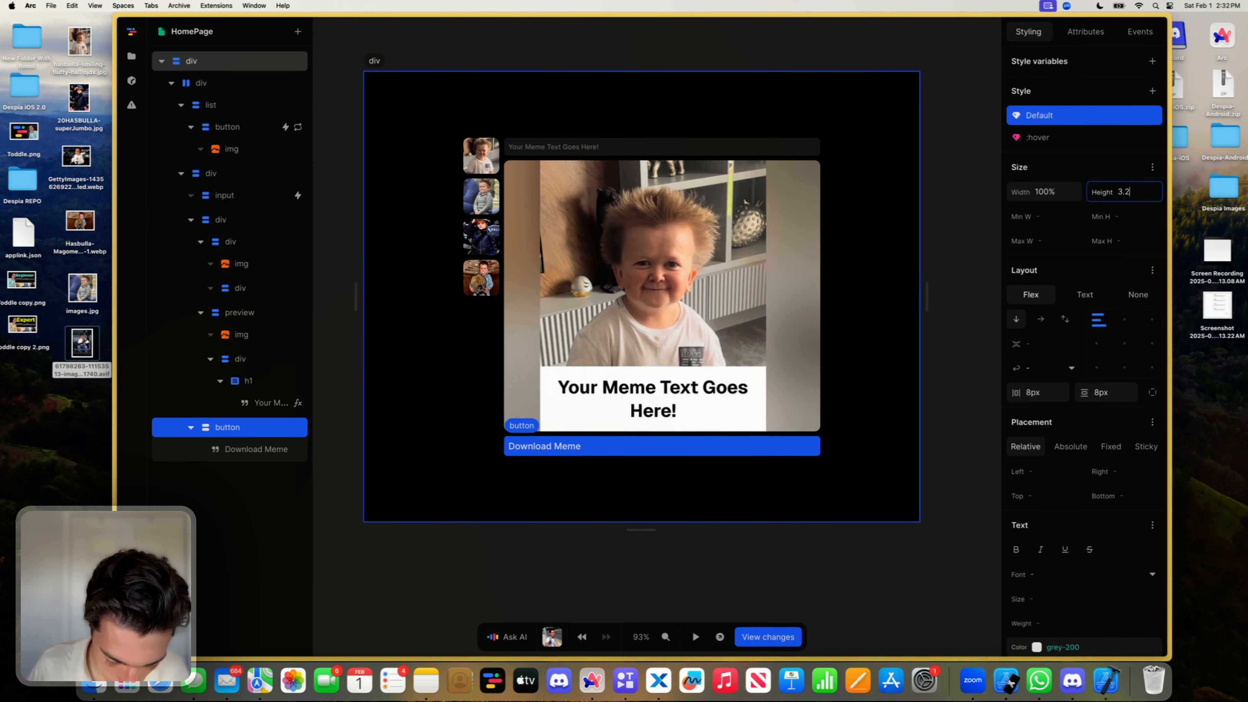
text(3.25rem)
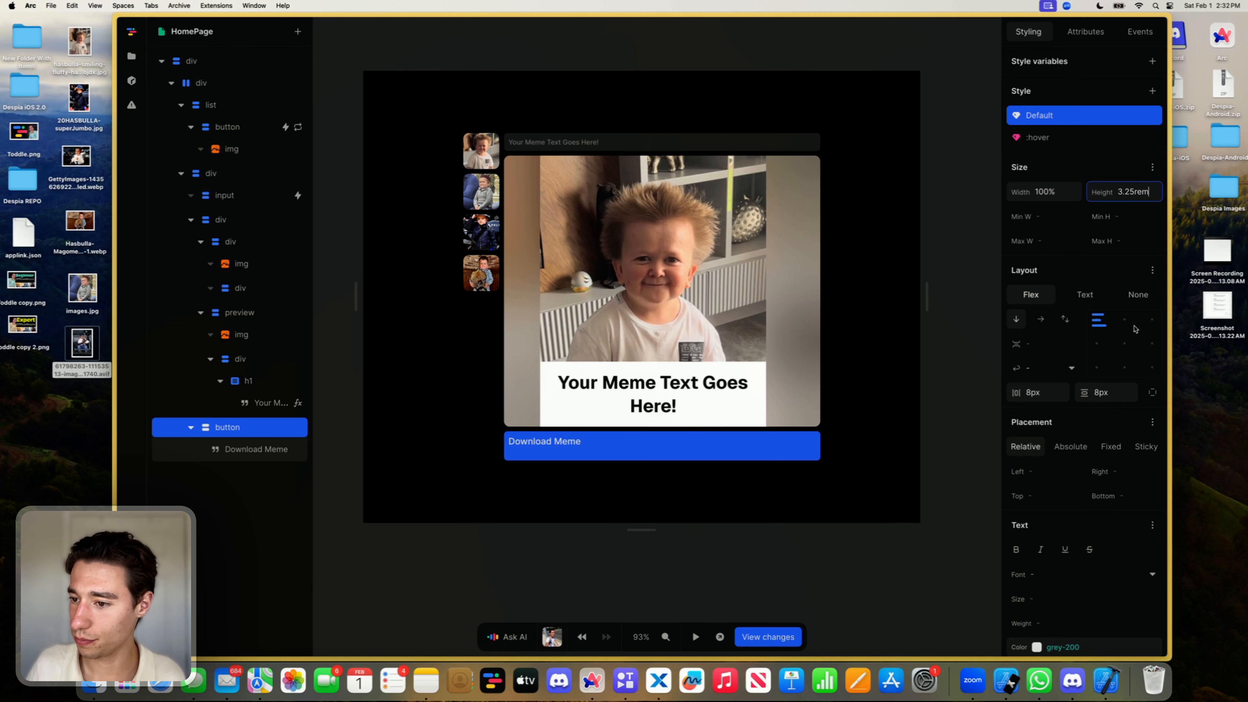
click(1124, 343)
Step: Style the Download Meme button's text with the Geist font at 20px size and weight 600
scroll(1061, 480, down, 4)
click(1052, 444)
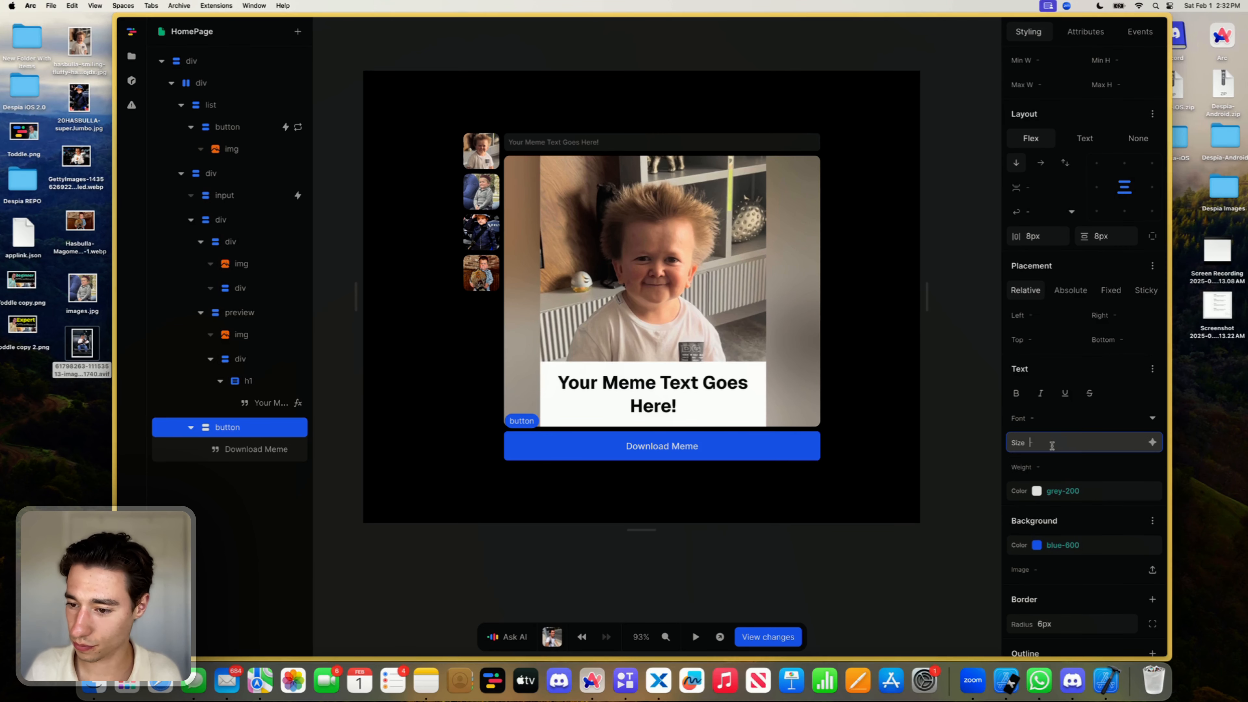
text(20)
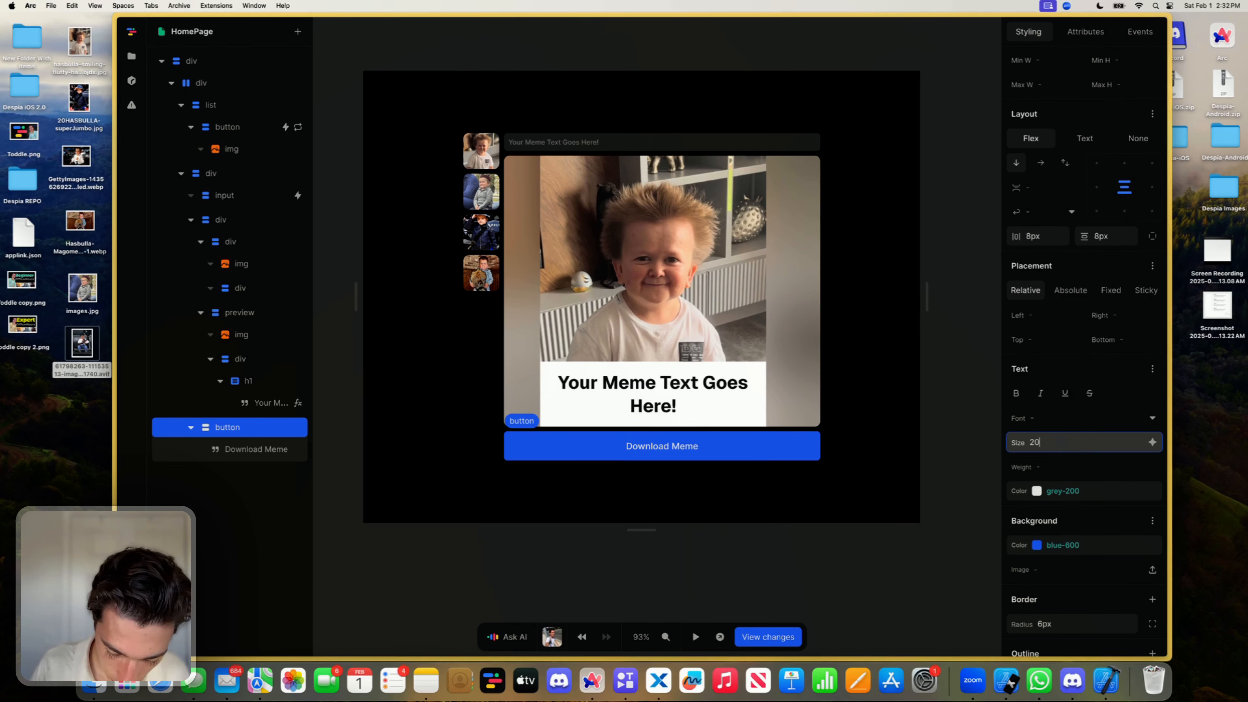
text(px)
key(Return)
click(1053, 420)
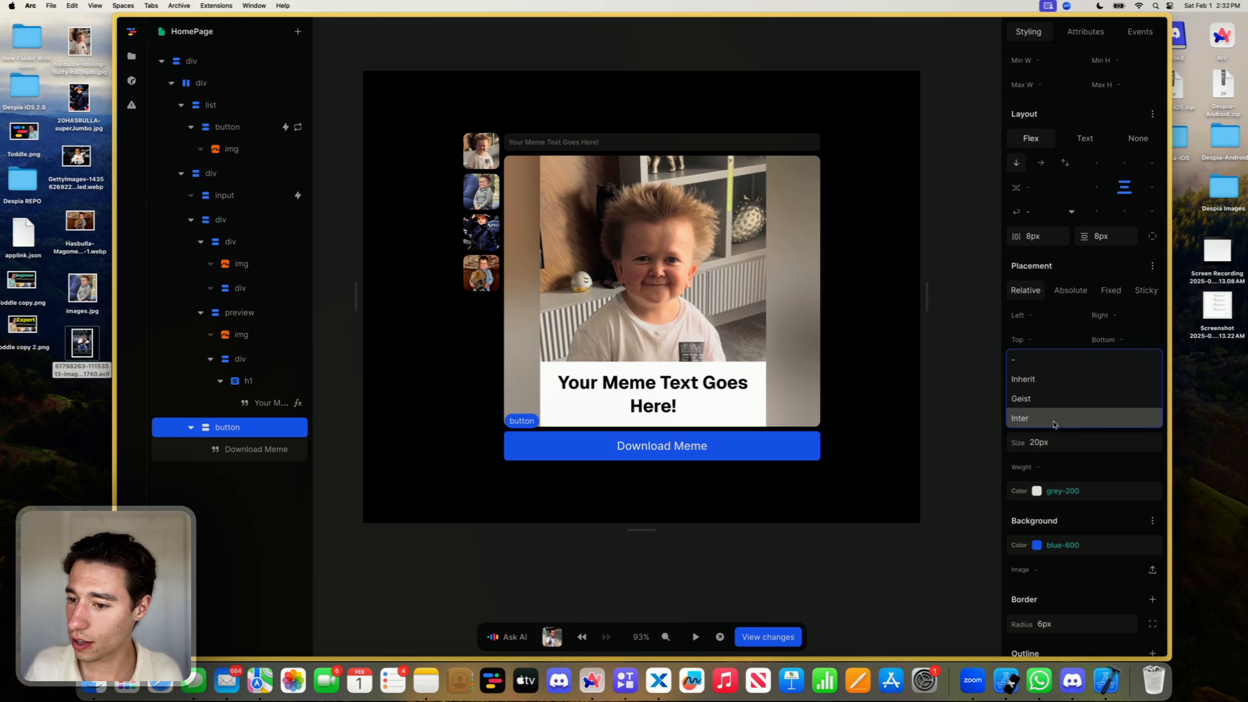
click(1052, 399)
scroll(1060, 442, down, 2)
click(1062, 442)
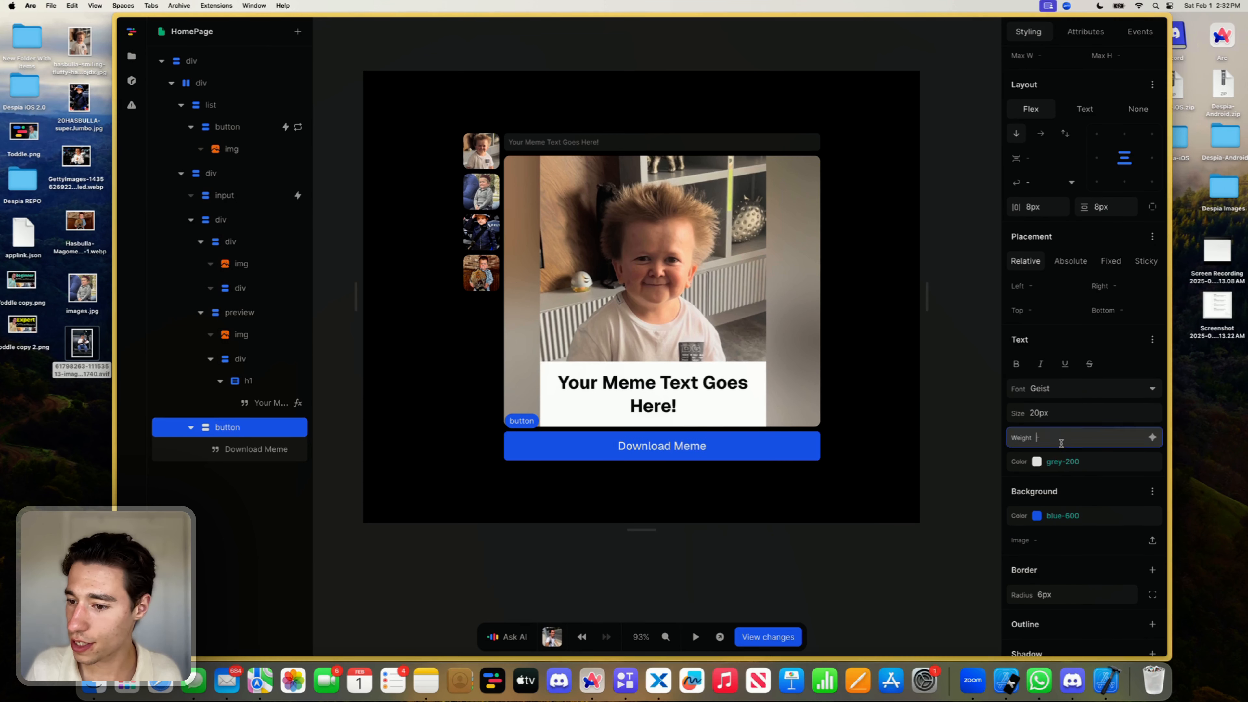
text(600)
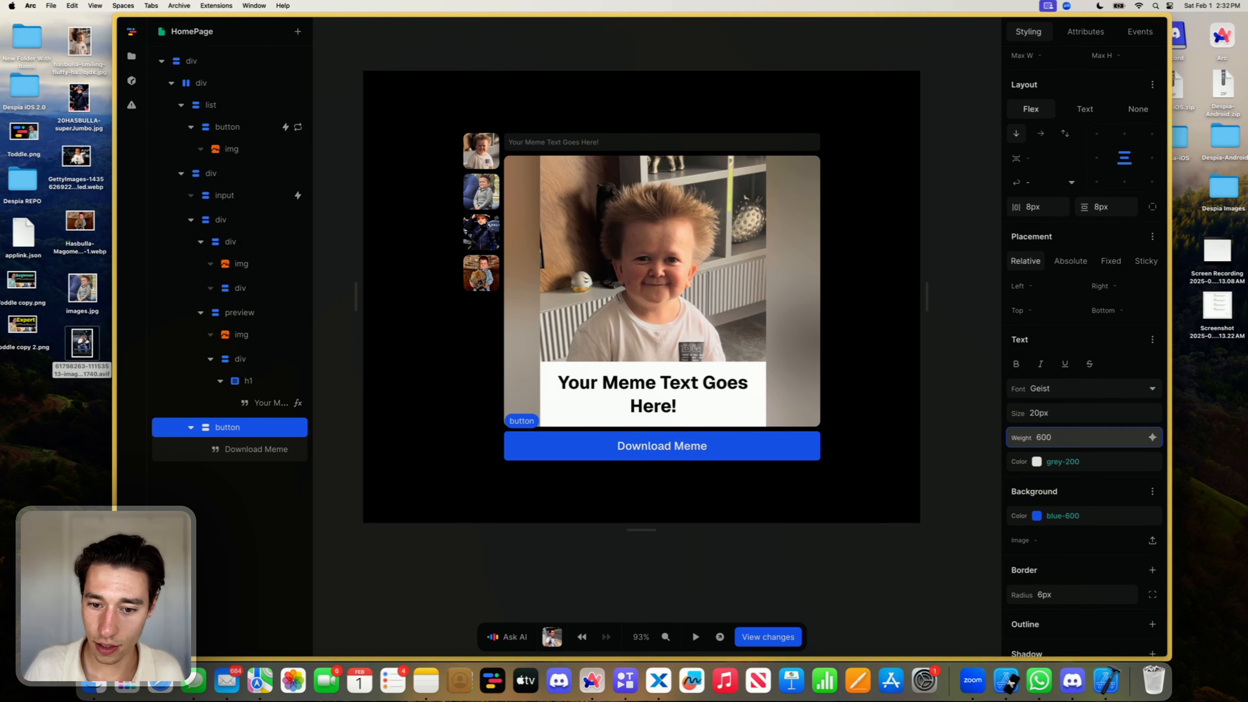
Step: Try teal-500 and yellow-400 as the background color of the Download Meme button
click(1072, 515)
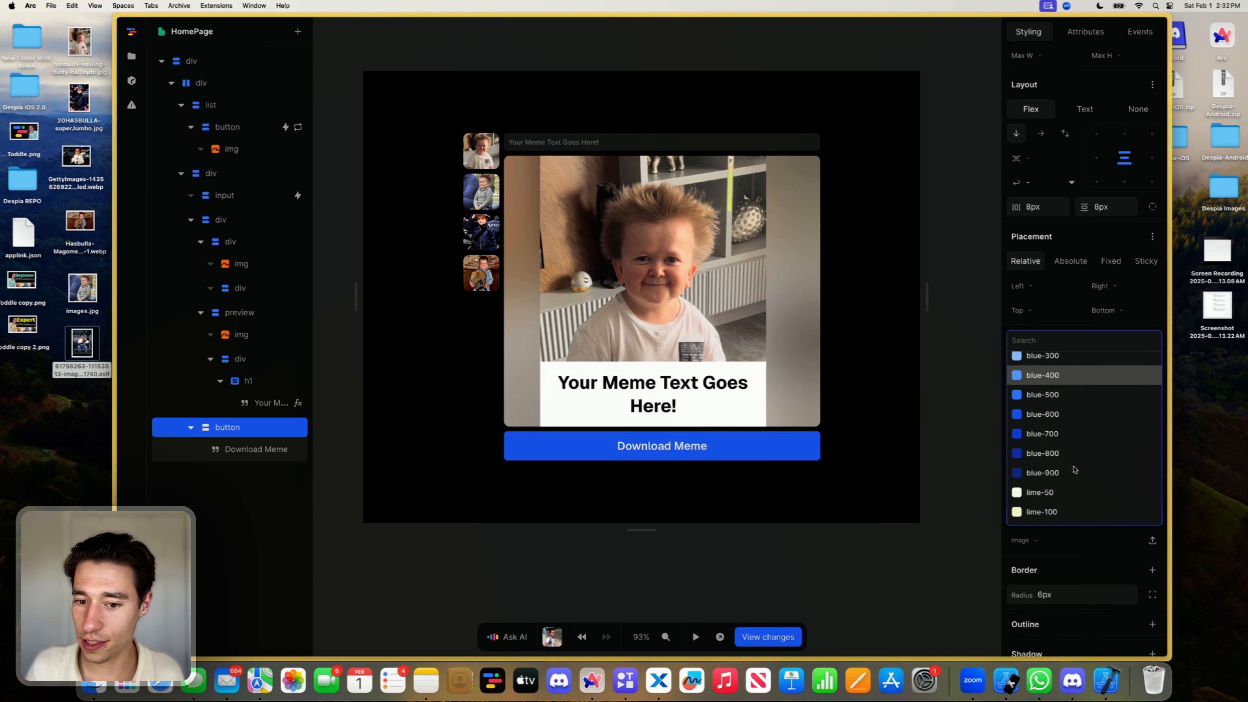
scroll(1073, 470, down, 10)
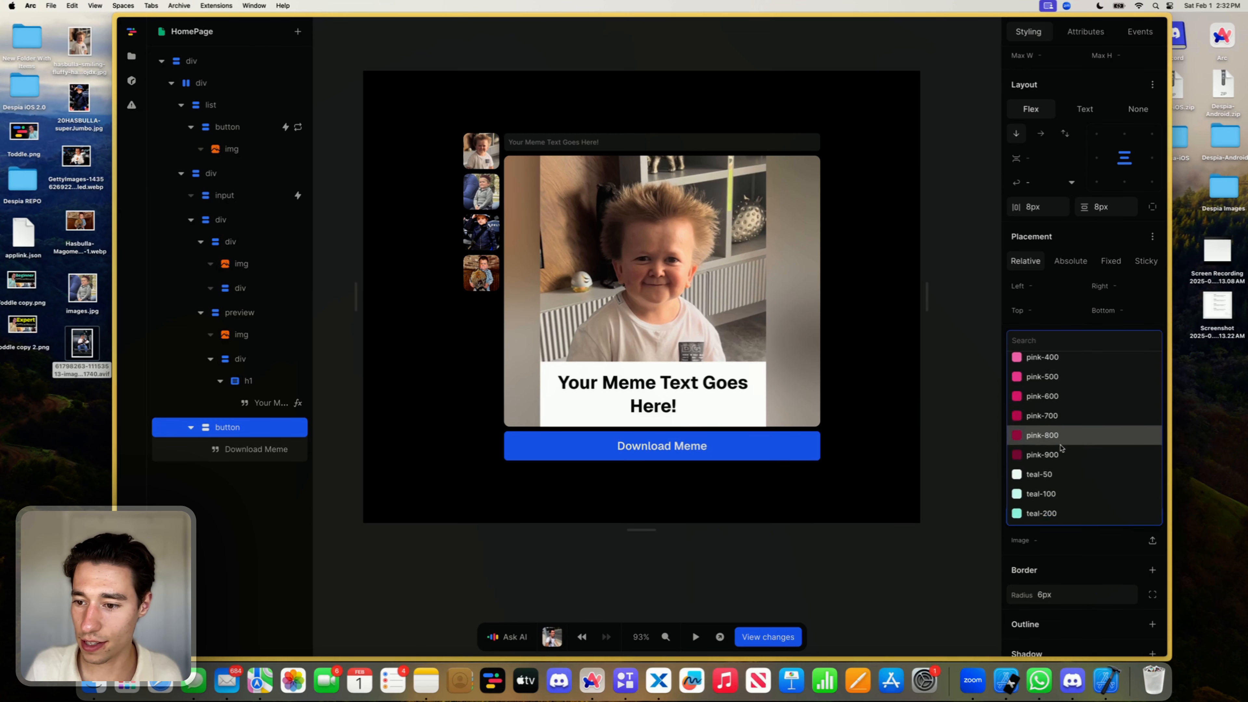
scroll(1057, 450, down, 4)
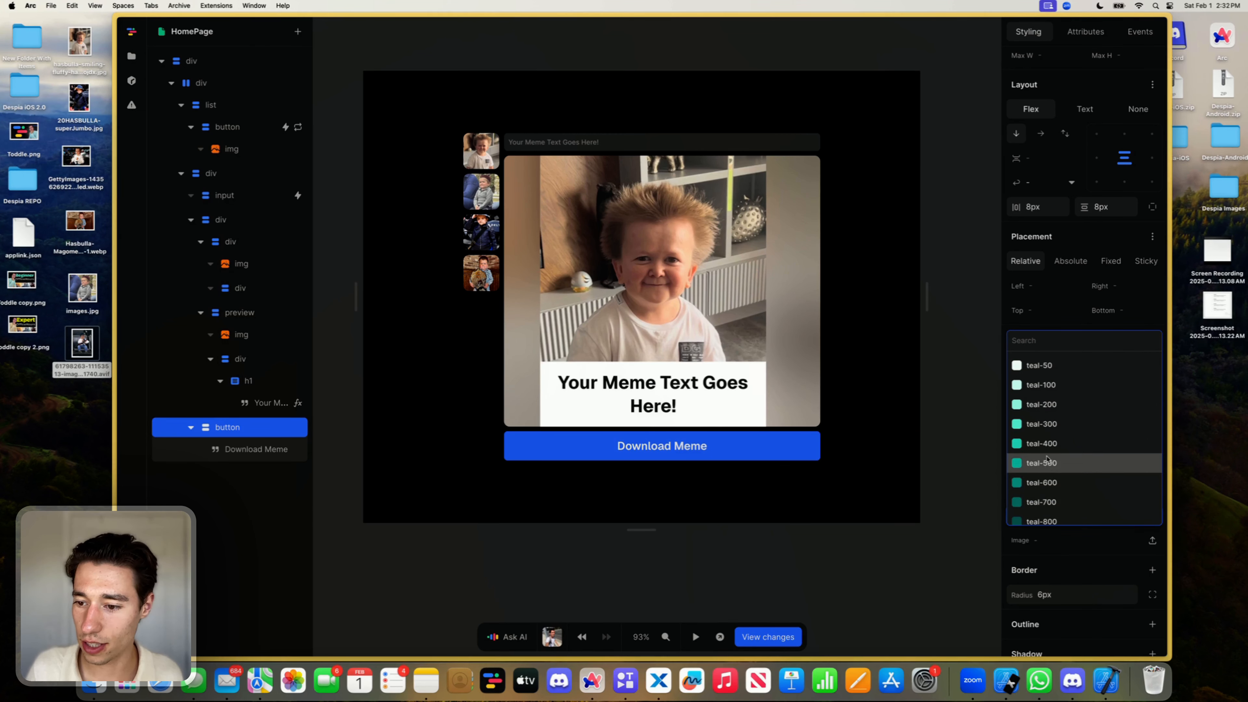
click(1046, 461)
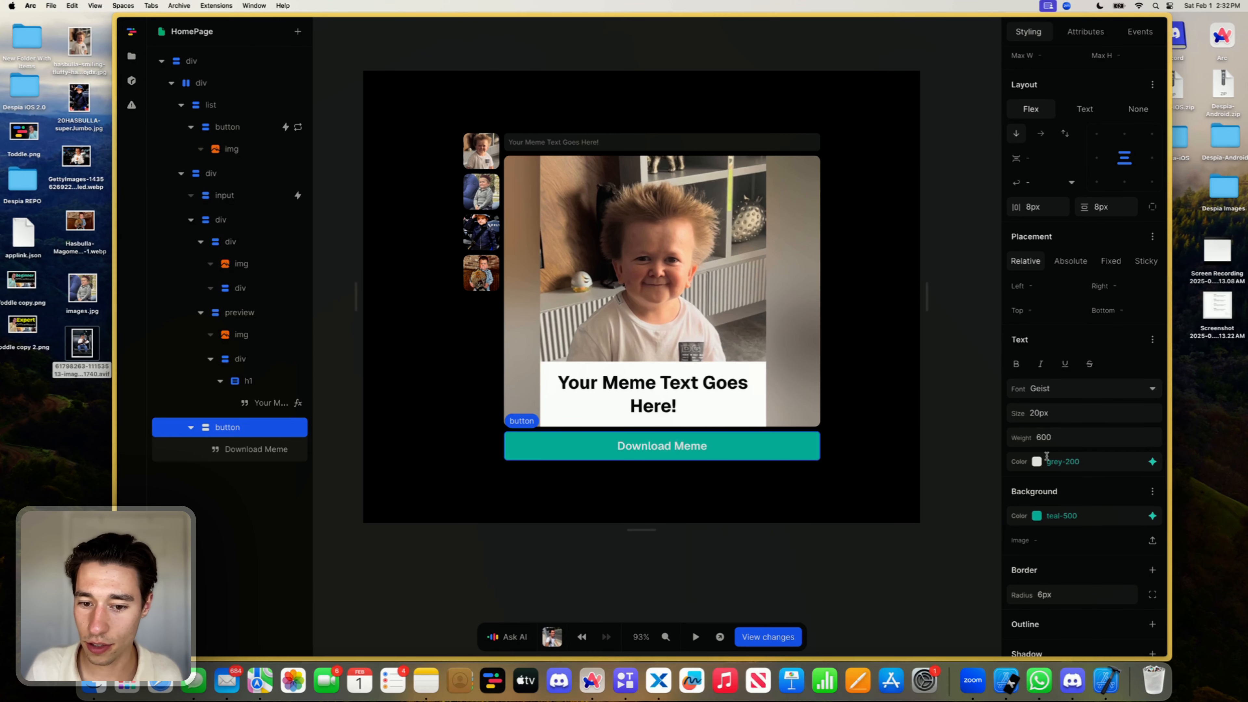
click(1154, 518)
scroll(1115, 479, down, 5)
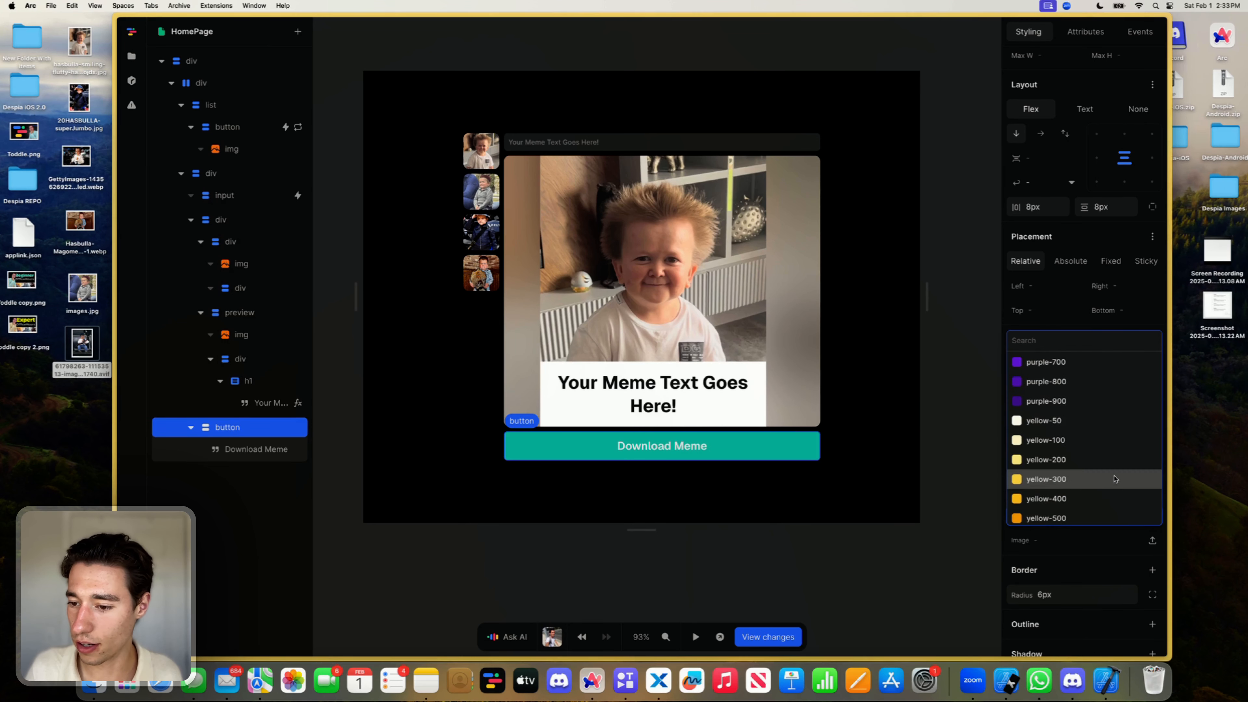
scroll(1110, 477, down, 2)
click(1096, 464)
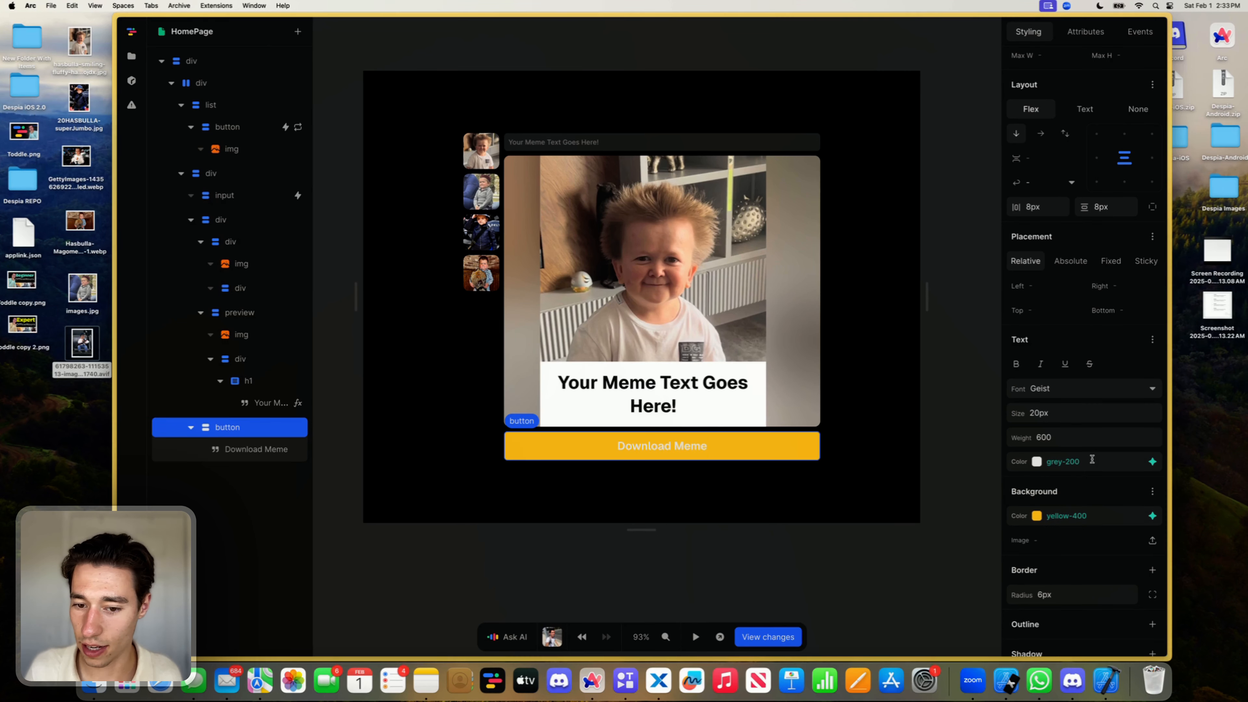
Step: Set the Download Meme button's border radius to 10px and its background color to purple-600
click(1078, 591)
key(BackSpace)
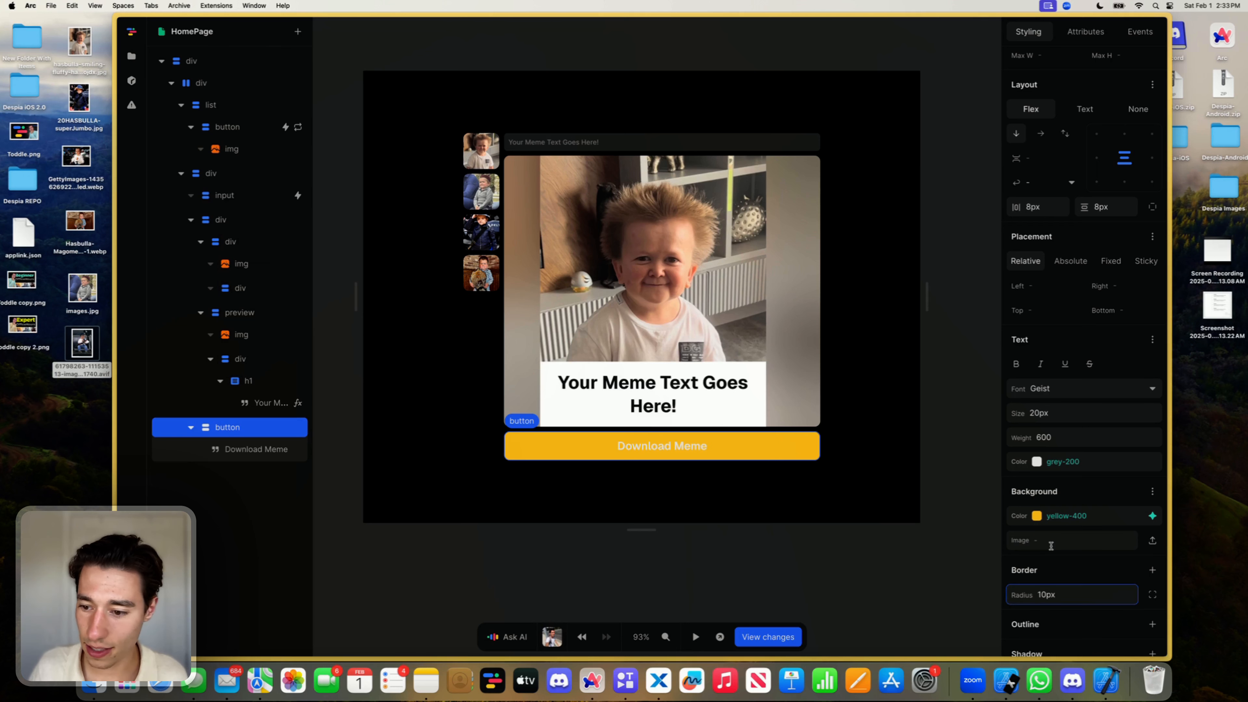
click(1114, 515)
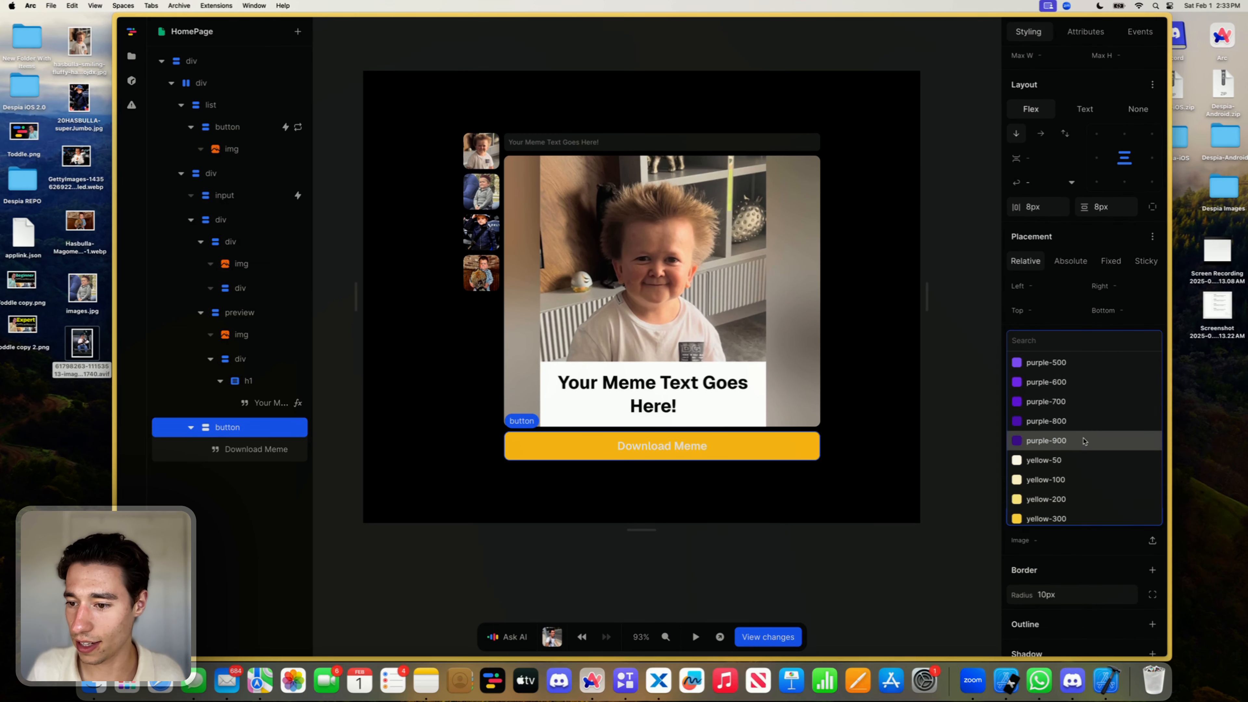
click(1106, 415)
click(1152, 515)
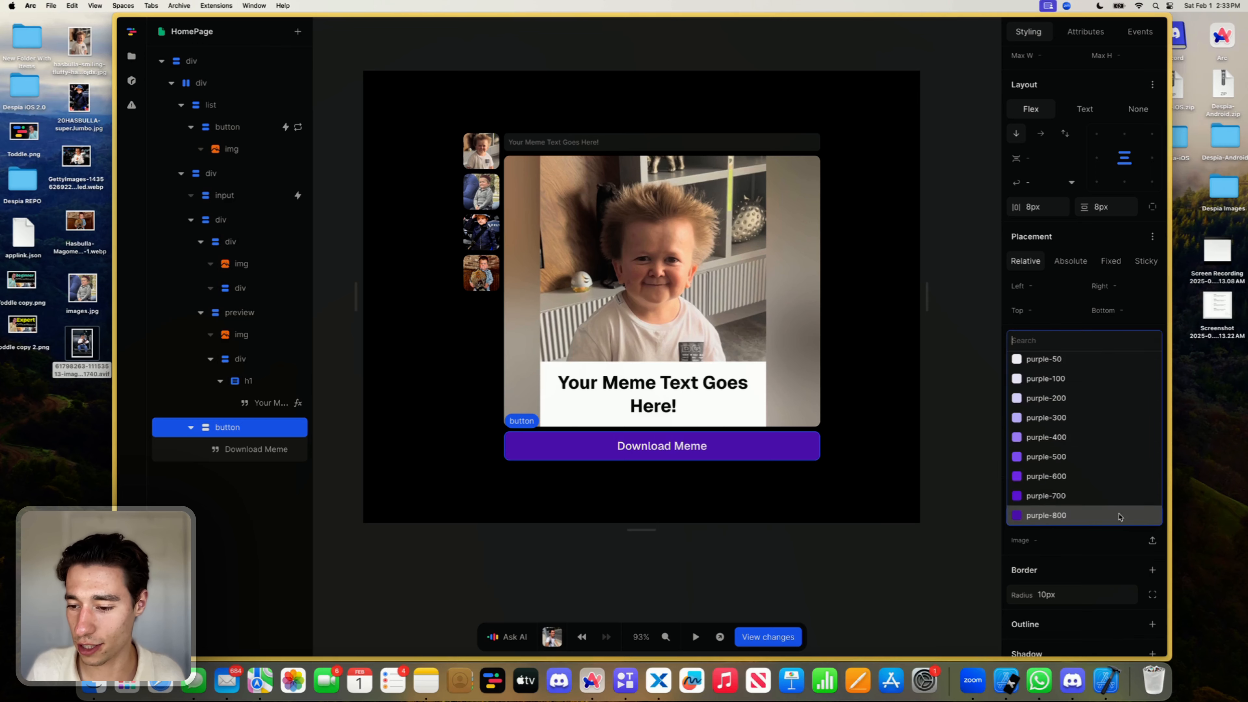
click(1066, 478)
click(851, 521)
click(809, 571)
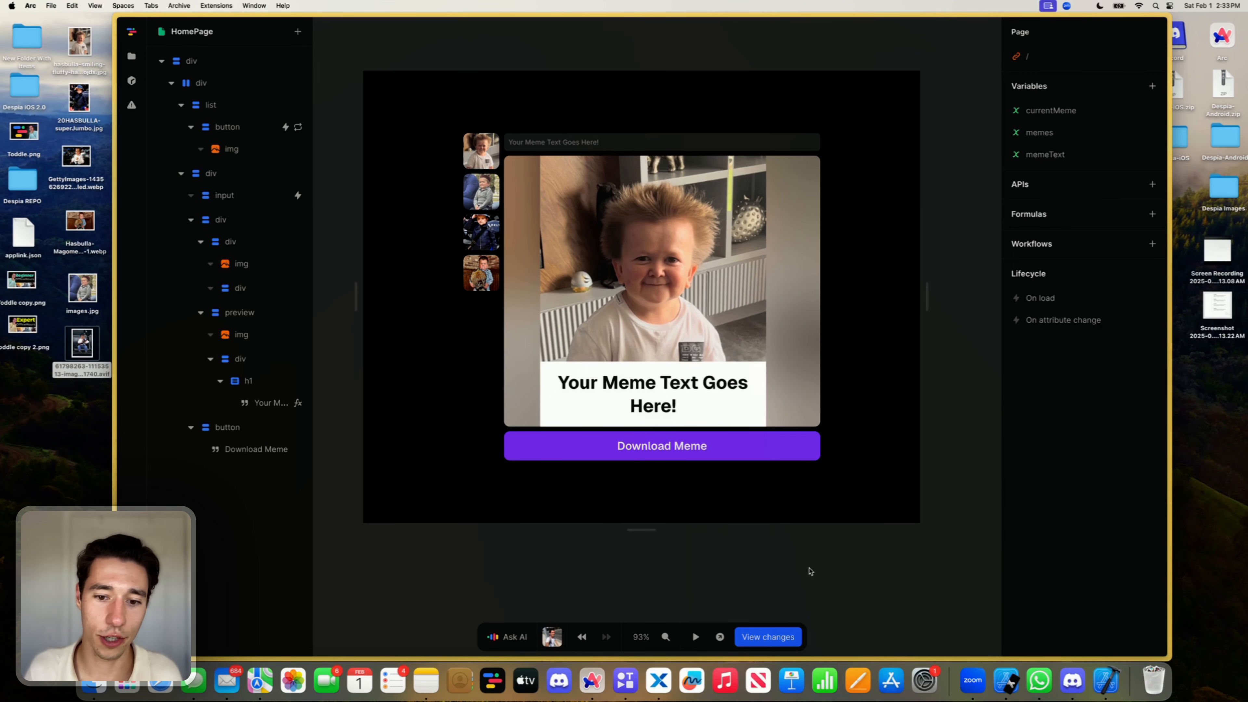
Step: Delete the :hover style variant of the Download Meme button and check the button in the running page
click(717, 451)
click(1101, 145)
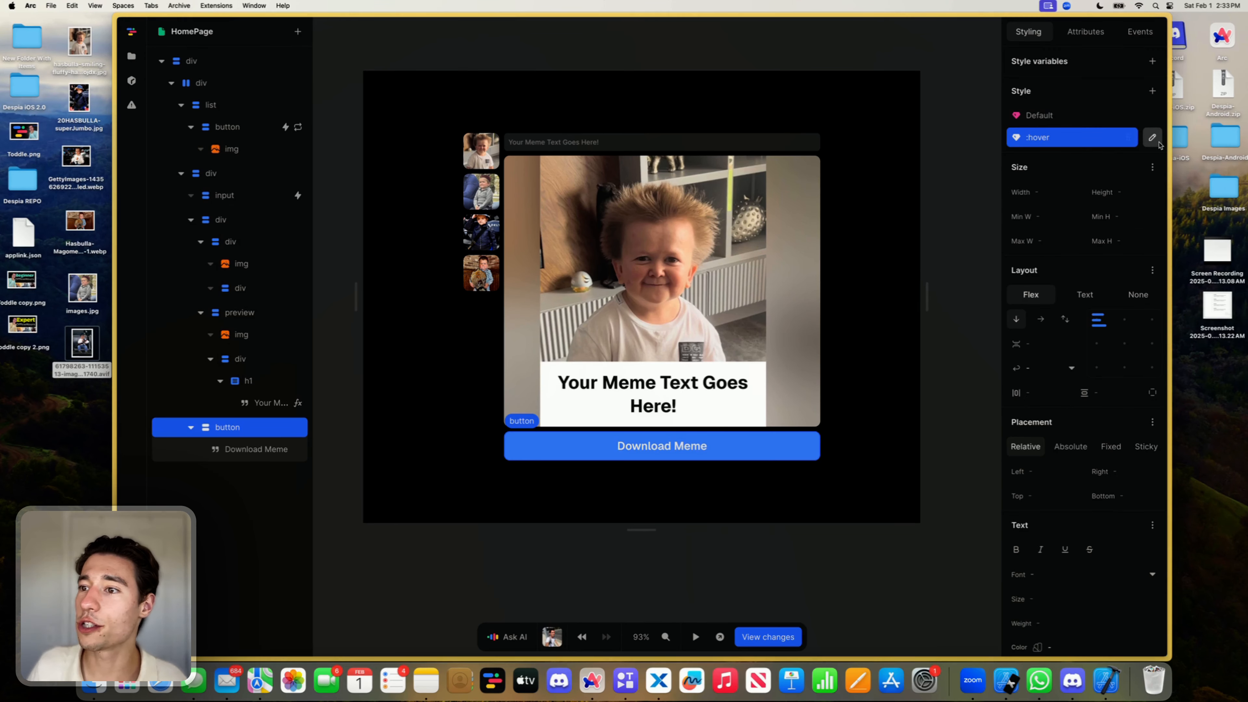
click(1153, 138)
click(1021, 339)
key(space)
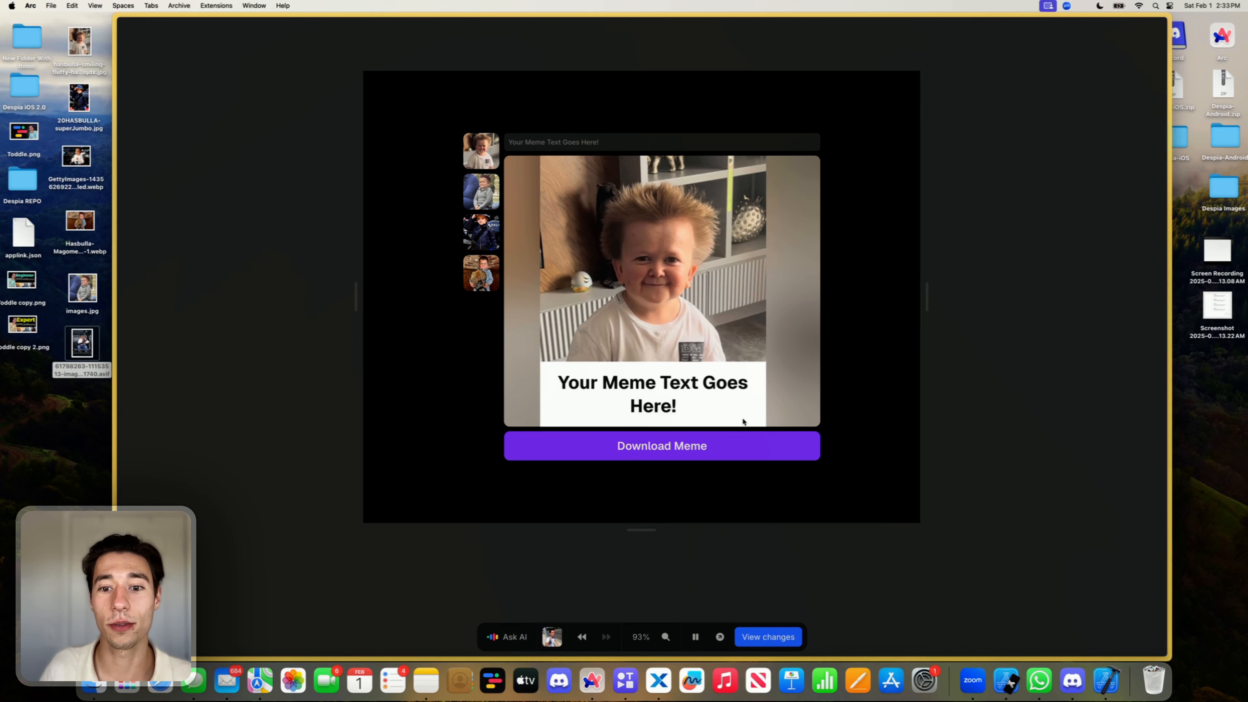
click(695, 637)
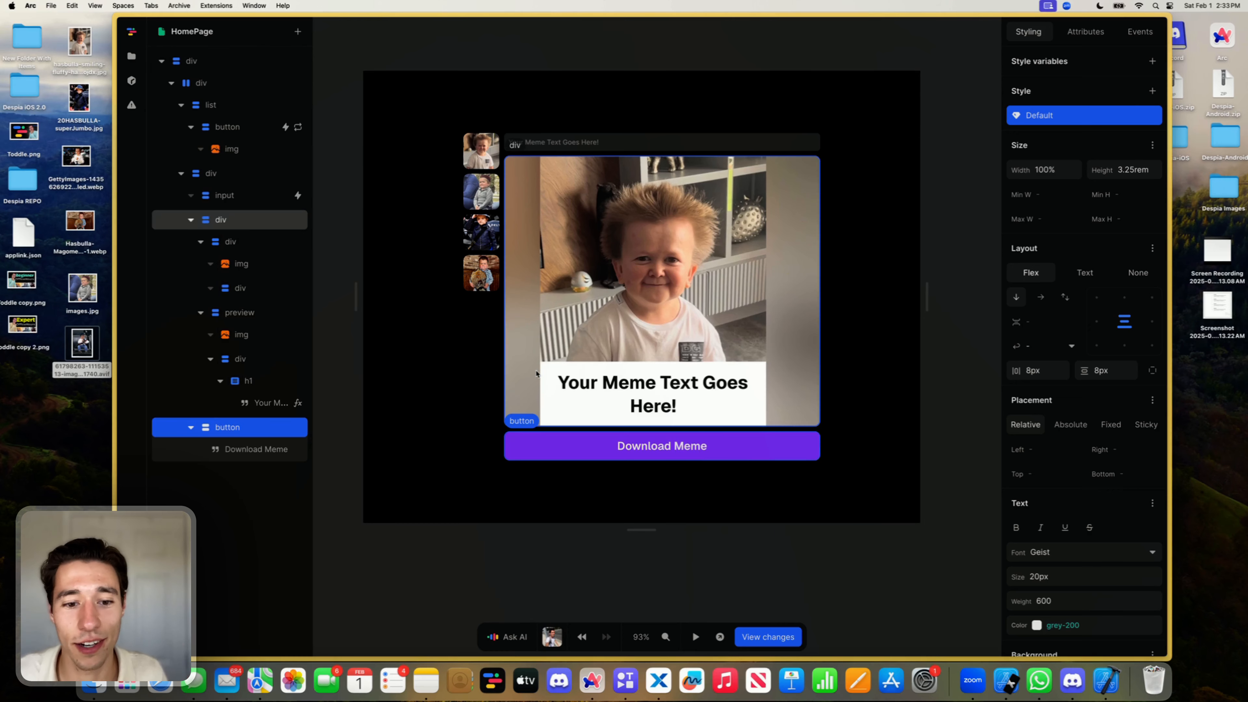
Step: Search the popular packages for "canvas"
click(566, 279)
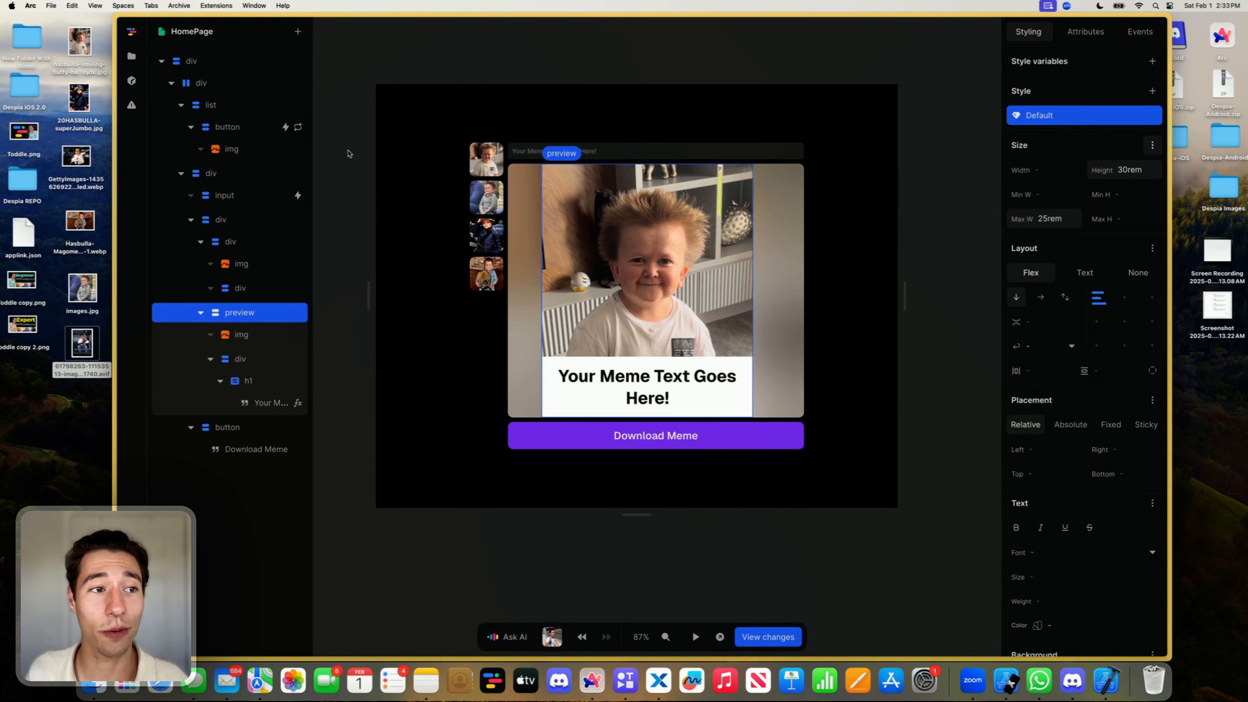
click(131, 80)
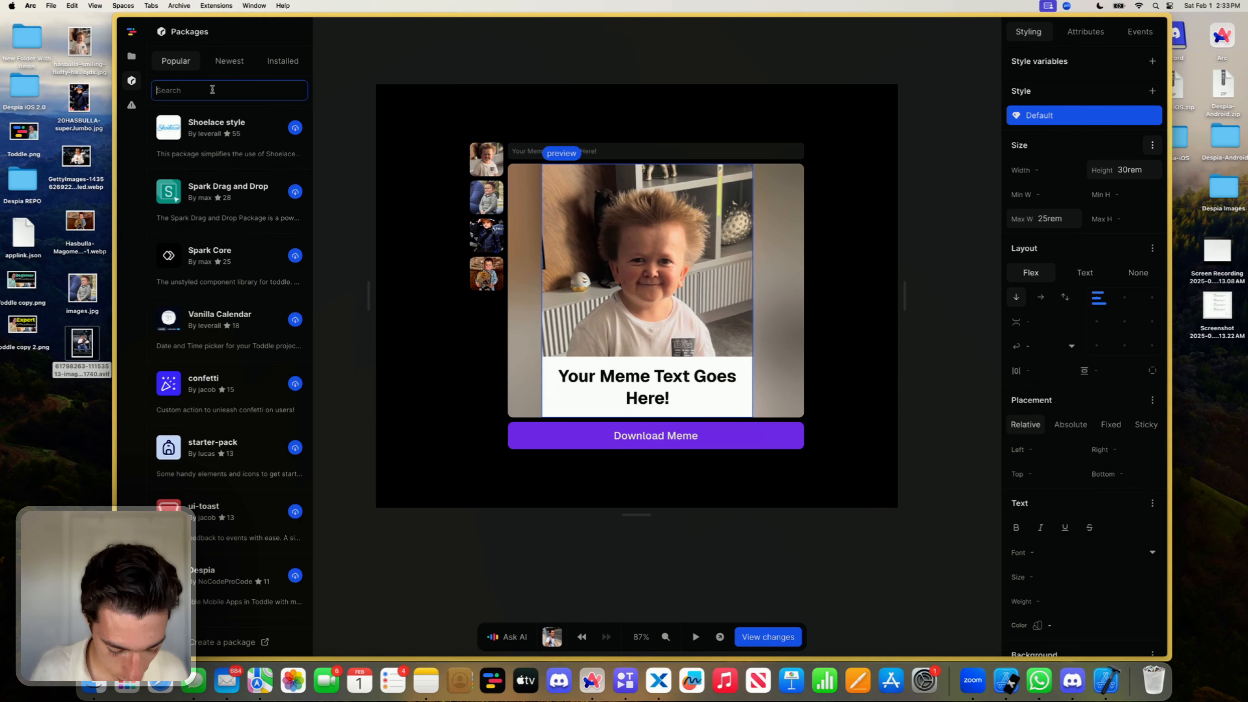
text(Camvas)
key(BackSpace)
key(BackSpace)
key(BackSpace)
key(BackSpace)
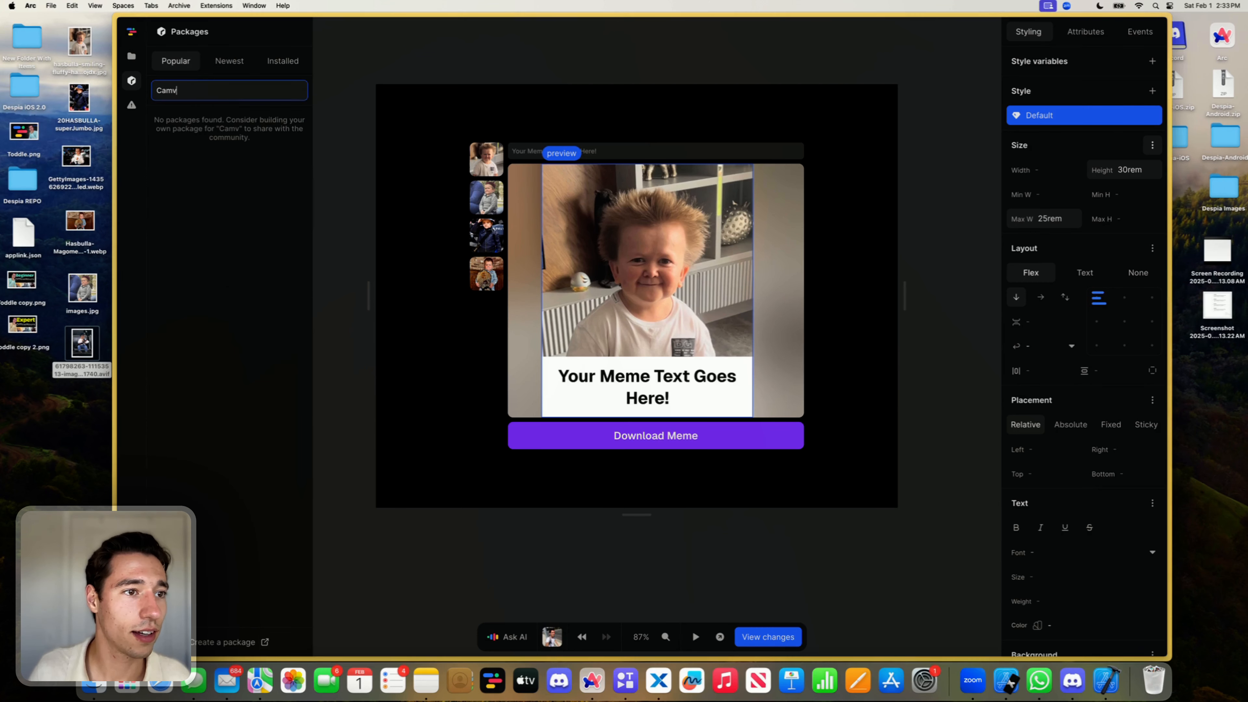
text(nvas)
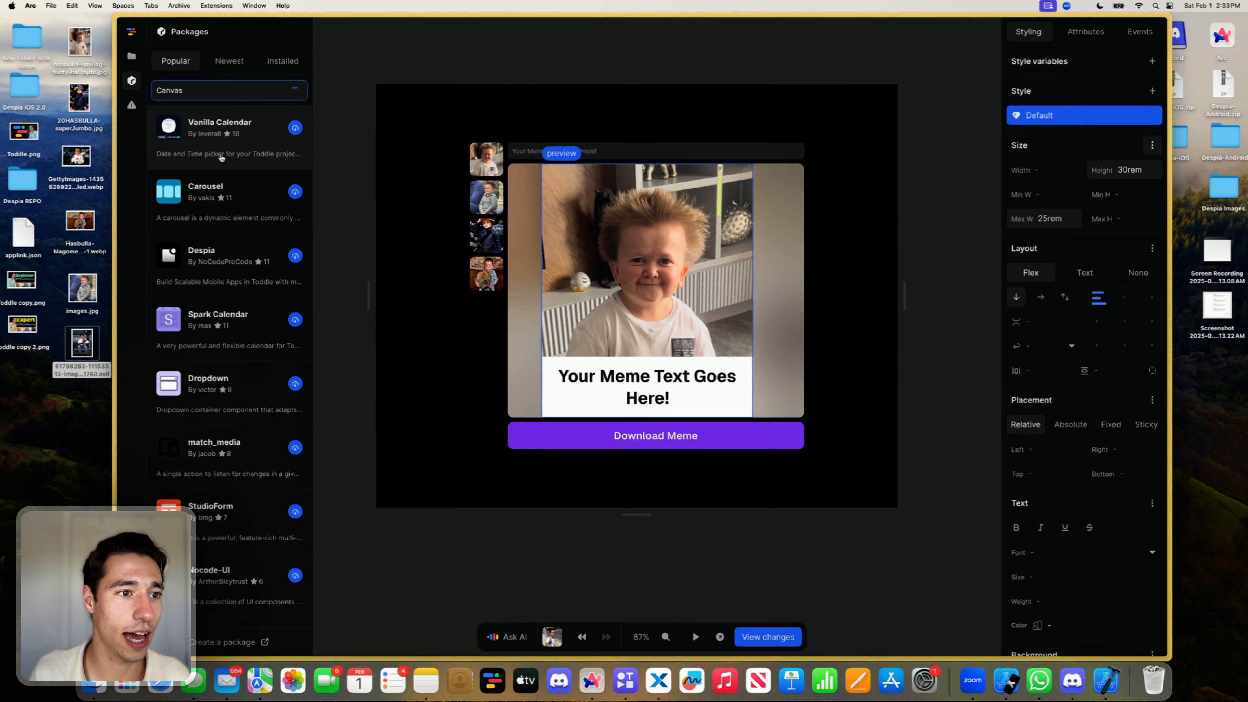
key(BackSpace)
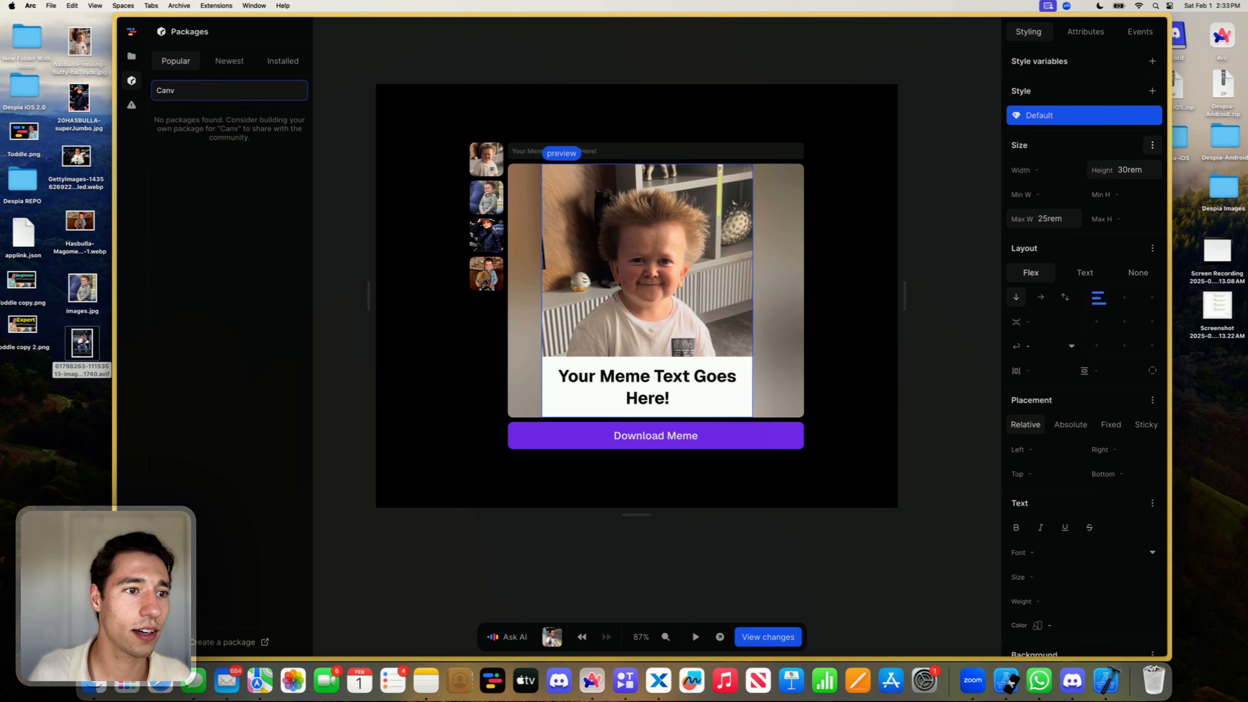
key(BackSpace)
key(BackSpace)
key(BackSpace)
key(BackSpace)
key(BackSpace)
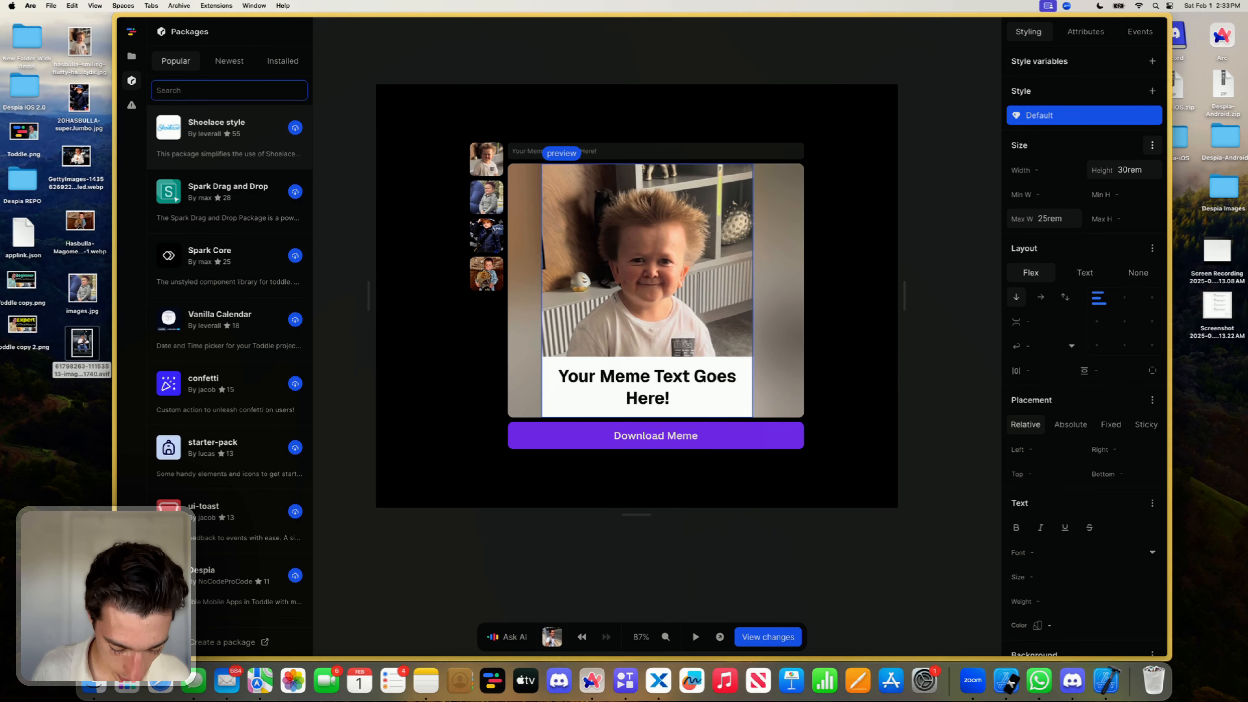
text(canvas)
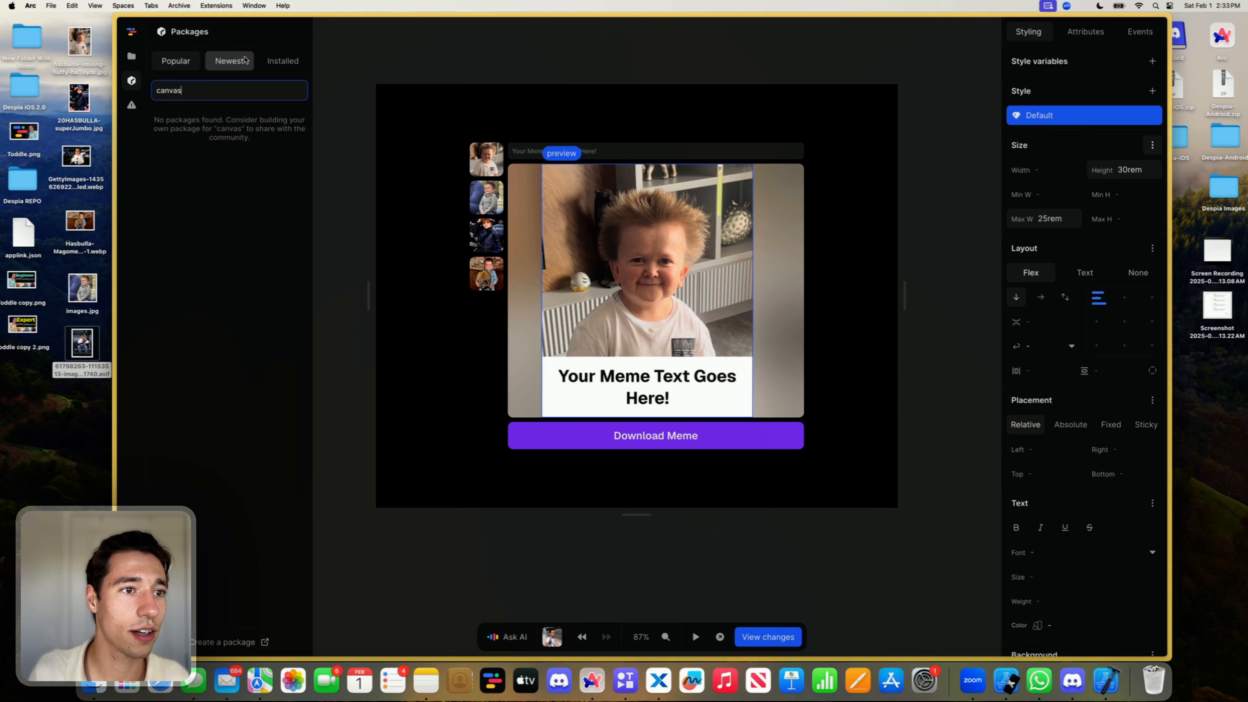
Step: Browse the newest packages without a search term and open the details of Screenshots - html2canvas
click(240, 64)
double_click(203, 89)
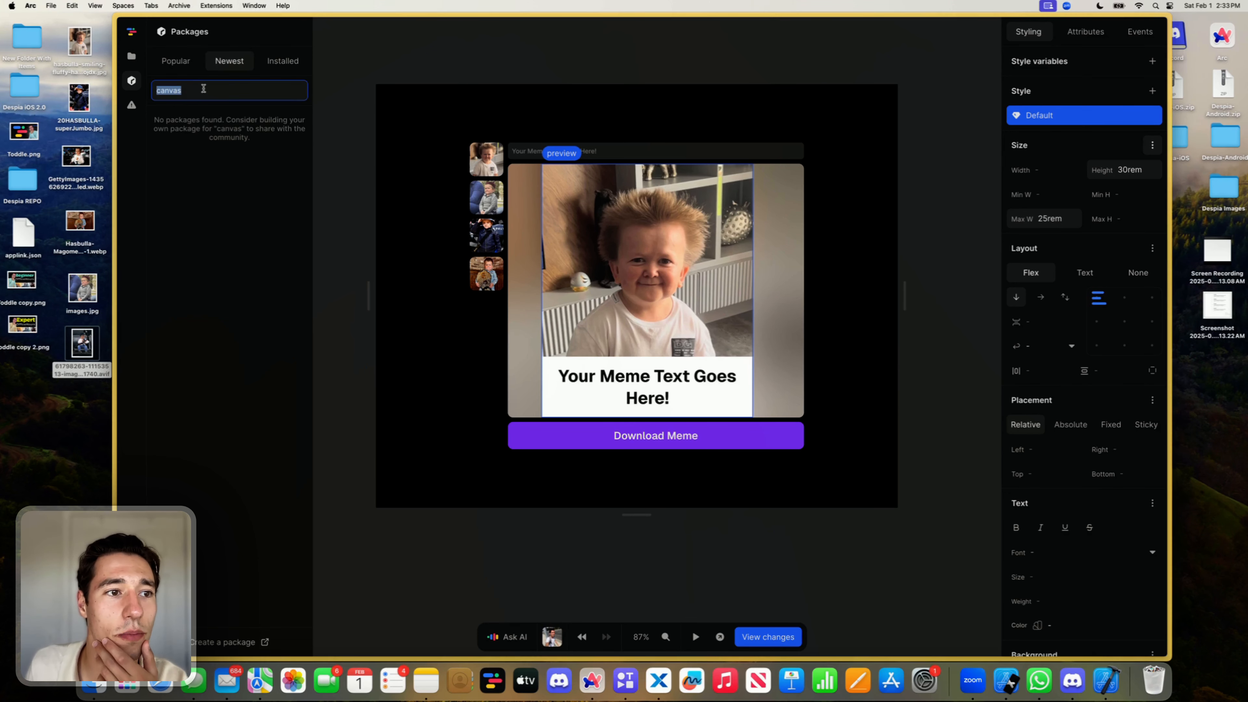
key(BackSpace)
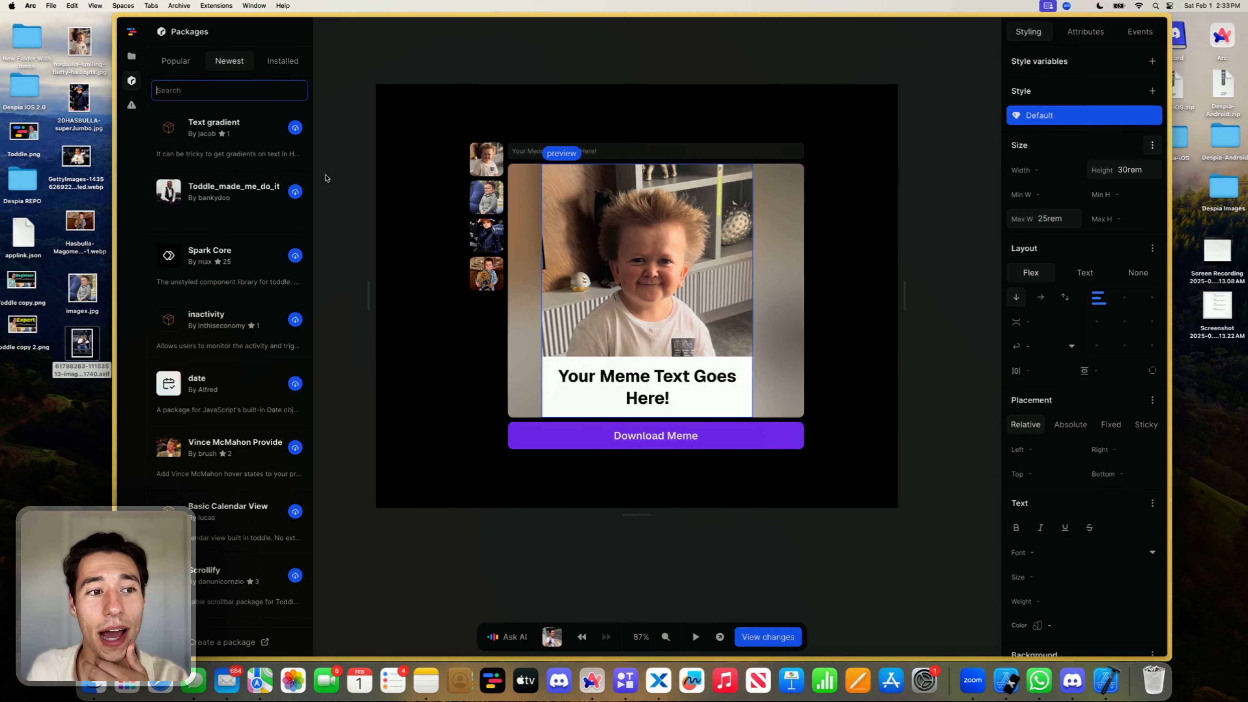
scroll(252, 322, down, 7)
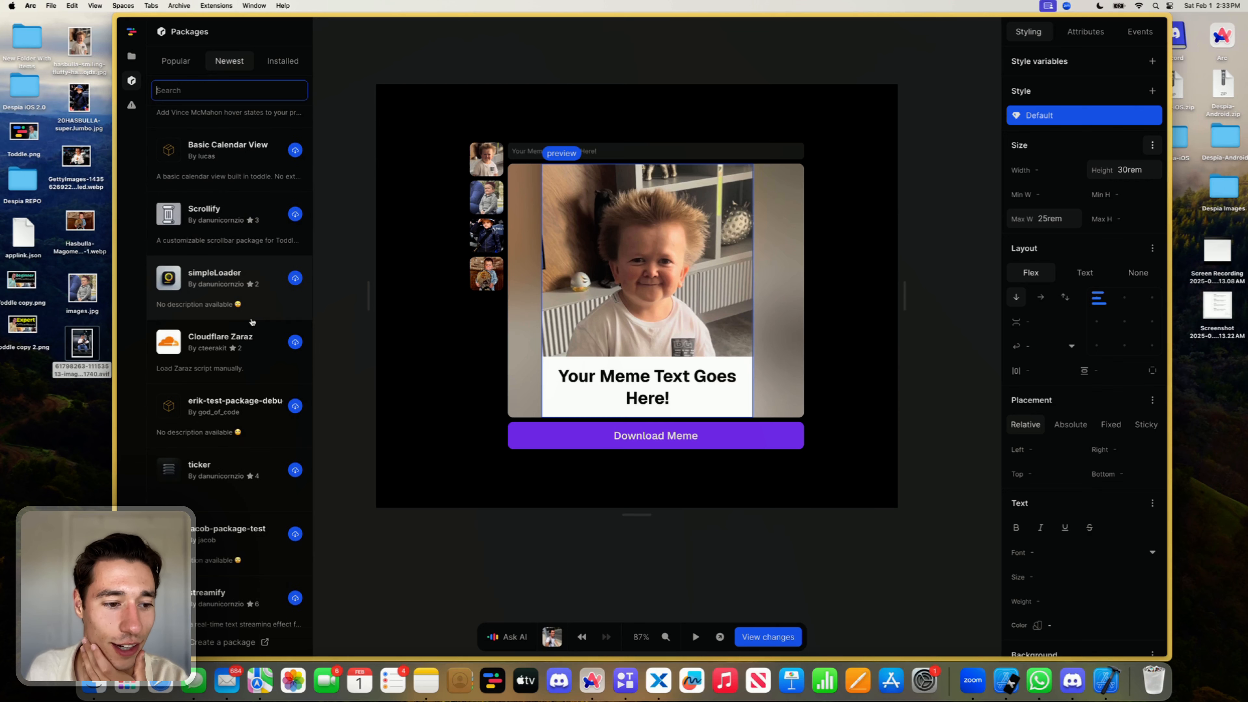
scroll(252, 322, down, 4)
scroll(252, 322, down, 4)
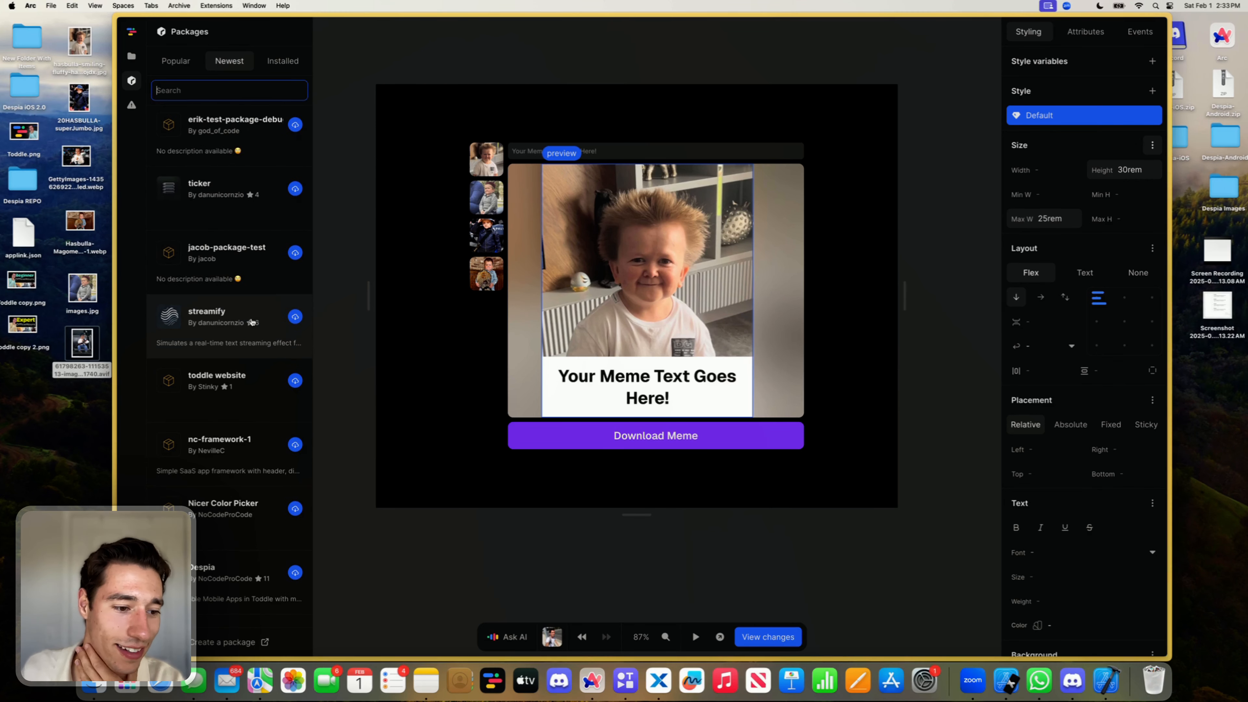
scroll(241, 380, down, 5)
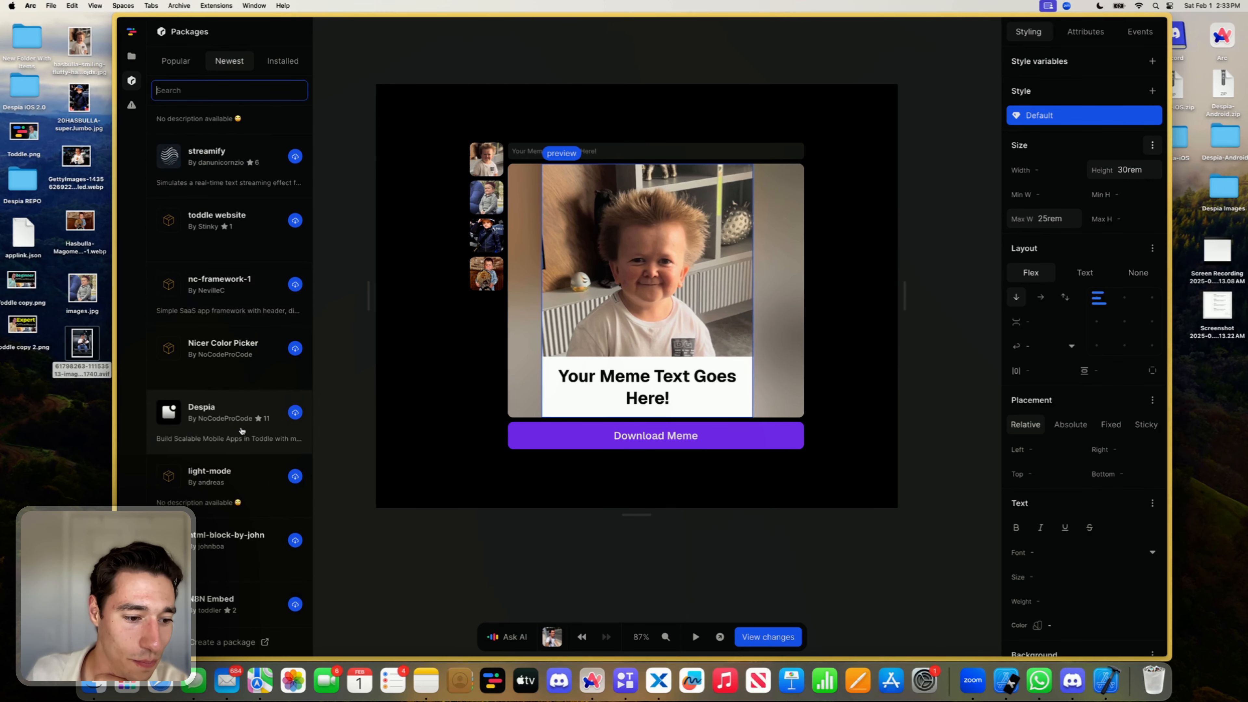
scroll(241, 431, down, 6)
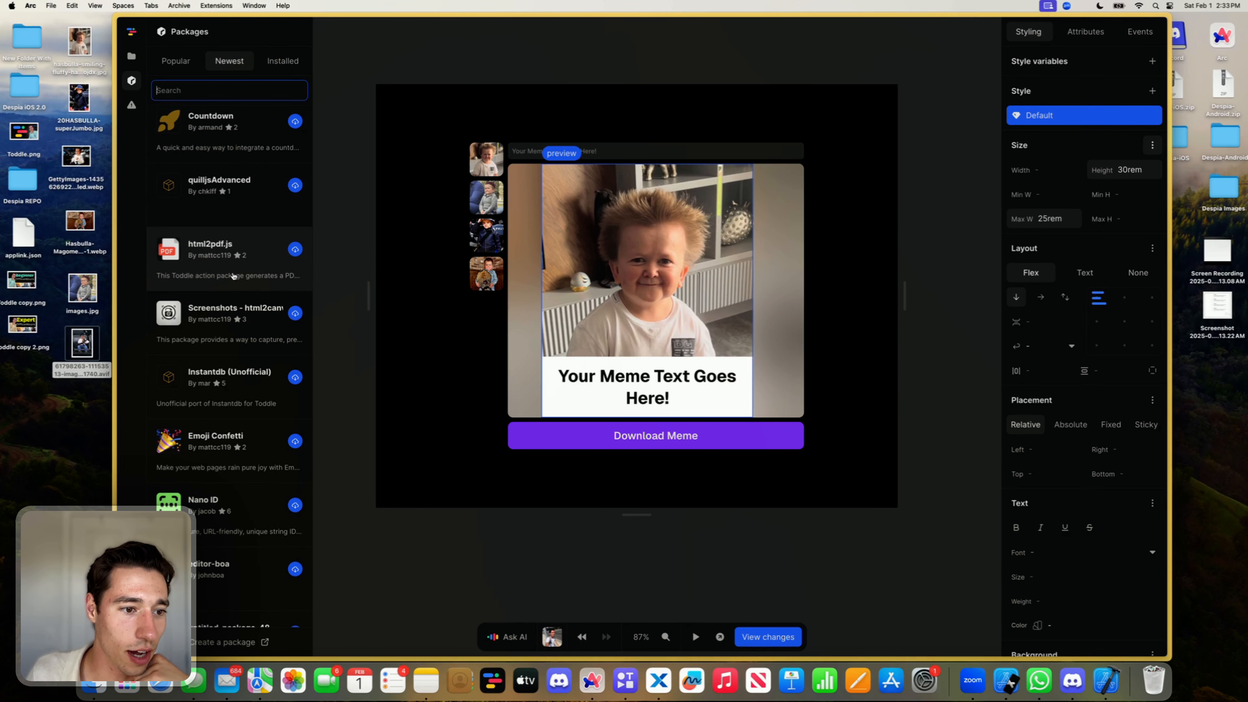
scroll(235, 295, down, 3)
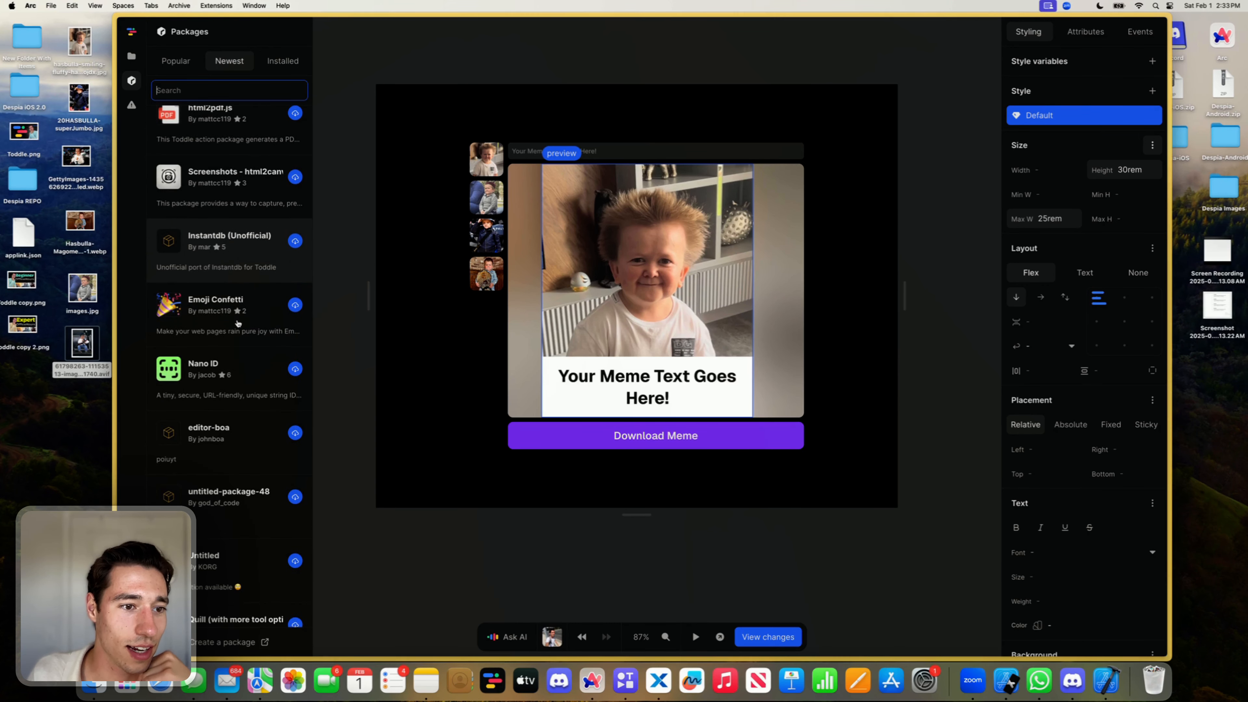
click(240, 206)
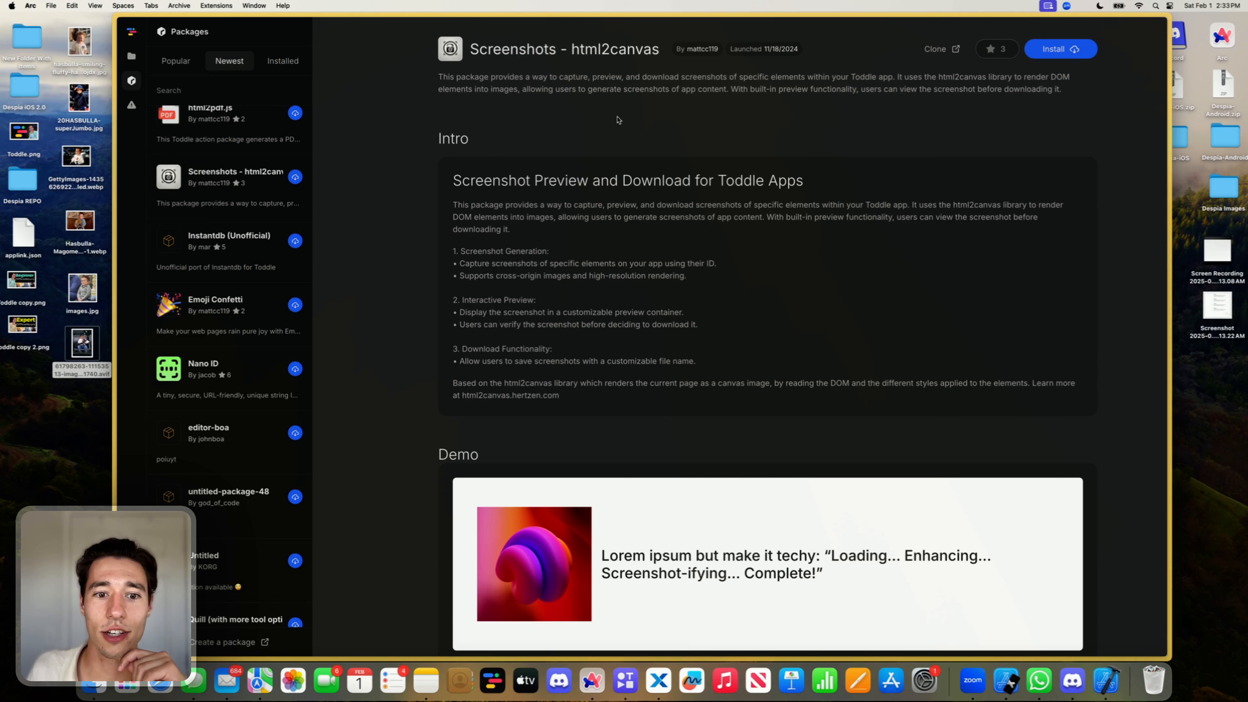
Step: Try the package demo by taking a screenshot without preview and one with preview, and download the previewed one
scroll(488, 295, down, 5)
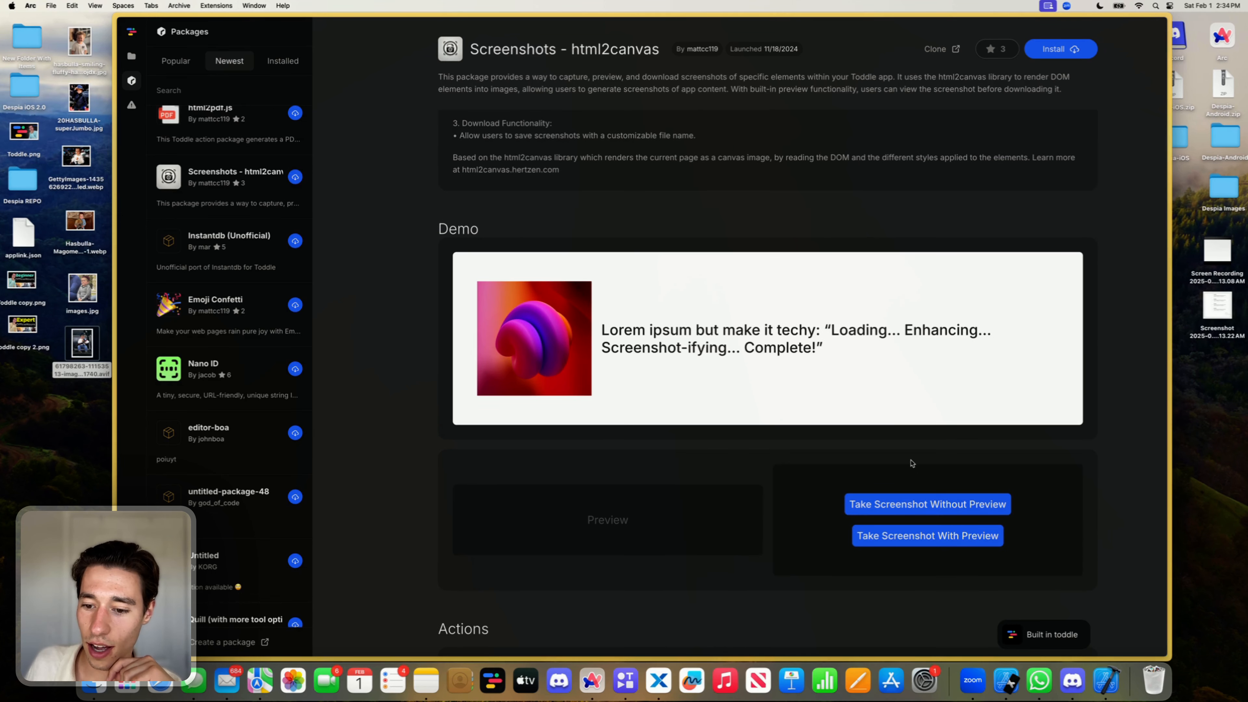
click(907, 507)
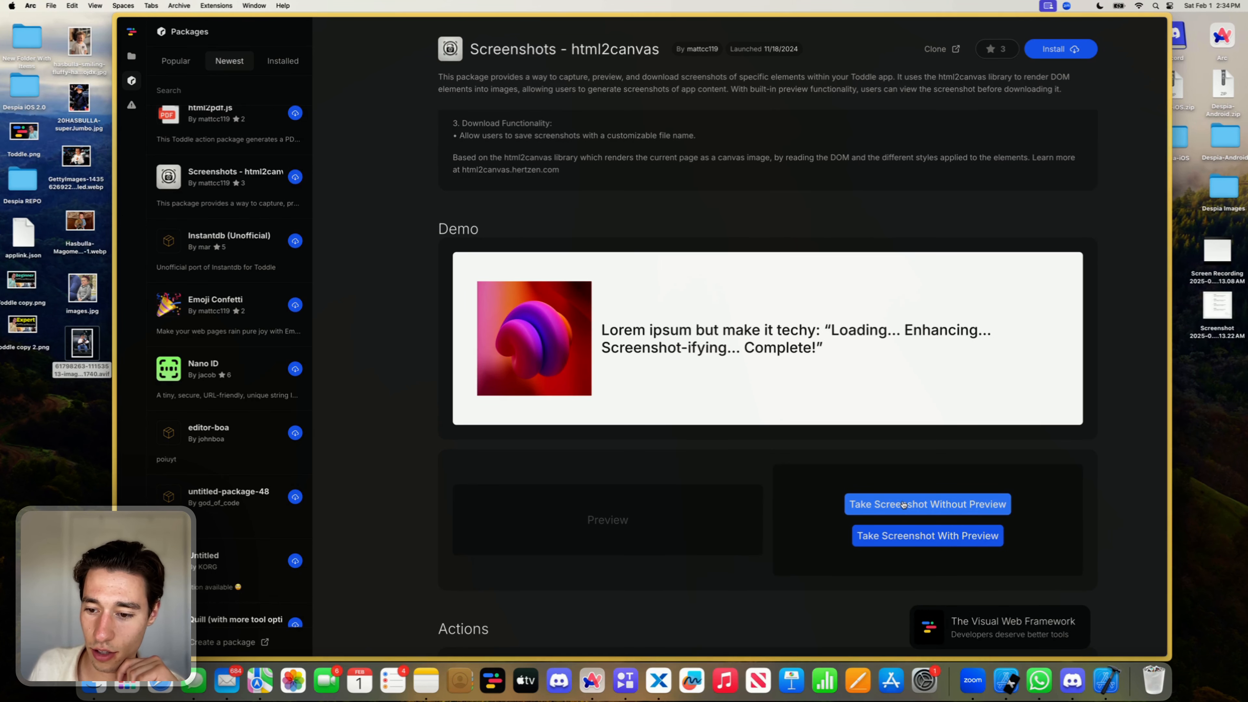
click(904, 535)
scroll(904, 539, down, 5)
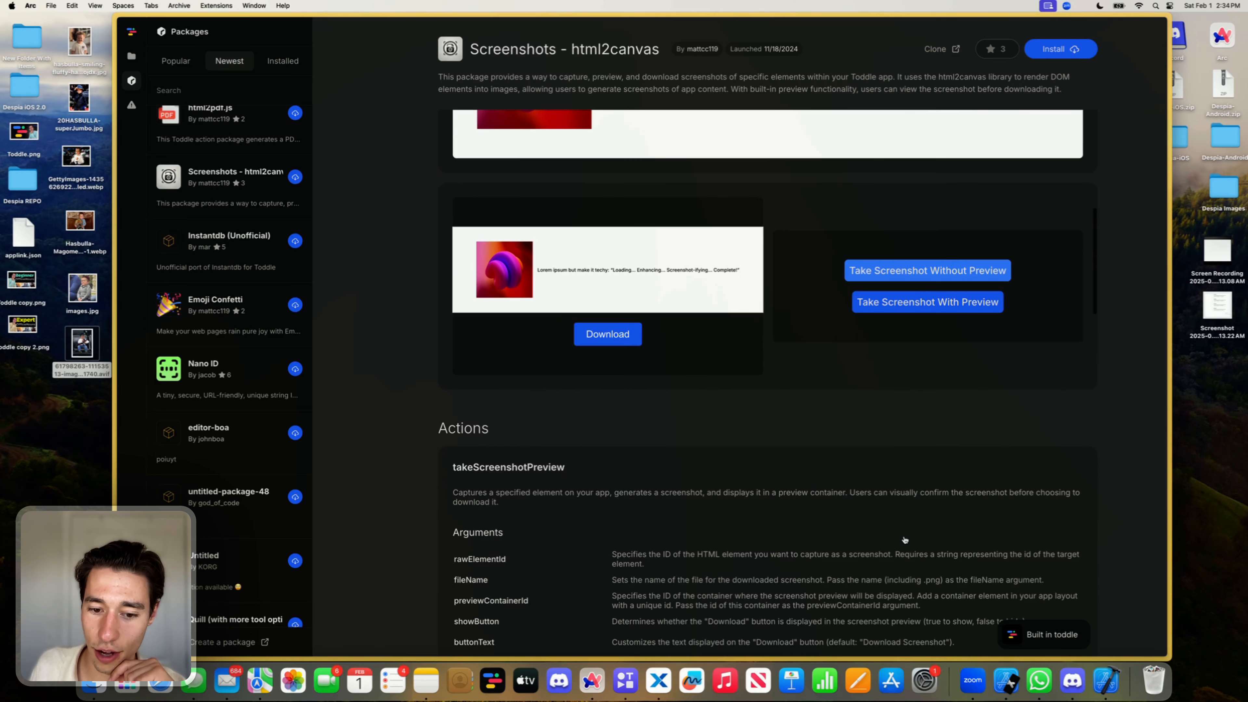
click(621, 336)
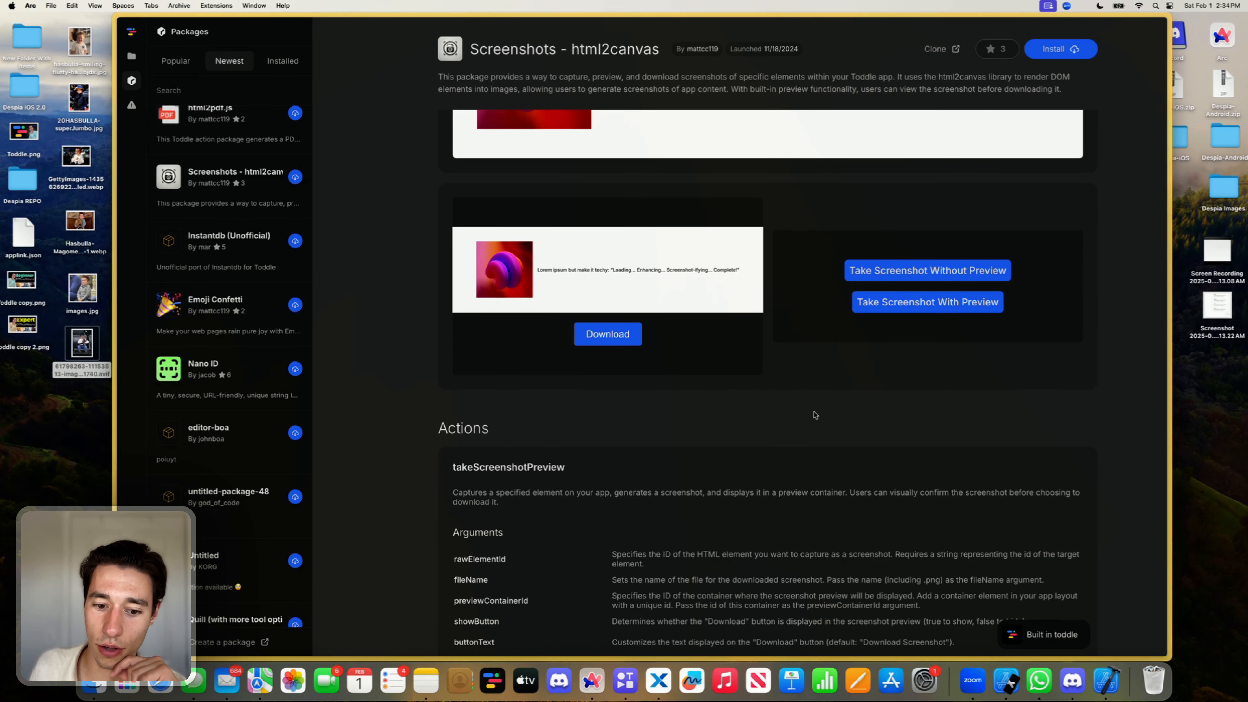
Step: Examine the arguments of the takeScreenshotPreview and takeScreenshotDownload actions and review the package's demo element
scroll(813, 418, down, 5)
scroll(686, 441, down, 4)
scroll(686, 441, up, 3)
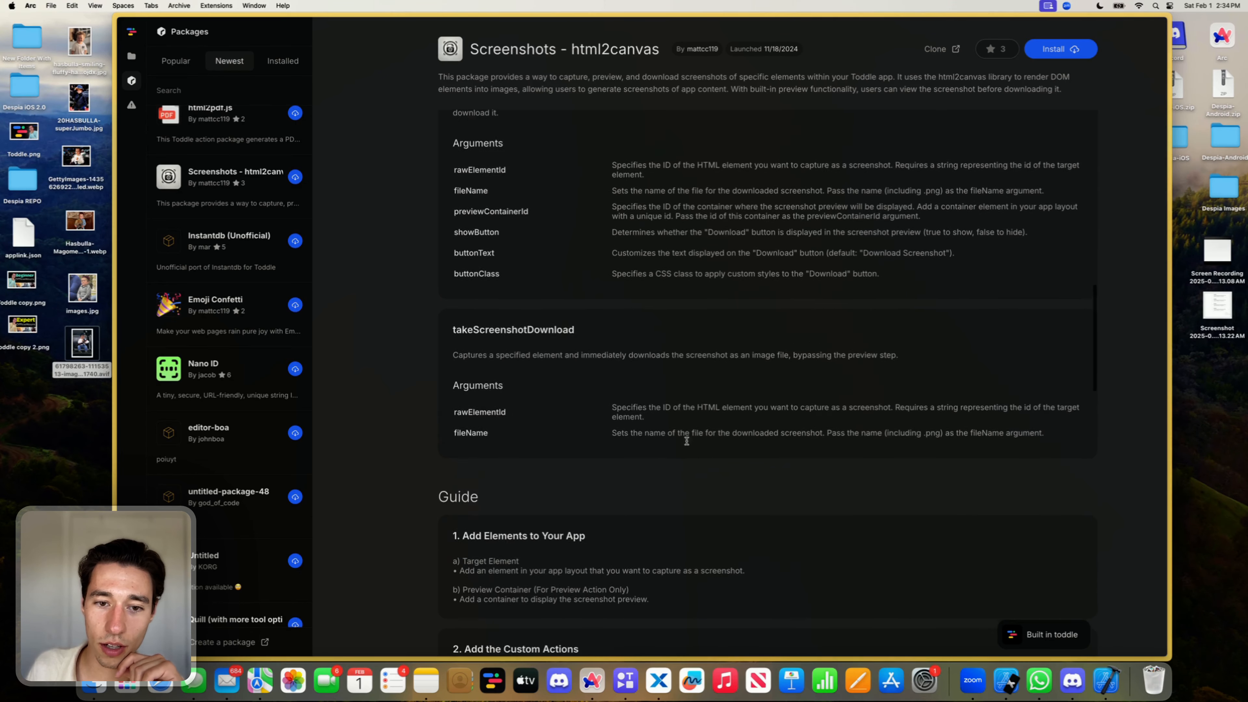
scroll(673, 421, up, 1)
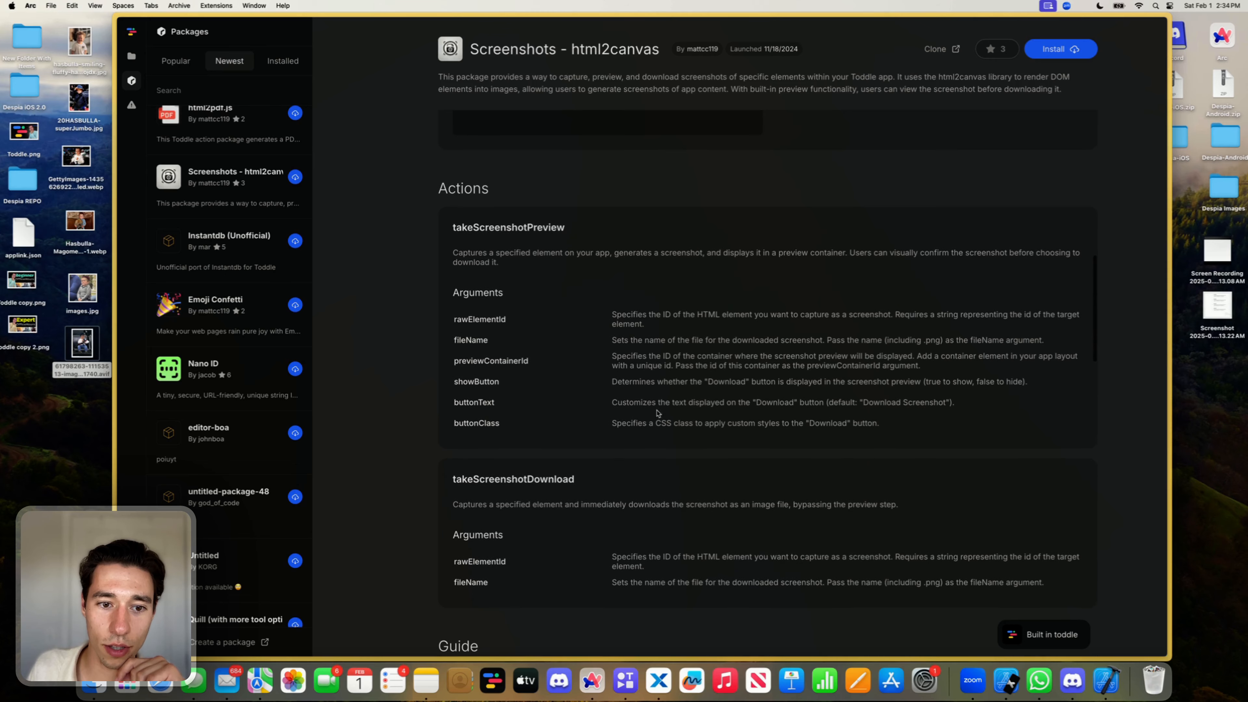
scroll(638, 342, up, 9)
triple_click(638, 299)
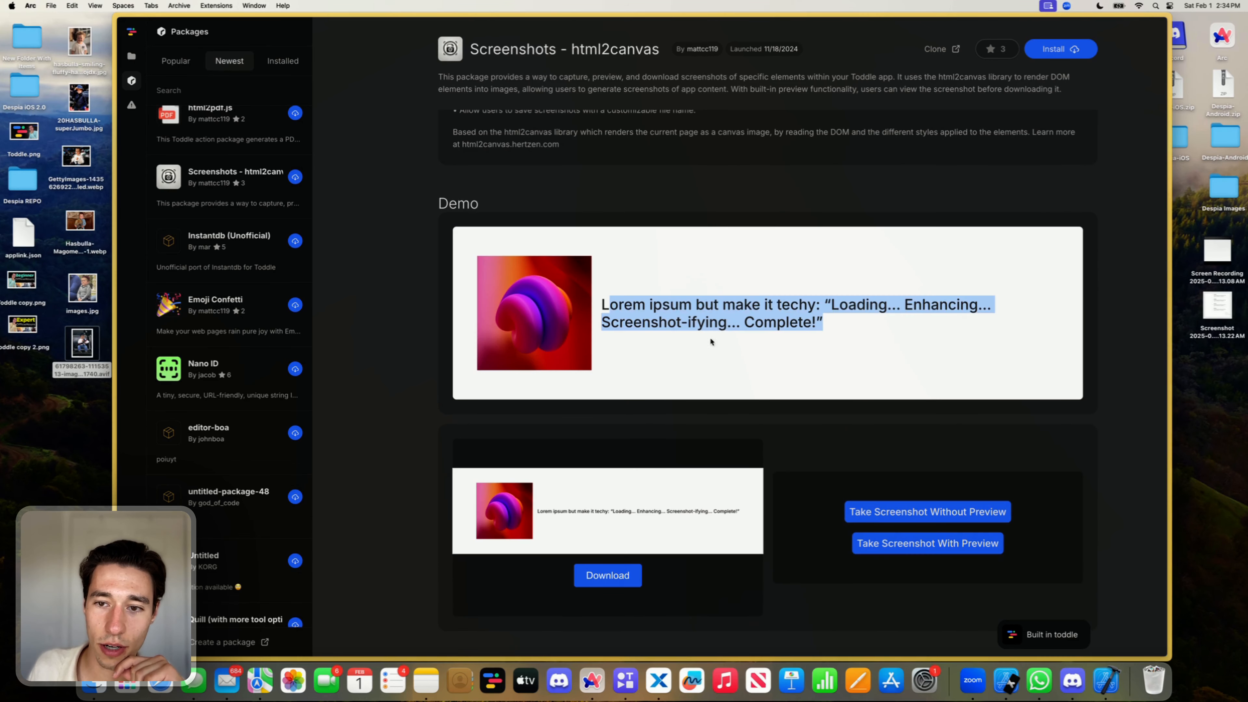
click(897, 217)
Step: Install the Screenshots - html2canvas package in the project and star it
click(1065, 50)
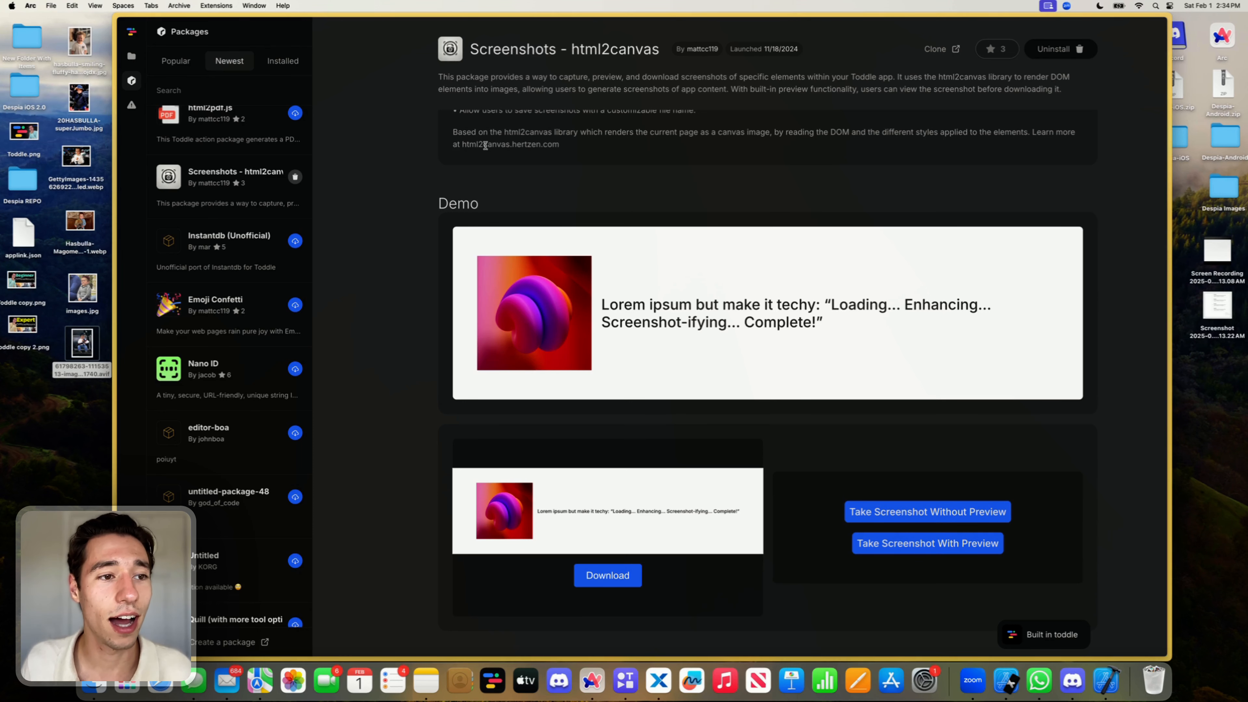
click(131, 55)
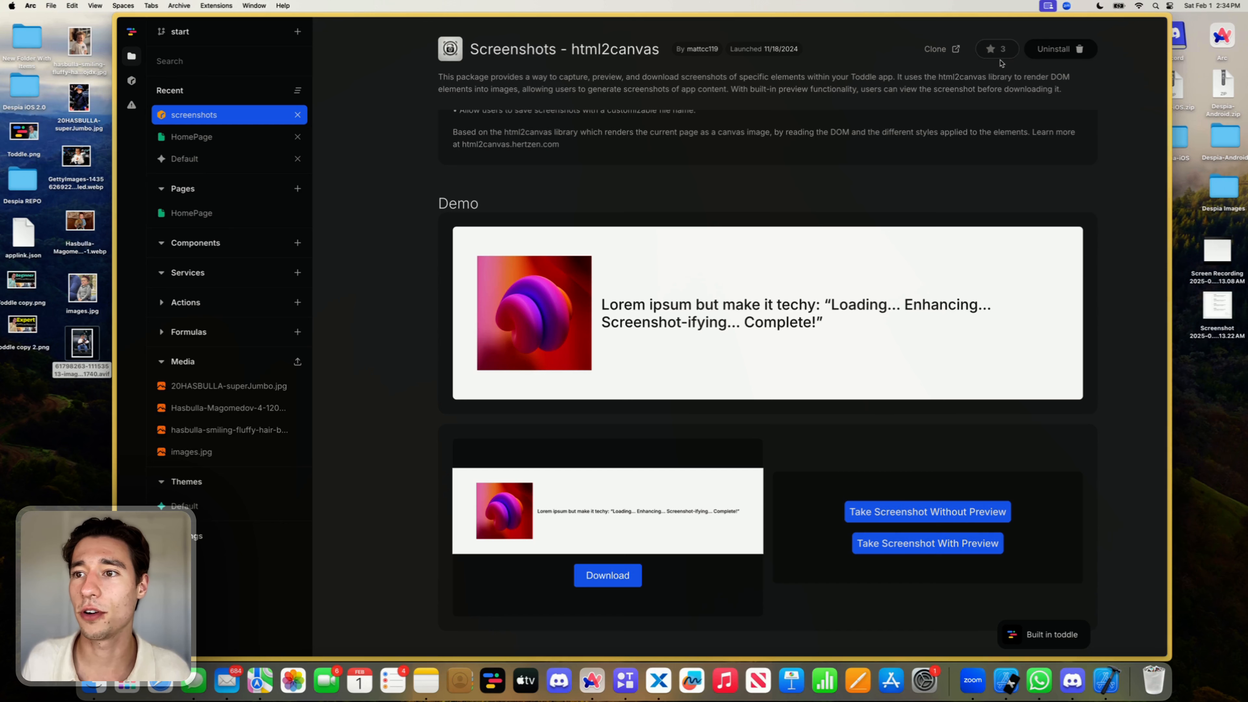
click(996, 49)
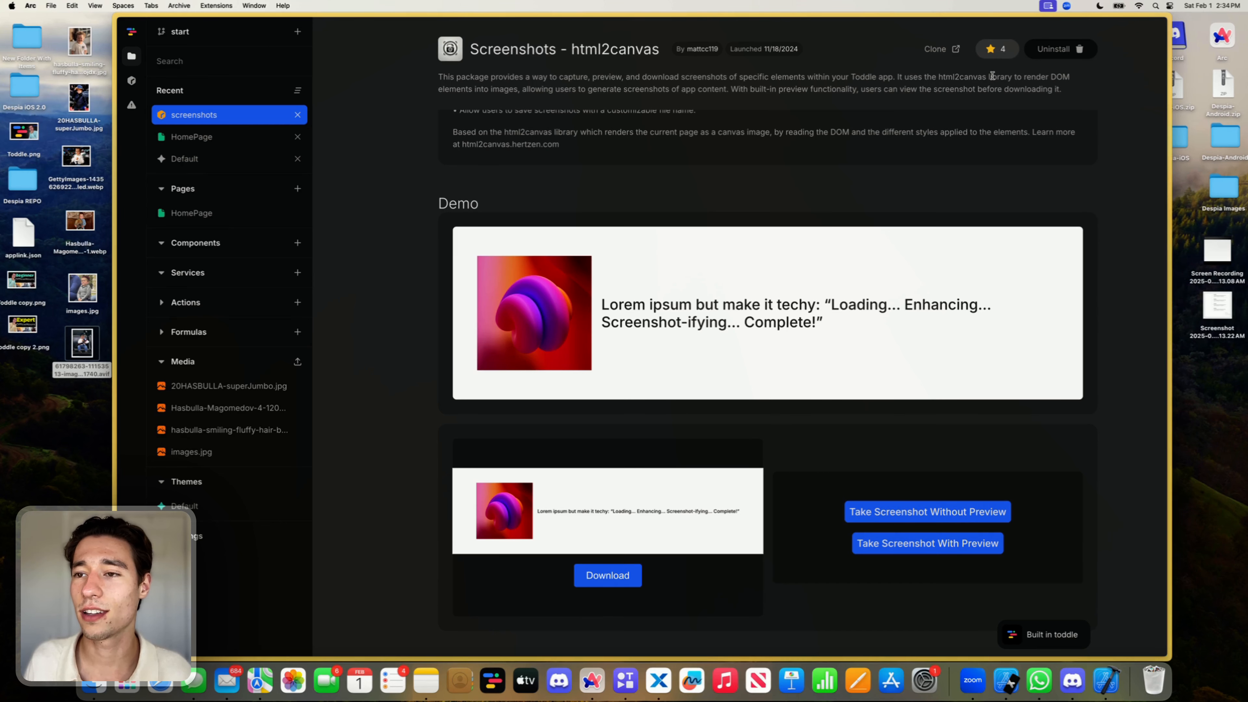
Step: Return to the HomePage and select the preview element that holds the meme image and caption
click(223, 139)
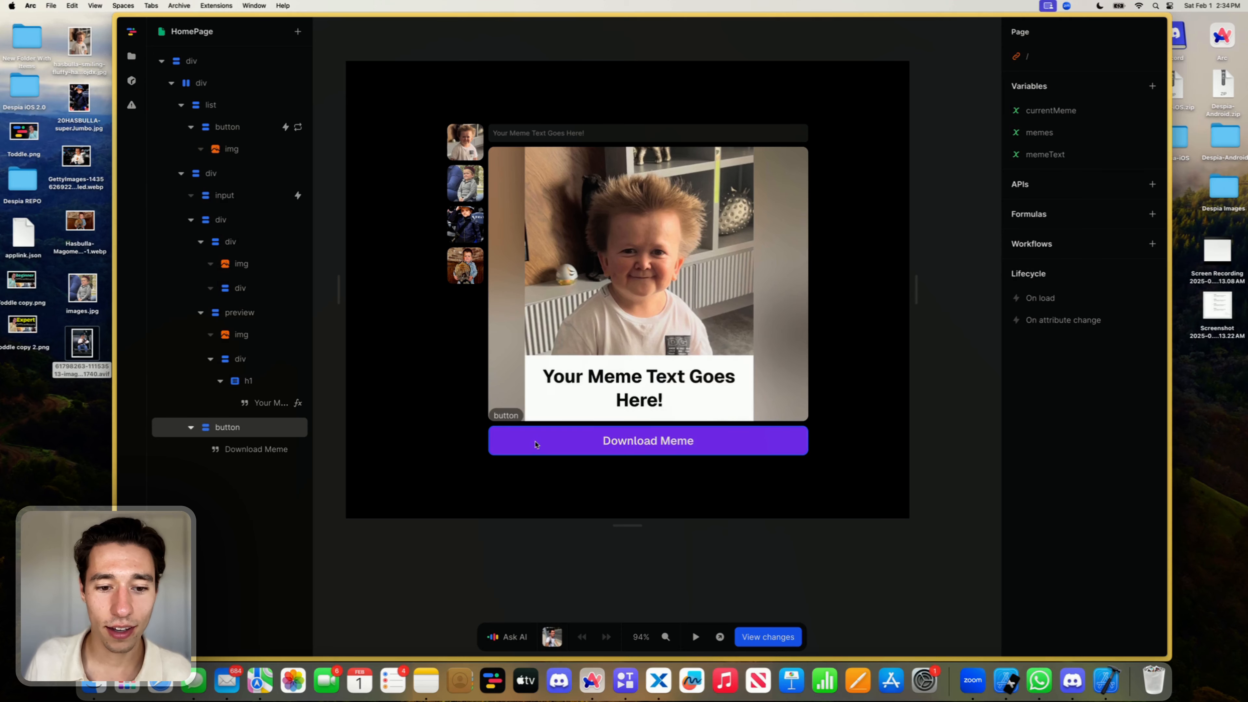
click(512, 279)
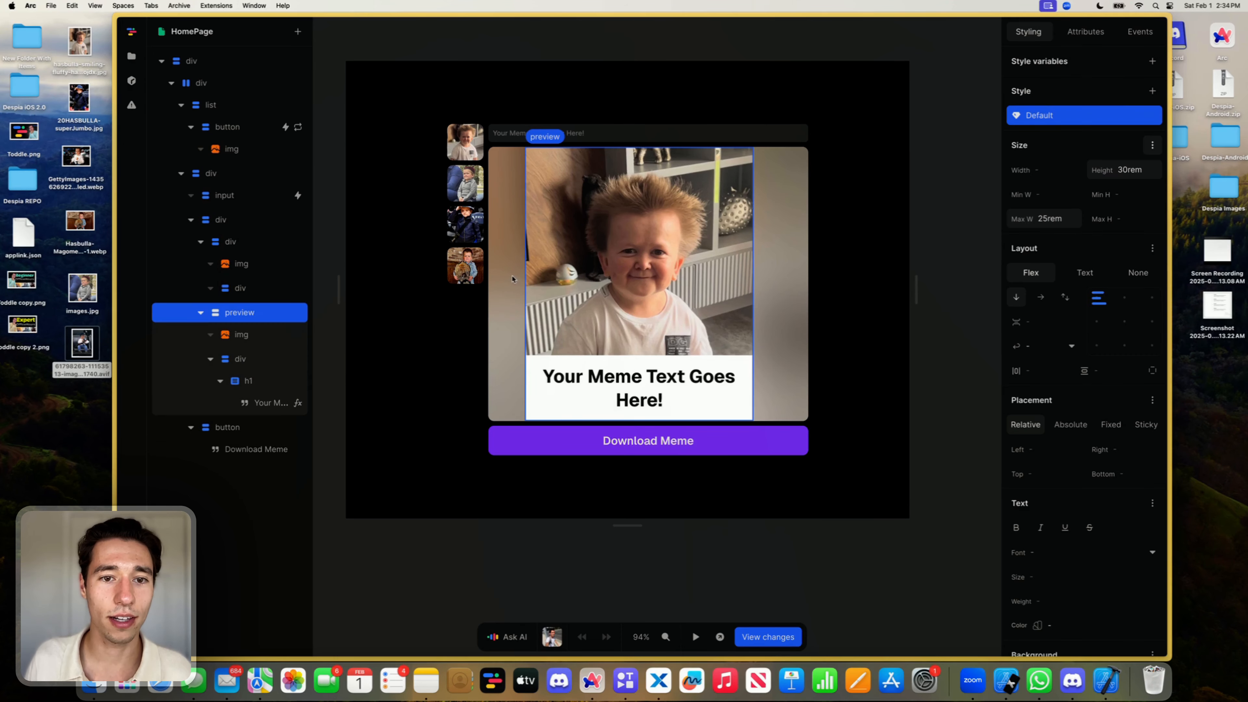